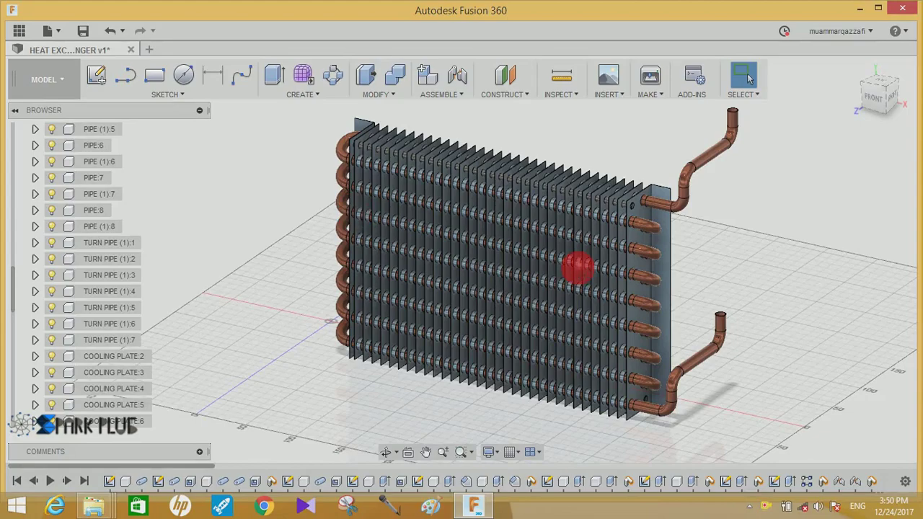
- Inspect the finished heat exchanger from front, isometric and back views, then begin a new sketch
mouse_move(576, 268)
middle_mouse_down("shift")
mouse_move(349, 247)
mouse_move(175, 255)
middle_mouse_up("shift")
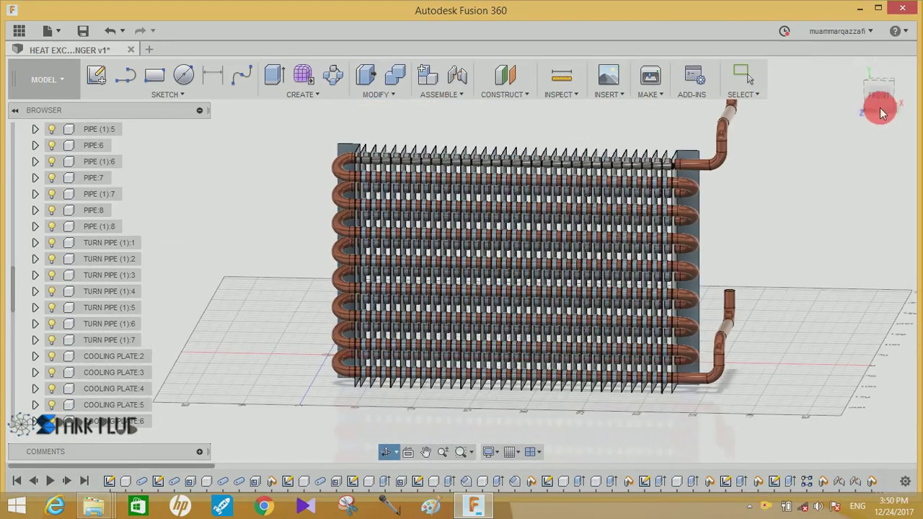
left_click(880, 112)
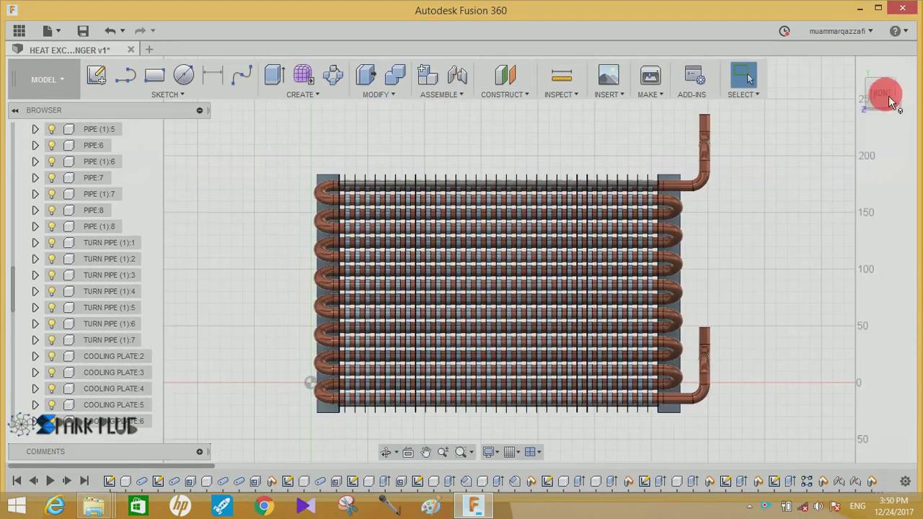
left_click(899, 90)
mouse_move(649, 282)
middle_mouse_down("shift")
mouse_move(674, 264)
mouse_move(576, 351)
middle_mouse_up("shift")
scroll(577, 351, "up", 3)
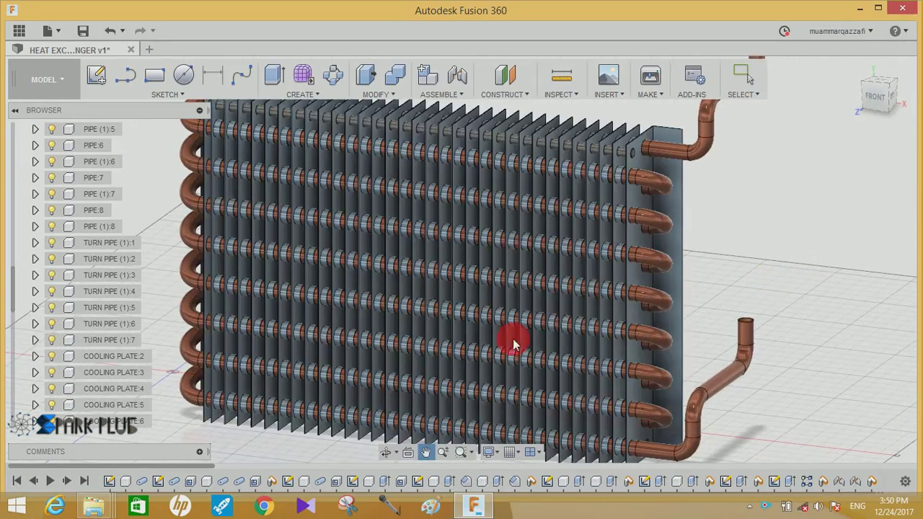
mouse_move(841, 231)
middle_mouse_down("shift")
mouse_move(665, 229)
mouse_move(762, 243)
mouse_move(657, 286)
mouse_move(542, 274)
mouse_move(721, 255)
mouse_move(647, 267)
mouse_move(734, 288)
mouse_move(813, 280)
middle_mouse_up("shift")
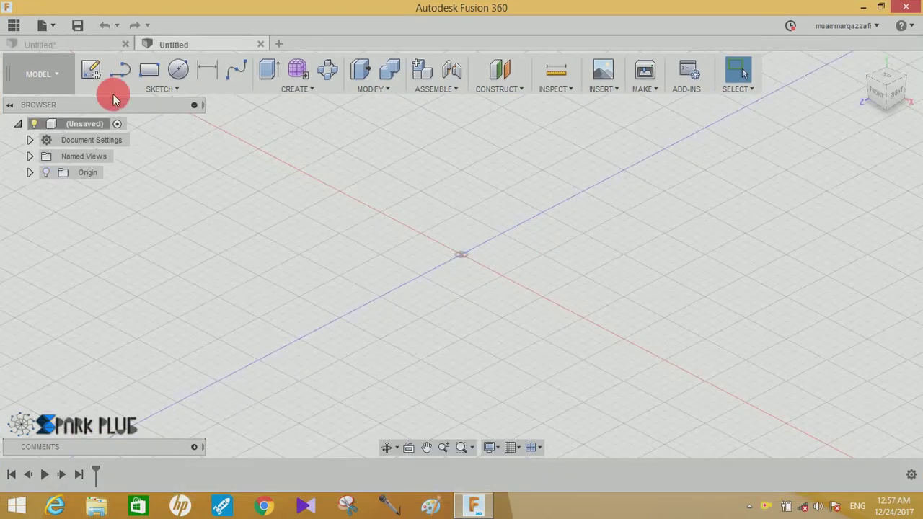
left_click(91, 69)
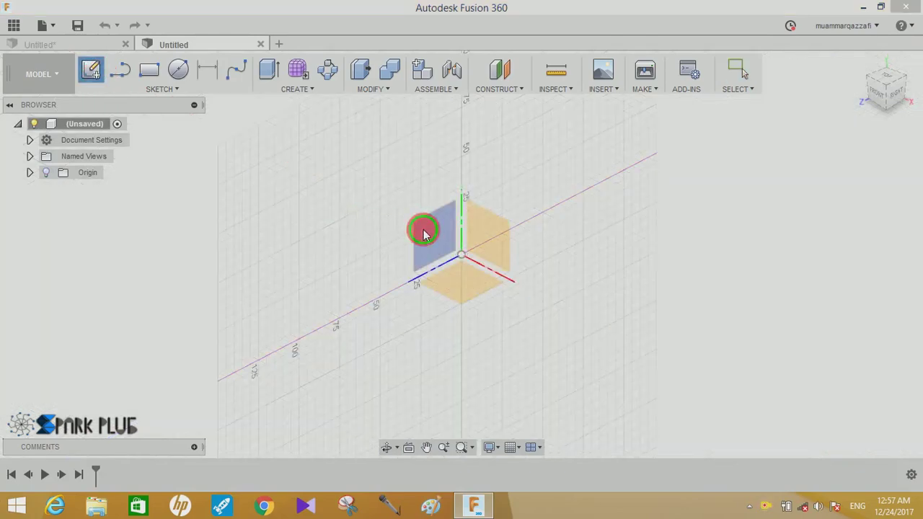
- On the YZ plane, draw connected lines rising 25 mm, running 75 mm across, then rising 20 mm
left_click(424, 234)
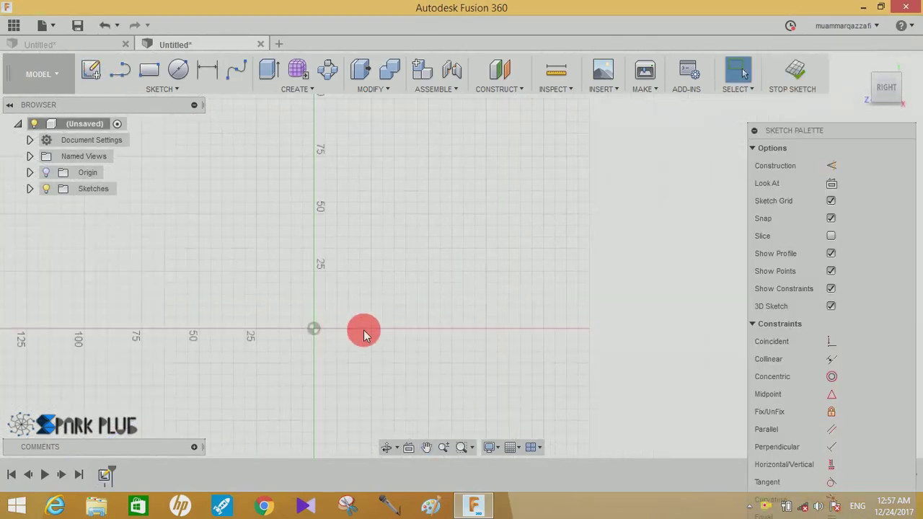
scroll(347, 333, "up", 1)
key("l")
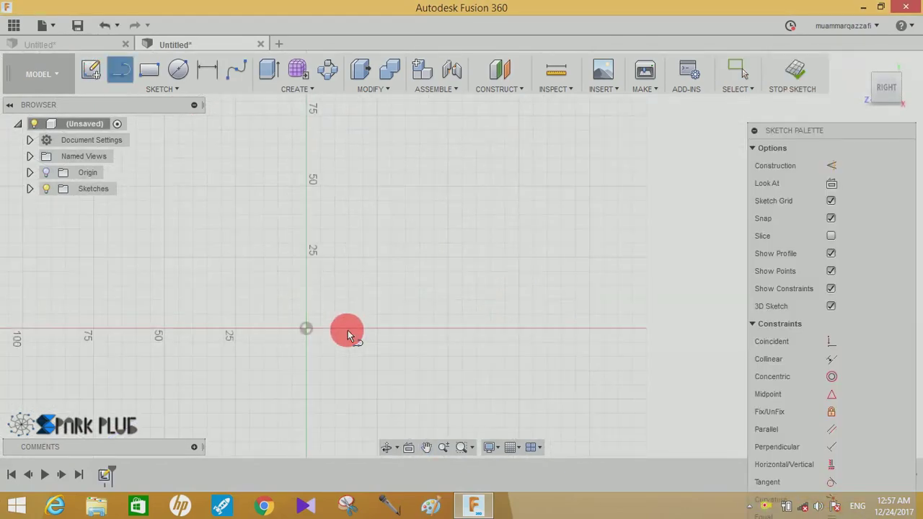
left_click(306, 329)
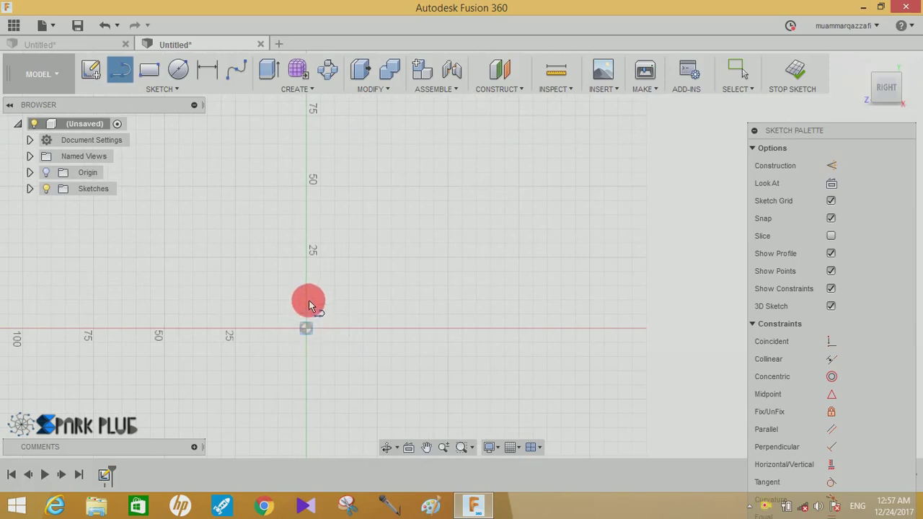
left_click(306, 257)
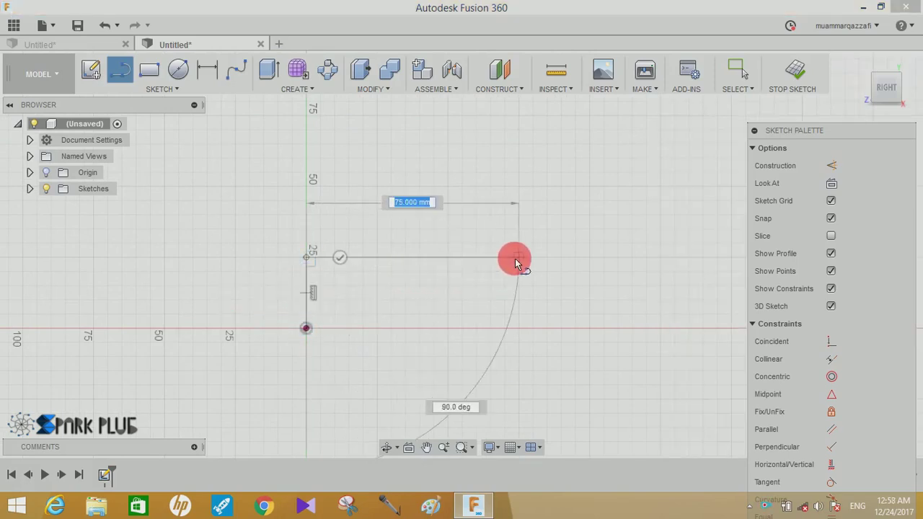
left_click(518, 258)
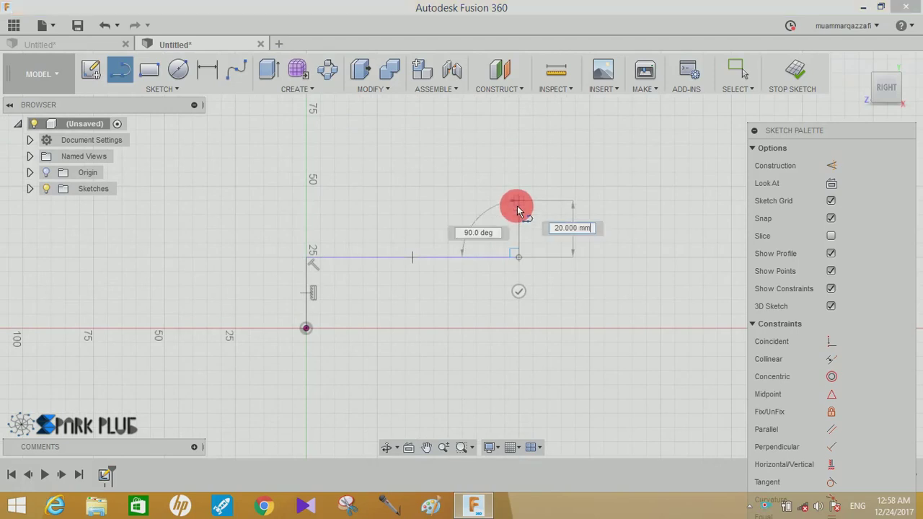
double_click(517, 204)
scroll(417, 255, "up", 2)
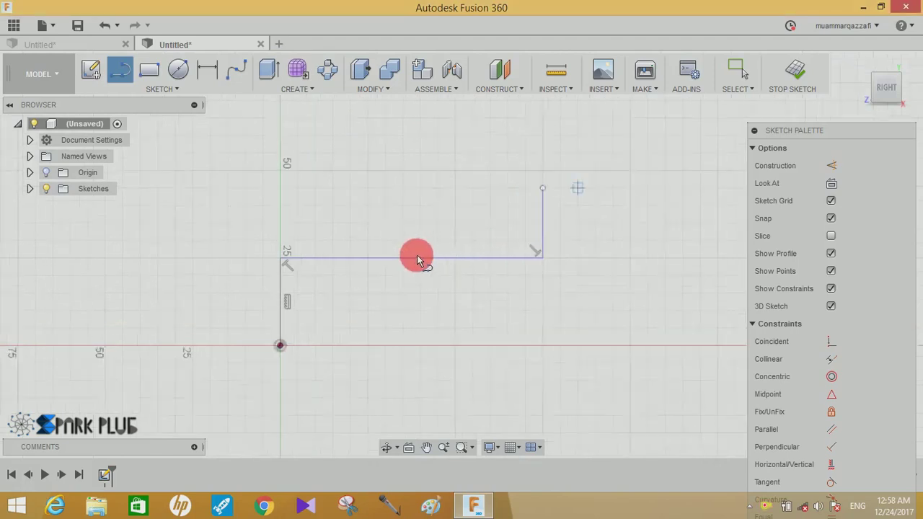
- Fillet the path's right and left corners with a 12.65 mm radius
left_click(162, 88)
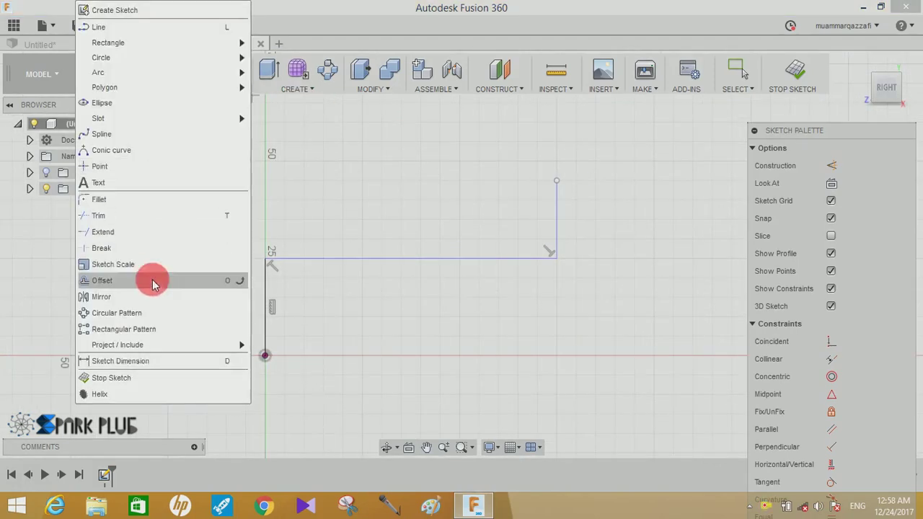
left_click(161, 199)
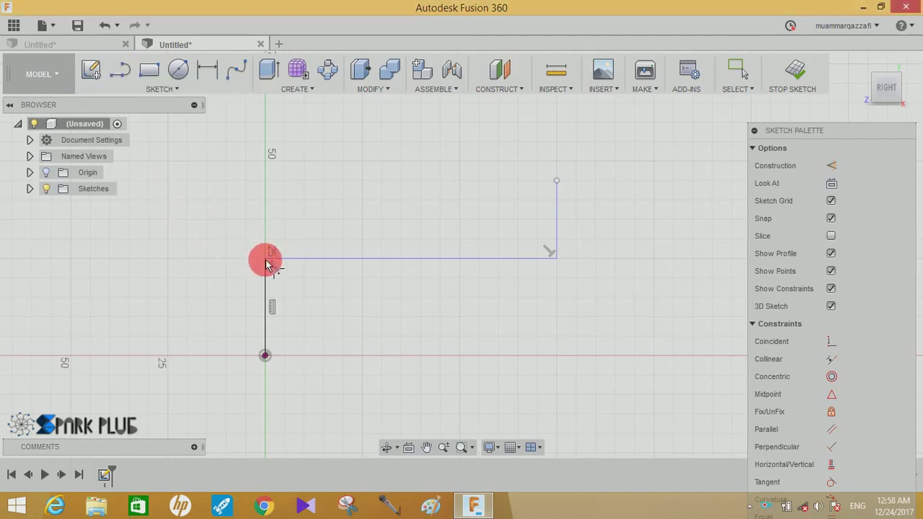
left_click(559, 261)
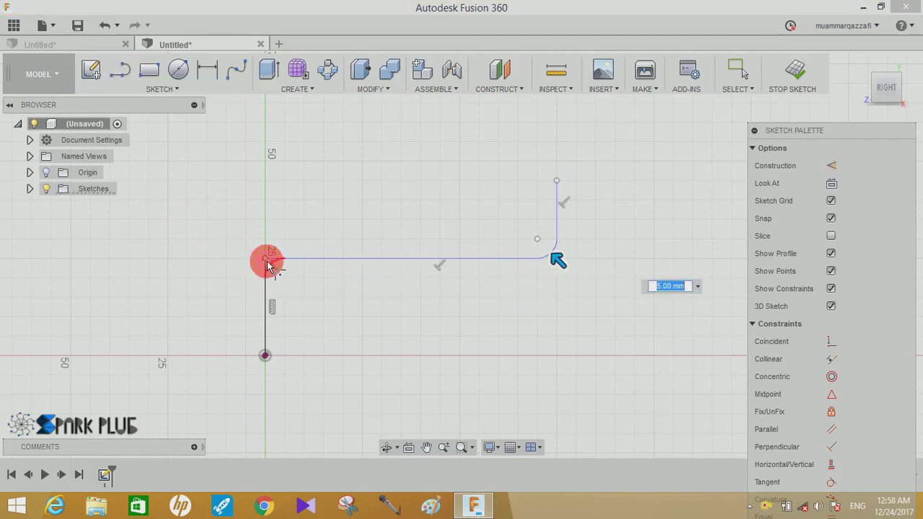
left_click(268, 263)
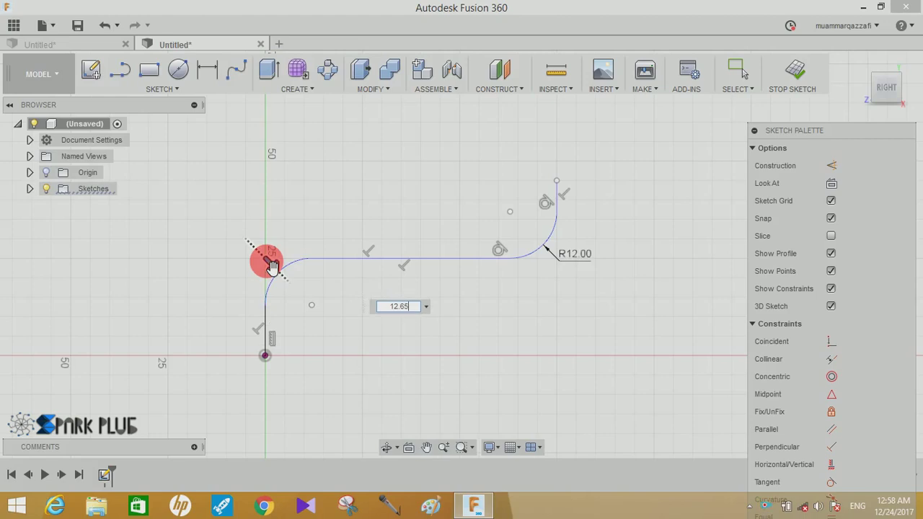
left_click(271, 265)
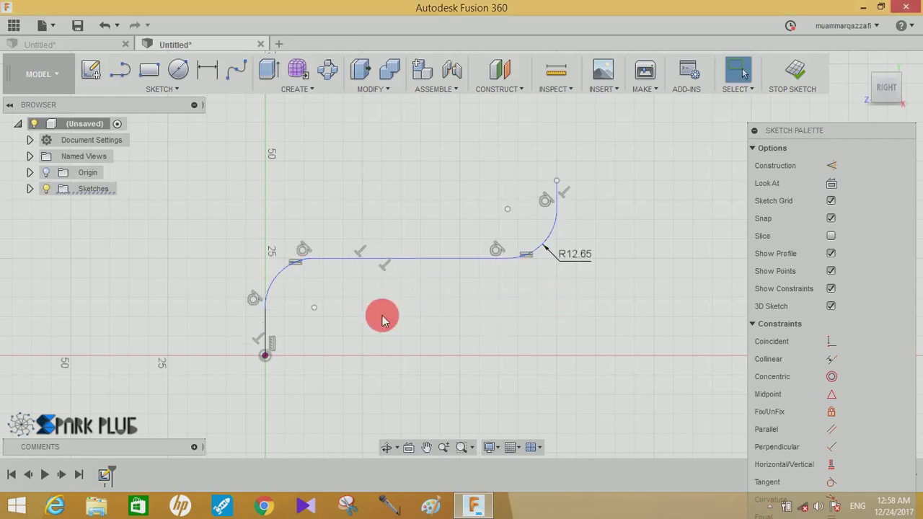
- Dimension the first vertical rise of the path at 10 mm
left_click(121, 68)
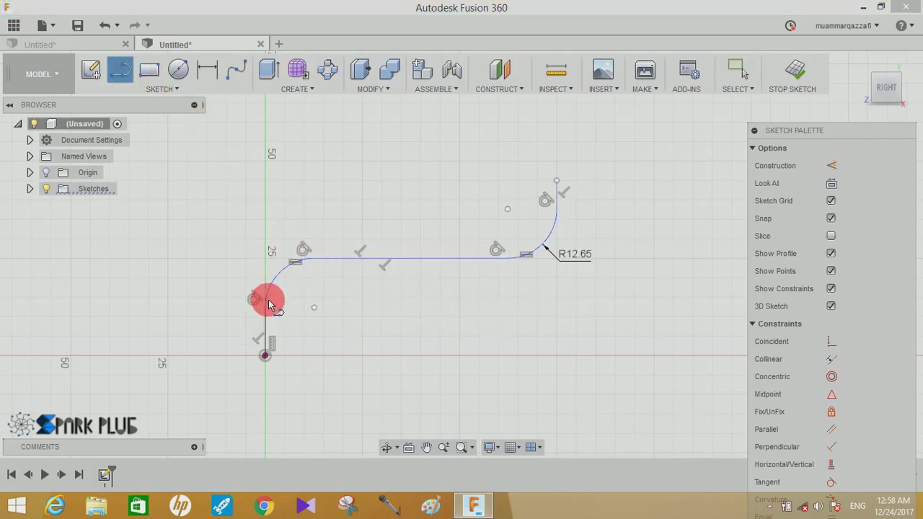
left_click(207, 70)
left_click(264, 307)
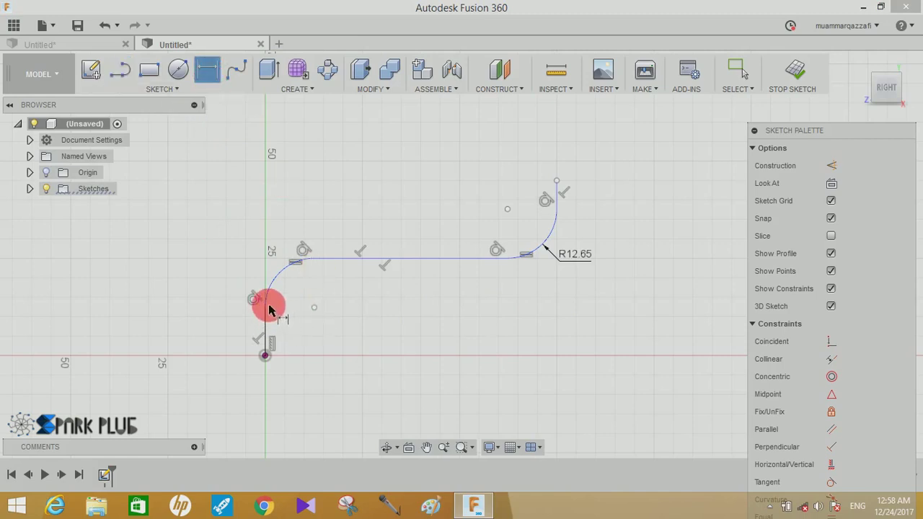
left_click(264, 357)
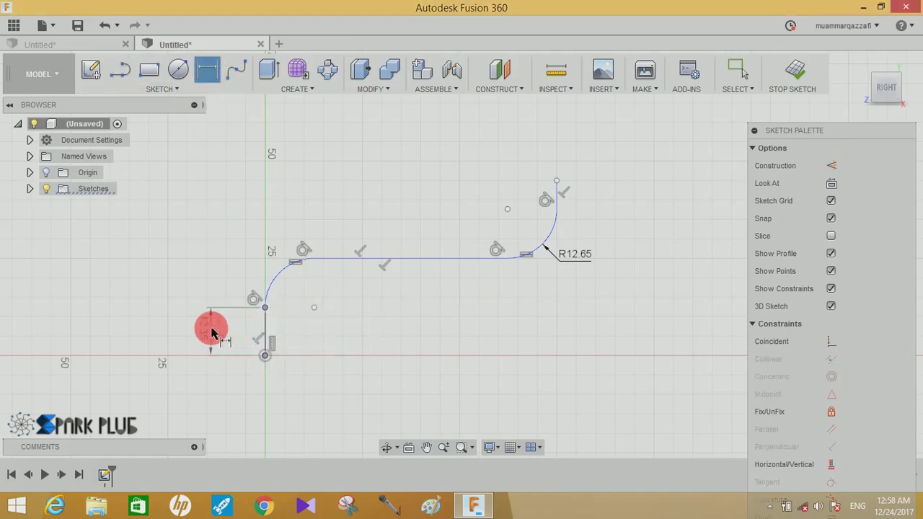
left_click(211, 331)
key("Return")
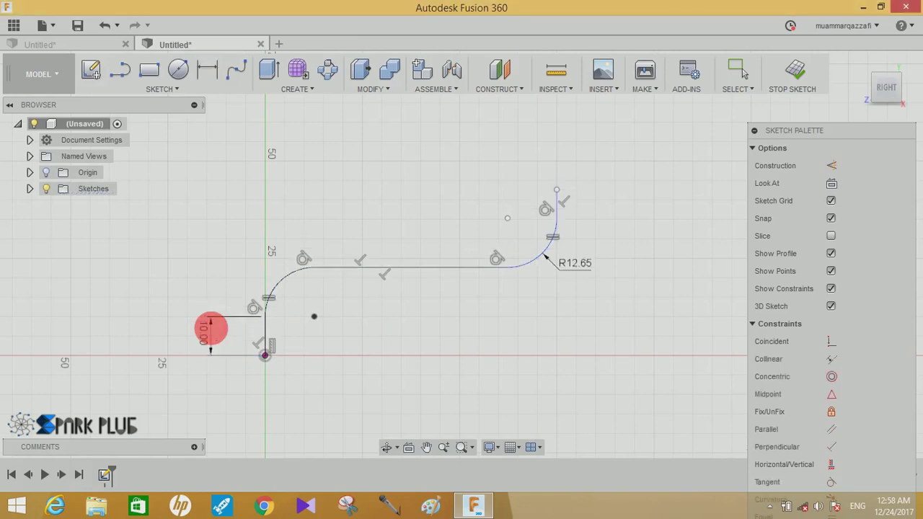
- Dimension the horizontal distance between the two bends as 62 mm
left_click(312, 269)
left_click(508, 269)
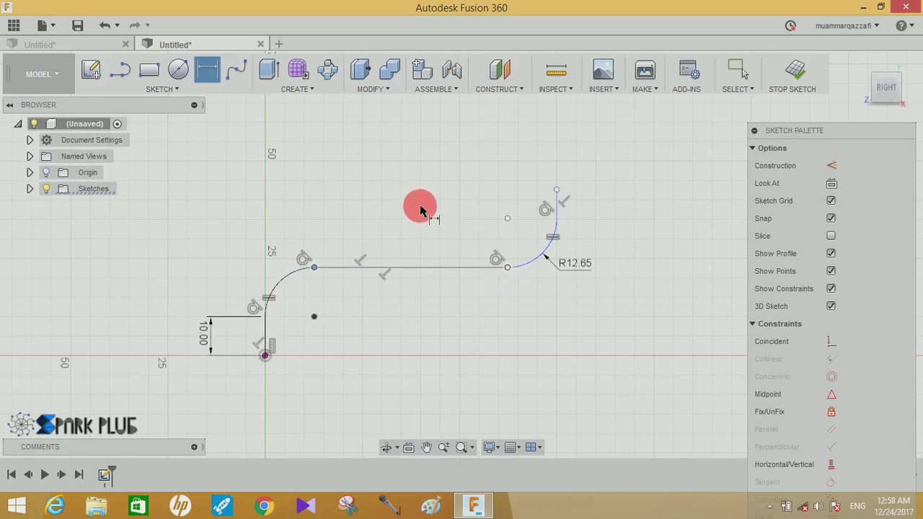
left_click(422, 208)
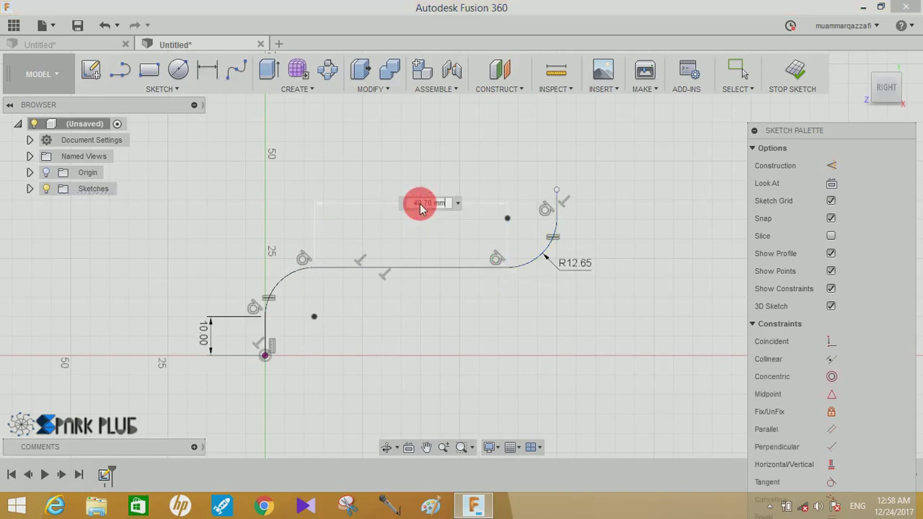
type("2")
key("Return")
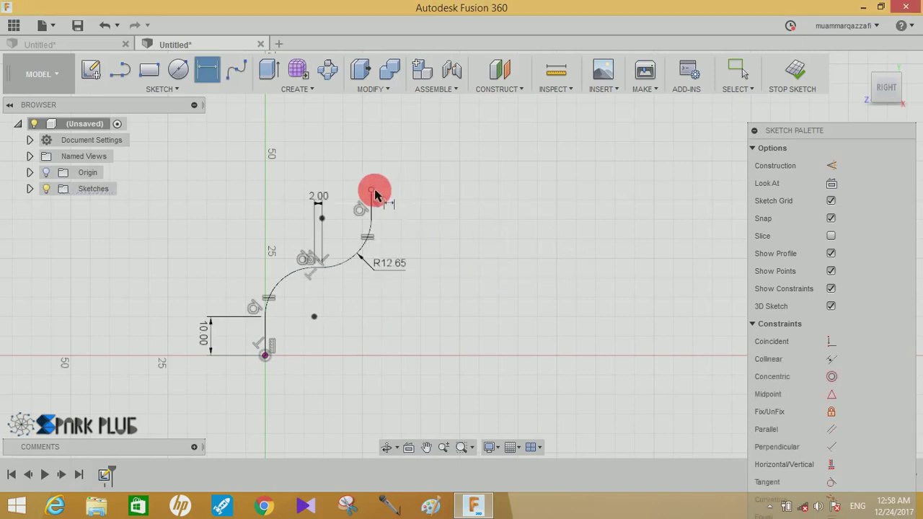
double_click(315, 201)
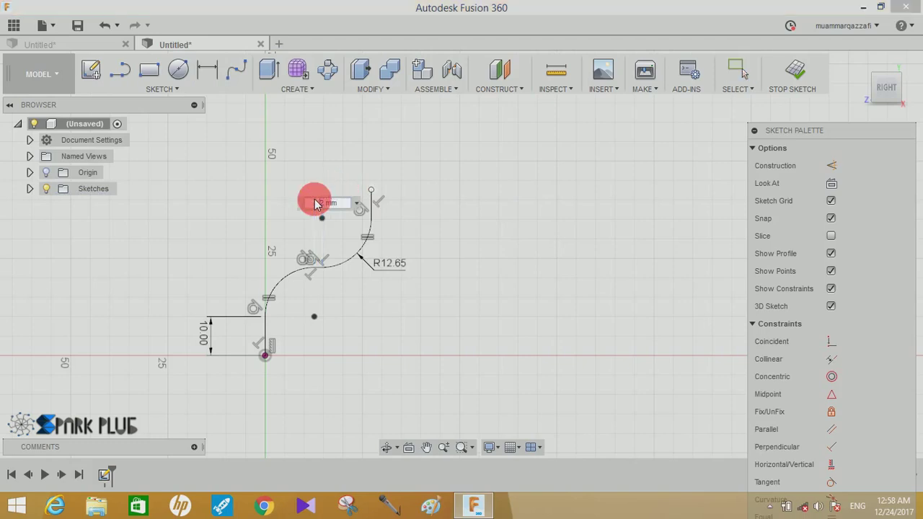
type("62")
key("Return")
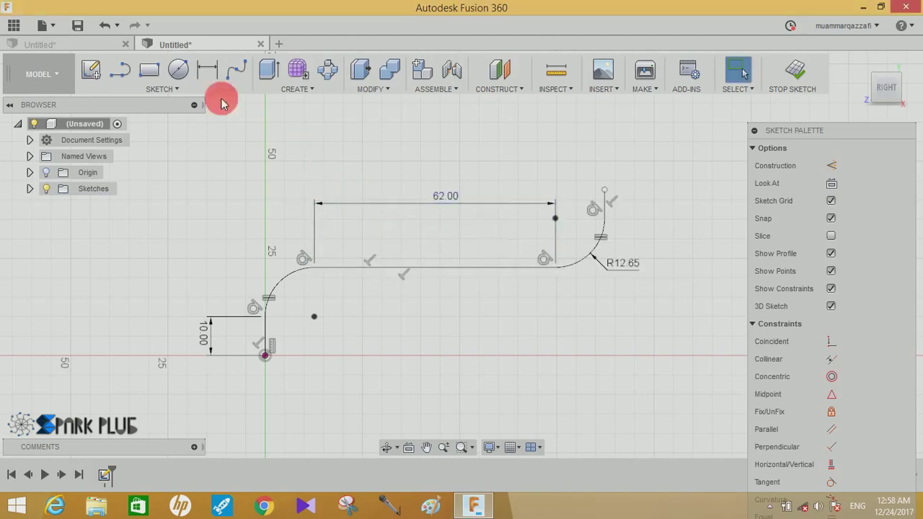
- Dimension the final vertical rise at 15 mm and finish the sketch
left_click(208, 72)
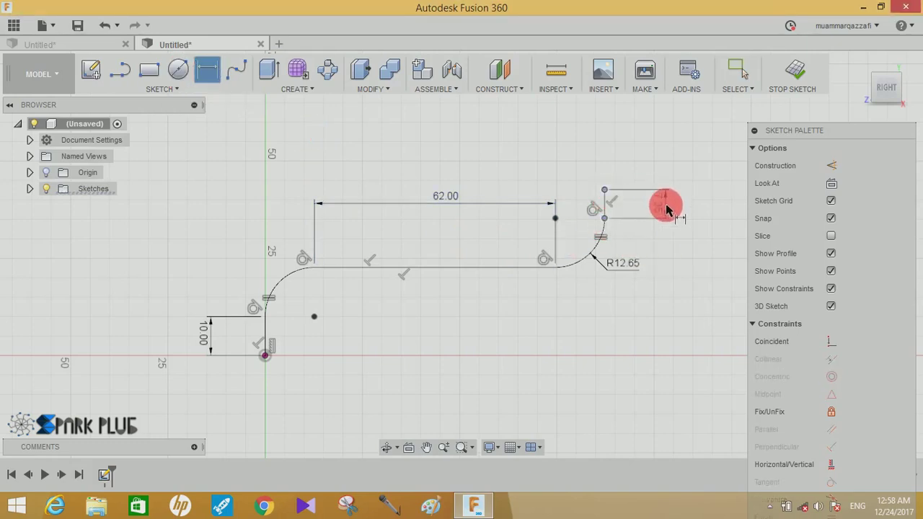
left_click(664, 206)
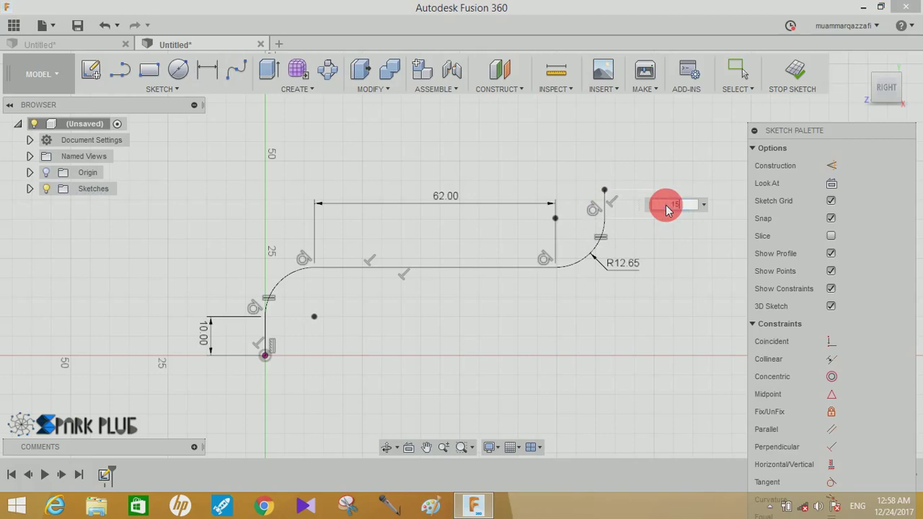
key("Return")
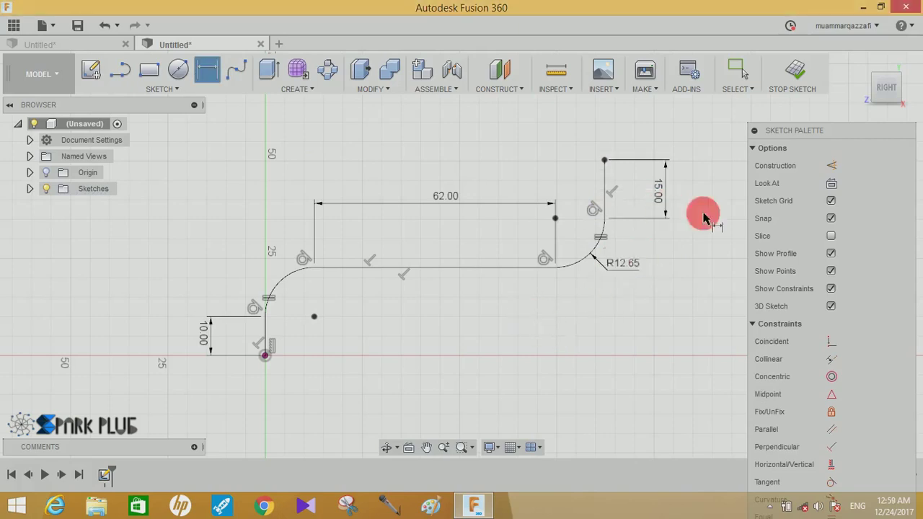
left_click(793, 72)
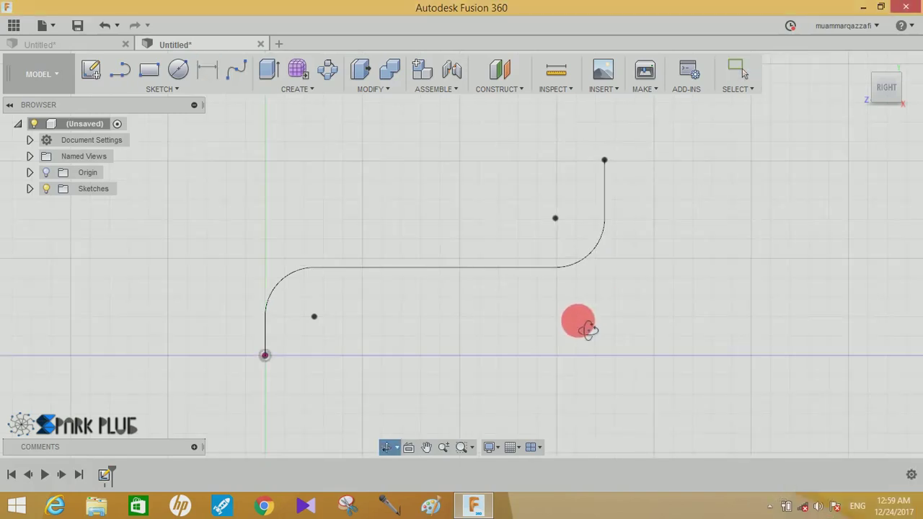
- Sweep a solid 10 mm pipe along the sketched path as a new component
left_click(303, 89)
left_click(290, 333)
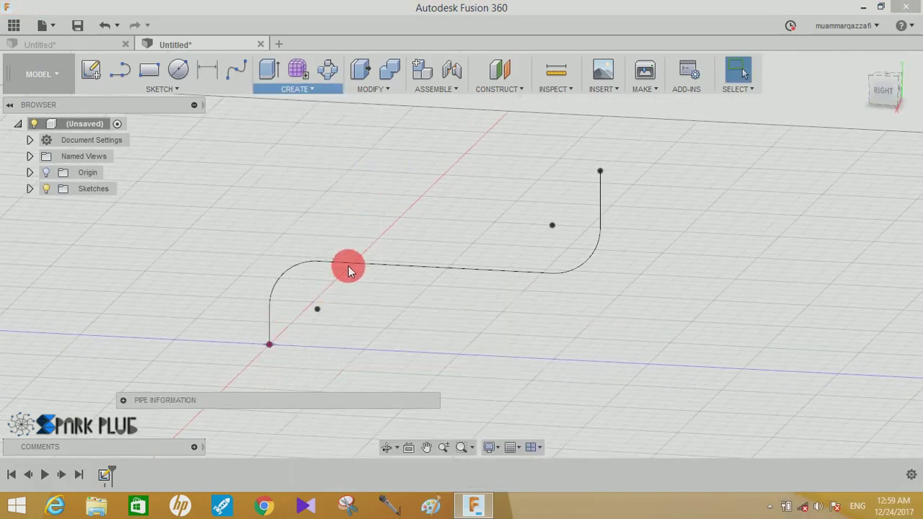
left_click(350, 264)
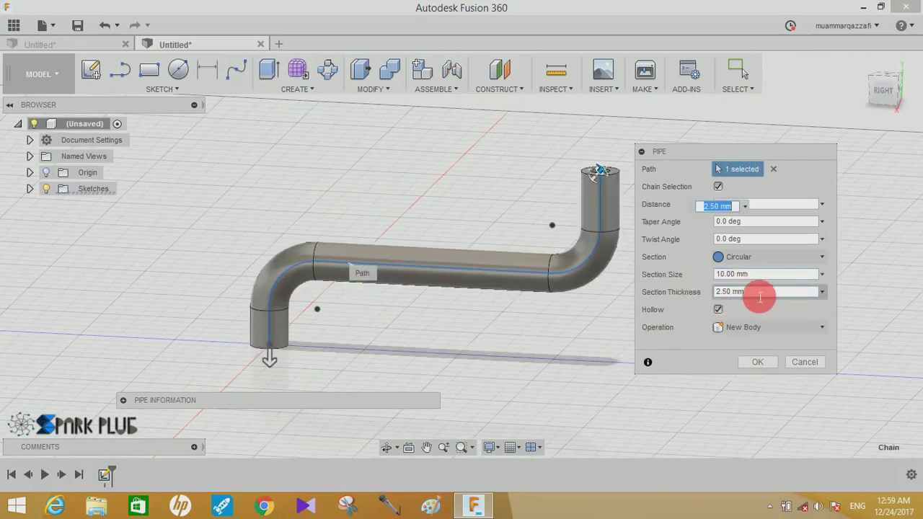
left_click(718, 309)
left_click(741, 309)
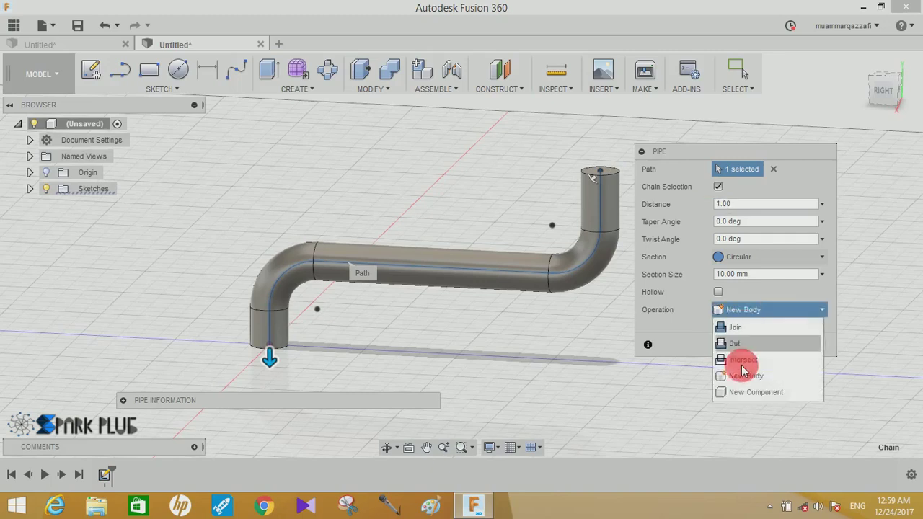
left_click(726, 375)
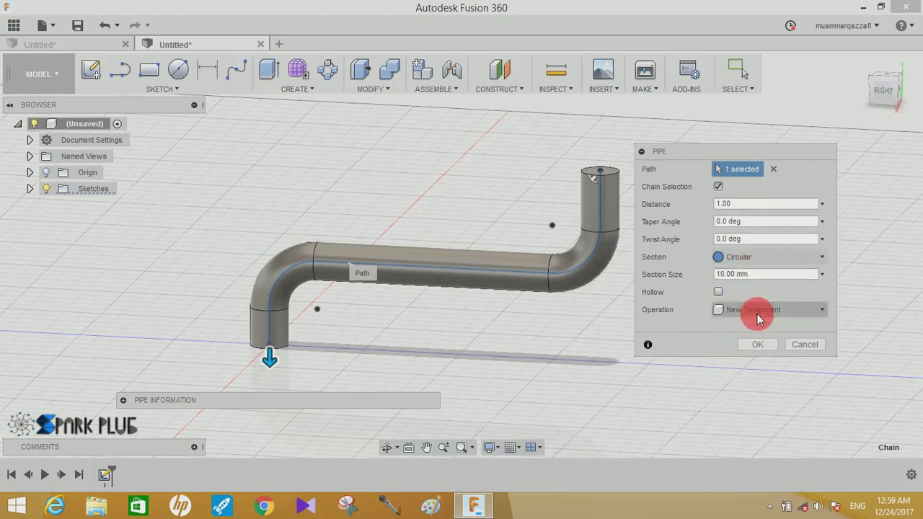
left_click(759, 344)
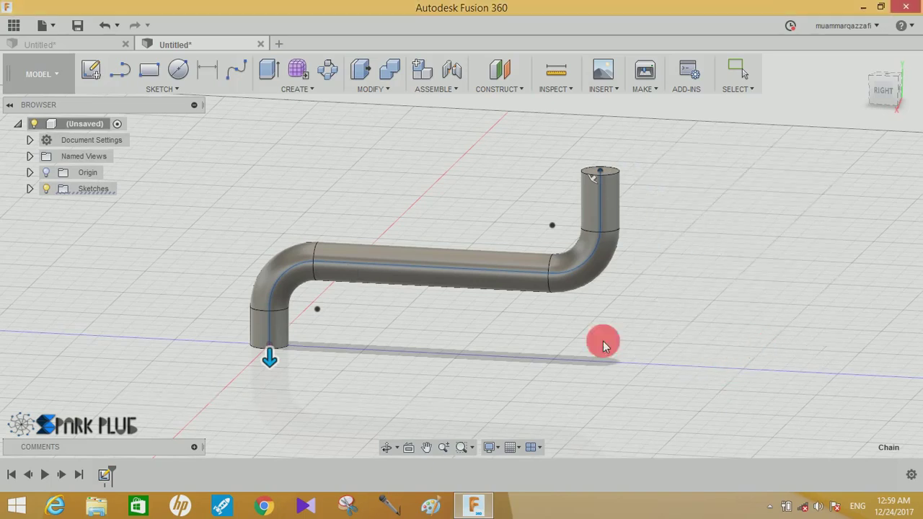
- On the YZ plane, draw a three-point arc from the pipe's bottom end and a horizontal line
left_click(92, 70)
left_click(219, 291)
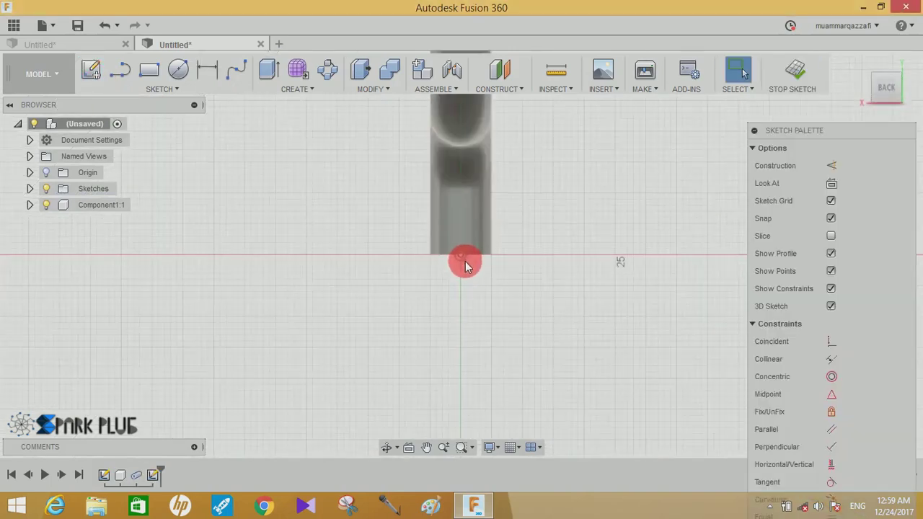
left_click(189, 92)
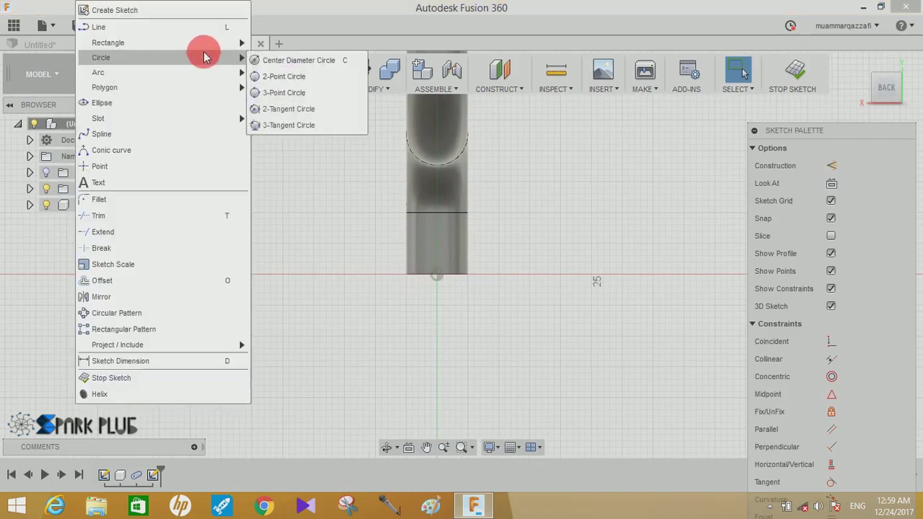
mouse_move(98, 72)
left_click(258, 72)
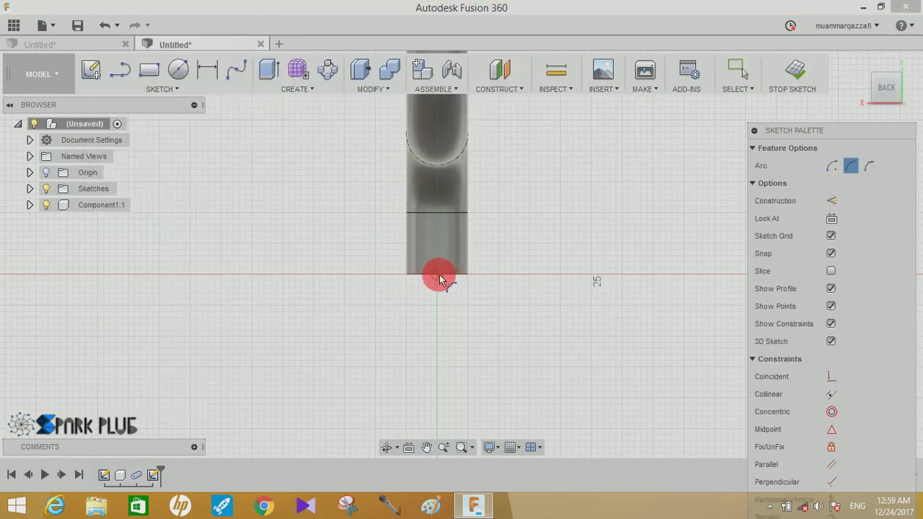
left_click(437, 275)
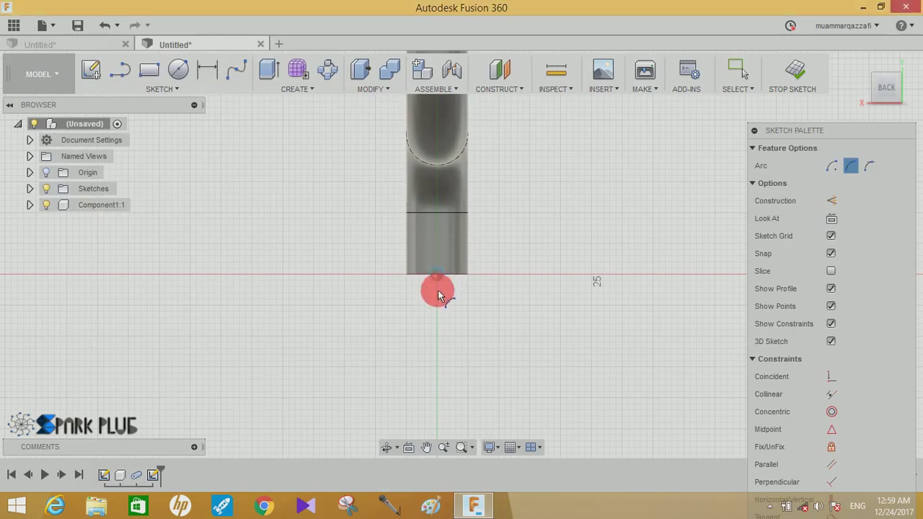
left_click(511, 366)
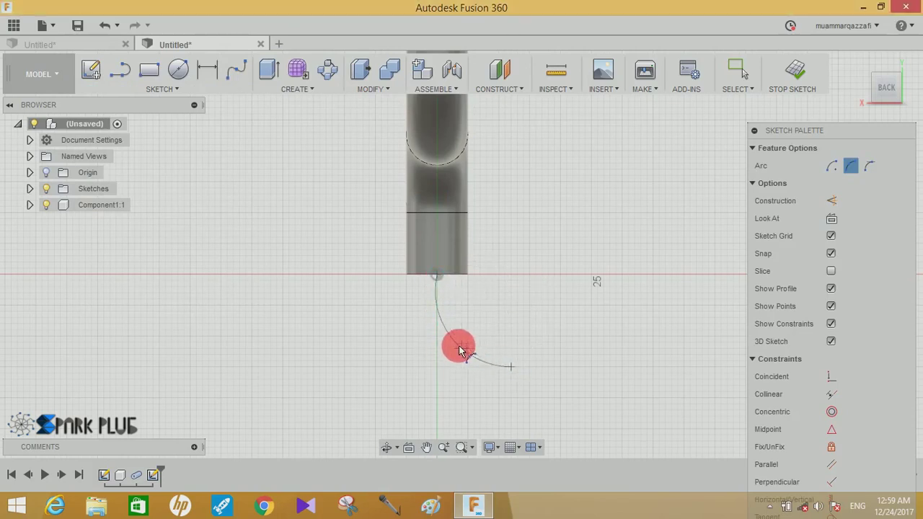
left_click(120, 69)
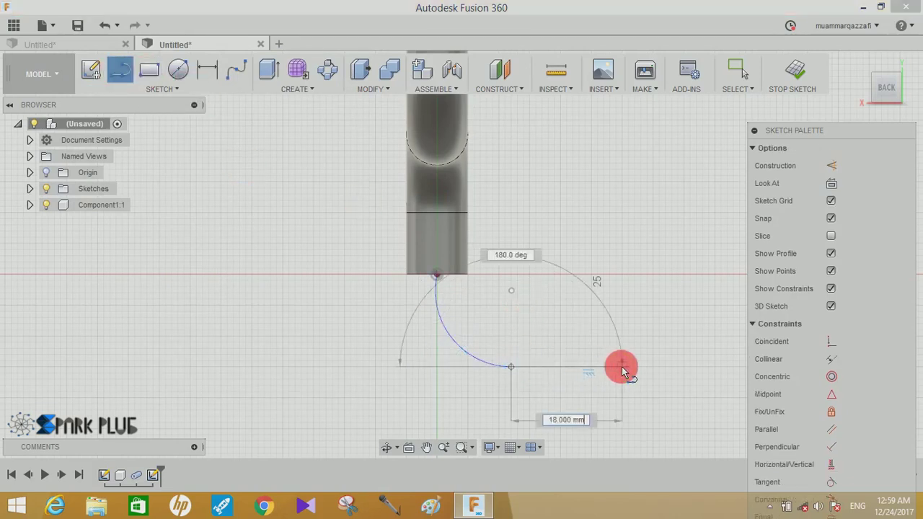
left_click_drag(515, 369, 623, 369)
key("Escape")
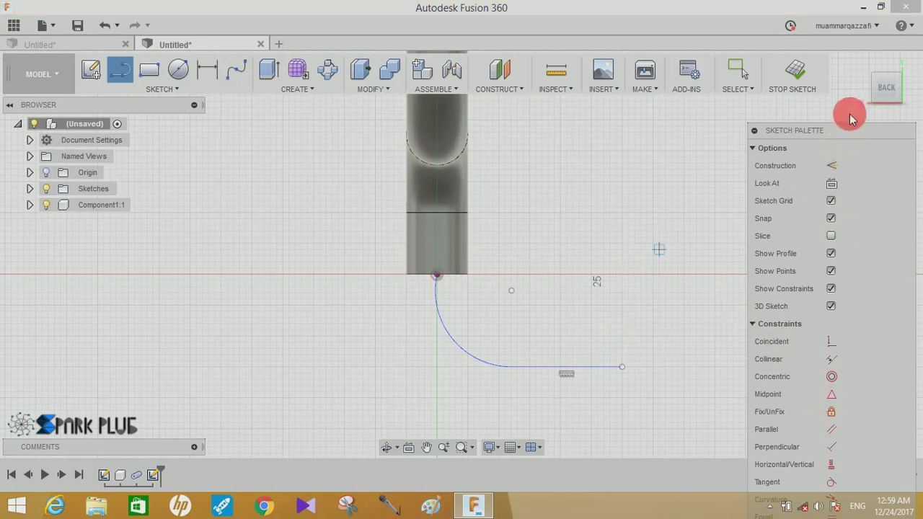
- Constrain the arc's centre horizontally level with the arc's start point
left_click_drag(848, 137, 852, 105)
left_click(837, 431)
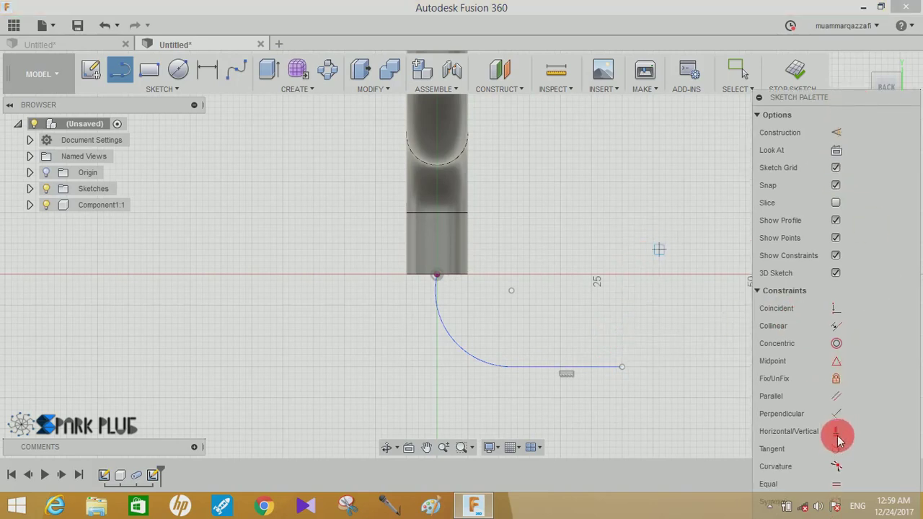
left_click(512, 291)
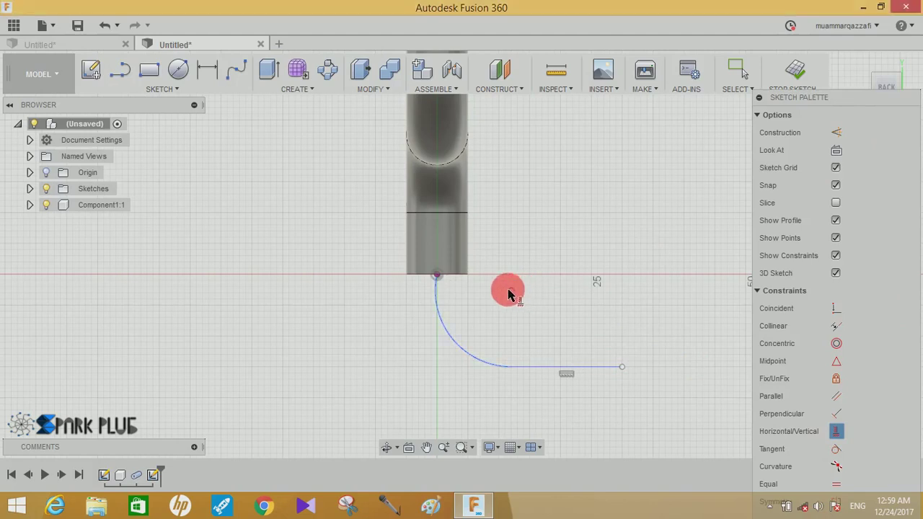
left_click(437, 278)
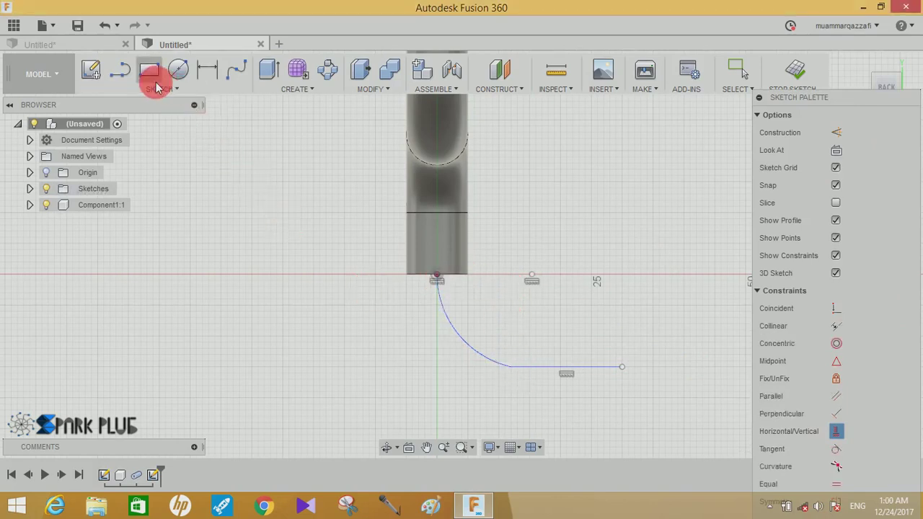
- Dimension the arc radius at 12.65 mm and the horizontal line at 26 mm
left_click(207, 69)
left_click(459, 336)
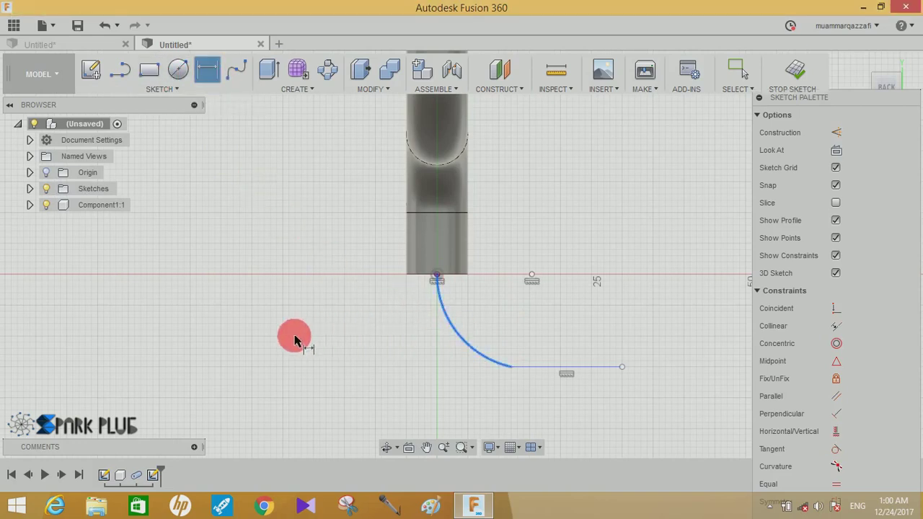
left_click(295, 339)
type("12.65")
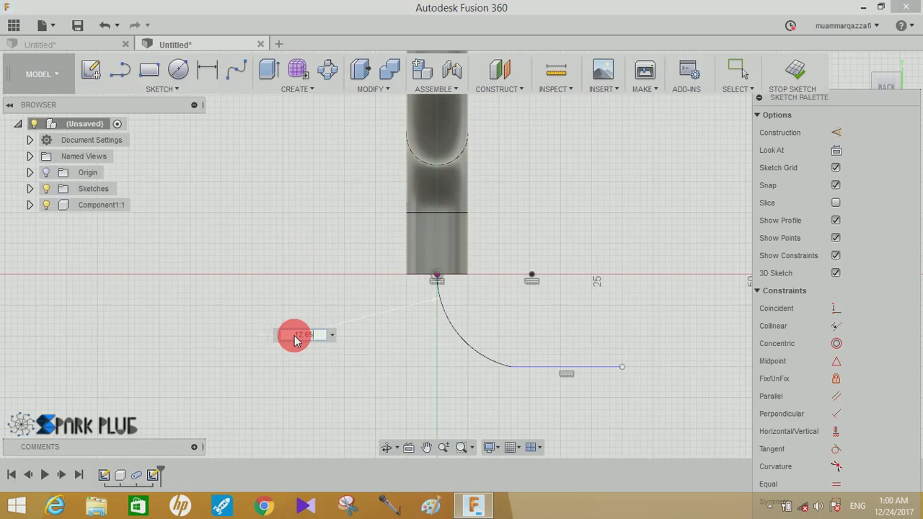
key("Return")
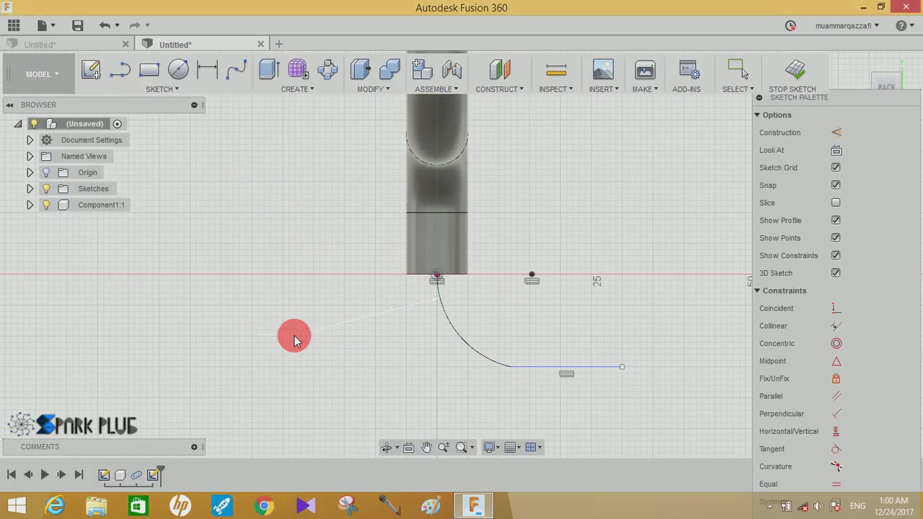
left_click(560, 362)
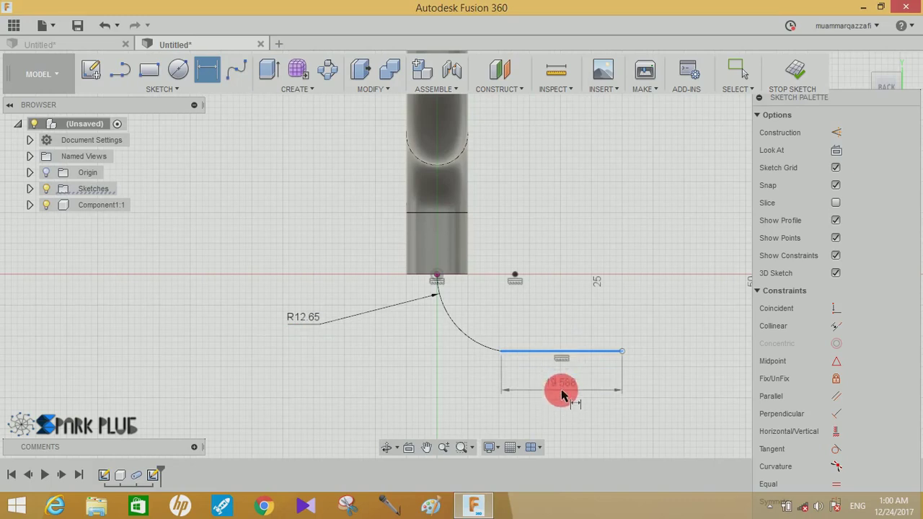
left_click(562, 394)
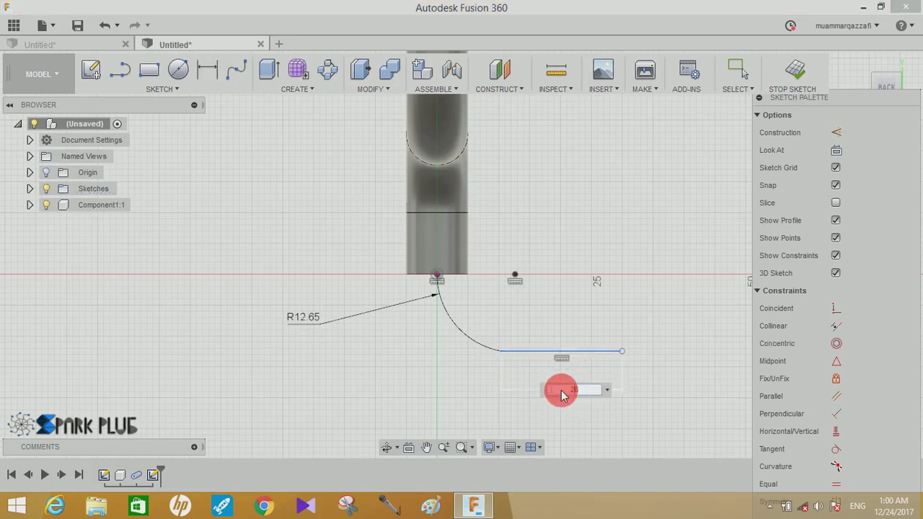
type("26")
key("Return")
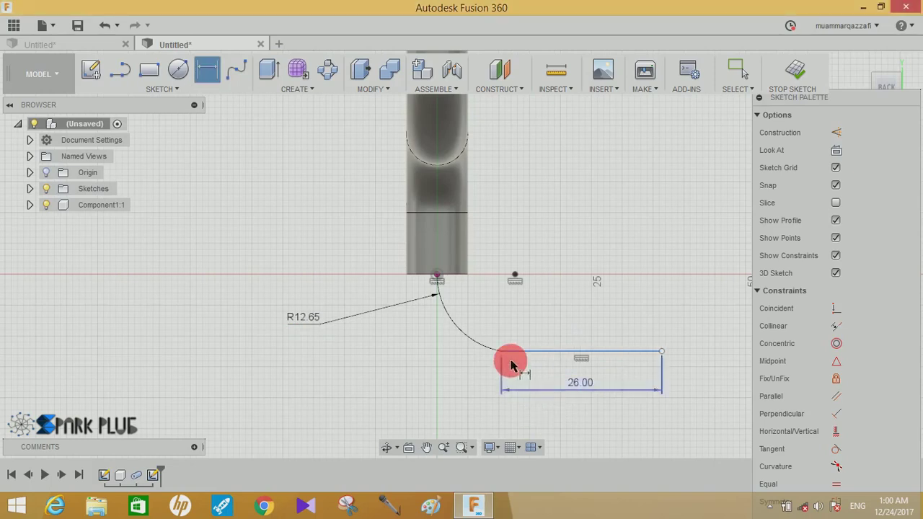
middle_click_drag(486, 287, 470, 274, "shift")
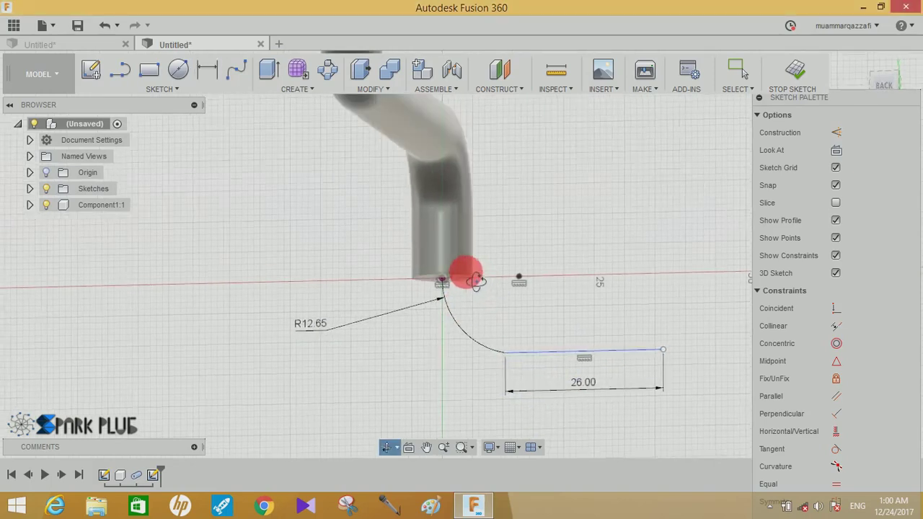
left_click(297, 88)
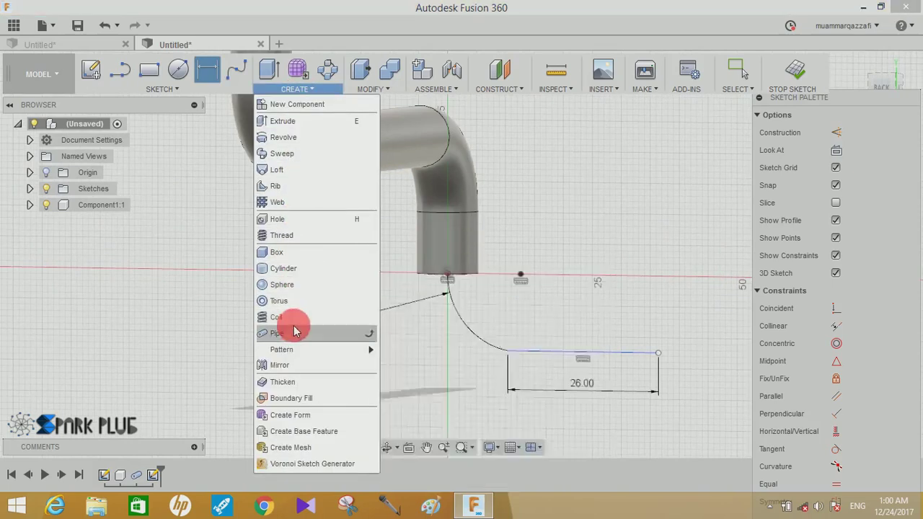
- Add a 10 mm pipe along the new arc-and-line path, joined to the existing pipe
left_click(285, 333)
left_click(550, 366)
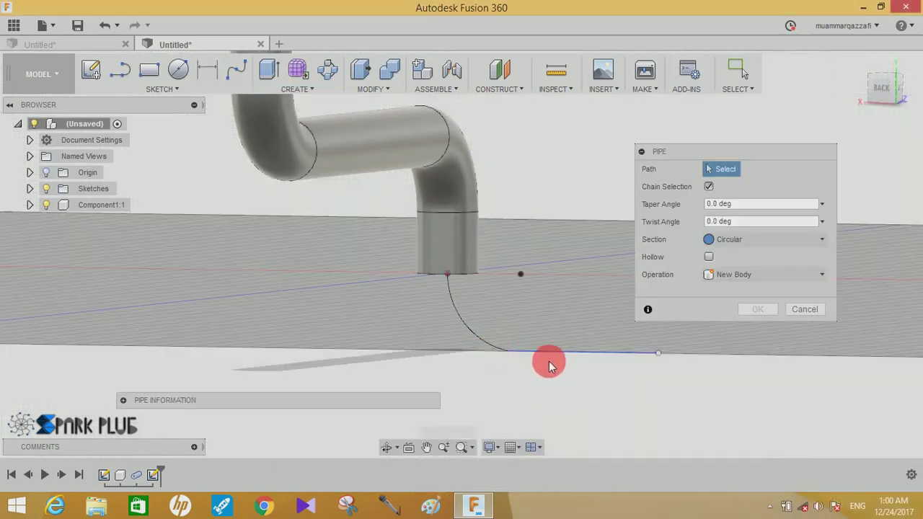
left_click(490, 345)
type("10")
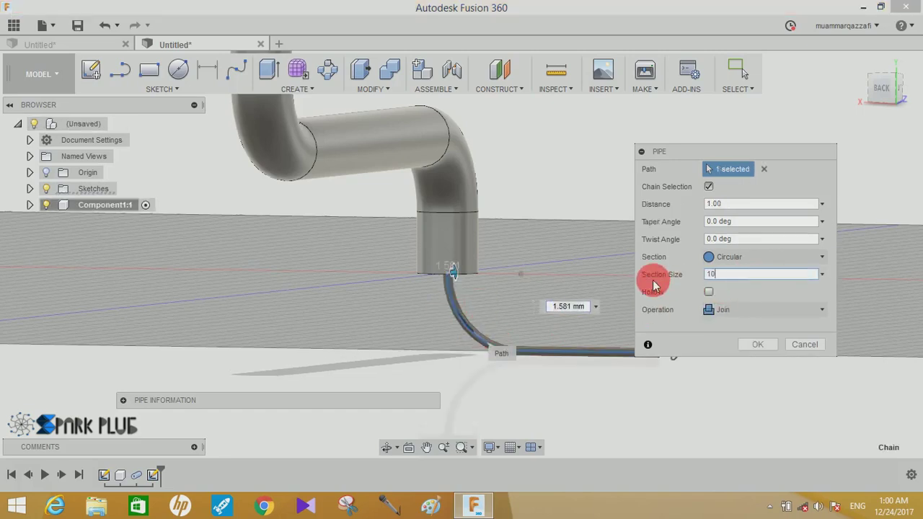
left_click(757, 344)
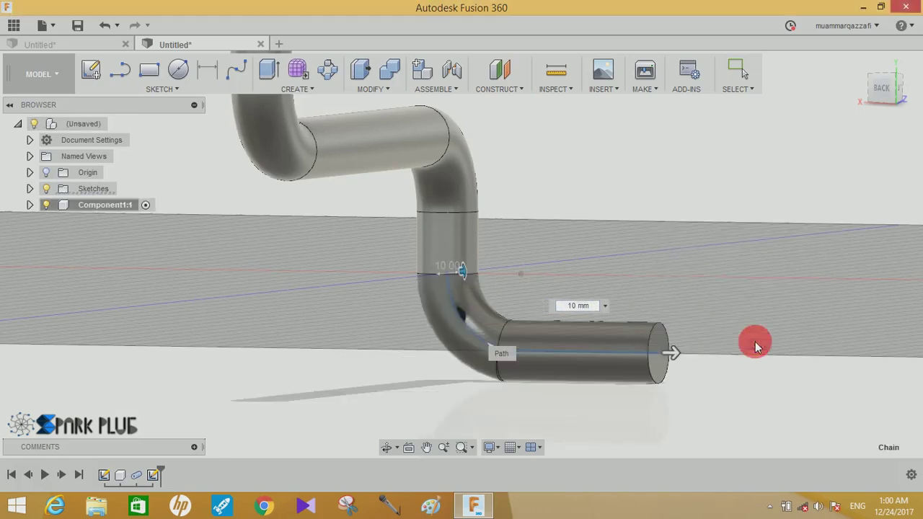
middle_click_drag(634, 247, 625, 285, "shift")
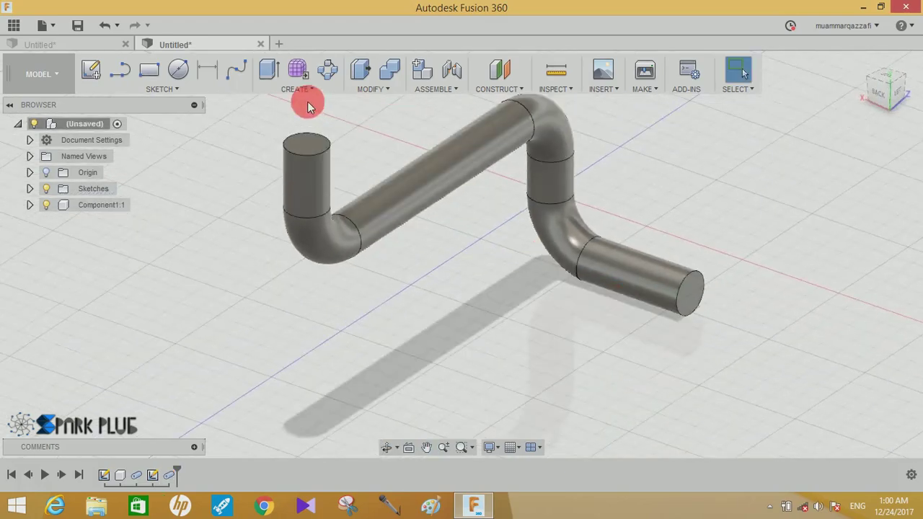
left_click(386, 90)
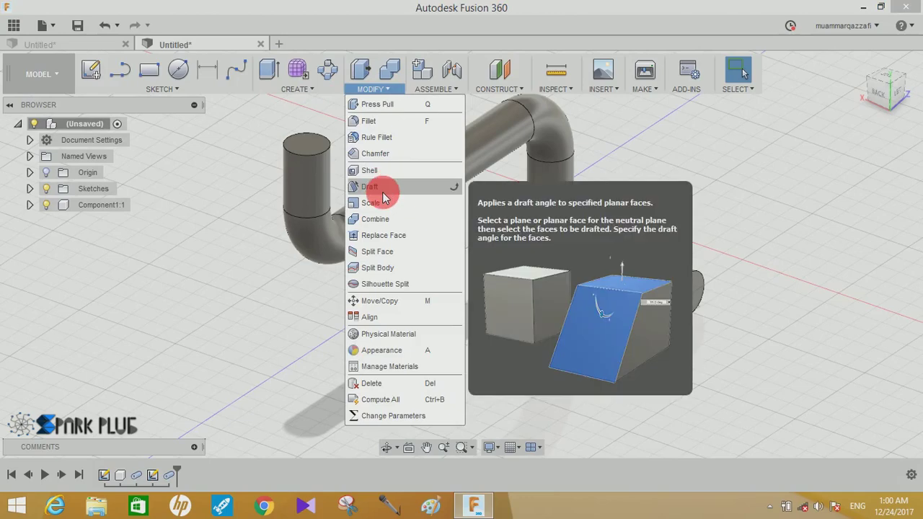
- Shell the pipe to a 0.5 mm inside wall with both end faces removed
left_click(387, 178)
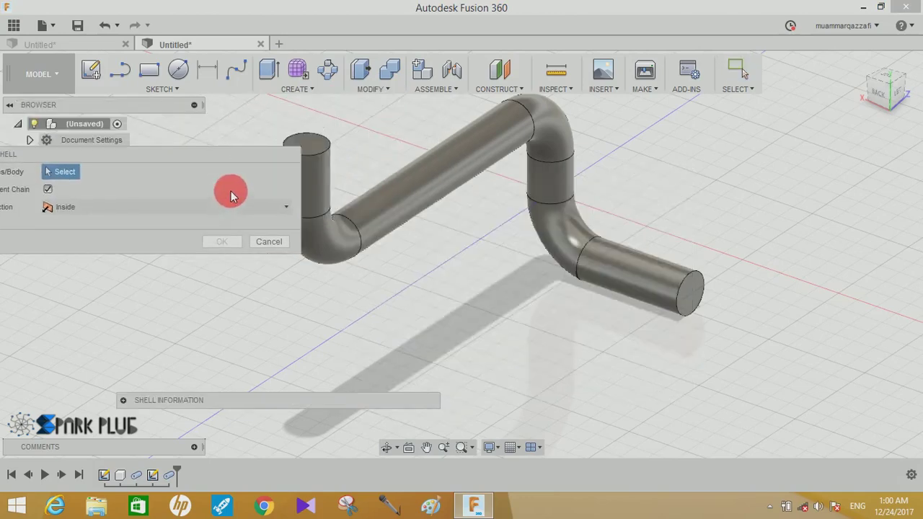
left_click(311, 149)
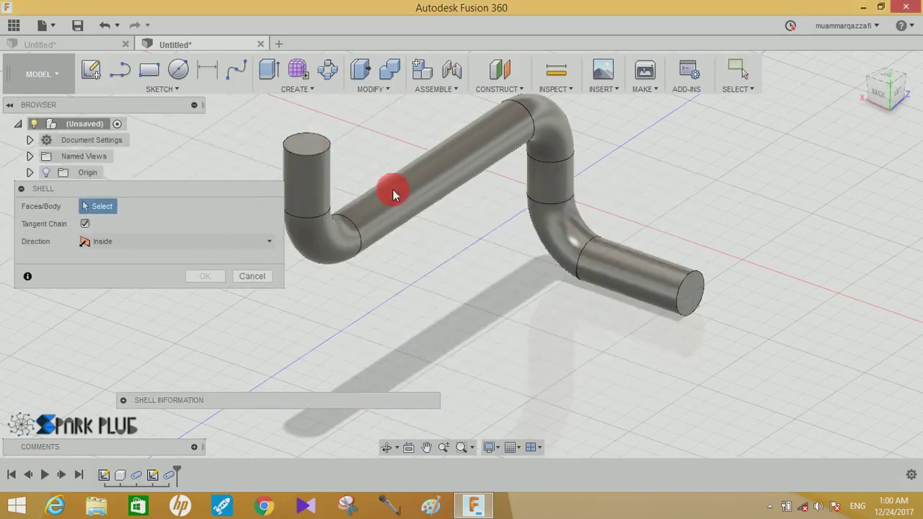
left_click(689, 302)
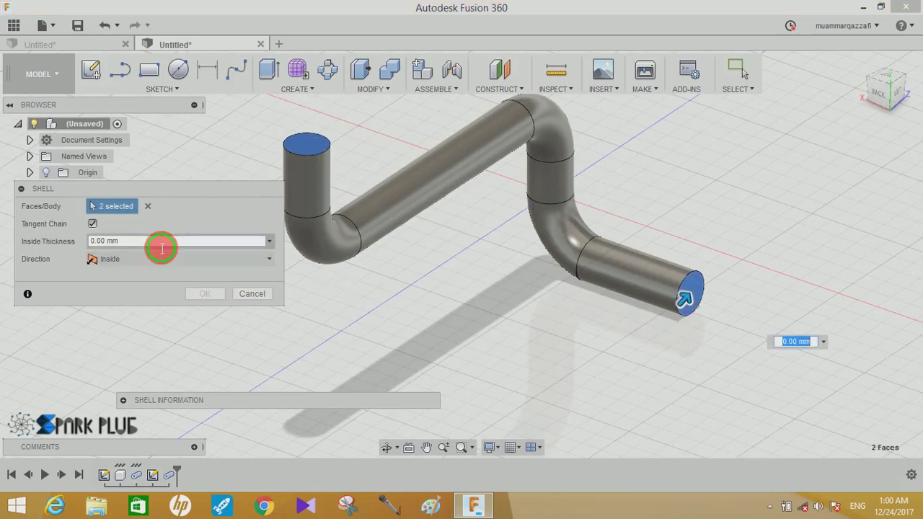
left_click_drag(165, 241, 43, 249)
type("0.5")
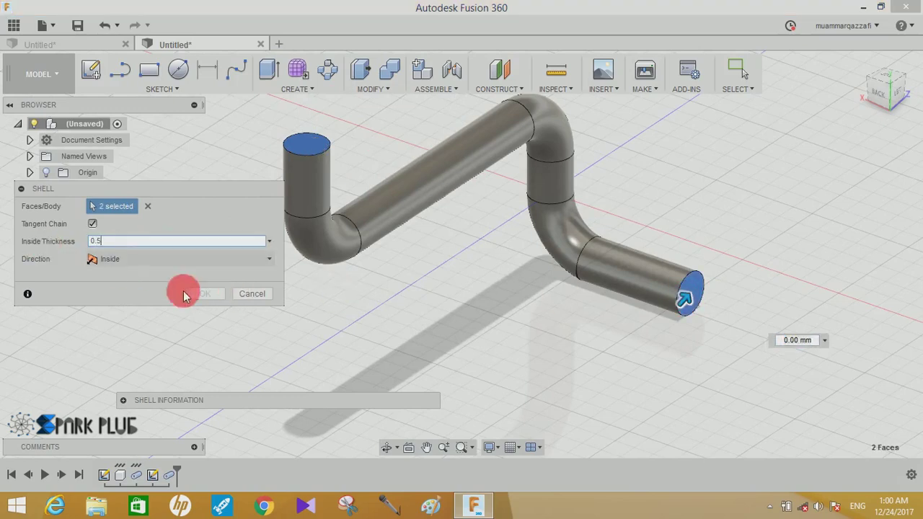
left_click(216, 296)
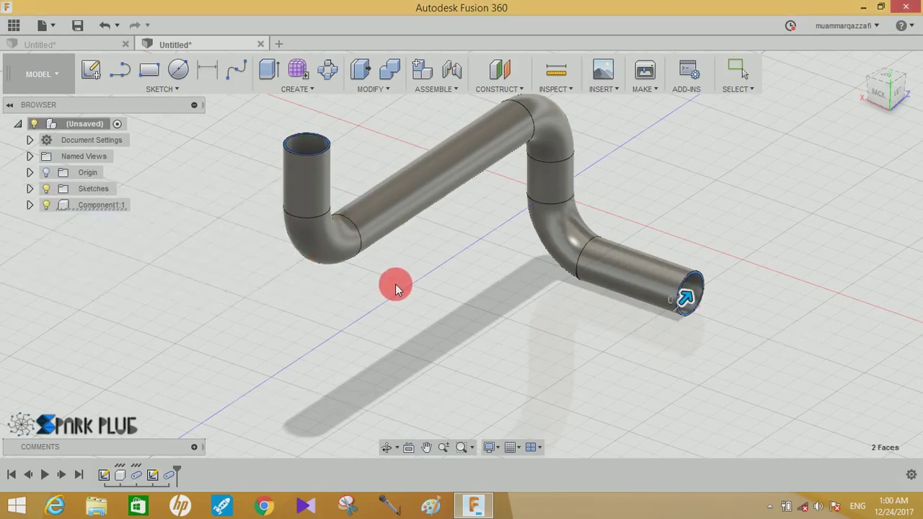
middle_click_drag(395, 284, 367, 313)
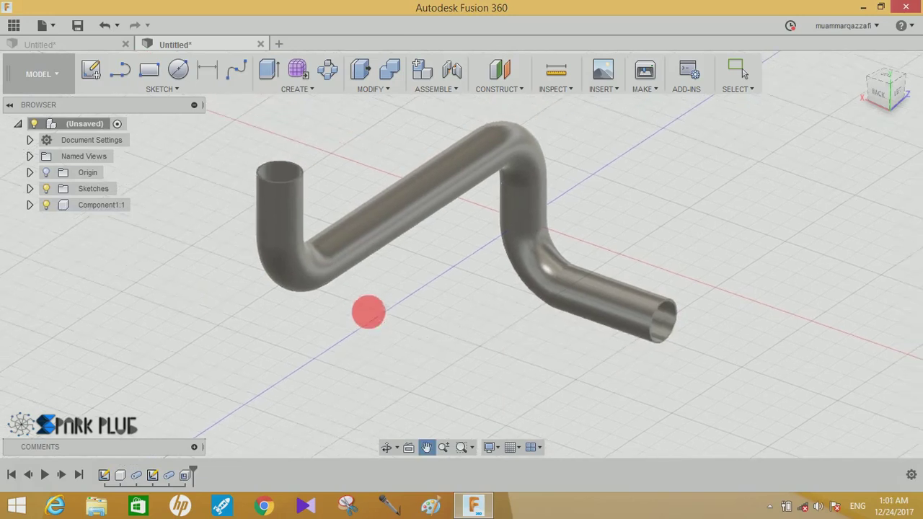
- Apply the Copper - Polished appearance from Favorites to the pipe body
right_click(757, 144)
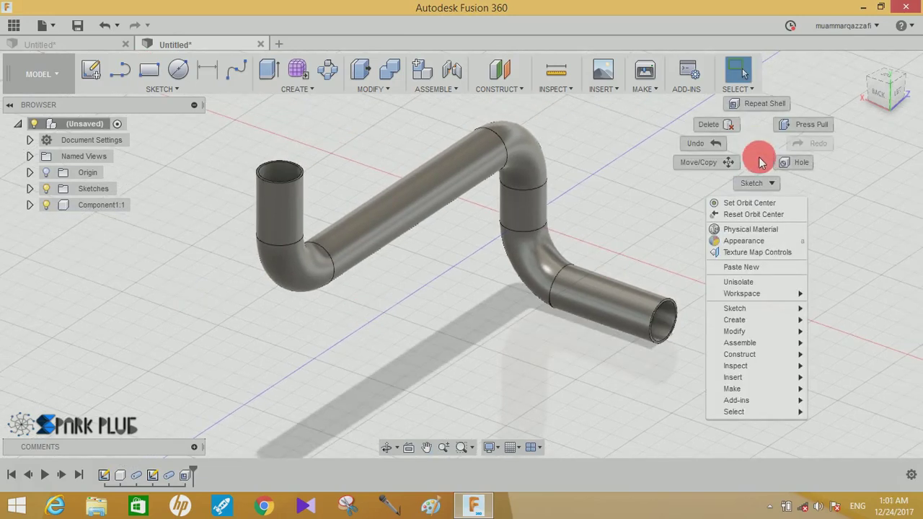
left_click(743, 242)
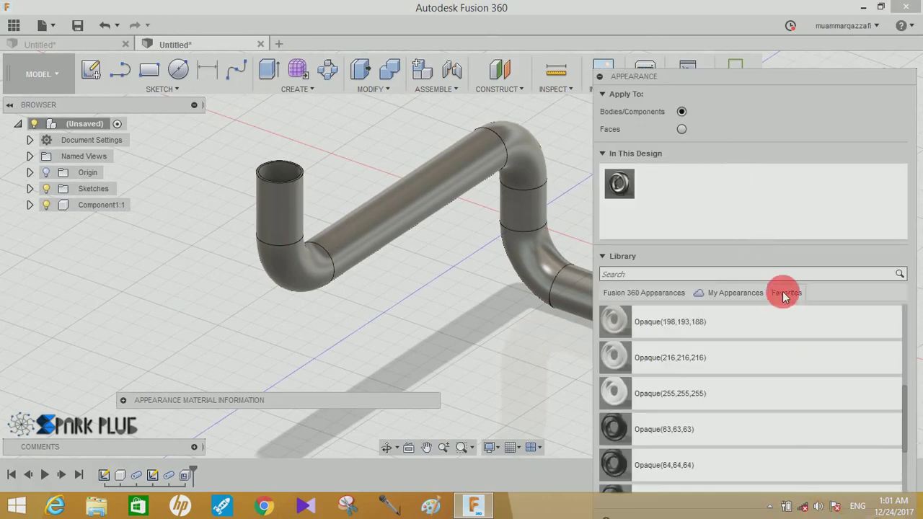
left_click(744, 295)
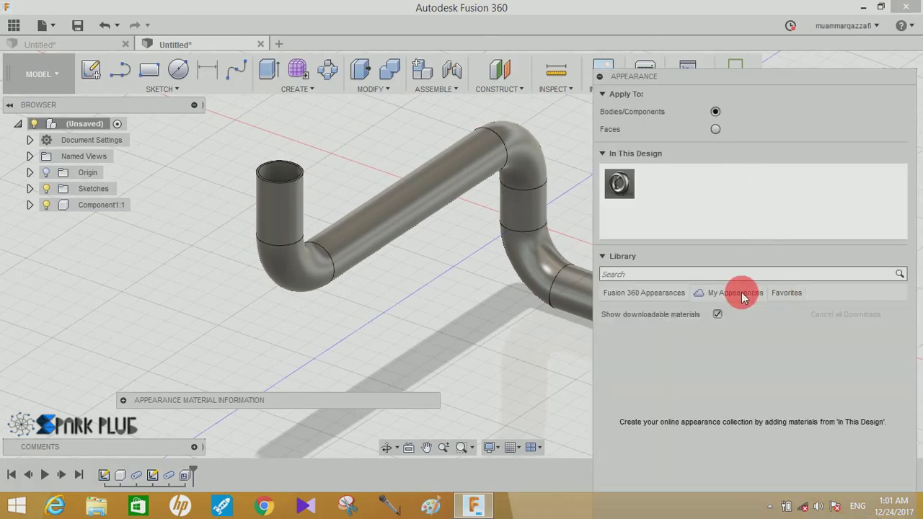
left_click(784, 292)
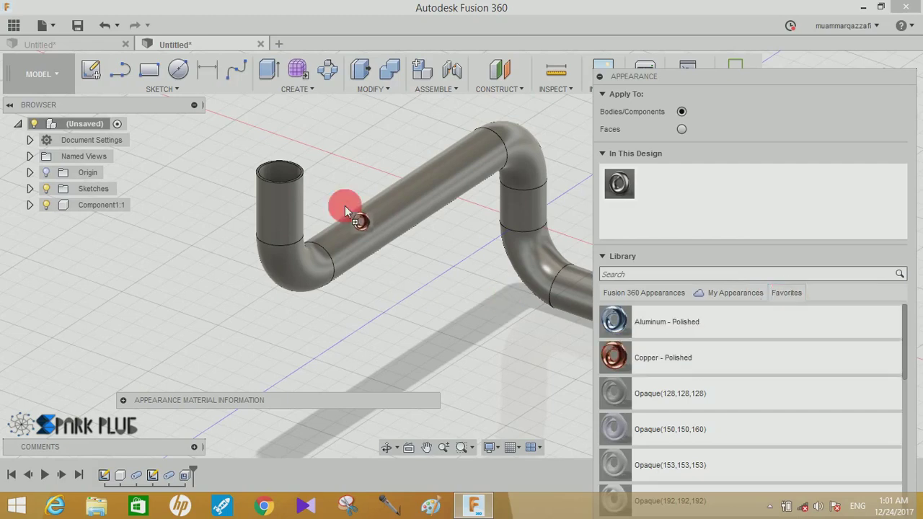
left_click_drag(711, 368, 365, 223)
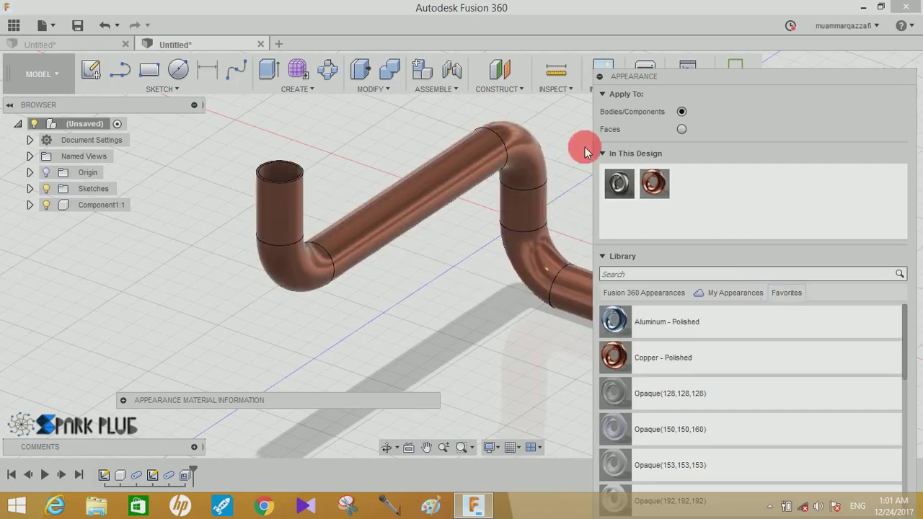
key("Escape")
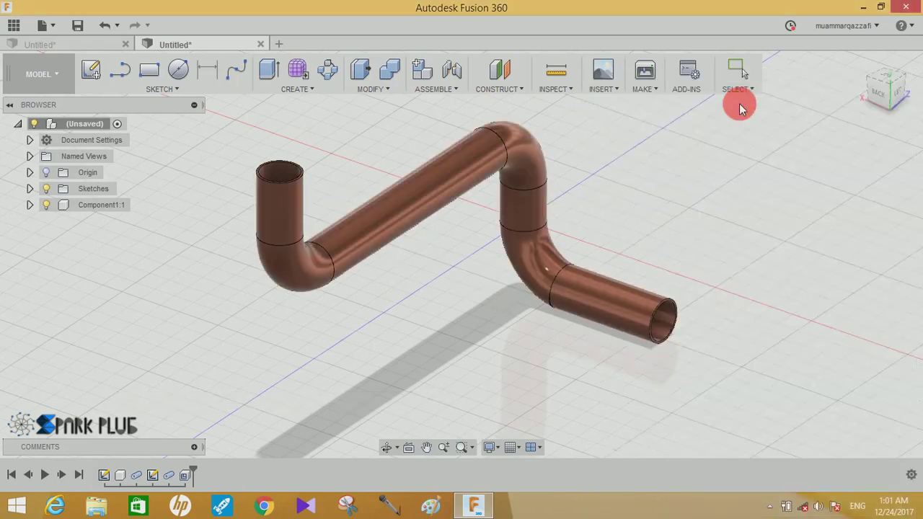
double_click(110, 206)
type("TUBE")
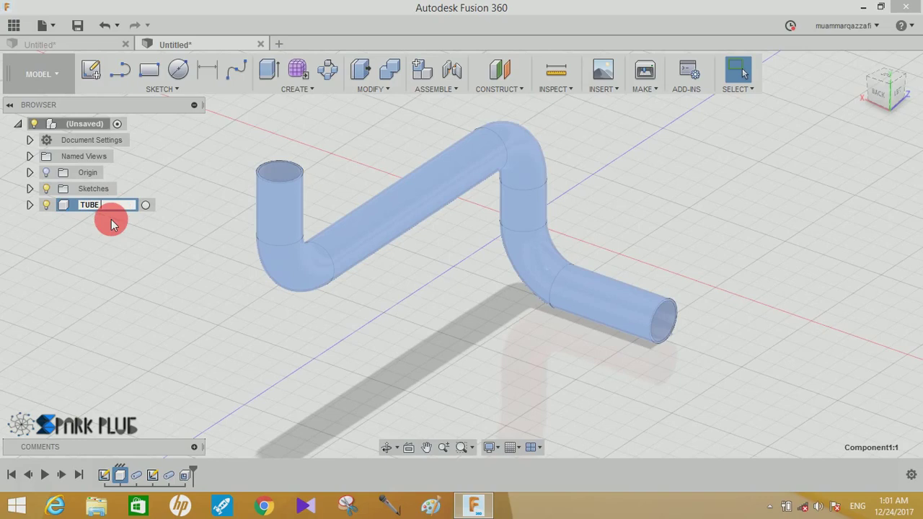
- Rename the pipe component INLET
key("BackSpace")
key("BackSpace")
key("BackSpace")
type("IN")
type("LET")
key("Return")
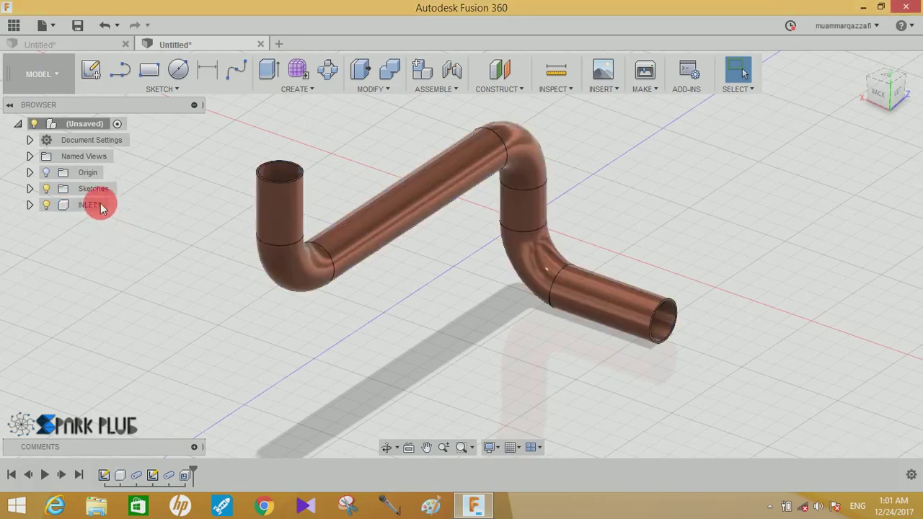
- Copy and paste the INLET component, moving the copy to the right
right_click(87, 207)
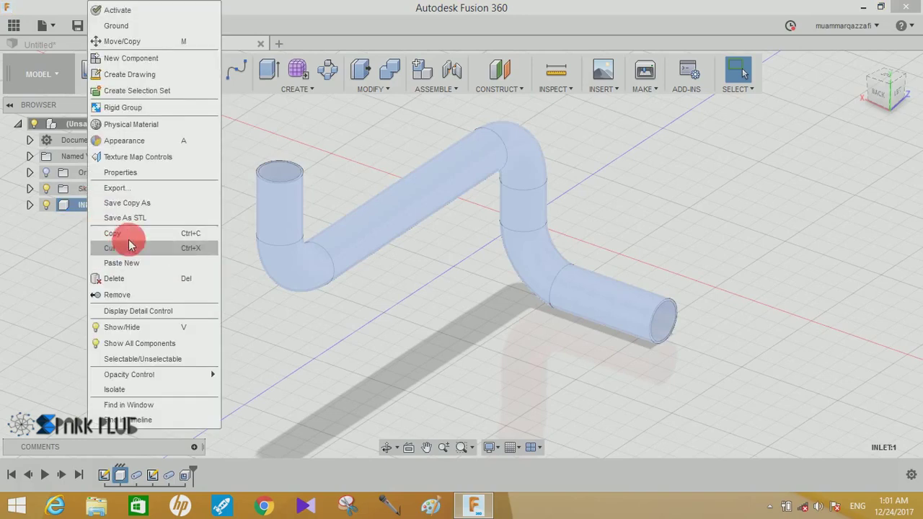
left_click(132, 237)
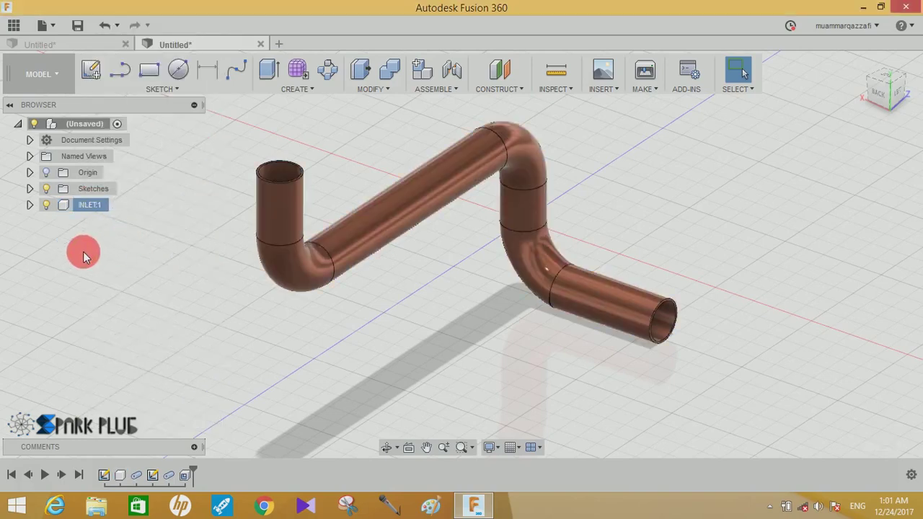
right_click(84, 256)
left_click(88, 326)
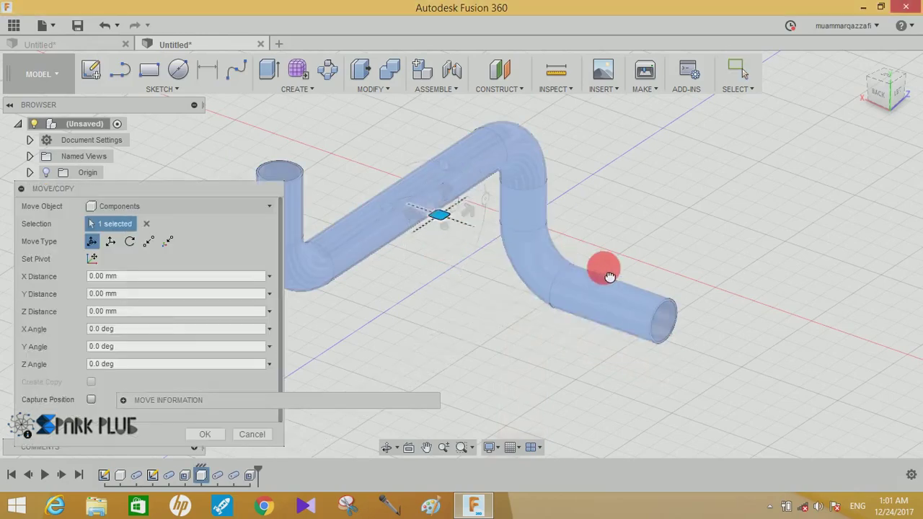
left_click_drag(609, 277, 644, 223)
left_click(205, 434)
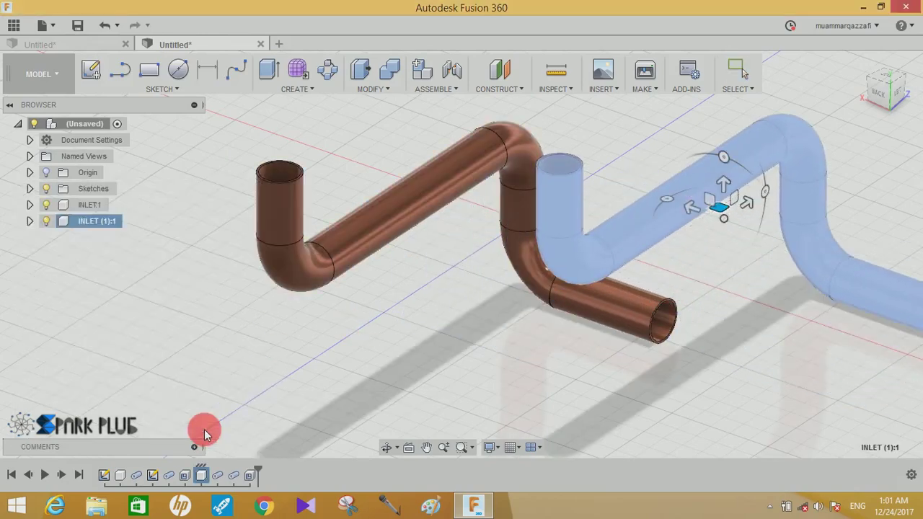
- Rename the copy OUTLET1, shift it farther from the inlet, and hide both pipes
left_click(91, 222)
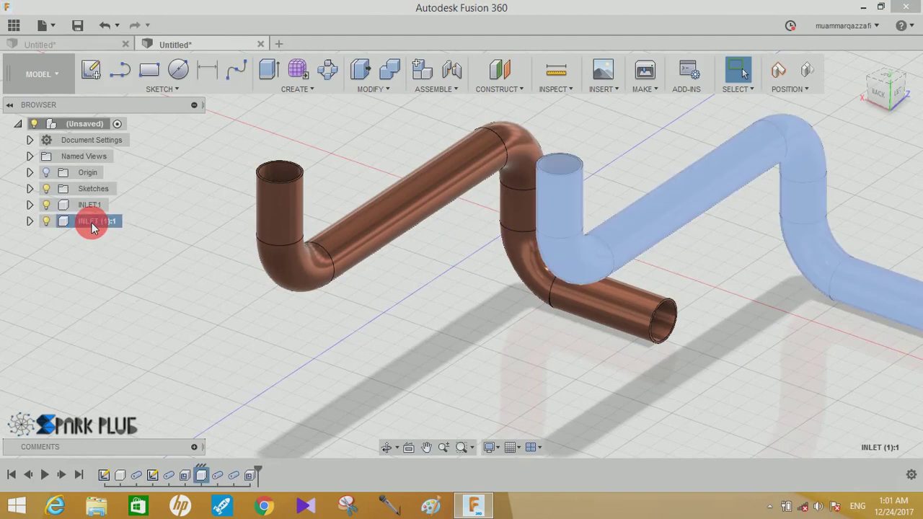
double_click(94, 223)
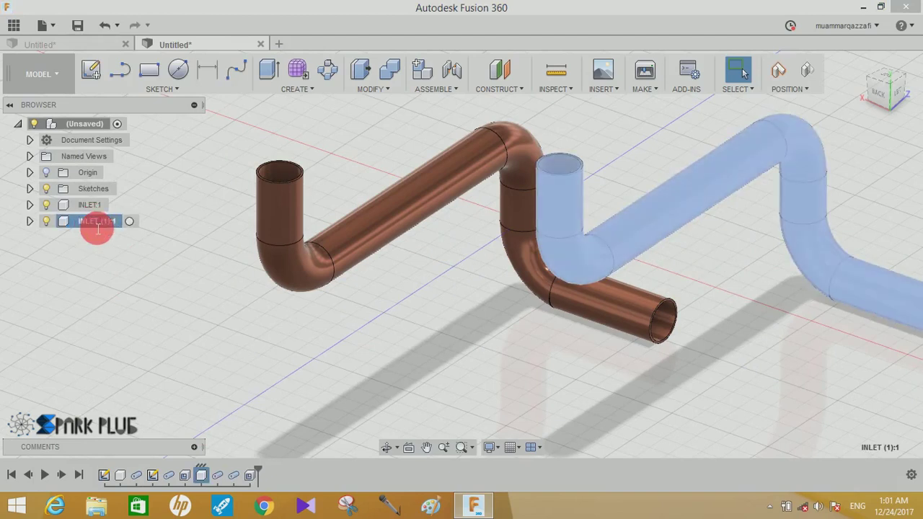
type("OUTLET1")
left_click(194, 270)
scroll(396, 325, "down", 2)
scroll(521, 241, "down", 2)
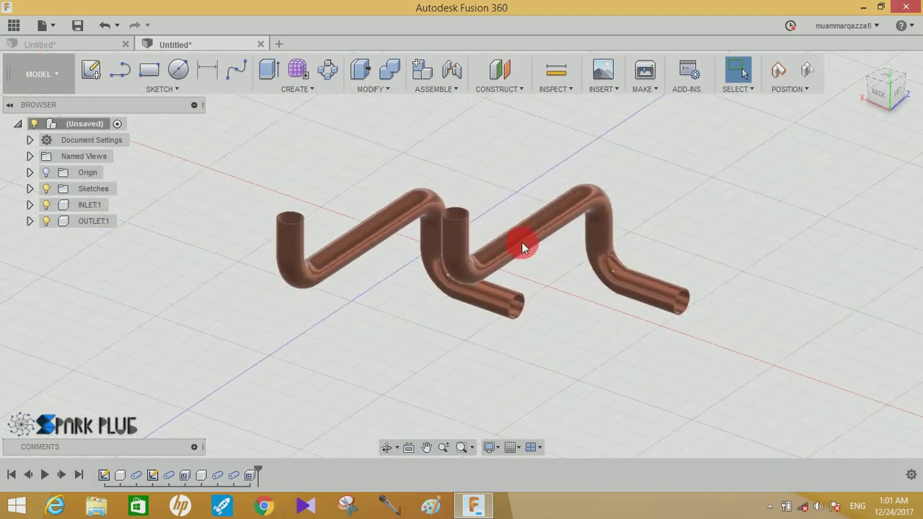
left_click_drag(569, 240, 466, 308)
mouse_move(93, 221)
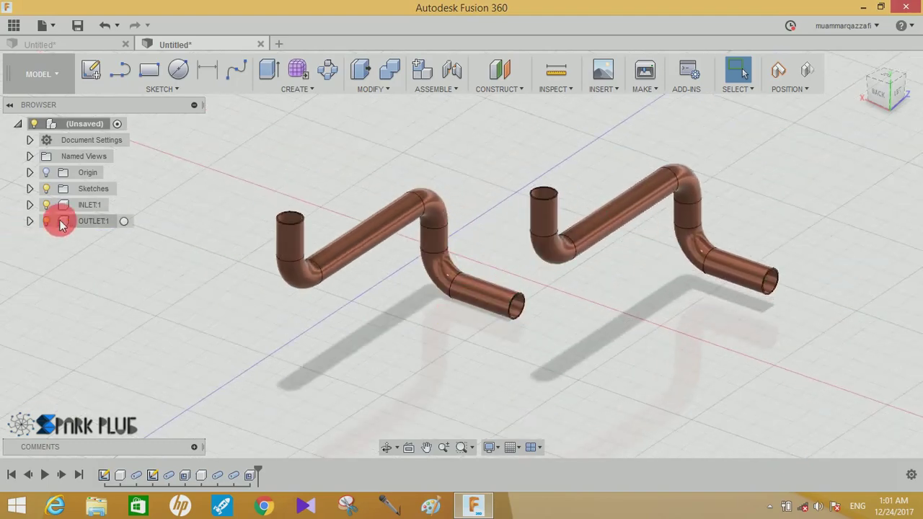
left_click(48, 221)
left_click(46, 205)
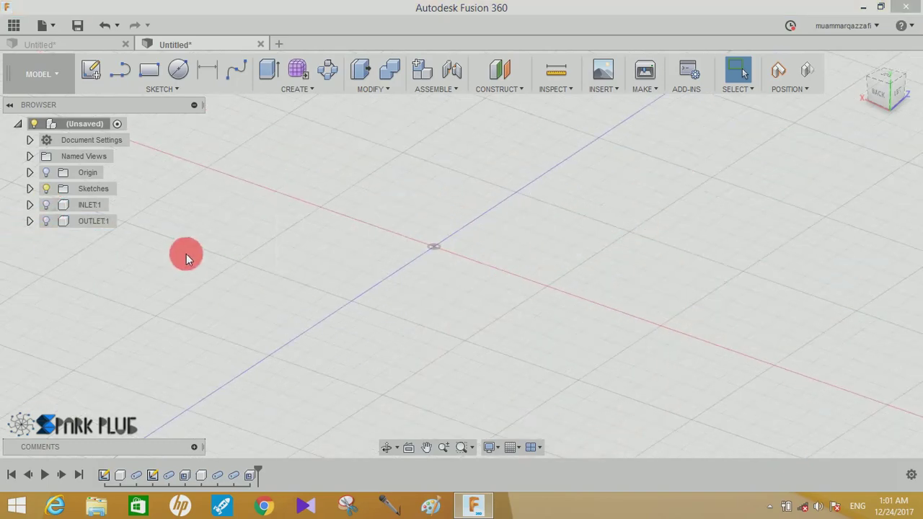
- Capture the pipes' moved positions and open a new empty sketch on the YZ origin plane
left_click(93, 71)
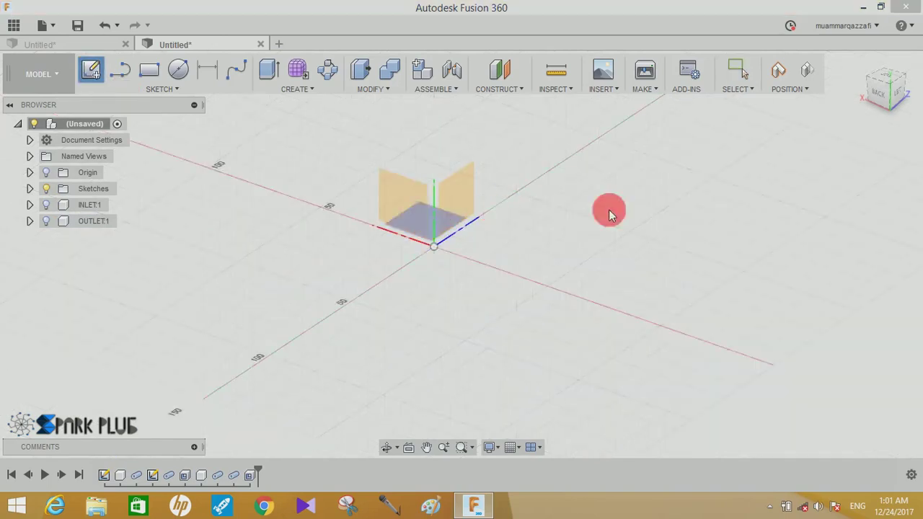
middle_click_drag(707, 201, 873, 190, "shift")
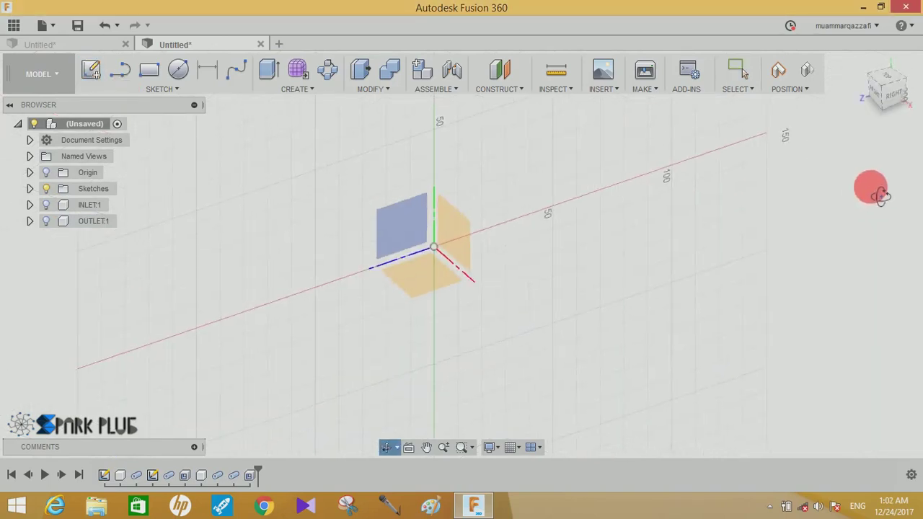
left_click(427, 228)
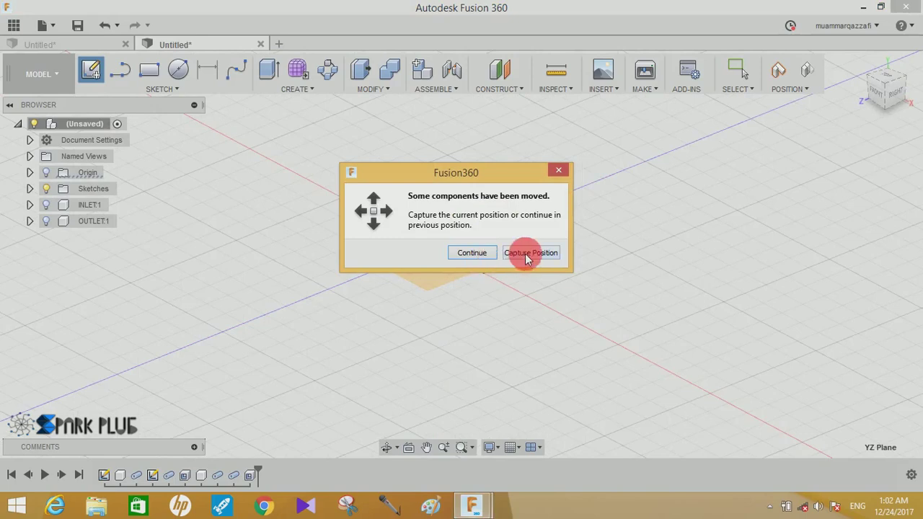
left_click(525, 253)
left_click(474, 249)
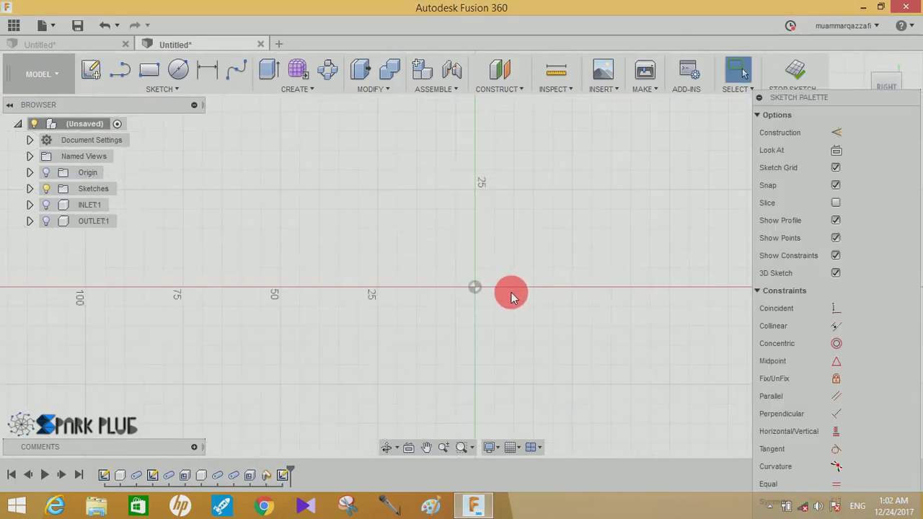
- Draw a 25 mm diameter circle centred on the origin
key("c")
left_click_drag(478, 291, 545, 295)
type("25")
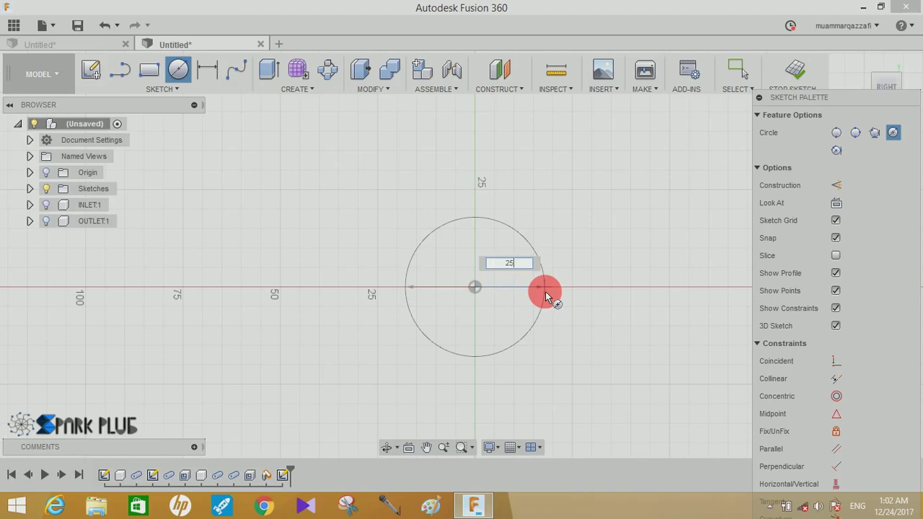
key("Return")
key("Return")
key("Escape")
scroll(534, 288, "up", 2)
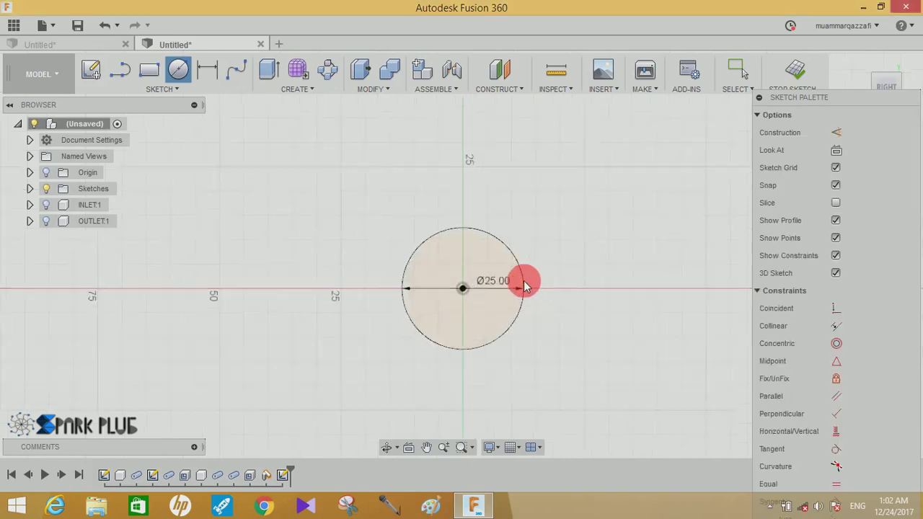
scroll(505, 289, "up", 3)
- Draw horizontal lines along the axis, from the centre and right across the circle
key("l")
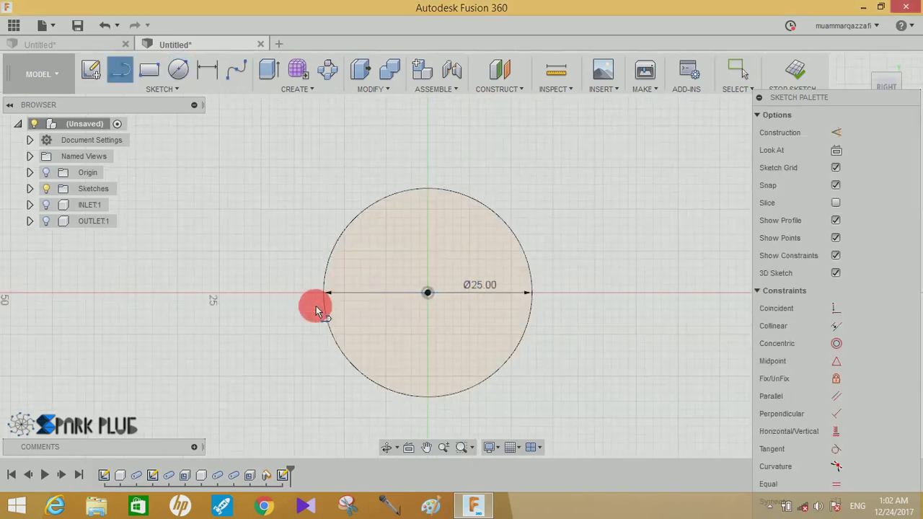
left_click(428, 292)
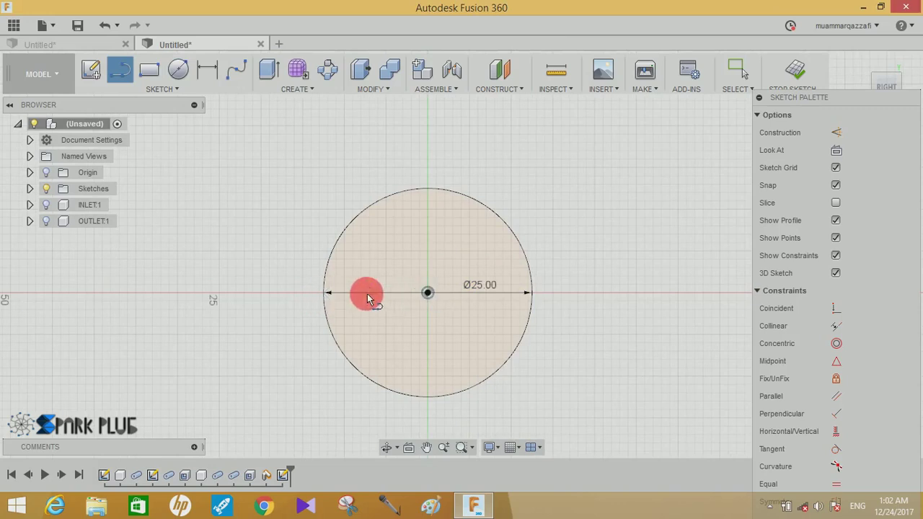
left_click(327, 298)
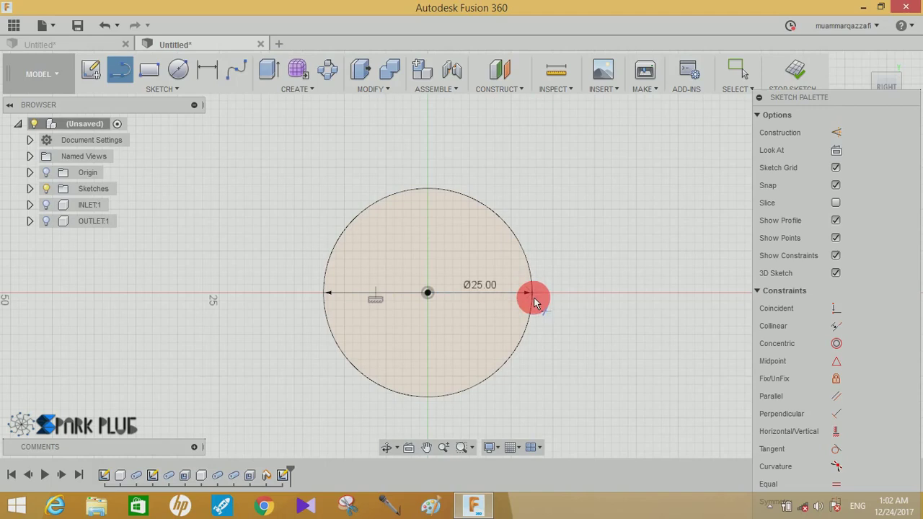
key("Escape")
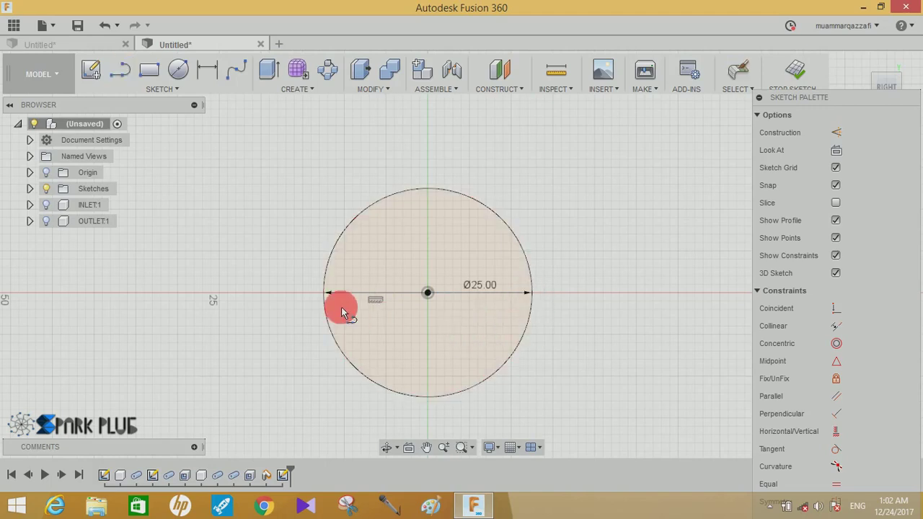
key("l")
left_click(286, 292)
left_click(552, 295)
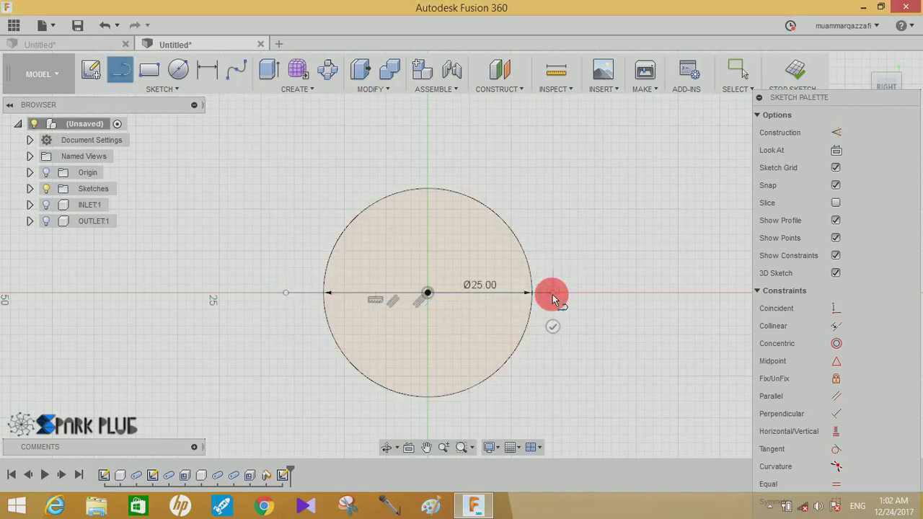
- Trim away the lower half of the circle and a leftover line segment
key("t")
left_click(519, 344)
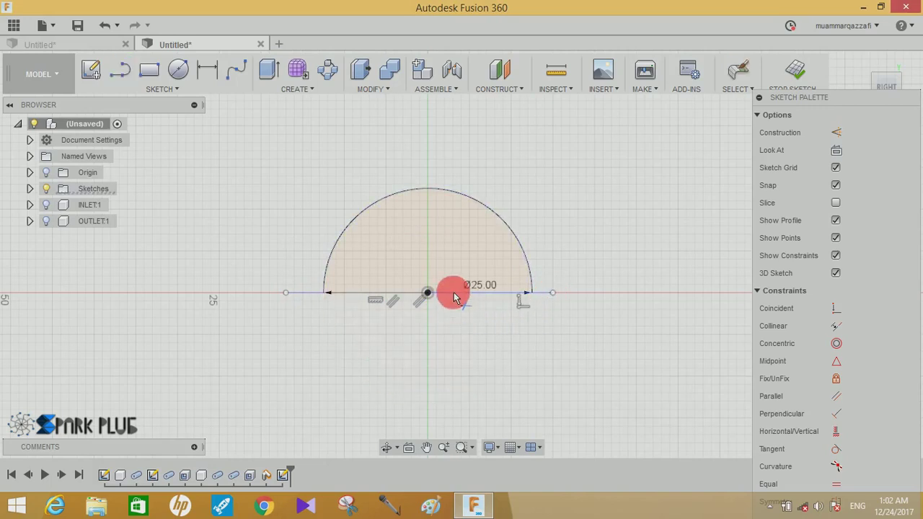
left_click(456, 296)
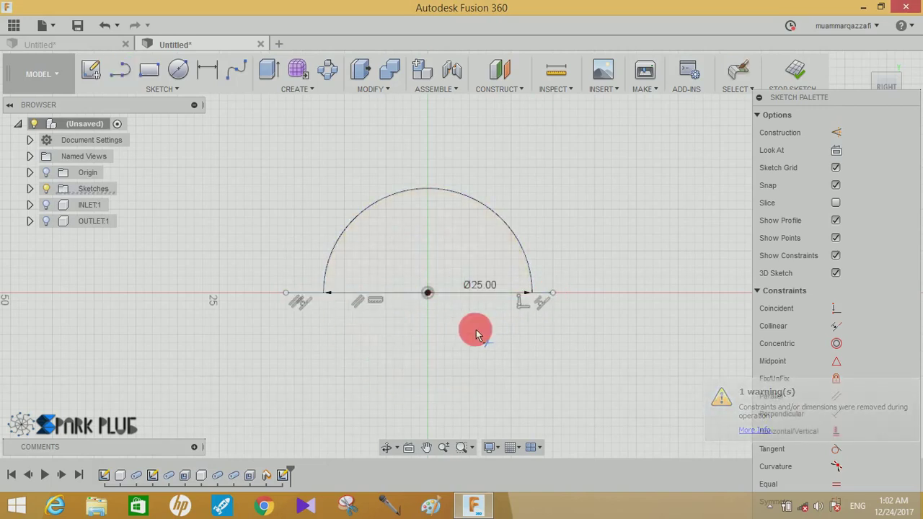
middle_click_drag(485, 351, 438, 344, "shift")
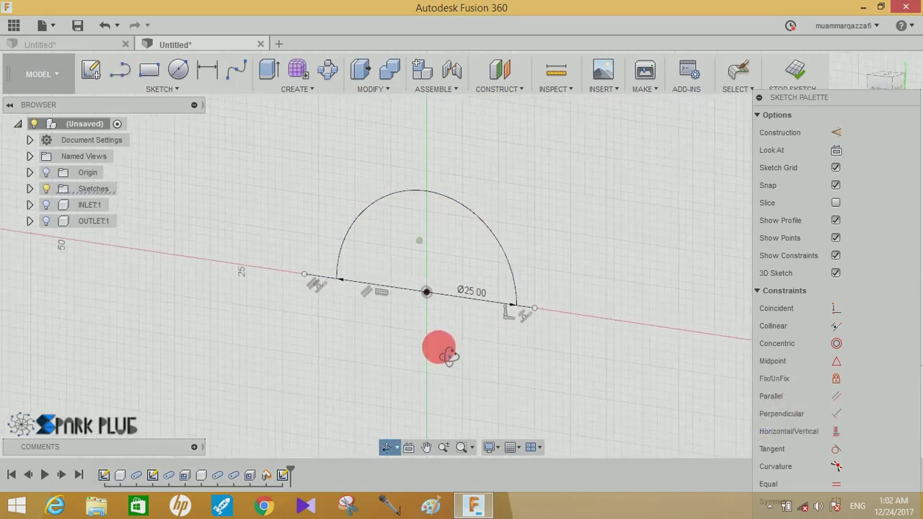
- Cancel a trial pipe and trim the line overhang past the arc's left end
left_click(323, 92)
left_click(303, 333)
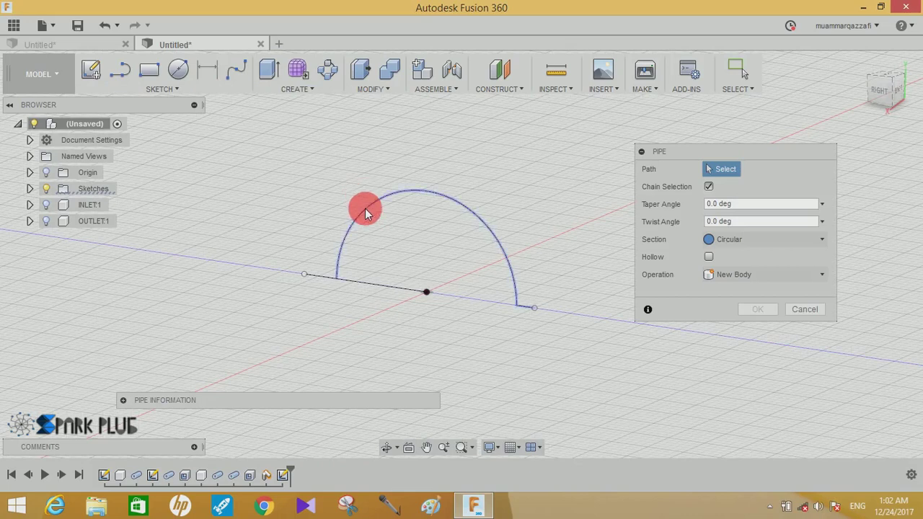
left_click(365, 208)
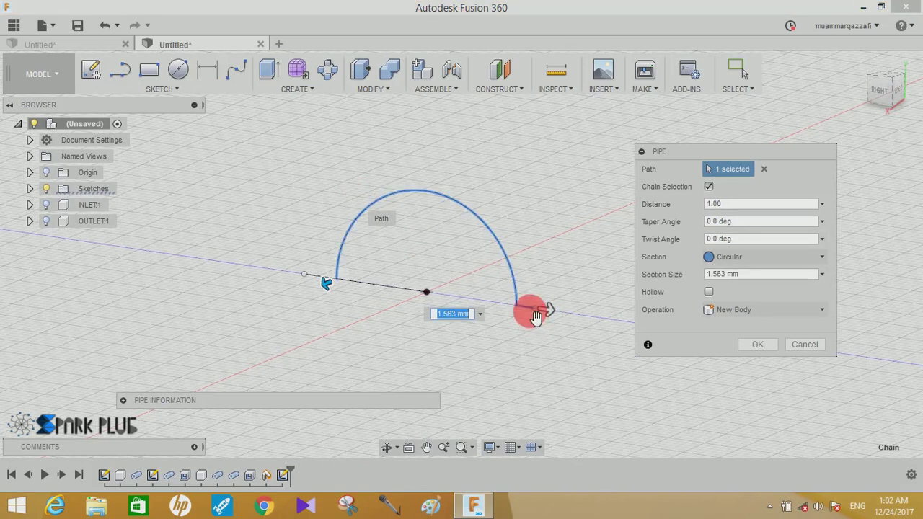
left_click(806, 345)
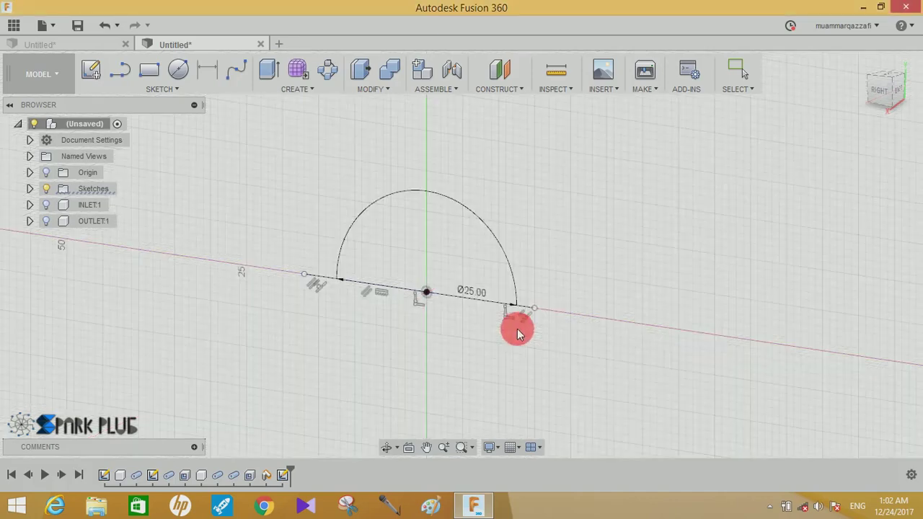
double_click(481, 303)
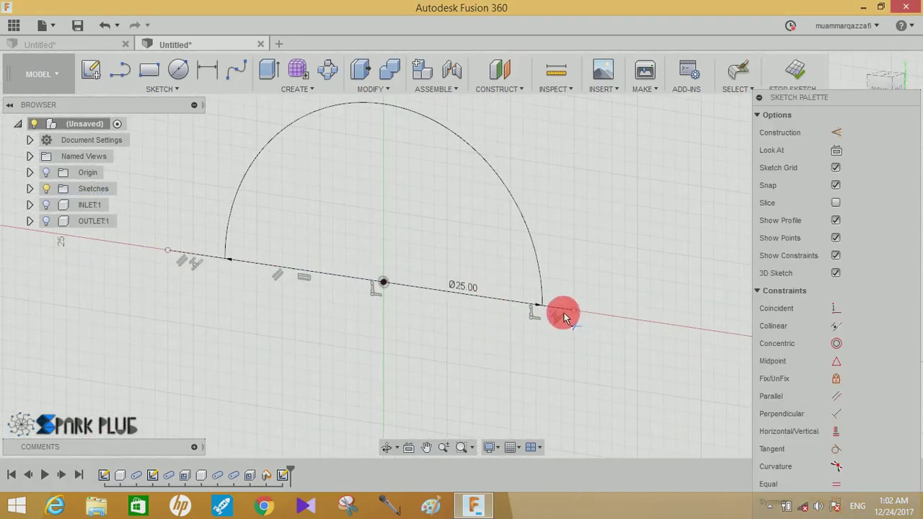
left_click(184, 265)
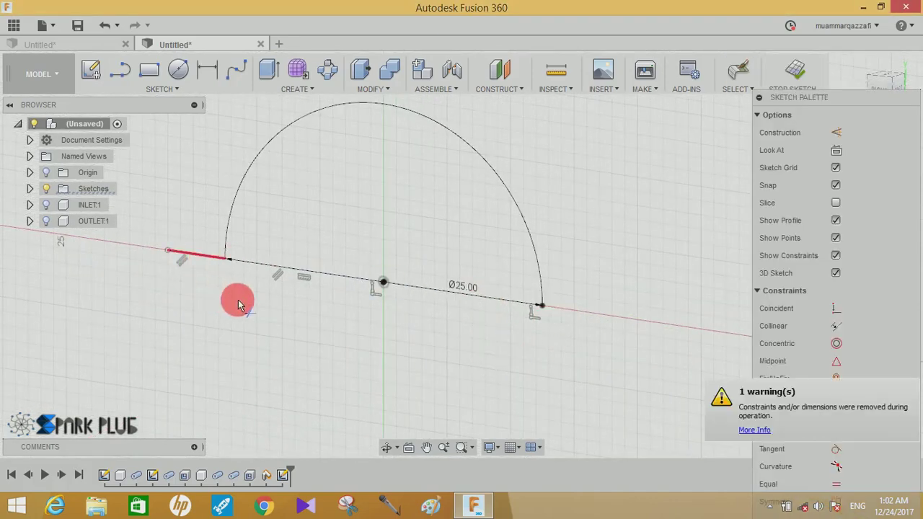
scroll(255, 309, "down", 2)
- Test a pipe along the arc and line, then undo back to sketch editing
left_click(291, 98)
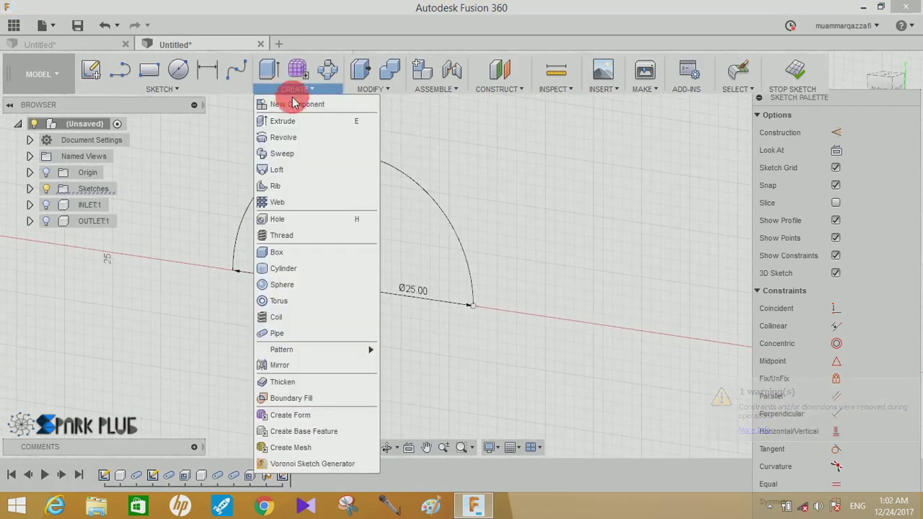
left_click(302, 326)
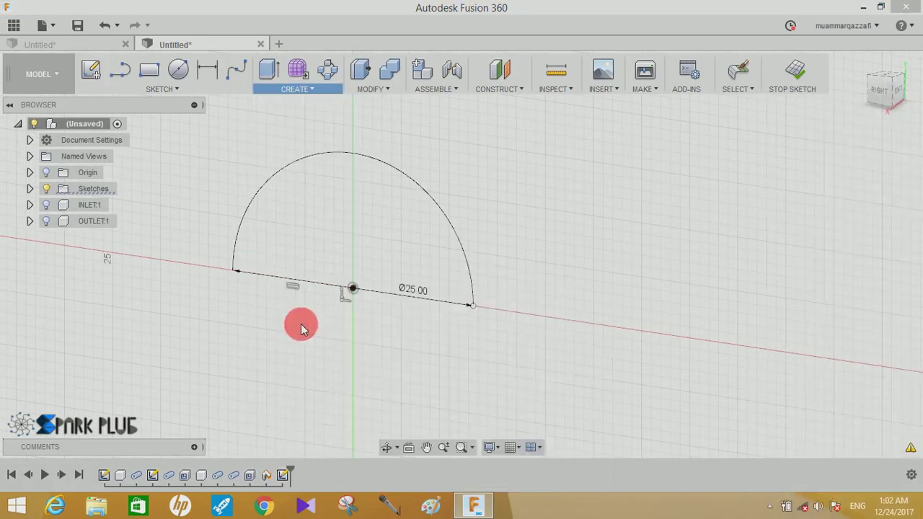
left_click(266, 186)
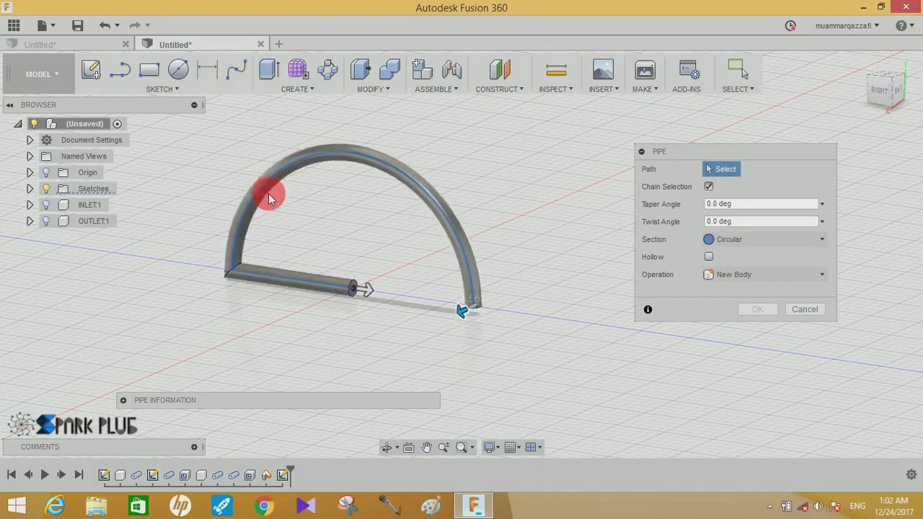
left_click(764, 352)
key("ctrl+z")
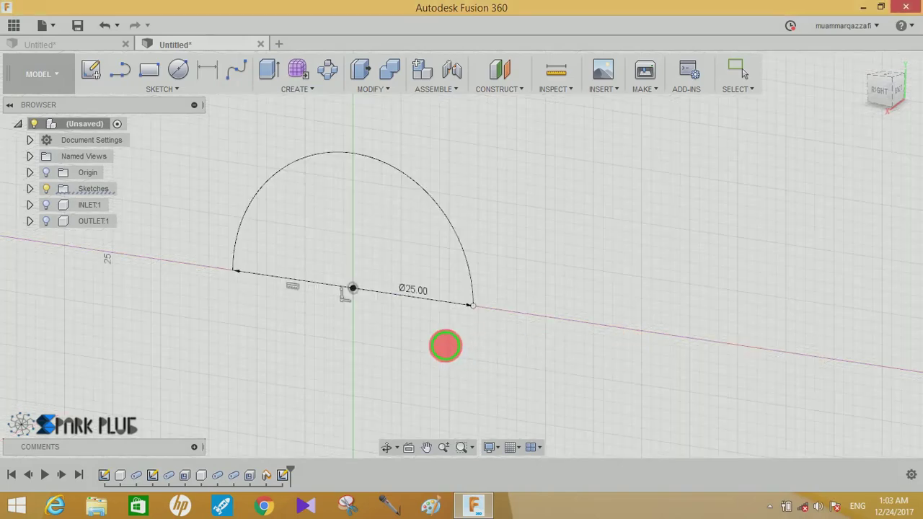
key("ctrl+z")
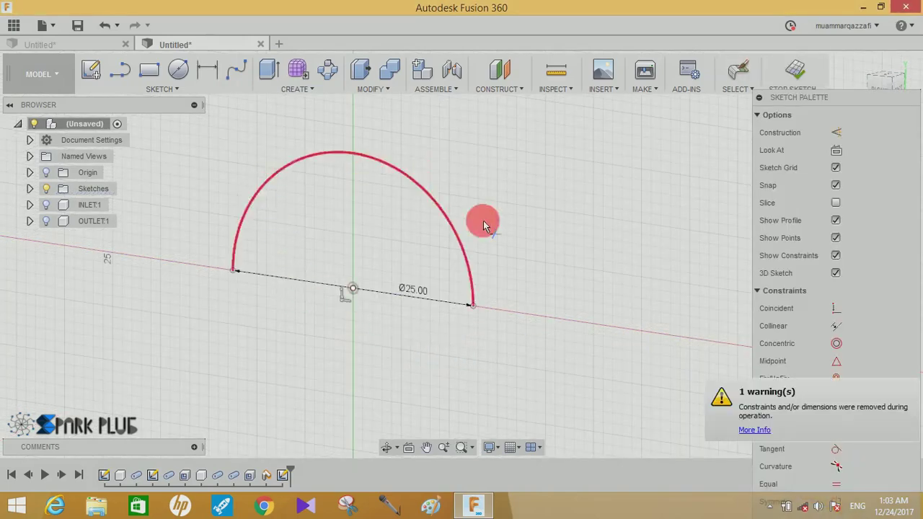
- Sweep a 10 mm pipe along the semicircle arc as a new component
left_click(289, 88)
left_click(308, 332)
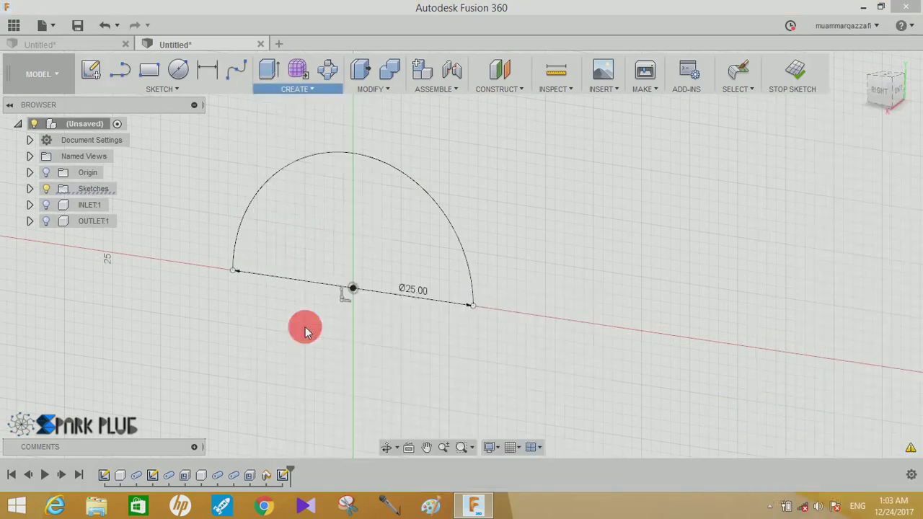
left_click(267, 184)
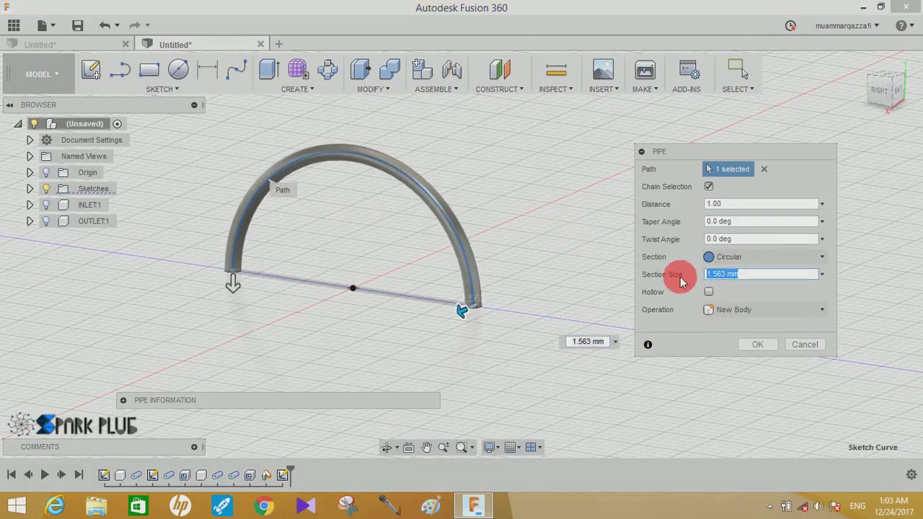
type("10")
left_click(742, 309)
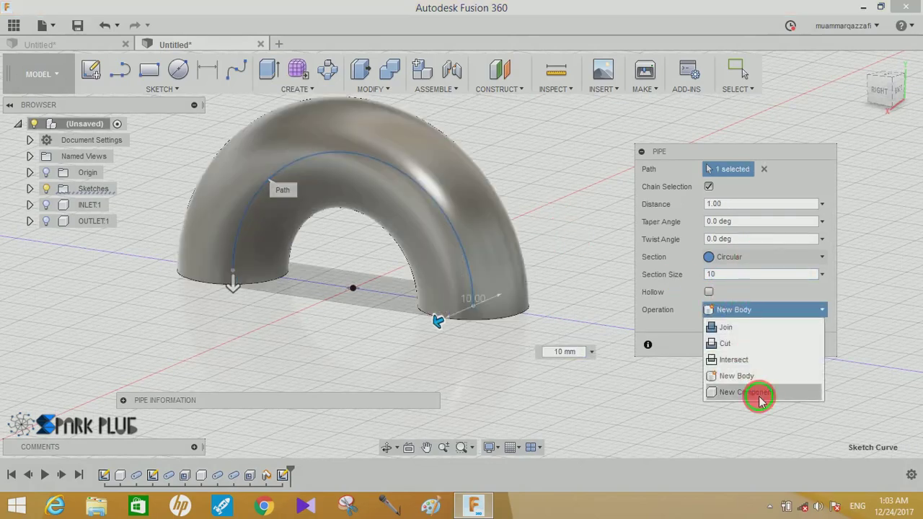
left_click(757, 393)
left_click(766, 348)
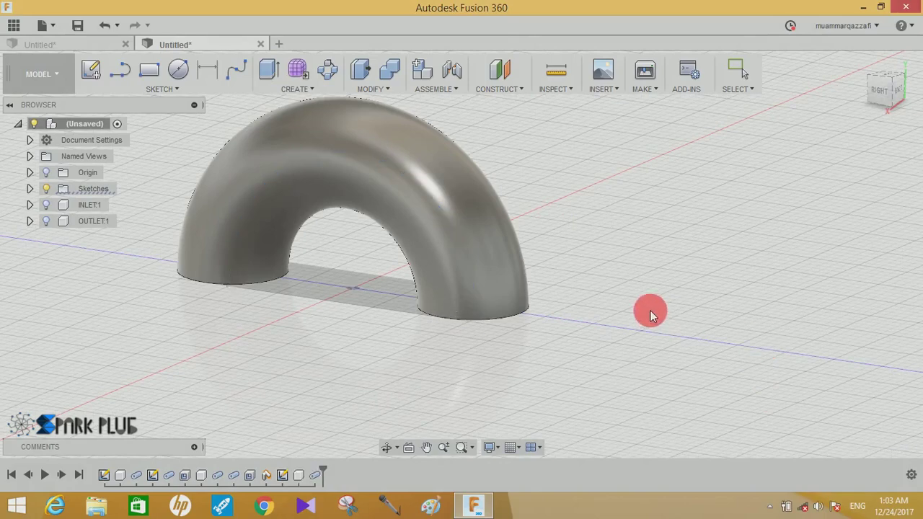
- Shell the pipe inward to a 0.5 mm wall, opening both end faces
middle_click_drag(649, 312, 658, 301, "shift")
middle_click_drag(663, 268, 449, 136, "shift")
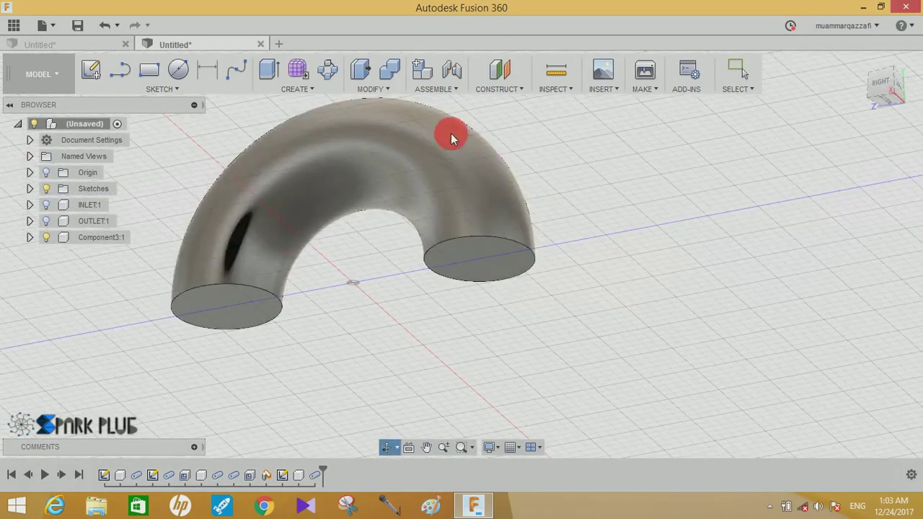
left_click(369, 88)
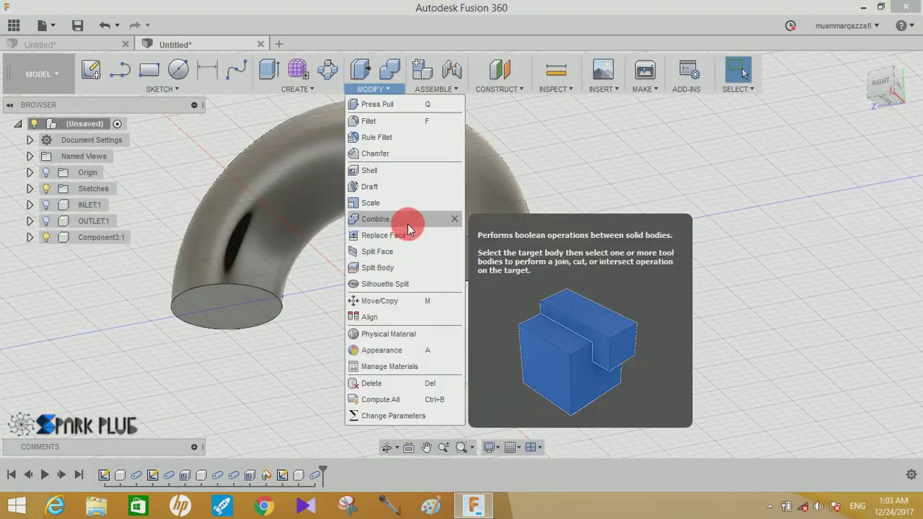
left_click(408, 178)
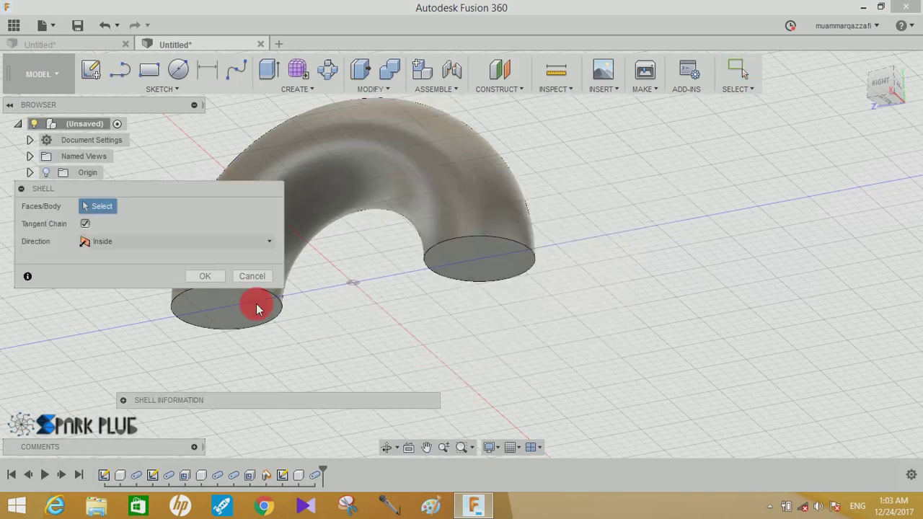
left_click(438, 261)
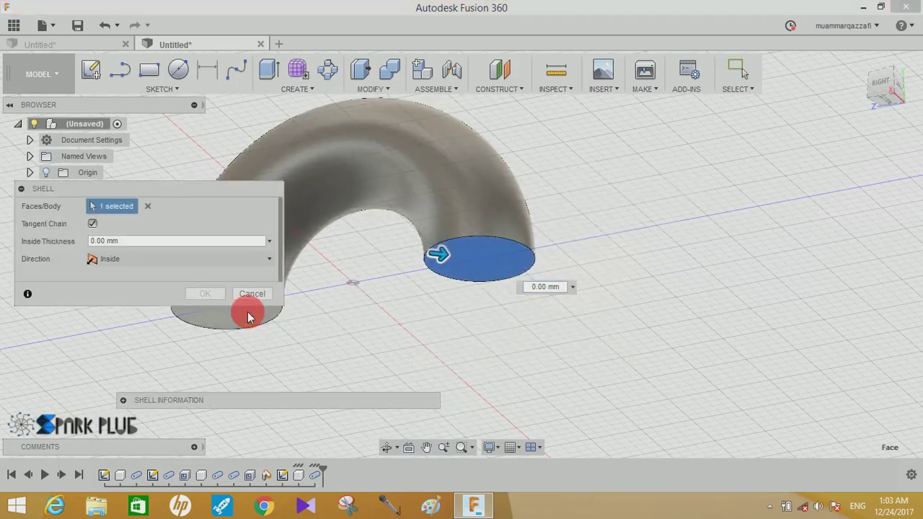
left_click(253, 314)
type(".5")
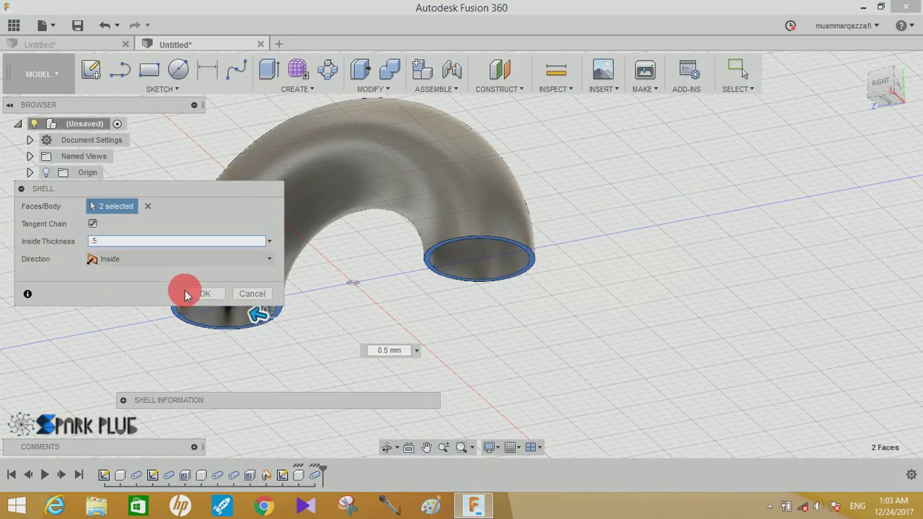
left_click(193, 294)
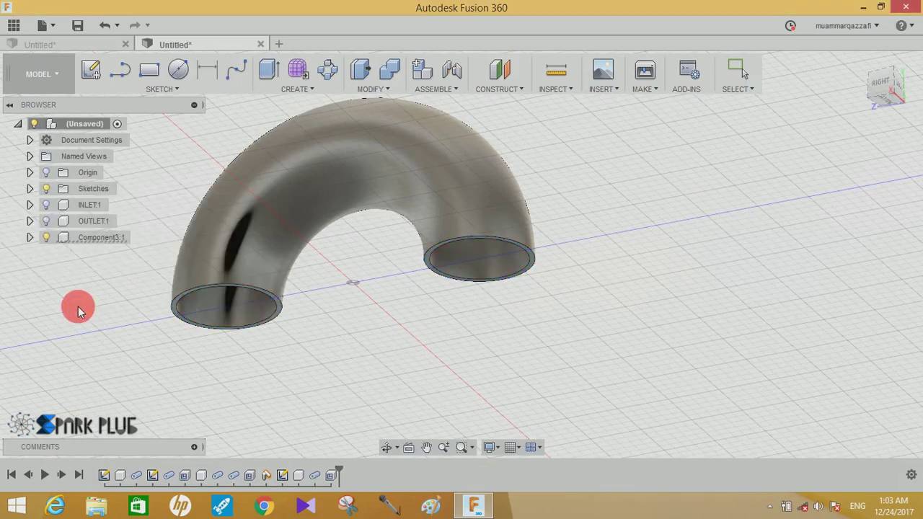
left_click(92, 240)
- Rename the U-bend component to TURN PIPE
left_click(98, 245)
type("TURN PIPE")
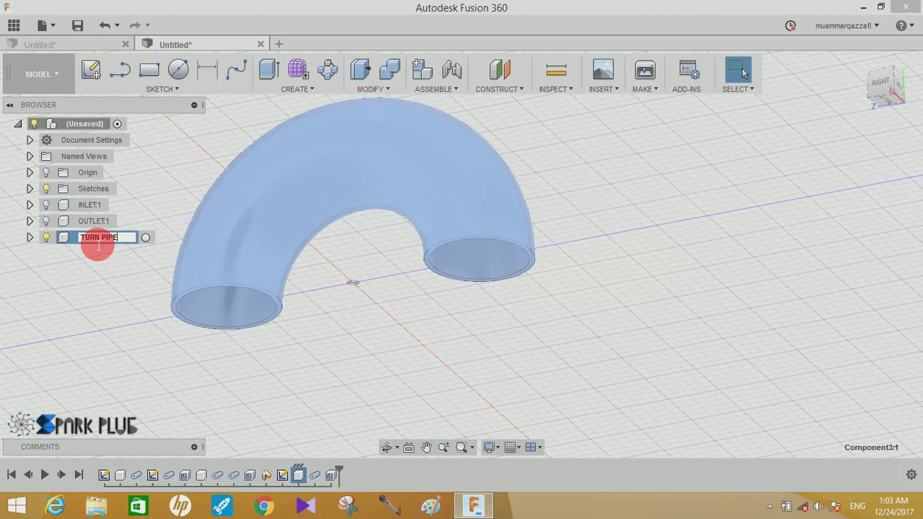
key("Return")
left_click(142, 302)
scroll(143, 302, "down", 3)
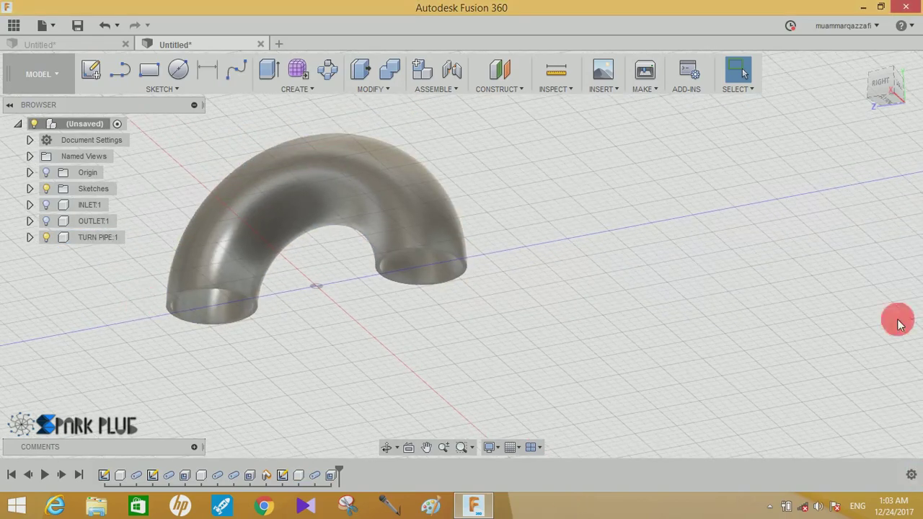
- Apply Copper - Polished to the U-bend pipe and toggle its visibility to check it
right_click(697, 149)
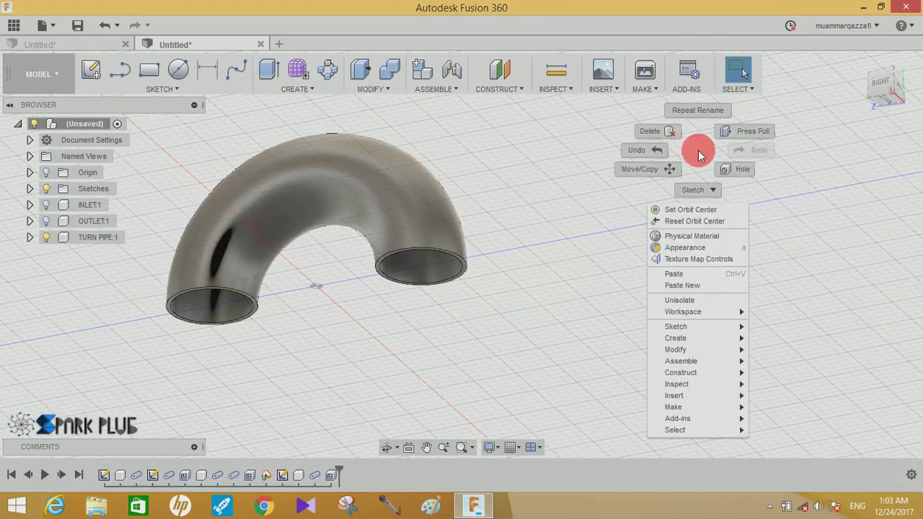
left_click(711, 249)
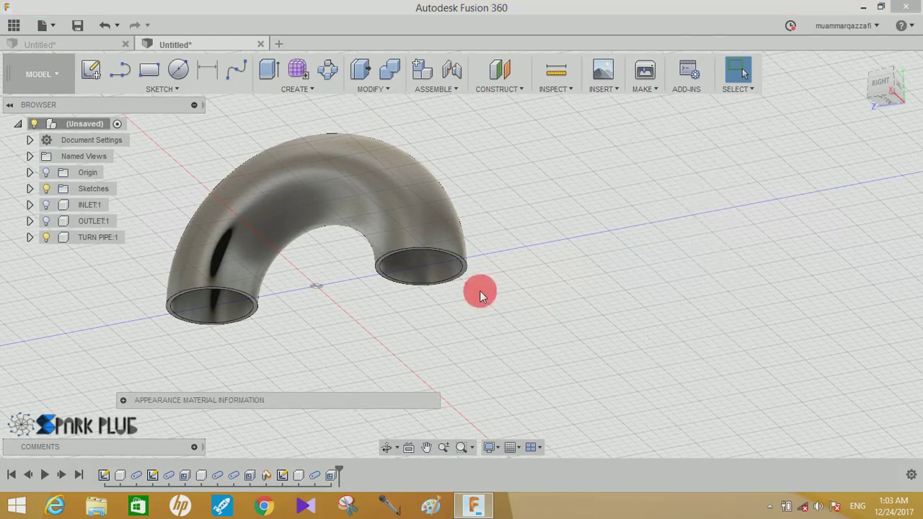
left_click_drag(661, 186, 424, 200)
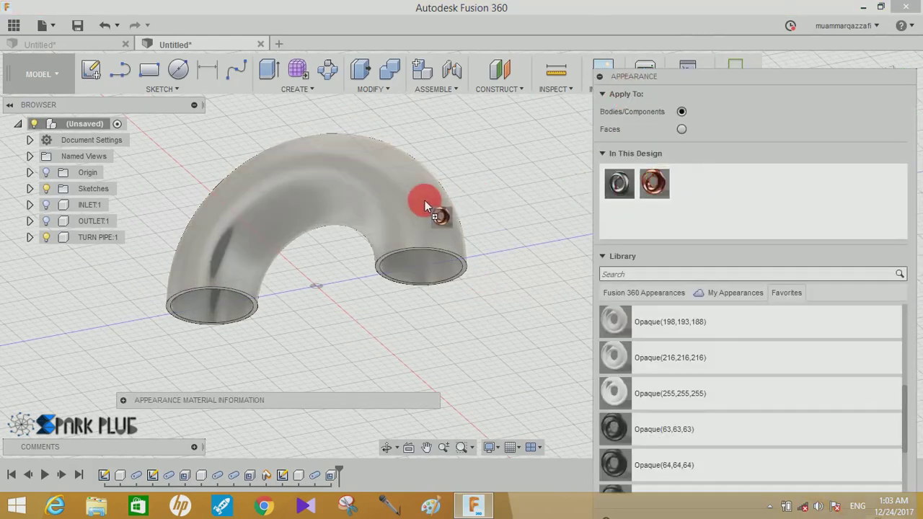
left_click(602, 77)
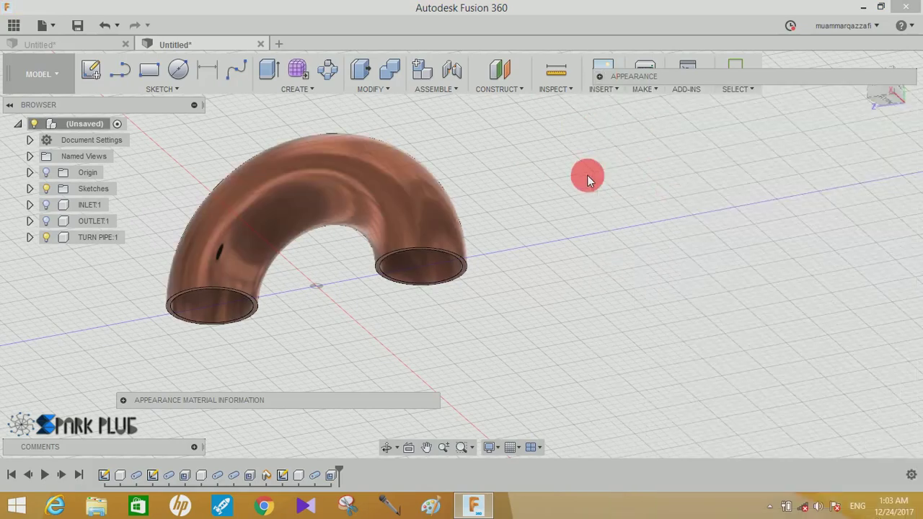
middle_click_drag(590, 200, 586, 233, "shift")
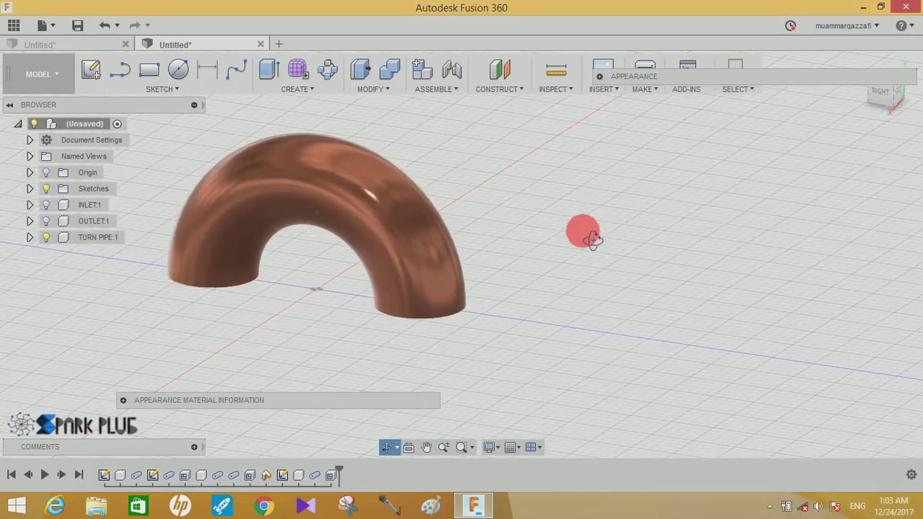
left_click(46, 238)
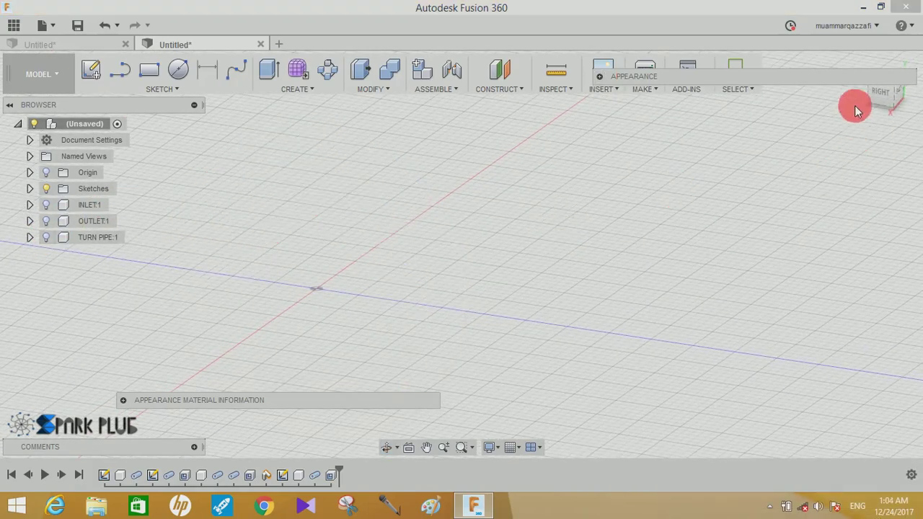
left_click(757, 83)
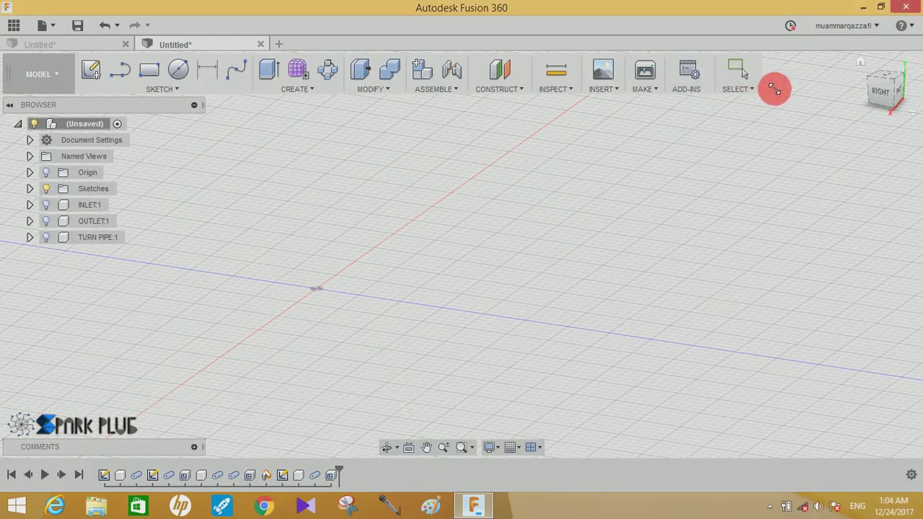
- Hide TURN PIPE and start a new sketch on an origin plane
left_click(850, 76)
left_click(46, 237)
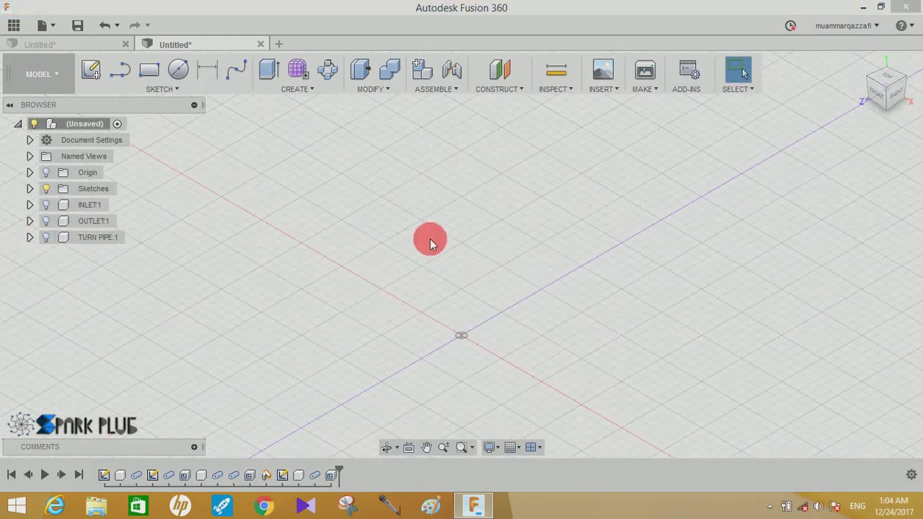
left_click(92, 70)
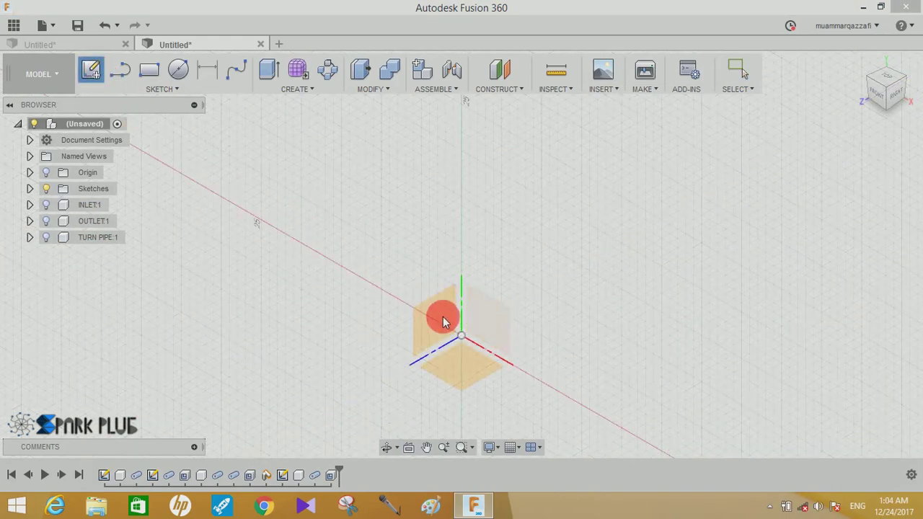
left_click(443, 322)
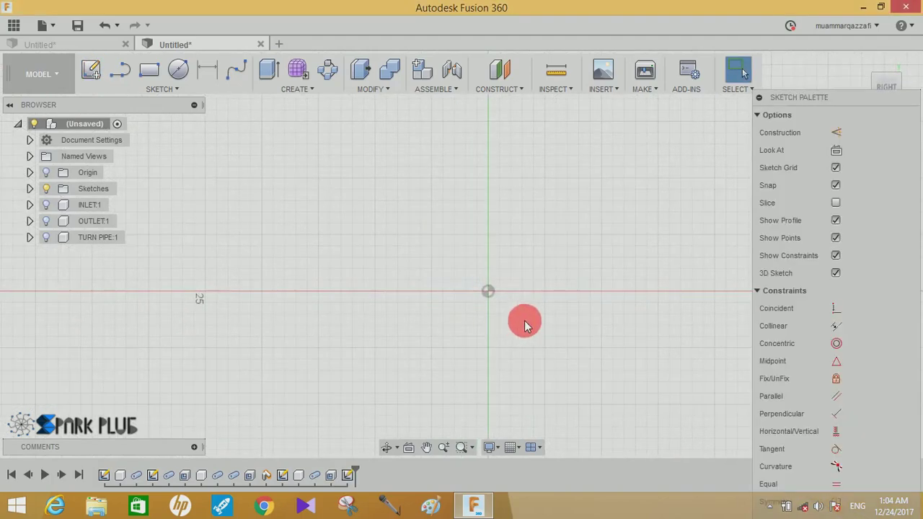
- Draw a 10 mm diameter circle centred on the origin
key("c")
left_click_drag(493, 293, 570, 286)
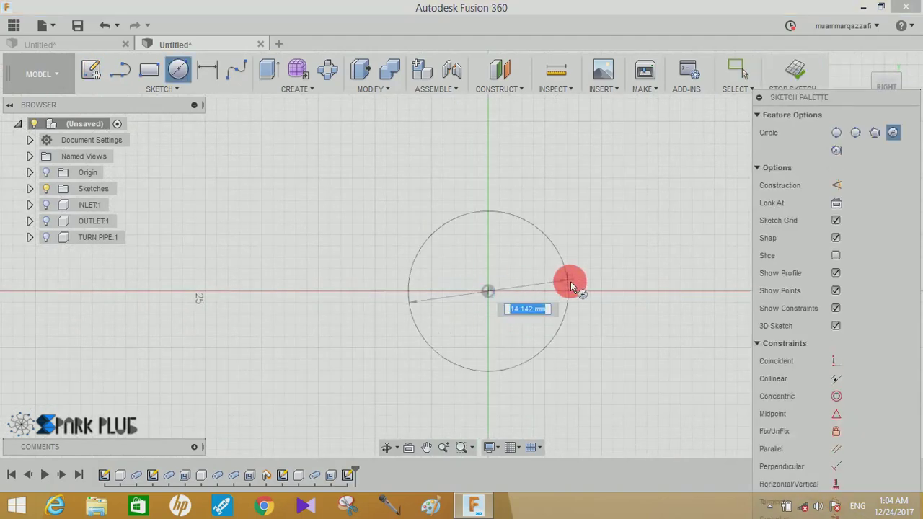
key("Return")
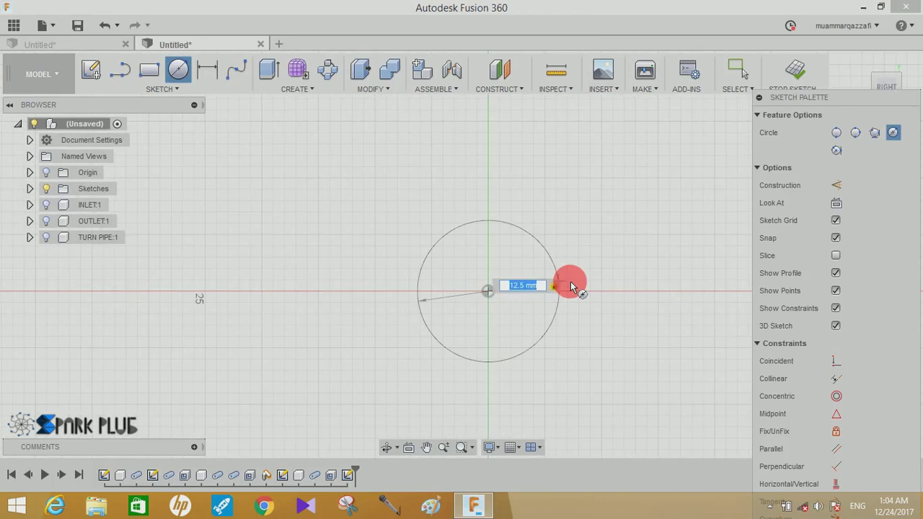
key("Return")
key("Escape")
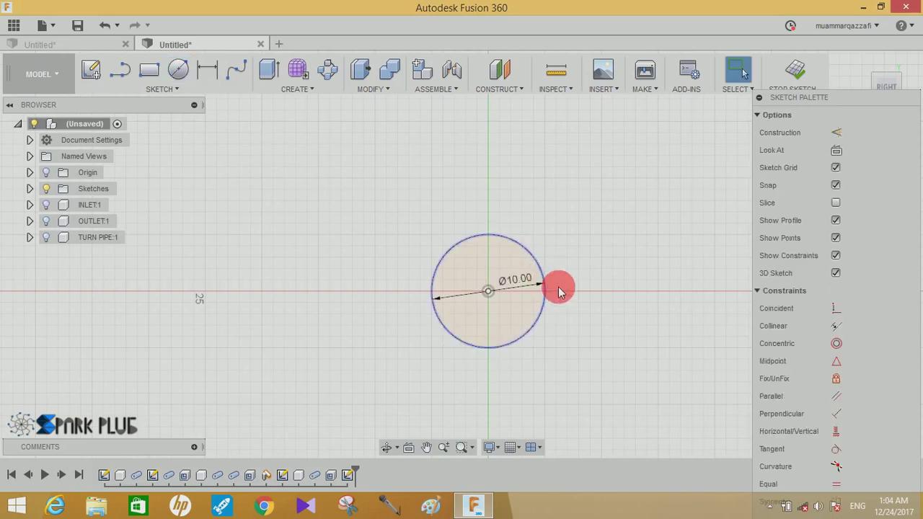
middle_click_drag(561, 301, 519, 309, "shift")
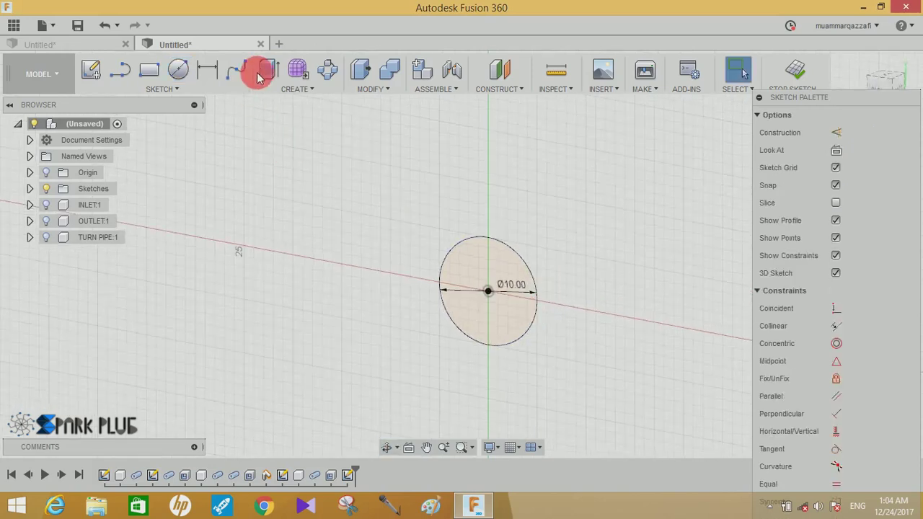
- Extrude the circle symmetrically to a 291 mm whole length as a new component
key("e")
left_click(496, 312)
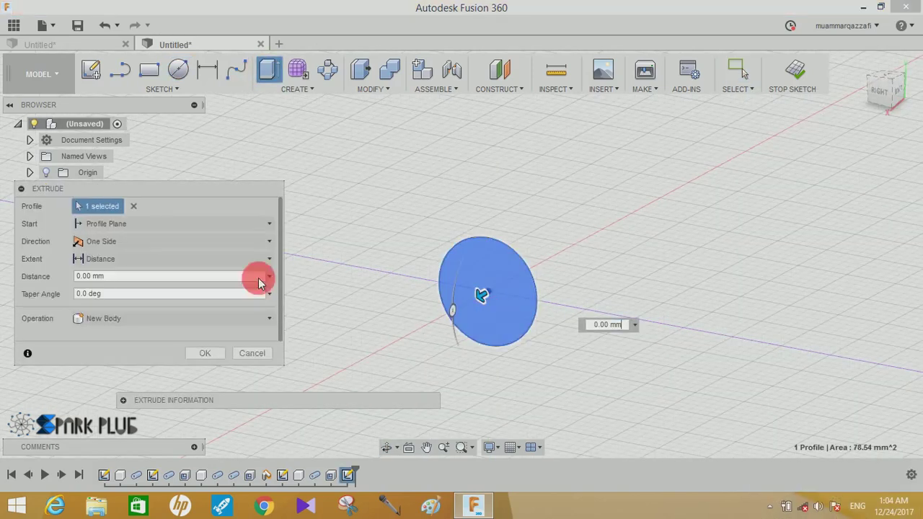
left_click(111, 246)
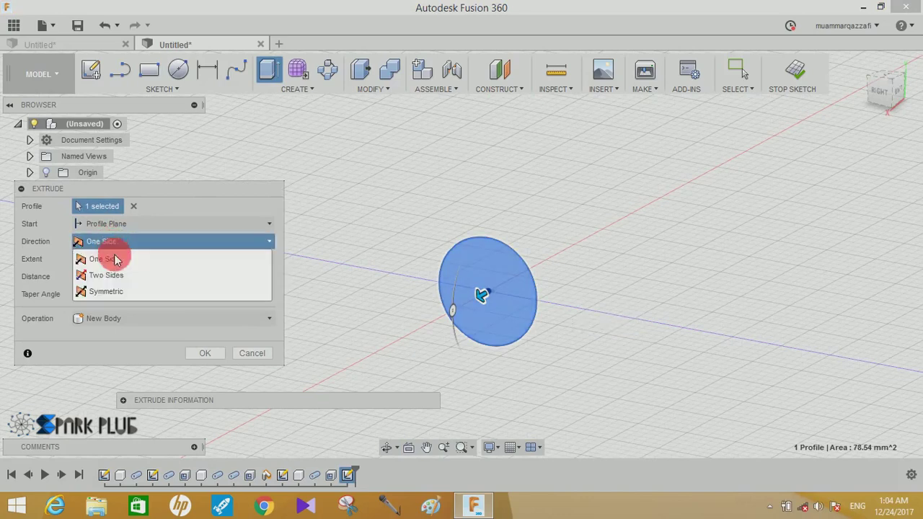
left_click(117, 290)
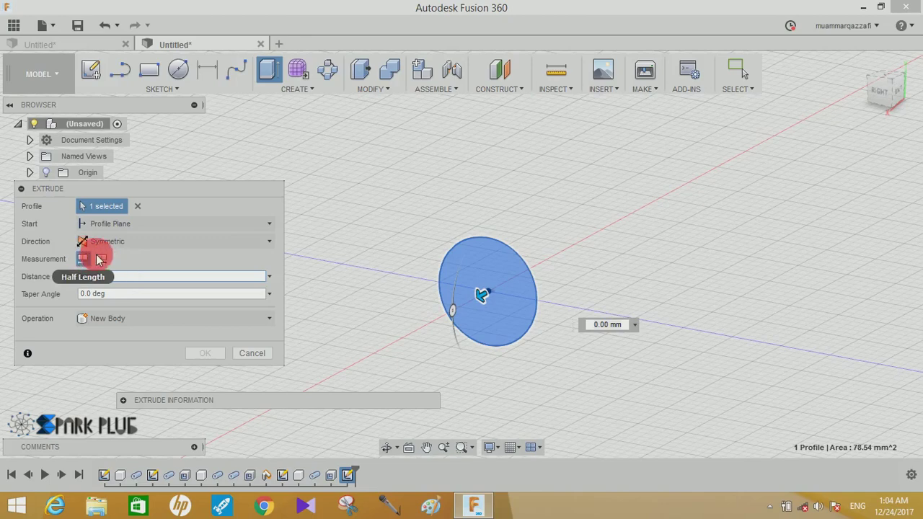
left_click(102, 259)
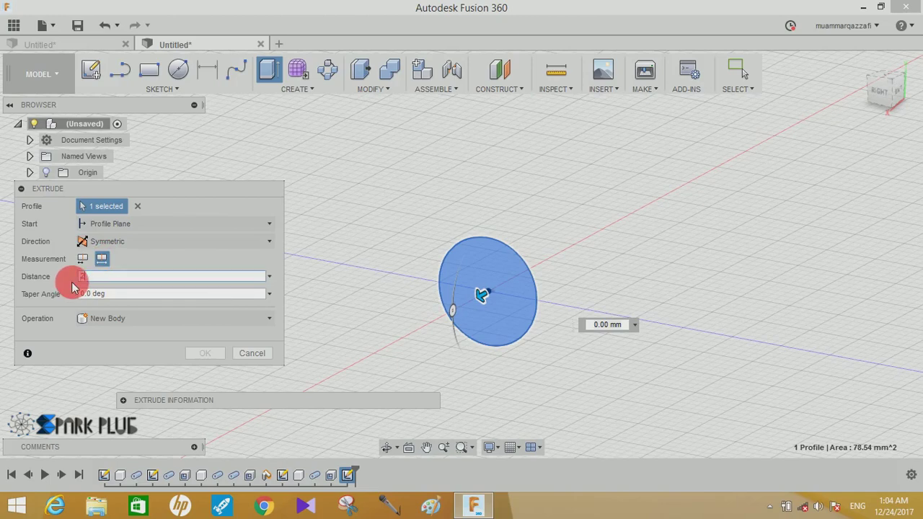
left_click(373, 168)
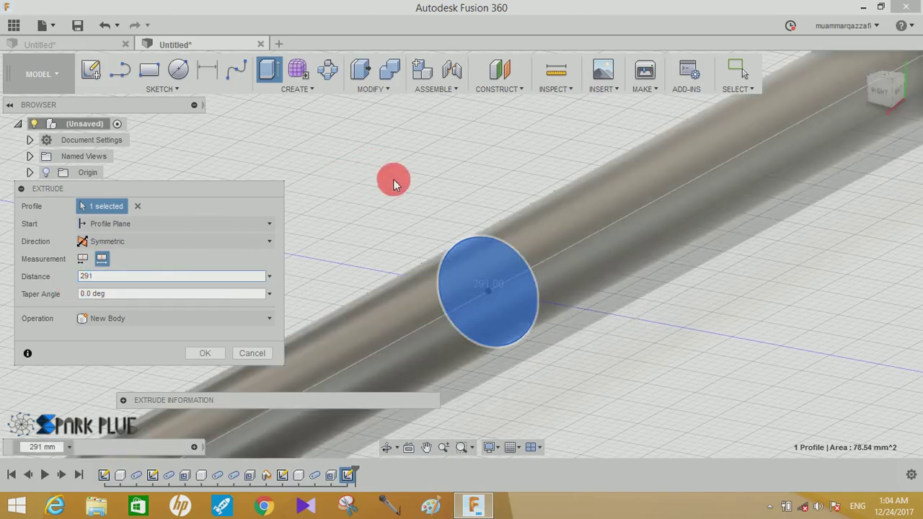
mouse_move(433, 200)
middle_mouse_down("shift")
mouse_move(452, 199)
mouse_move(408, 221)
middle_mouse_up("shift")
left_click(196, 318)
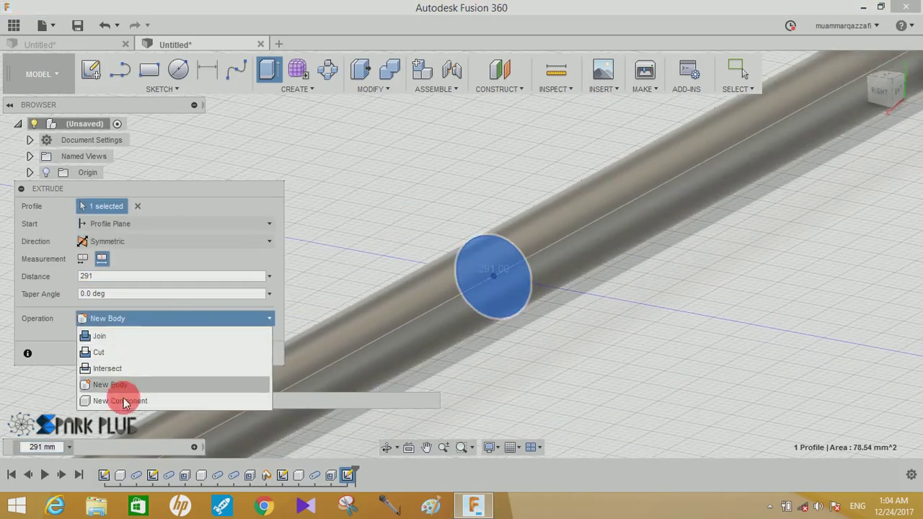
left_click(123, 397)
left_click(207, 353)
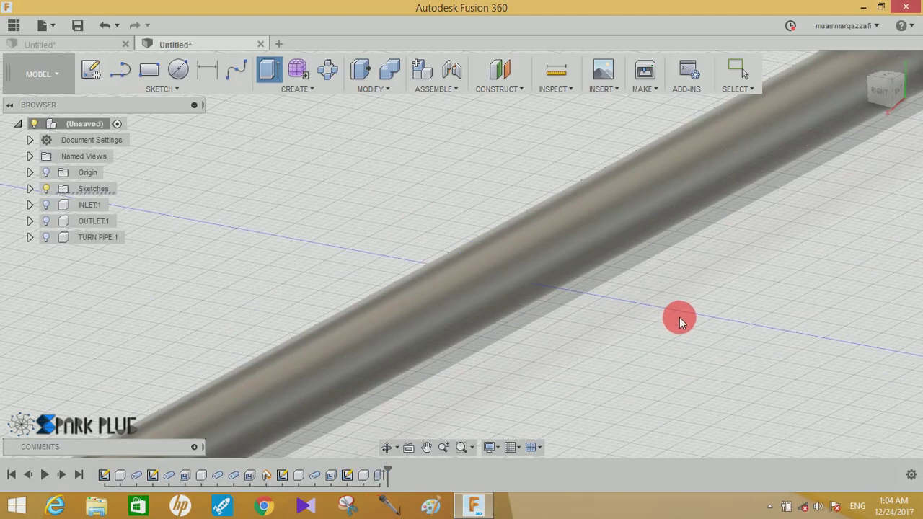
scroll(679, 317, "down", 5)
scroll(680, 321, "down", 3)
middle_click_drag(677, 317, 601, 282)
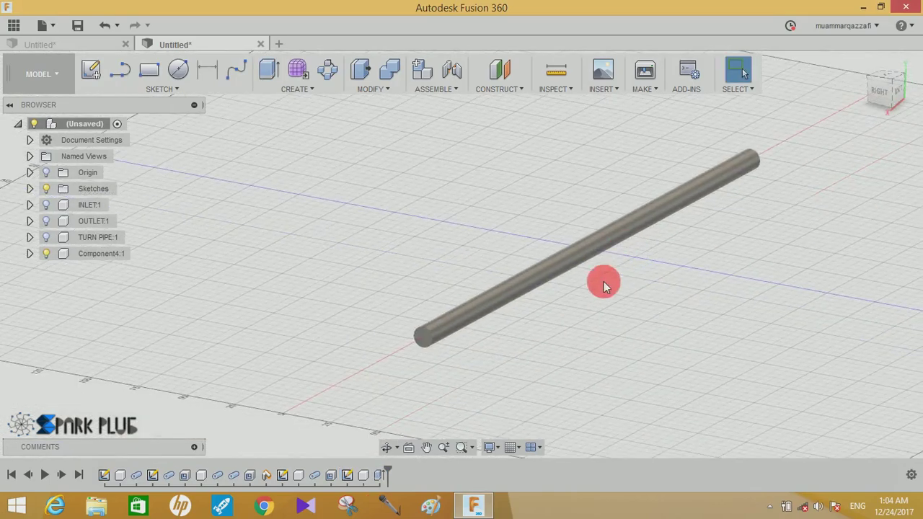
scroll(478, 352, "up", 4)
mouse_move(478, 352)
middle_mouse_down("shift")
mouse_move(509, 329)
mouse_move(368, 330)
middle_mouse_up("shift")
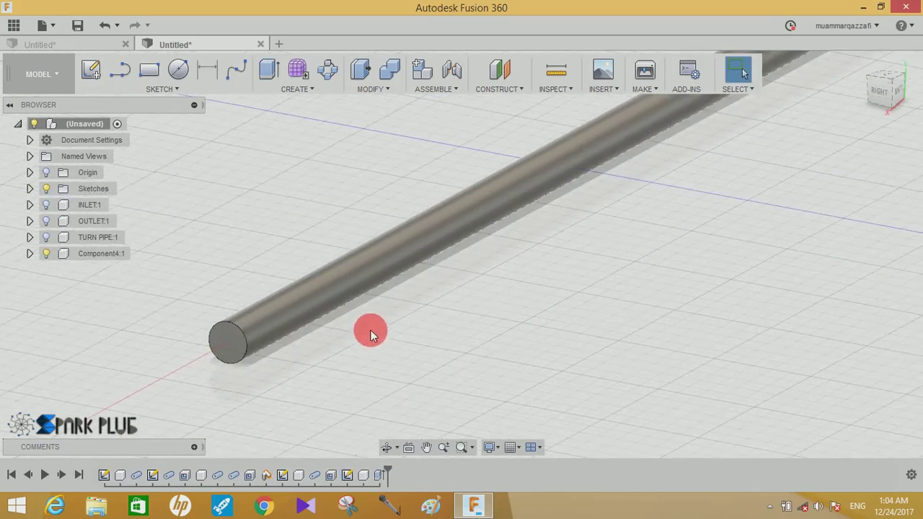
- Shell the 291 mm rod with a 0.5 mm inside wall, opening both end faces
left_click(369, 92)
left_click(369, 172)
left_click(248, 324)
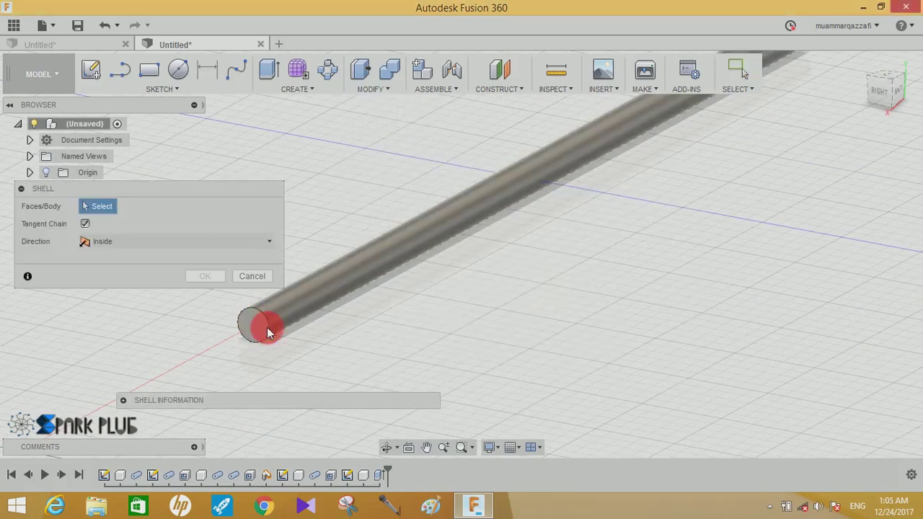
middle_click_drag(642, 252, 749, 400, "shift")
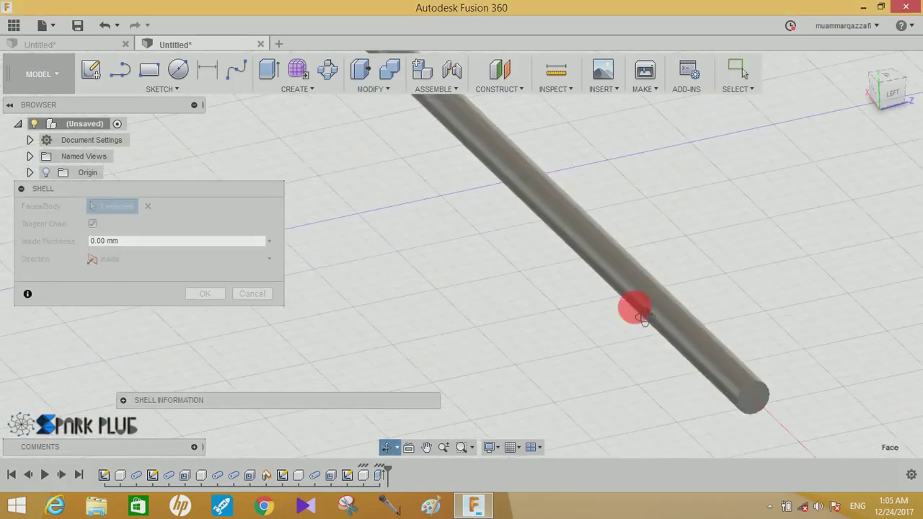
left_click(756, 405)
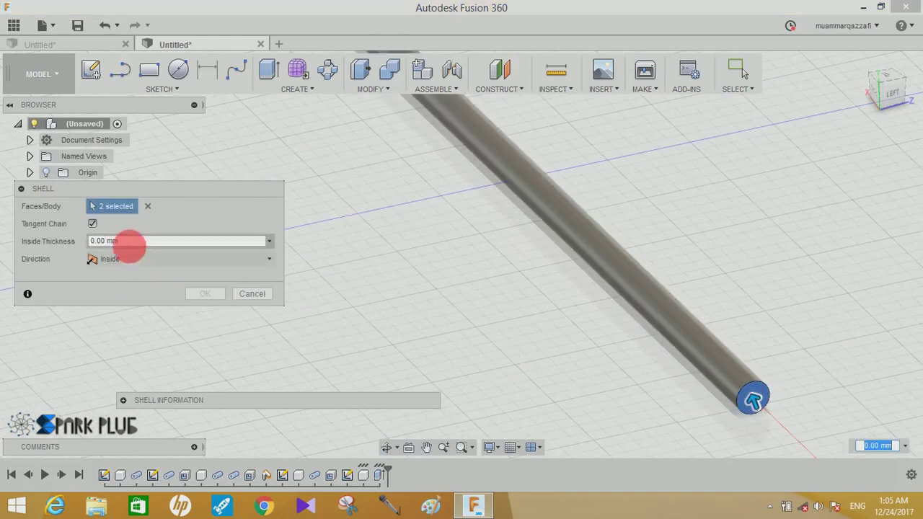
left_click_drag(128, 243, 26, 249)
type(".5")
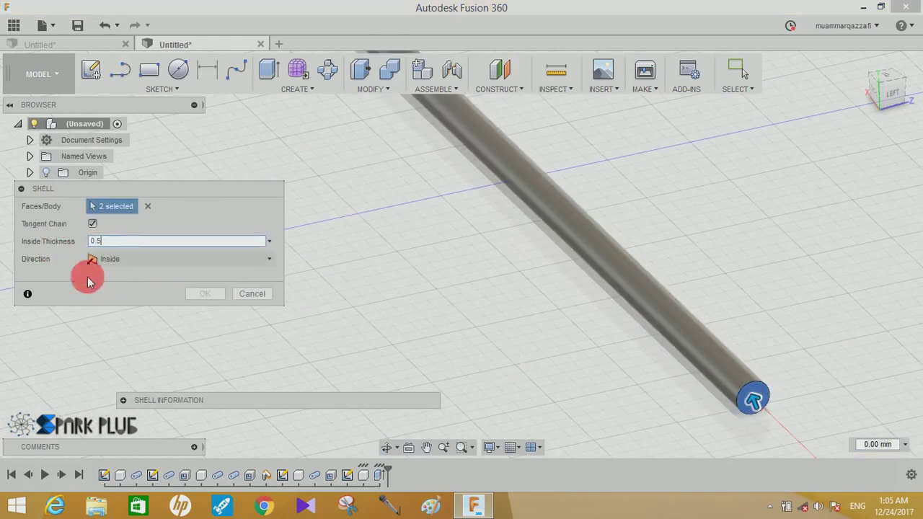
left_click(205, 293)
- Apply a copper appearance to the tube body
right_click(802, 160)
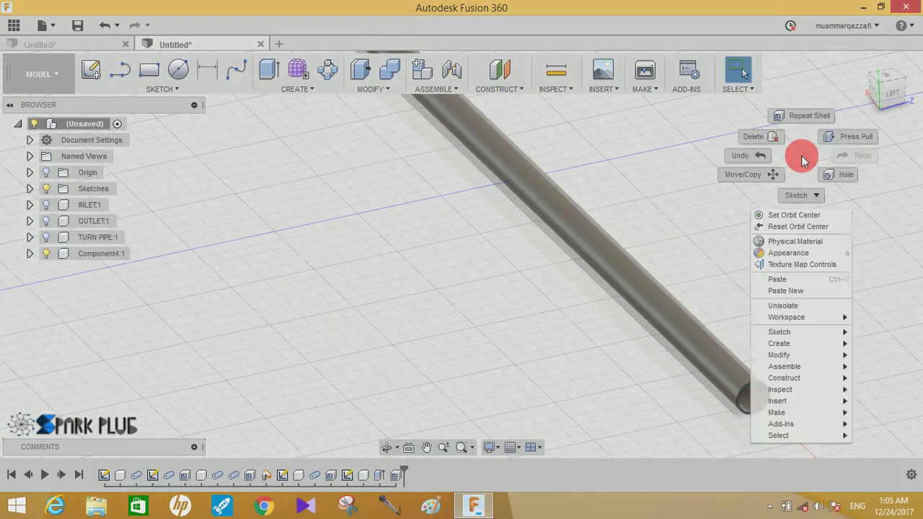
left_click(796, 258)
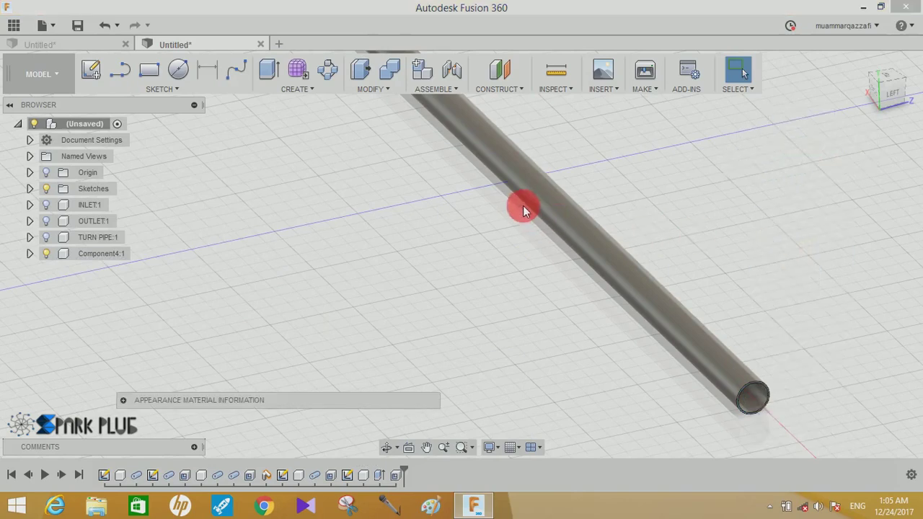
left_click(599, 77)
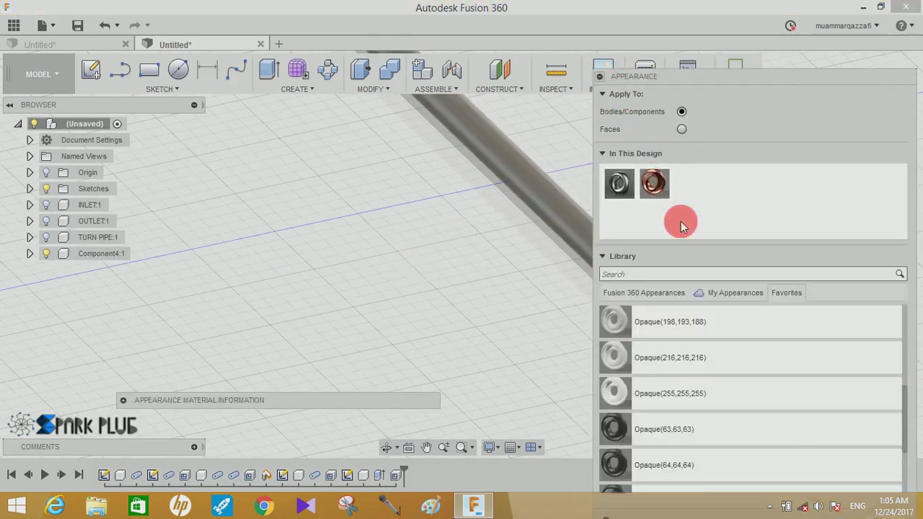
left_click_drag(618, 185, 527, 179)
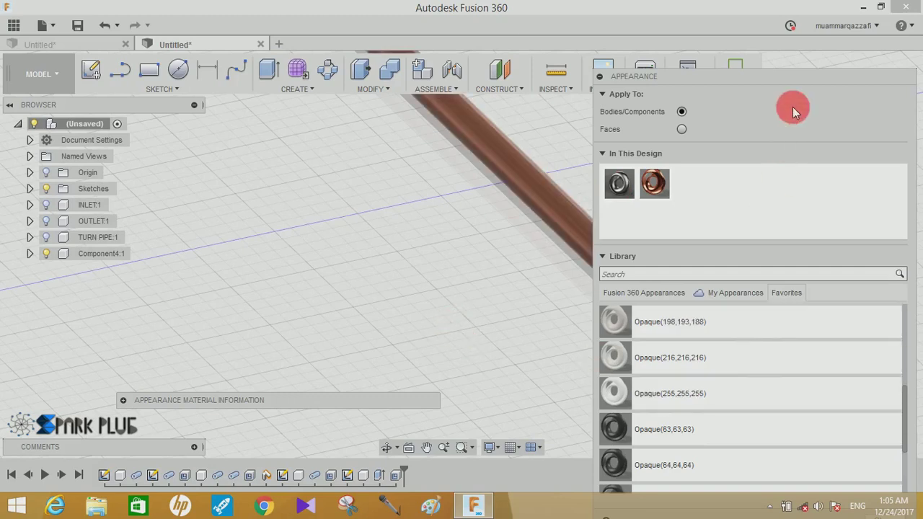
key("Escape")
- Rename Component4:1 to PIPE and hide it
double_click(105, 254)
type("PI")
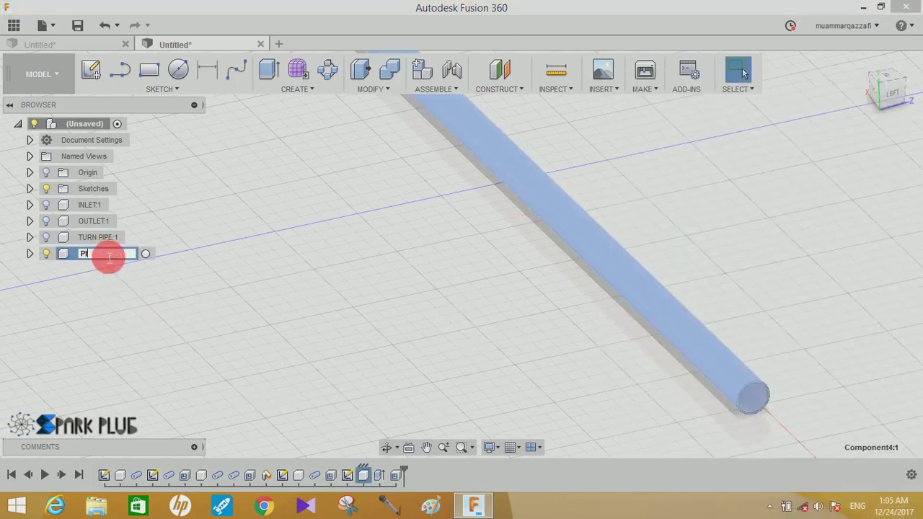
type("PE")
key("Return")
left_click(302, 251)
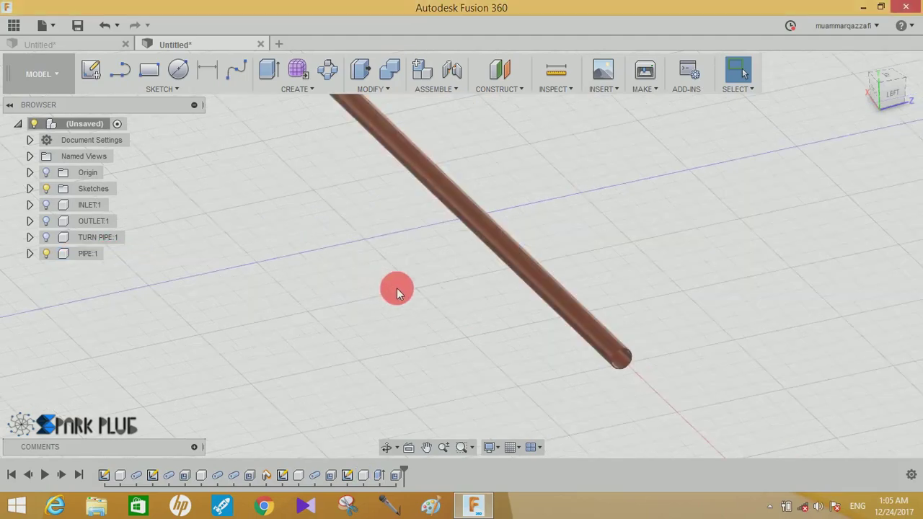
mouse_move(397, 292)
middle_mouse_down("shift")
mouse_move(453, 298)
mouse_move(370, 278)
middle_mouse_up("shift")
left_click(50, 256)
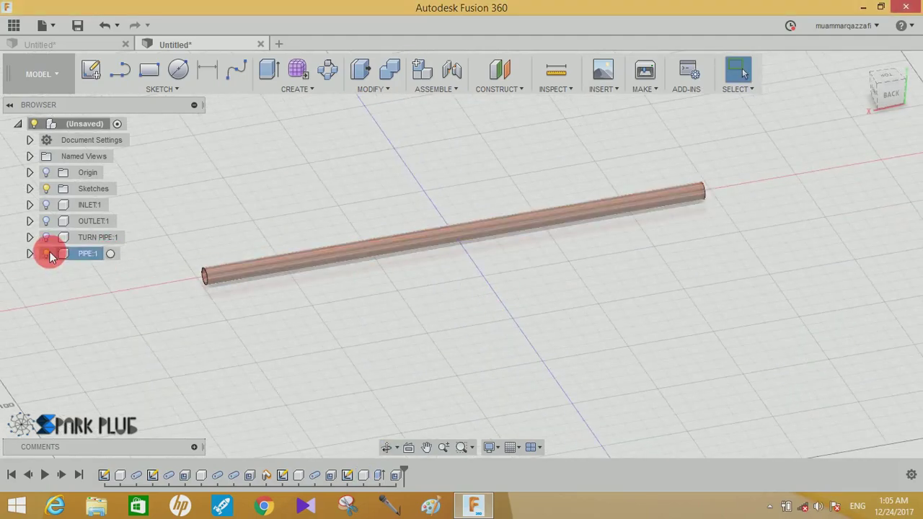
left_click(48, 254)
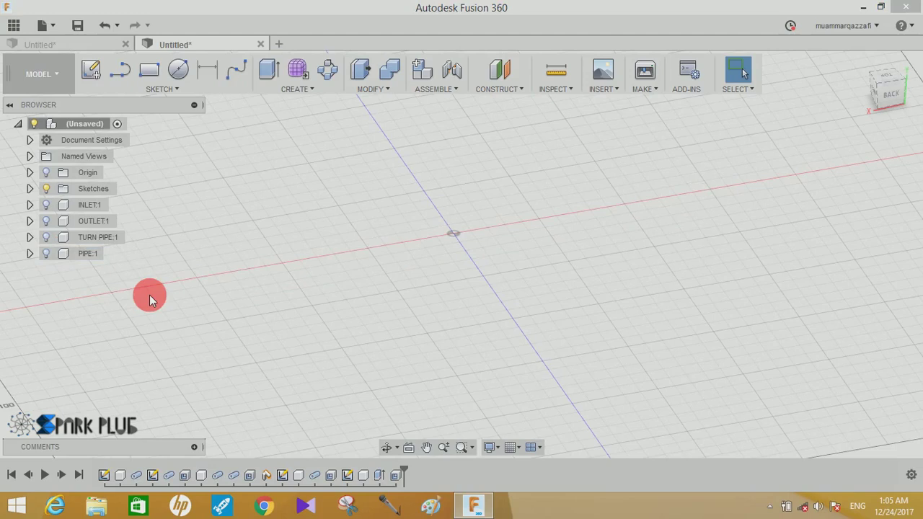
- Sketch a 6 mm circle centred on the origin on an origin plane
left_click(91, 70)
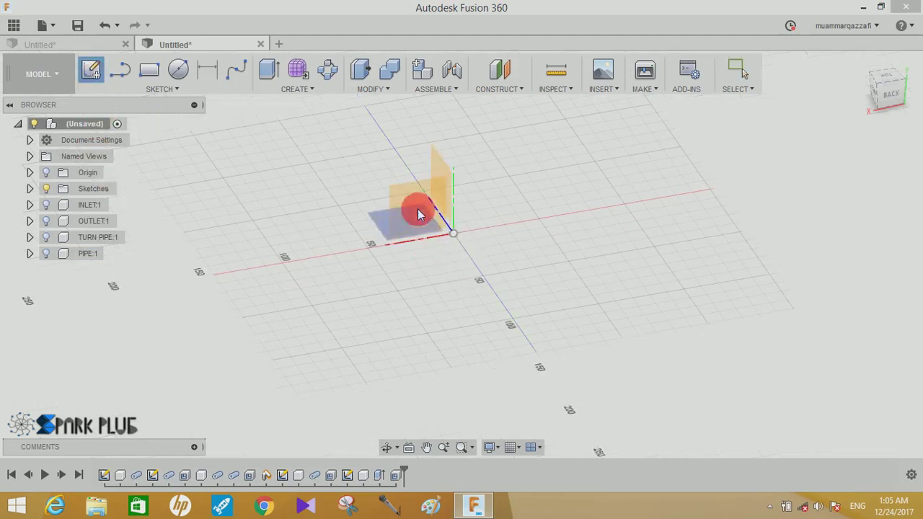
mouse_move(418, 214)
middle_mouse_down("shift")
mouse_move(560, 212)
mouse_move(438, 209)
middle_mouse_up("shift")
left_click(438, 210)
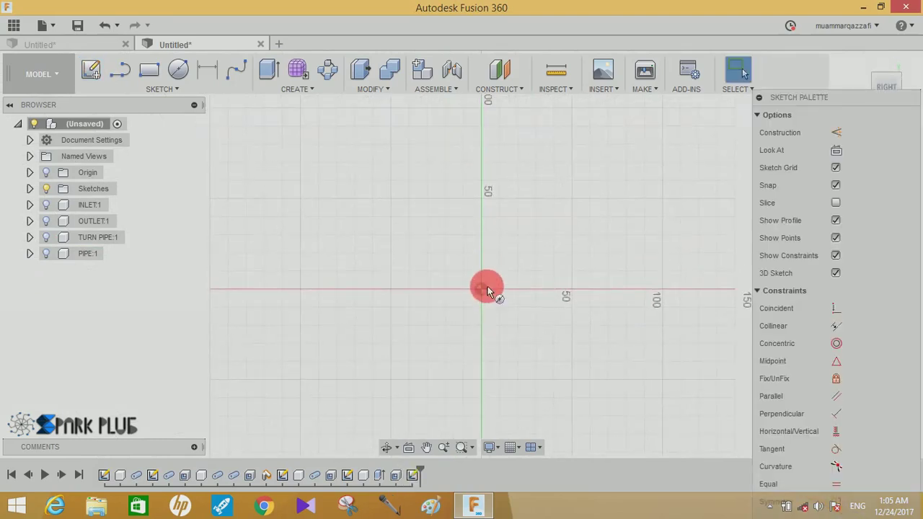
key("c")
left_click(482, 289)
type("6")
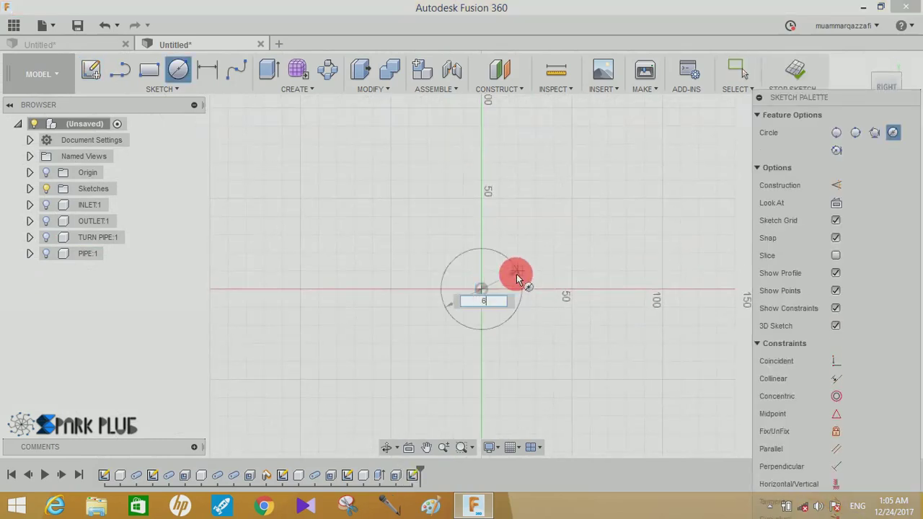
key("Return")
scroll(522, 291, "up", 3)
key("Escape")
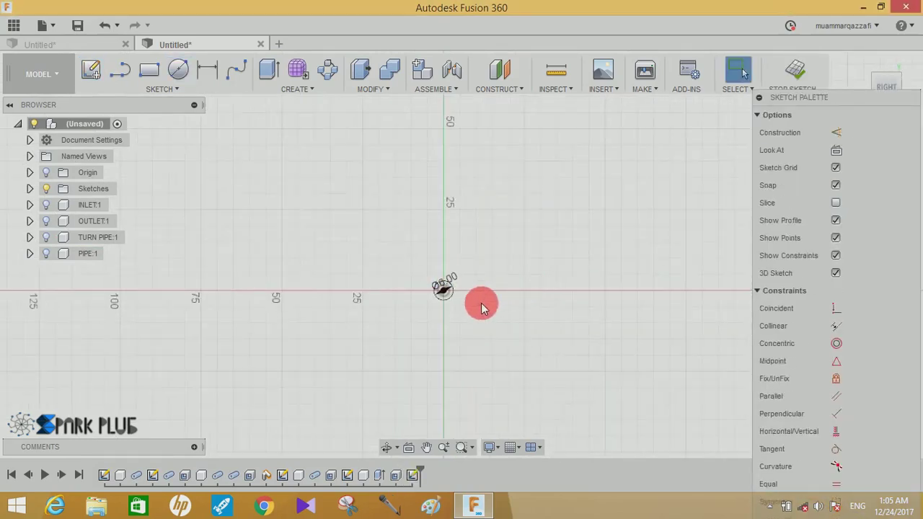
middle_click_drag(457, 312, 454, 295, "shift")
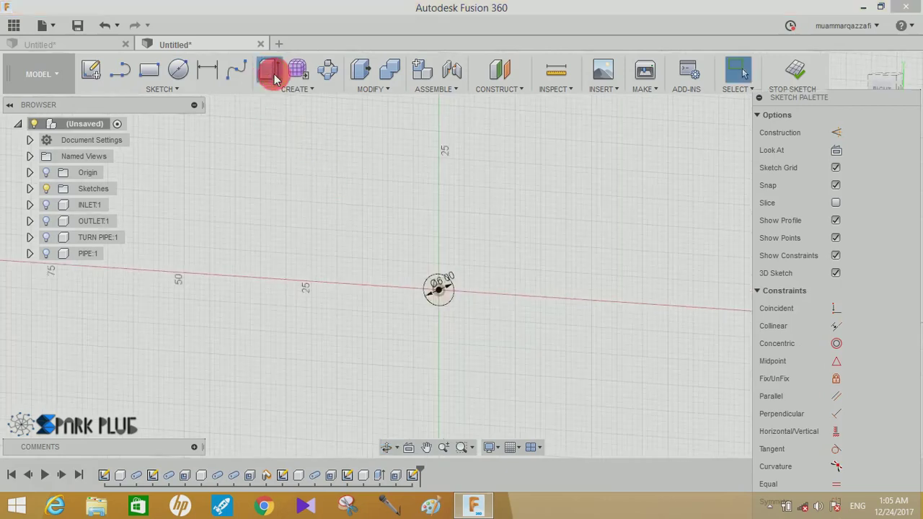
- Extrude the circle symmetrically to a 282.5 mm whole length as a new component
left_click(275, 78)
left_click(442, 290)
left_click(126, 245)
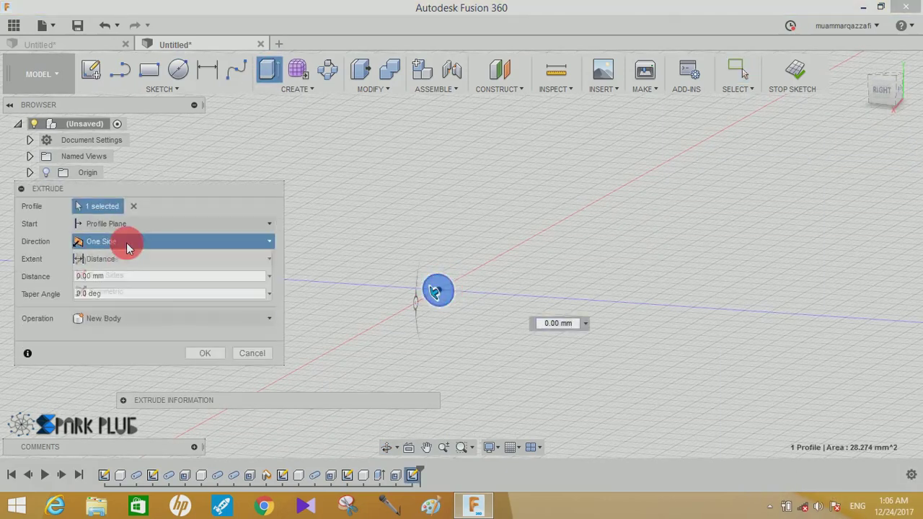
left_click(118, 291)
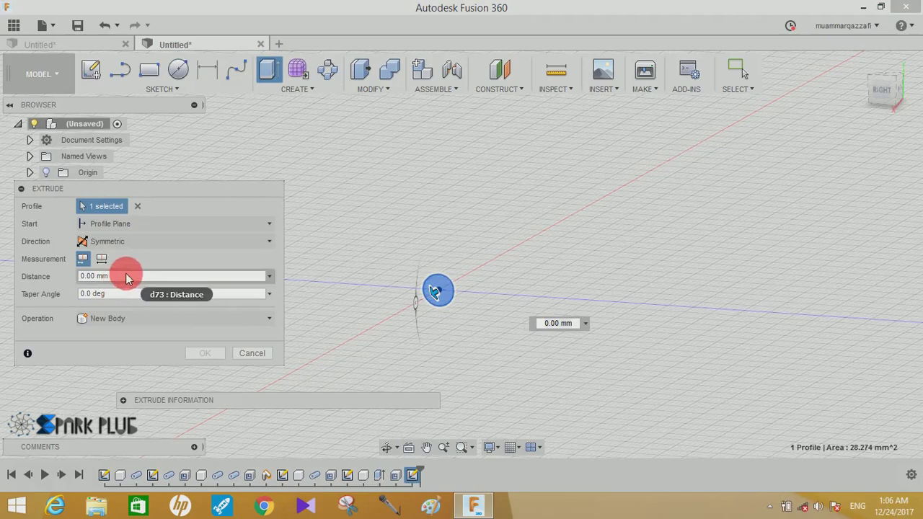
left_click(101, 260)
type("282.5")
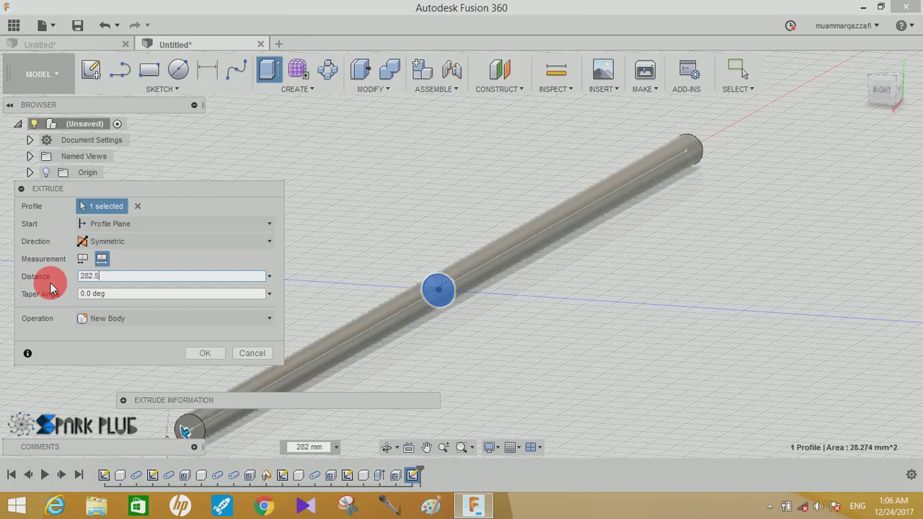
left_click(93, 318)
left_click(134, 401)
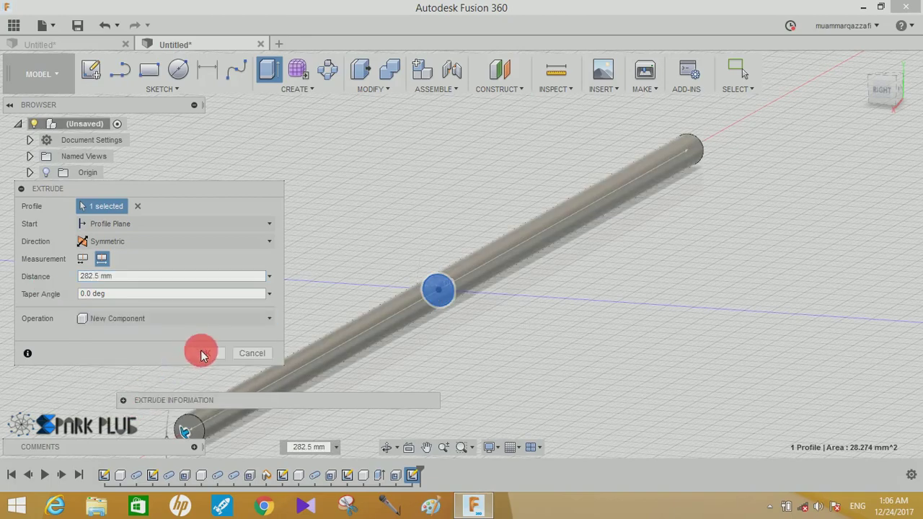
left_click(204, 353)
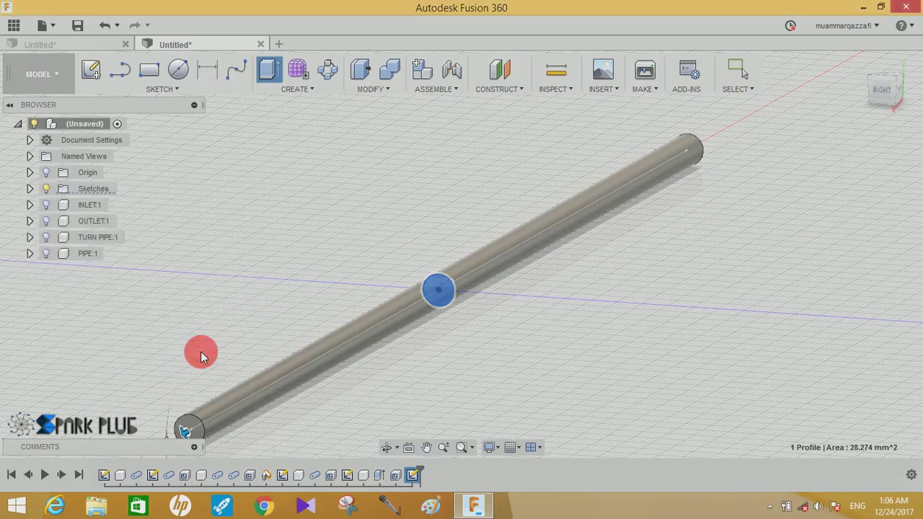
middle_click_drag(512, 153, 486, 120)
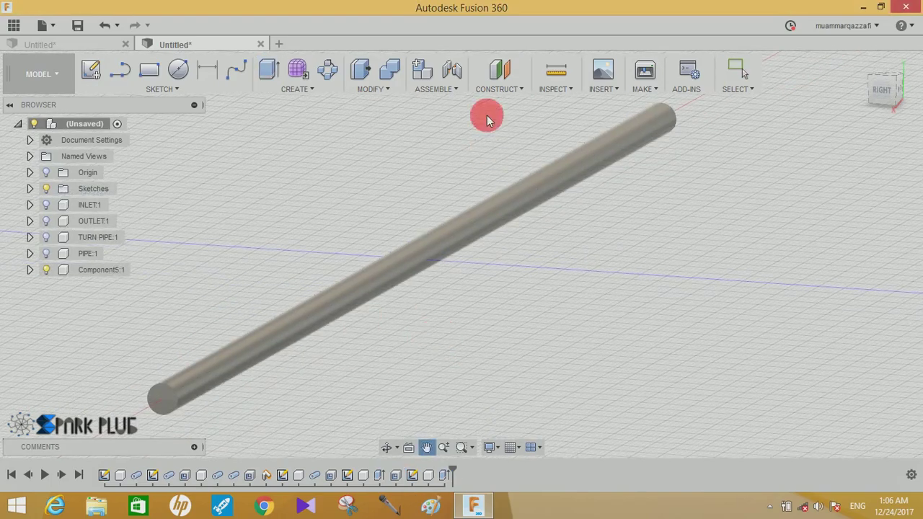
- Chamfer both circular end edges of the 6 mm rod by 0.5 mm
left_click(380, 91)
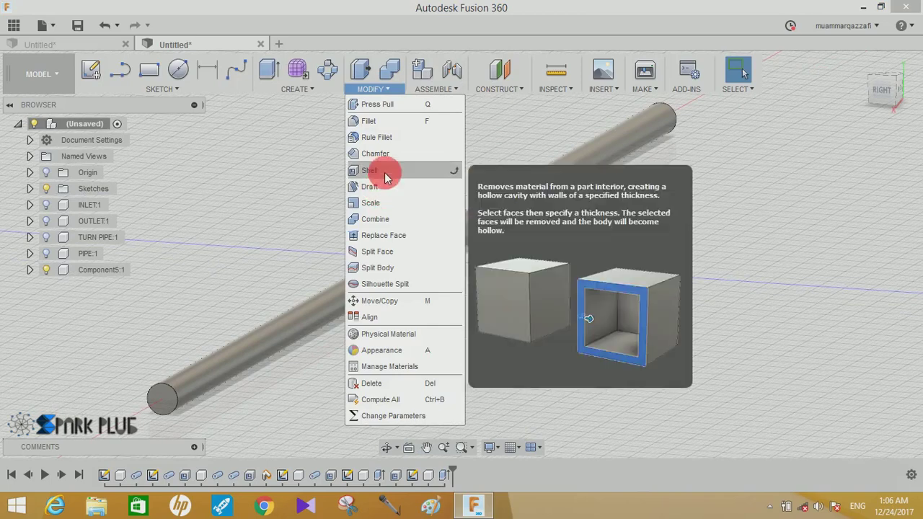
left_click(376, 154)
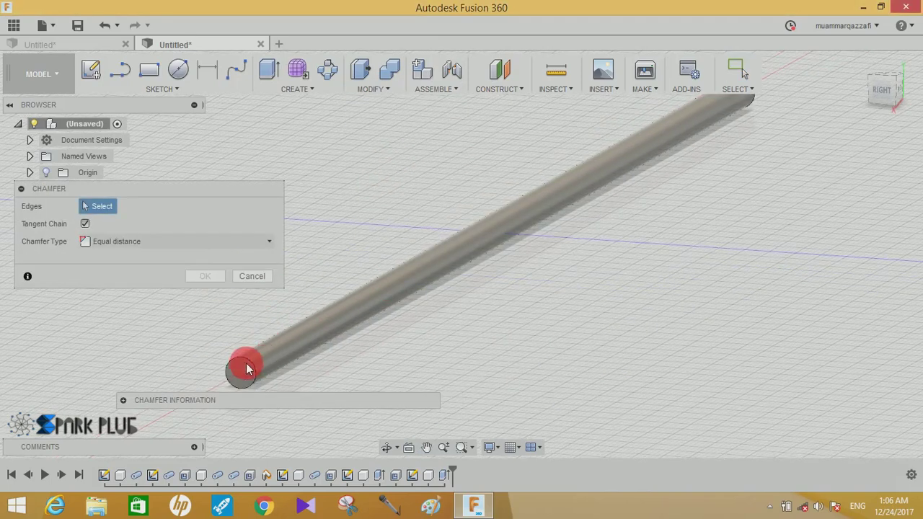
left_click(252, 360)
middle_click_drag(747, 140, 729, 187)
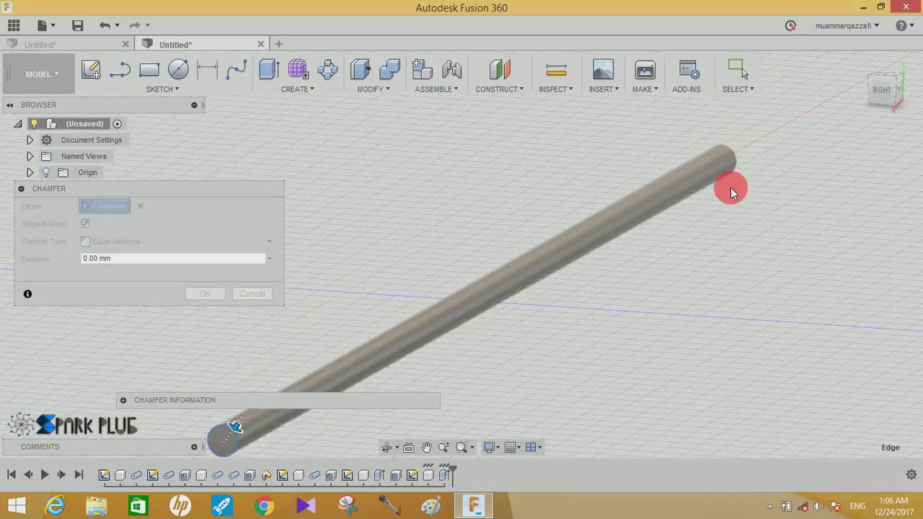
left_click(732, 155)
left_click_drag(118, 259, 31, 264)
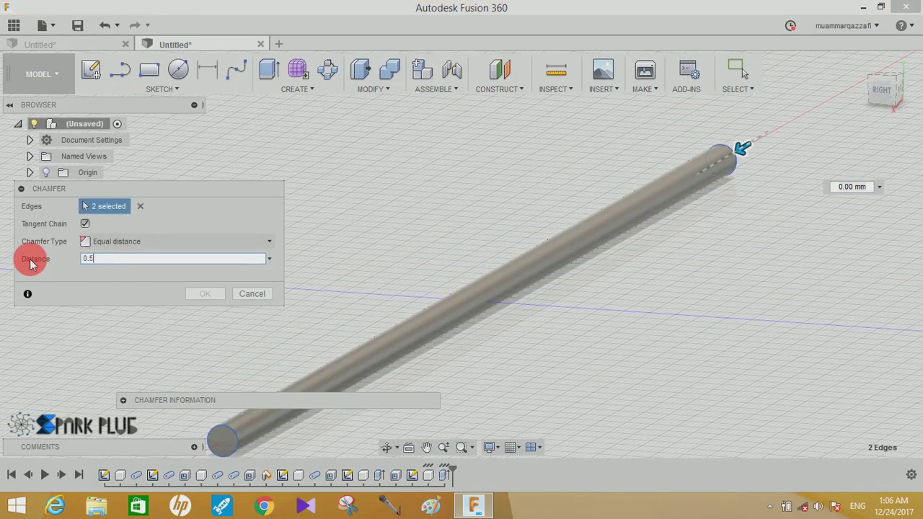
left_click(209, 293)
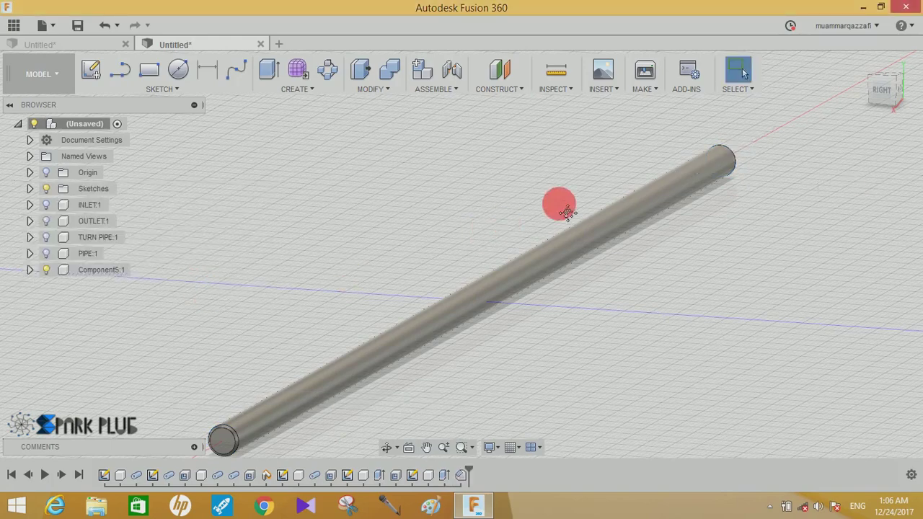
middle_click_drag(566, 208, 553, 170)
- Apply the grey Aluminum - Anodized Glossy appearance to the chamfered 6 mm rod
right_click(553, 167)
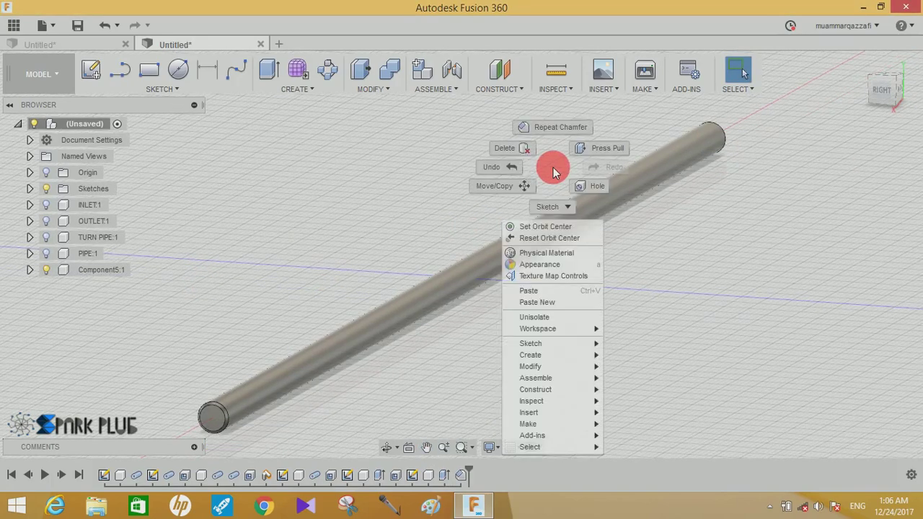
left_click(532, 263)
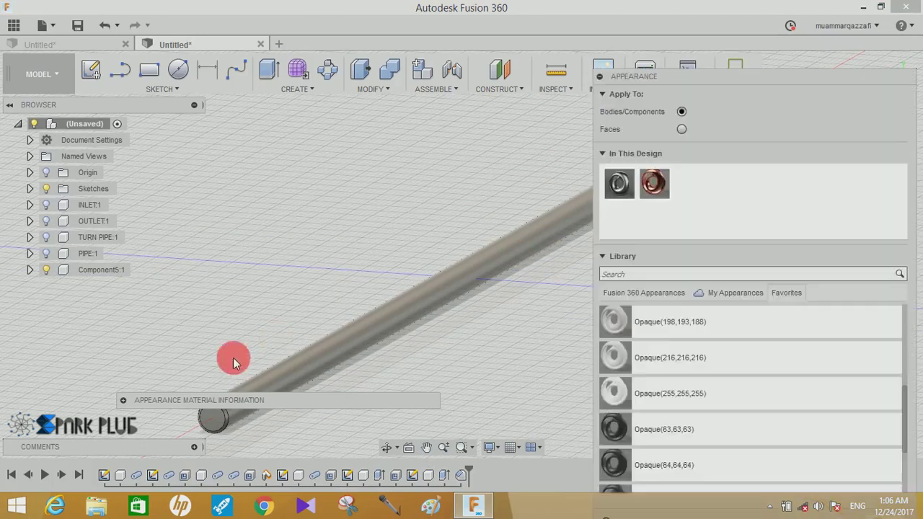
scroll(706, 330, "up", 2)
scroll(721, 354, "up", 3)
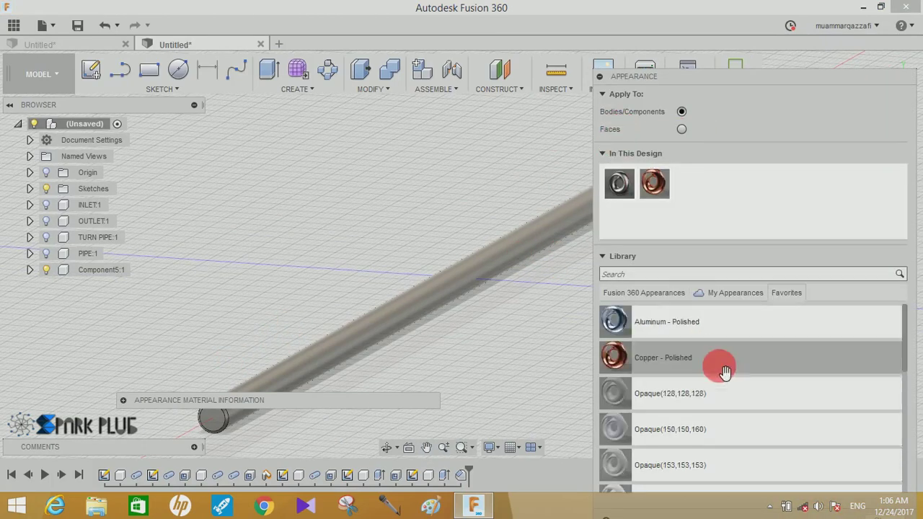
left_click(653, 293)
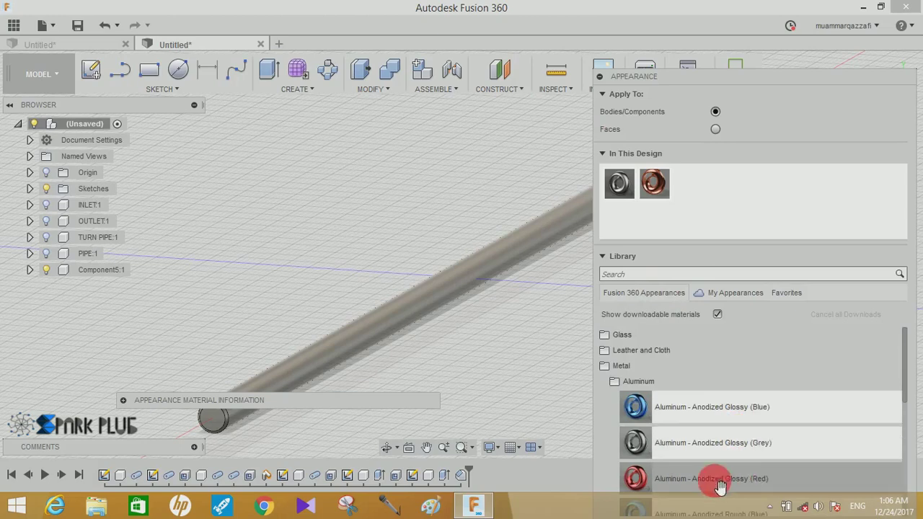
left_click_drag(711, 479, 430, 297)
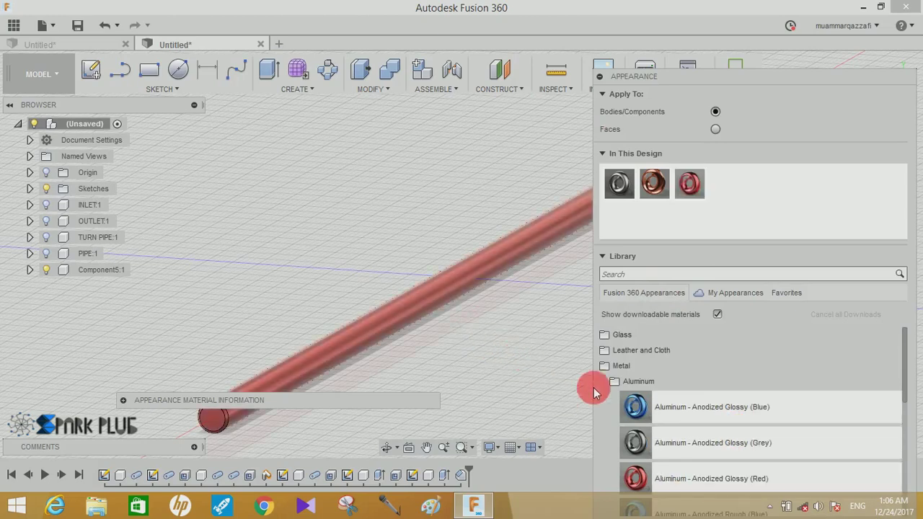
left_click_drag(635, 443, 435, 298)
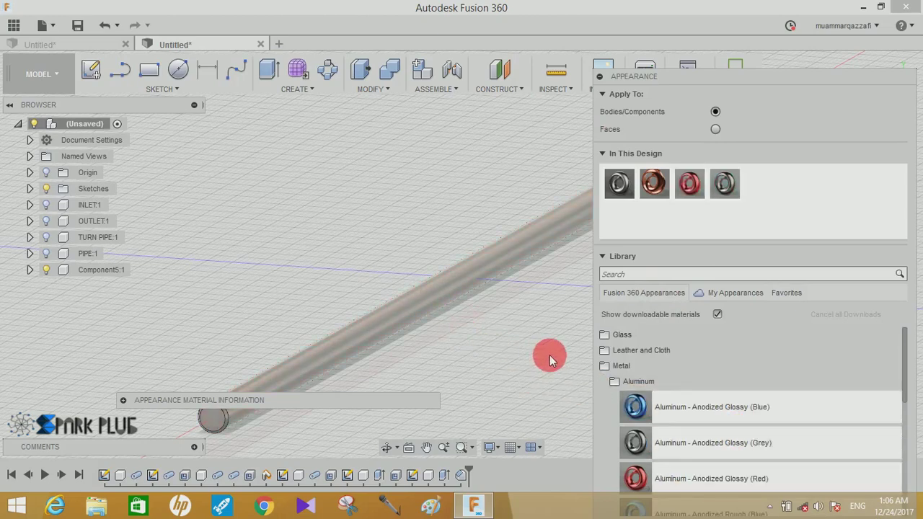
left_click(599, 77)
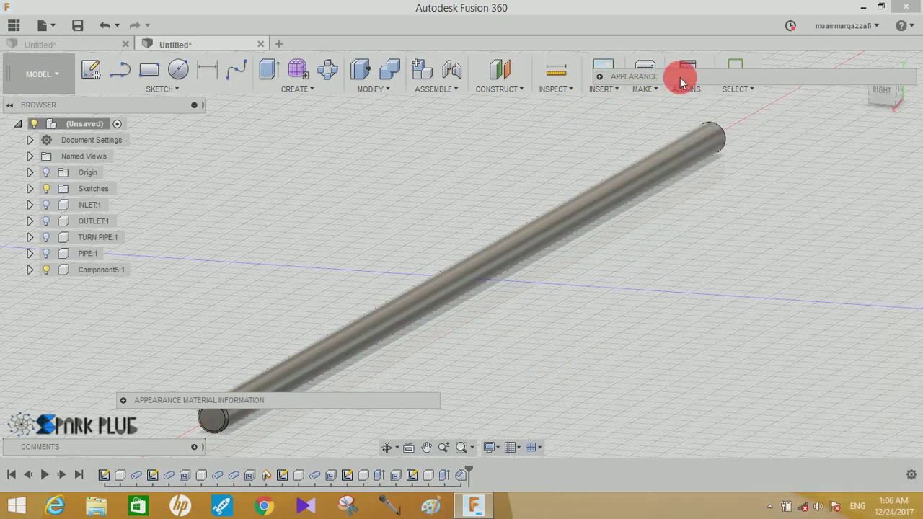
- Rename the Component5:1 component to SUPPORT PIPE
double_click(91, 271)
type("SUPPORT PIP")
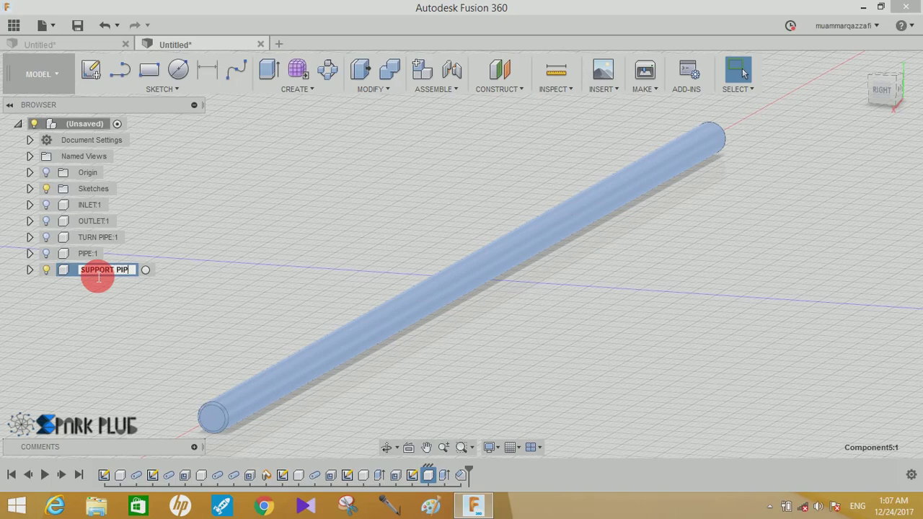
type("E")
key("Return")
left_click(217, 238)
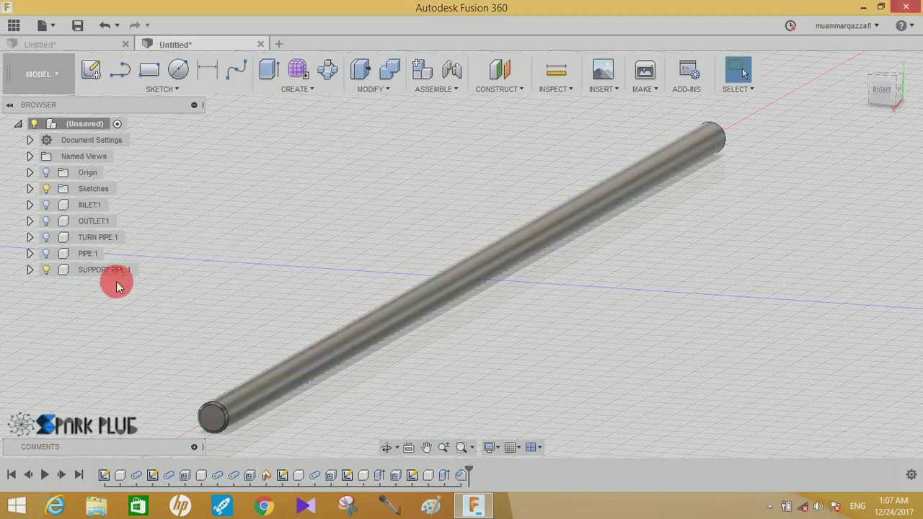
- Copy and paste SUPPORT PIPE:1, offsetting the copy so it sits parallel beside the original
left_click(98, 270)
right_click(97, 269)
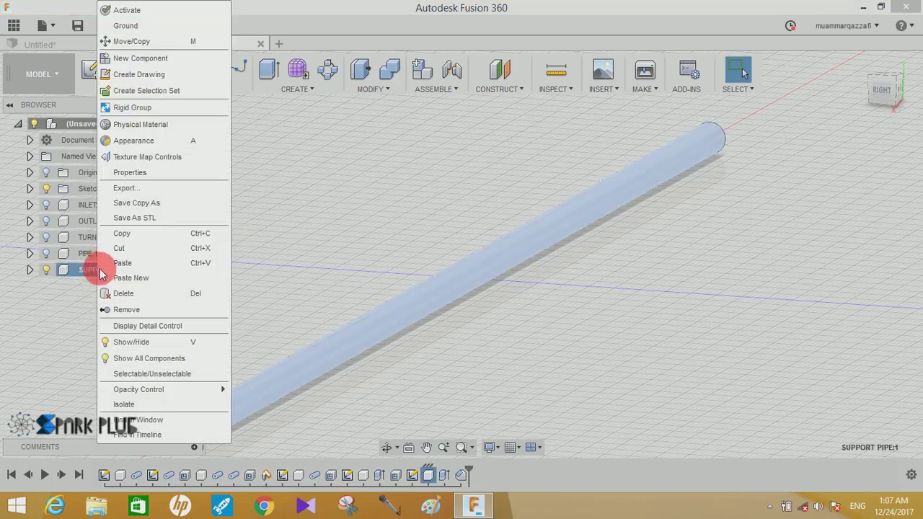
left_click(134, 237)
left_click(104, 326)
right_click(82, 305)
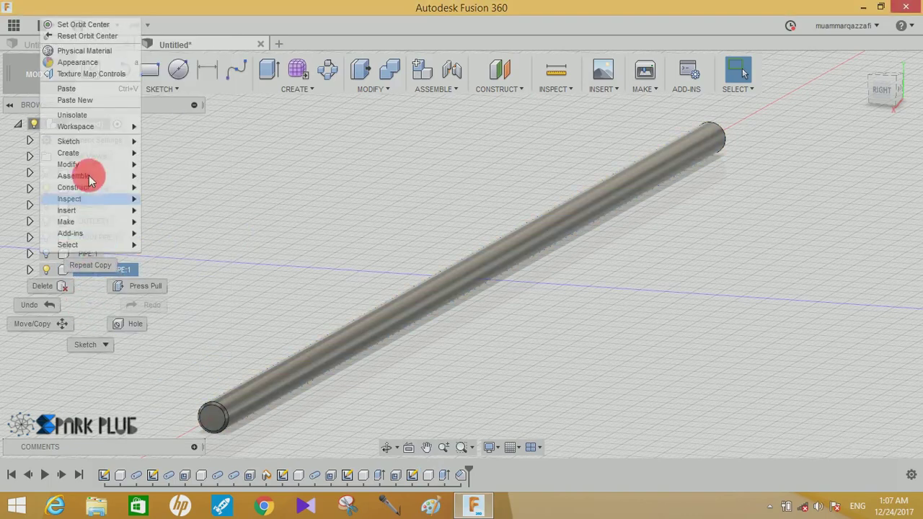
left_click(85, 100)
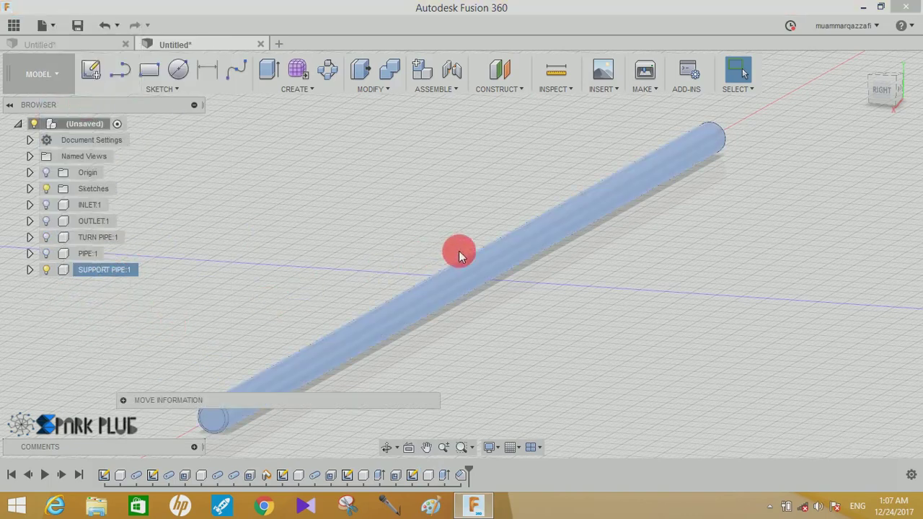
left_click_drag(454, 264, 394, 212)
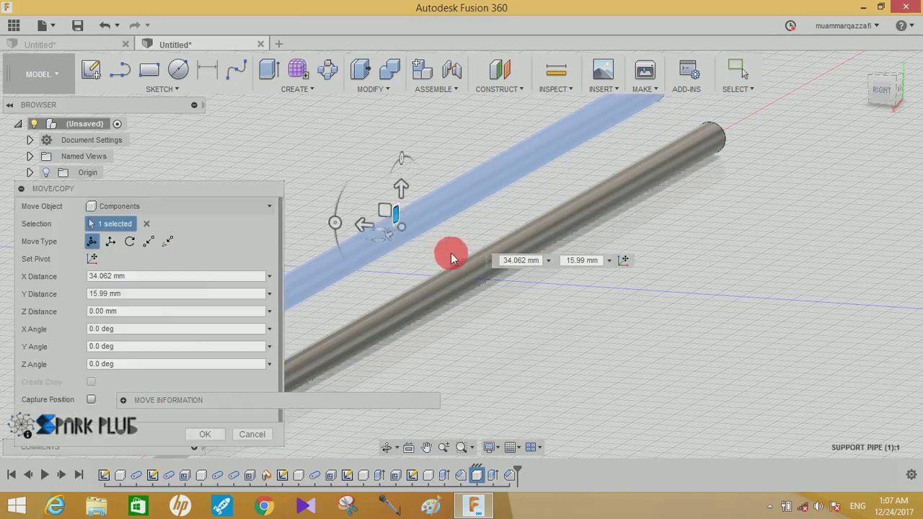
left_click(204, 434)
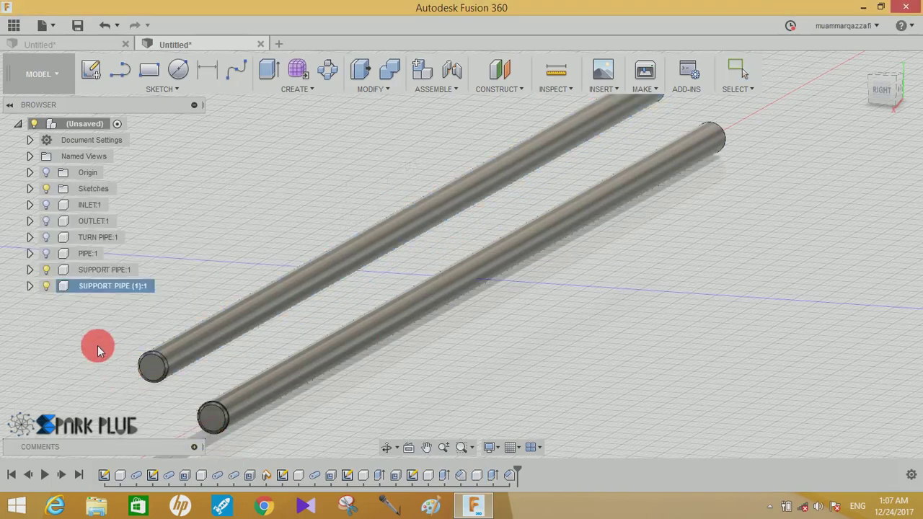
- Hide both support pipes and start a new sketch on the origin plane
left_click(46, 285)
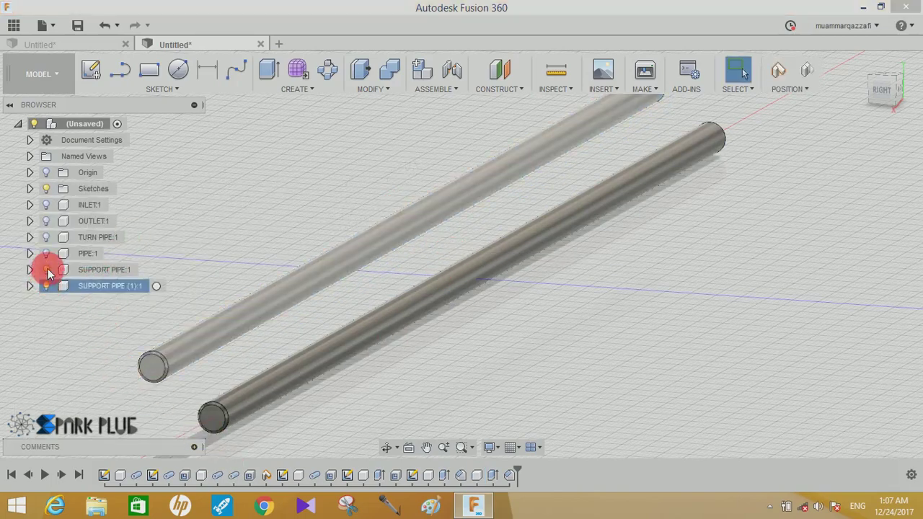
left_click(45, 269)
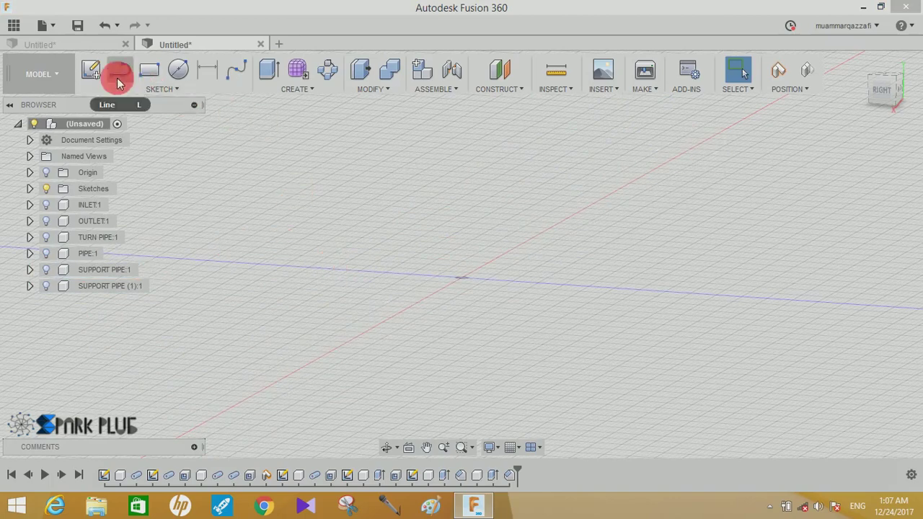
left_click(91, 69)
left_click(414, 242)
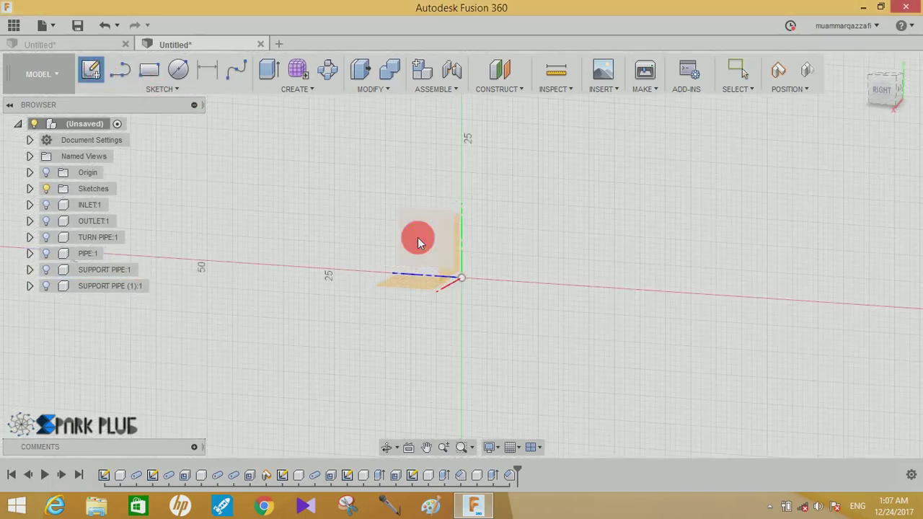
left_click(526, 255)
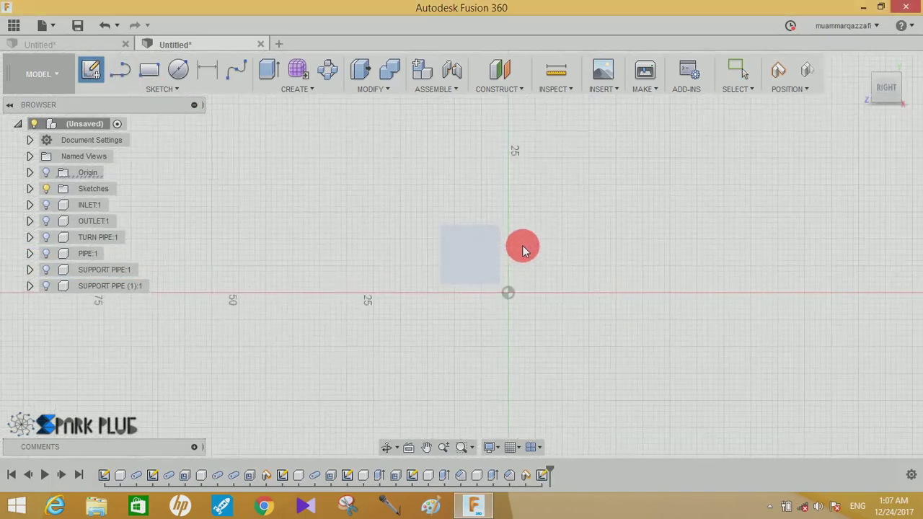
- Draw a rectangle from the origin and dimension its right edge to 210 mm
left_click(150, 70)
left_click(335, 321)
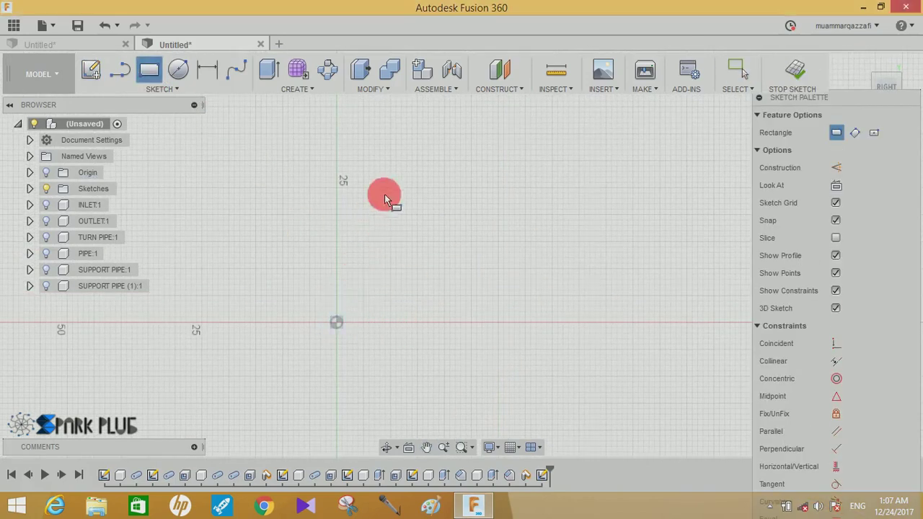
left_click(448, 155)
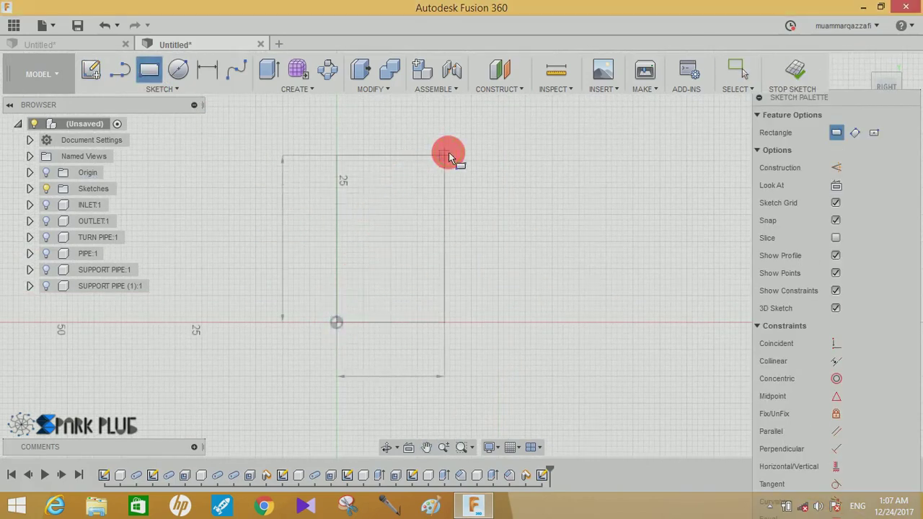
left_click(207, 69)
left_click(447, 209)
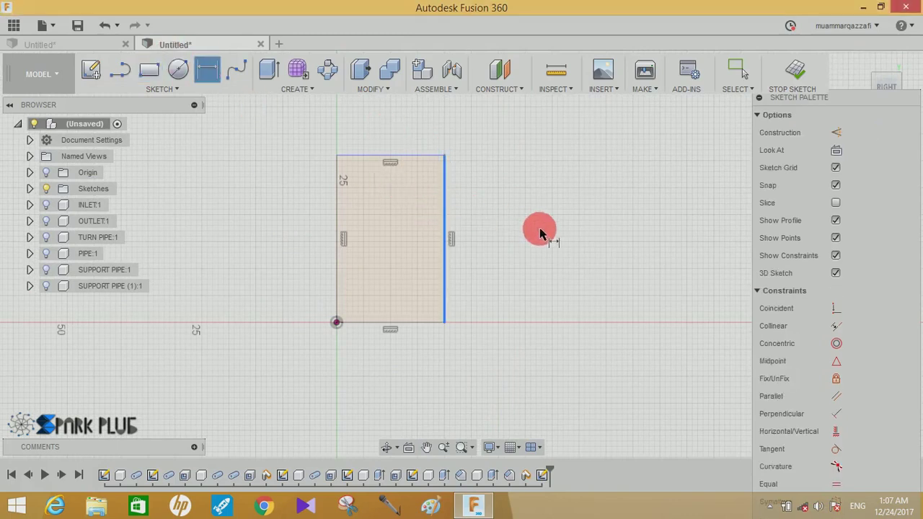
left_click(539, 233)
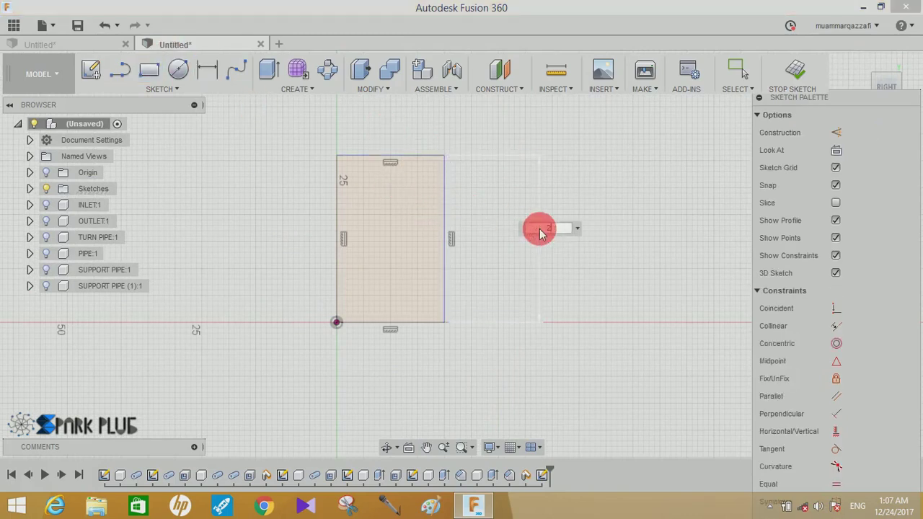
key("Return")
- Dimension the rectangle's top edge to 44 mm wide
left_click(375, 323)
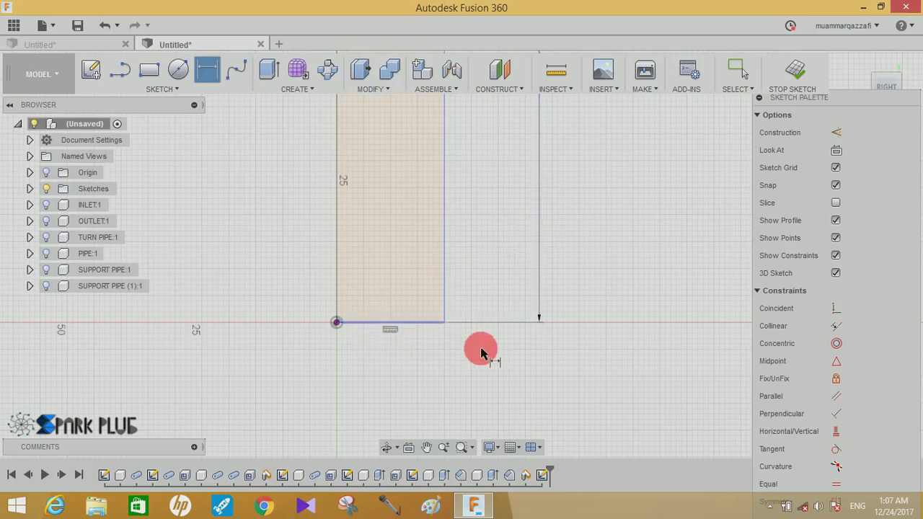
scroll(481, 353, "down", 2)
scroll(512, 269, "down", 3)
middle_click_drag(548, 238, 536, 354)
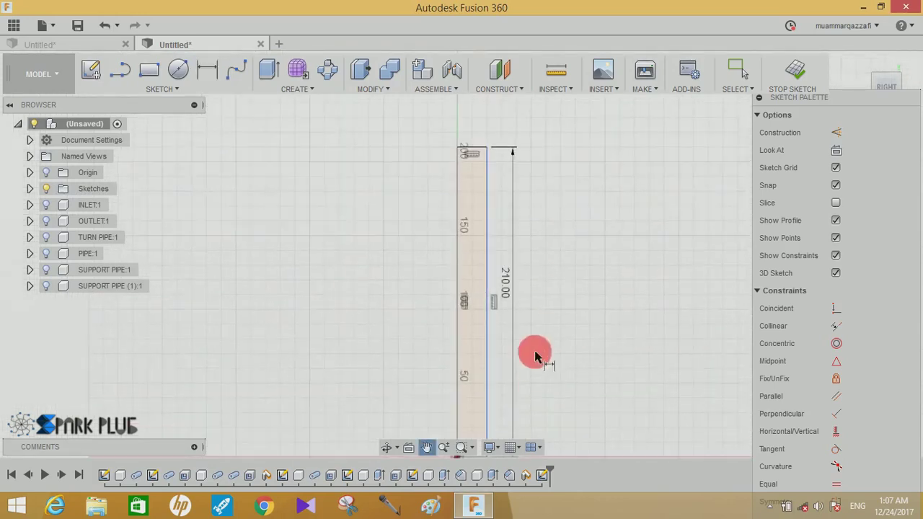
left_click(469, 153)
left_click(473, 146)
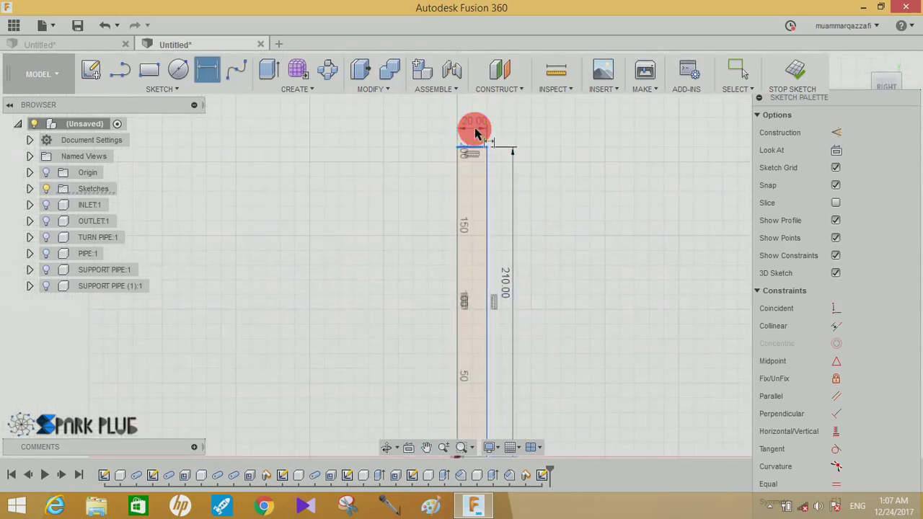
left_click(475, 133)
type("44")
key("Return")
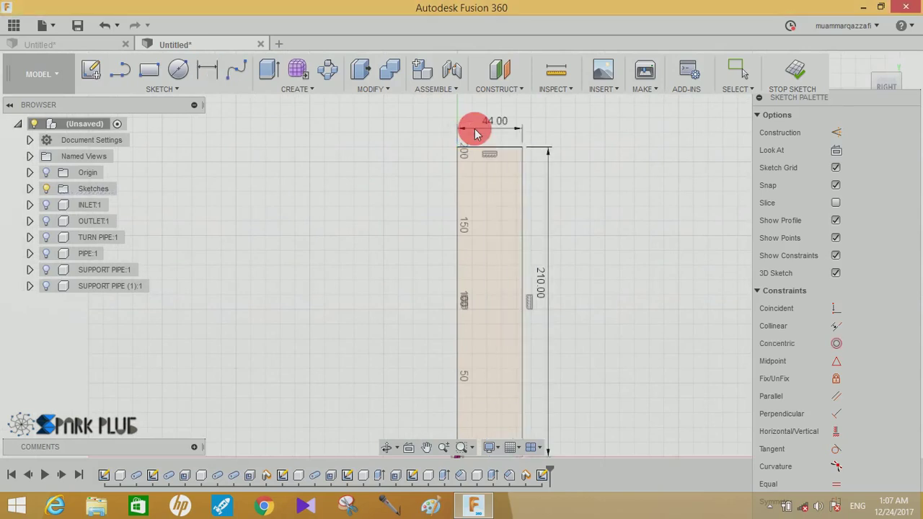
middle_click_drag(562, 196, 570, 235)
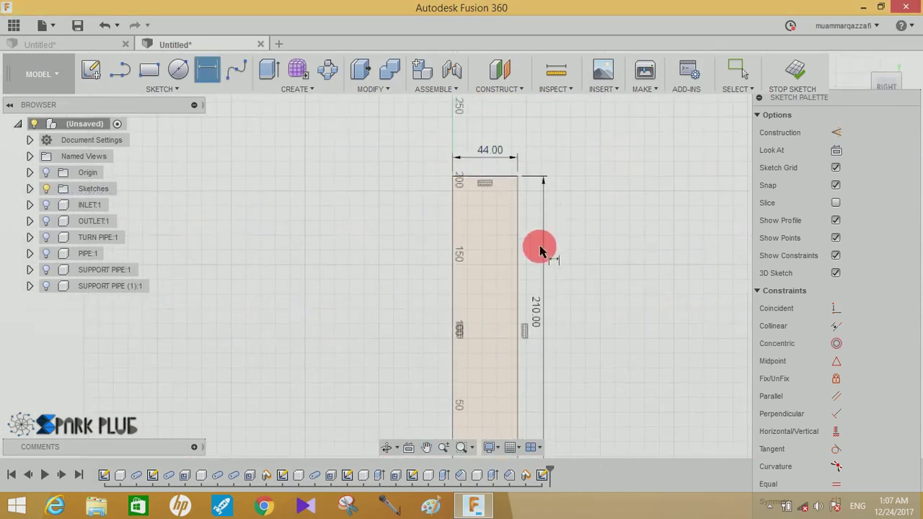
middle_click_drag(597, 274, 552, 185)
middle_click_drag(564, 268, 470, 217)
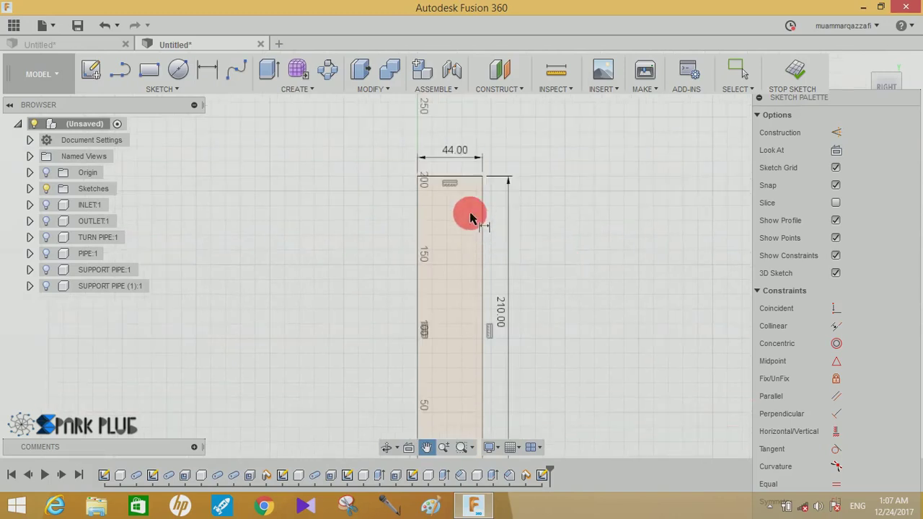
scroll(470, 218, "up", 1)
scroll(472, 213, "up", 1)
scroll(461, 200, "up", 1)
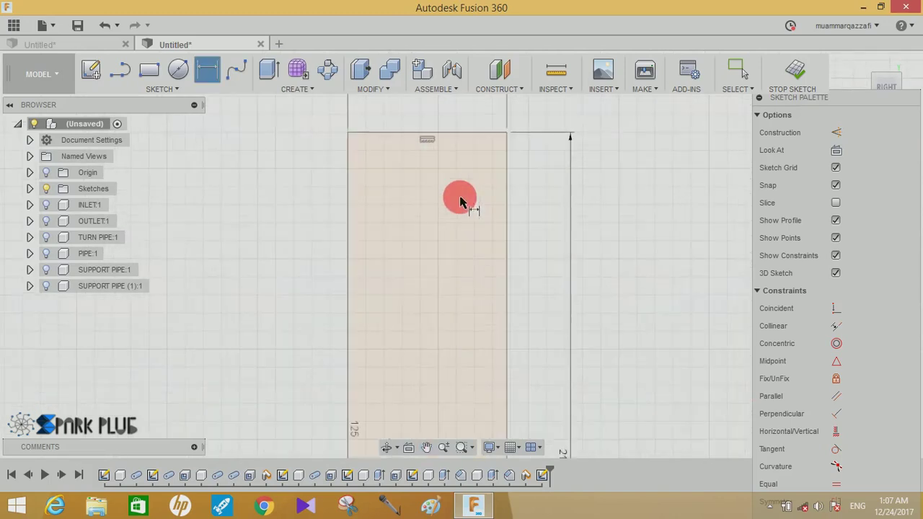
scroll(461, 199, "up", 1)
middle_click_drag(436, 274, 428, 270)
- Draw two circles inside the plate and dimension both to Ø10 mm
key("c")
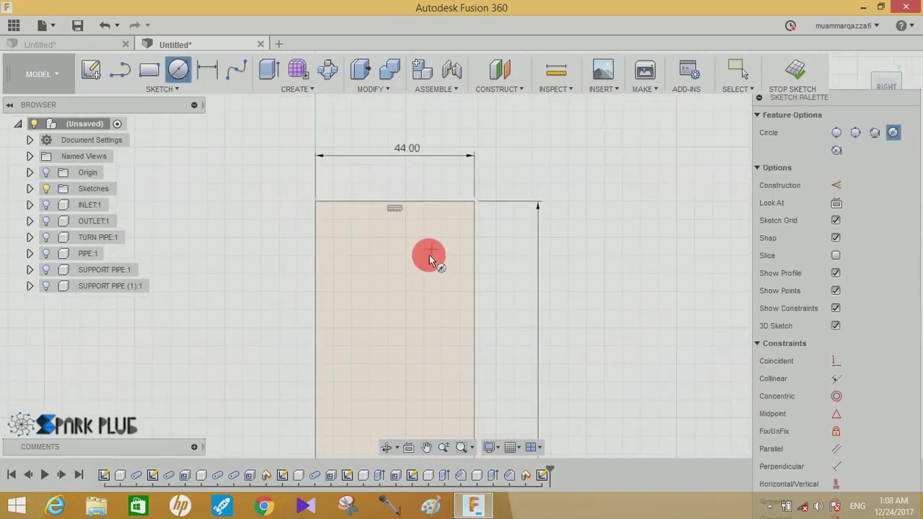
left_click(423, 256)
left_click(426, 288)
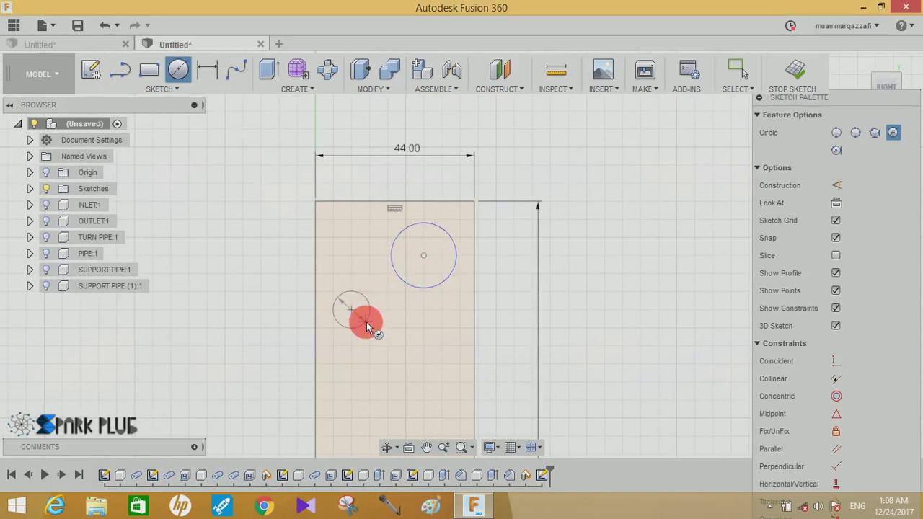
left_click(365, 322)
left_click(210, 77)
left_click(441, 279)
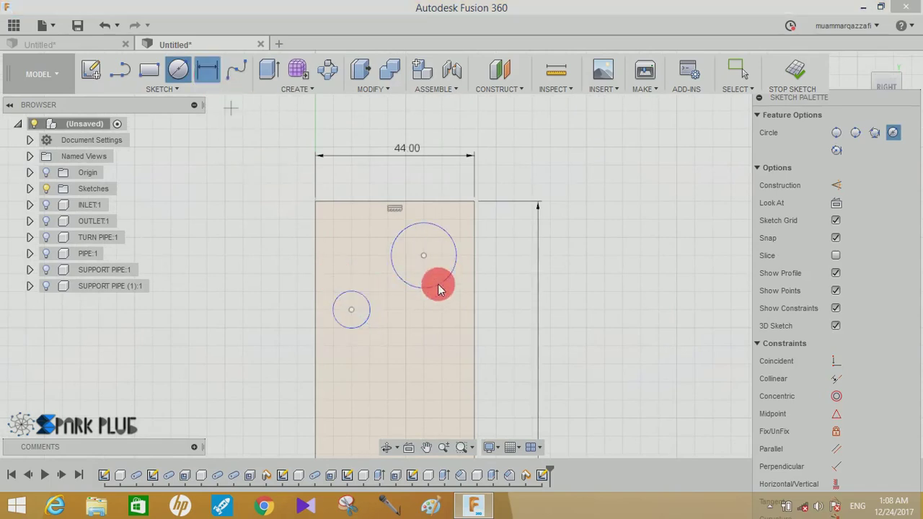
left_click(563, 298)
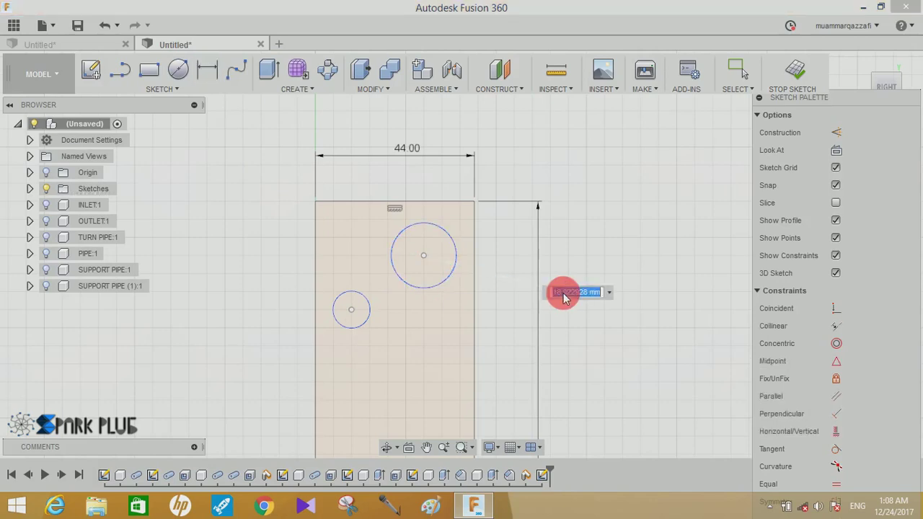
type("18")
key("Return")
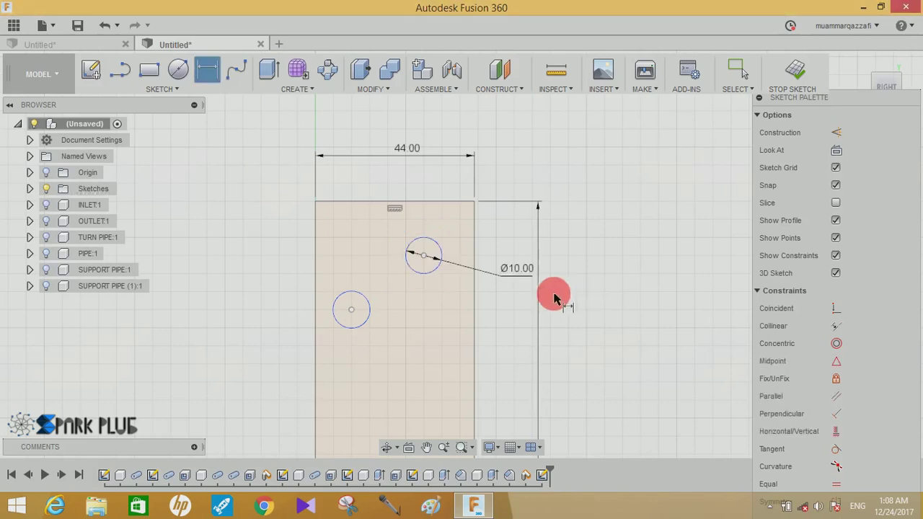
left_click(369, 312)
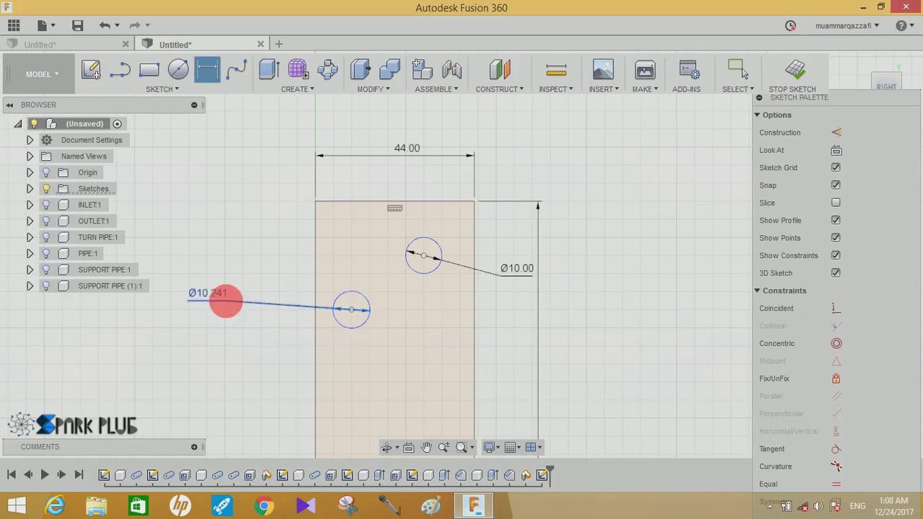
left_click(225, 304)
key("Return")
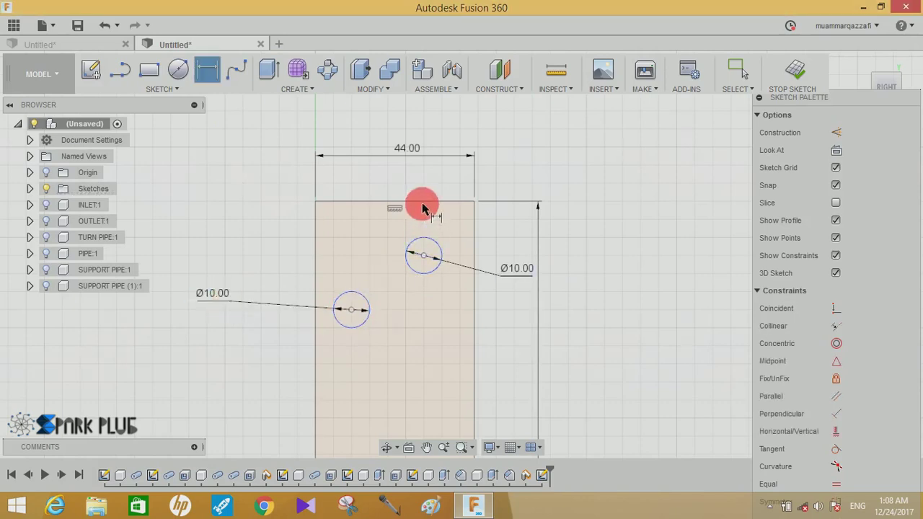
- Locate the circles 10 mm below the top edge, 12.50 mm offset vertically and 25 mm apart
left_click(422, 202)
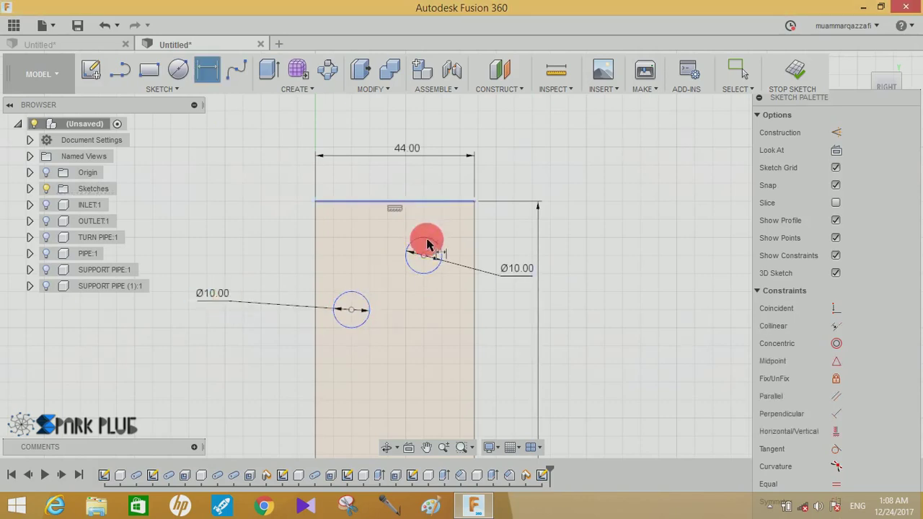
left_click(585, 237)
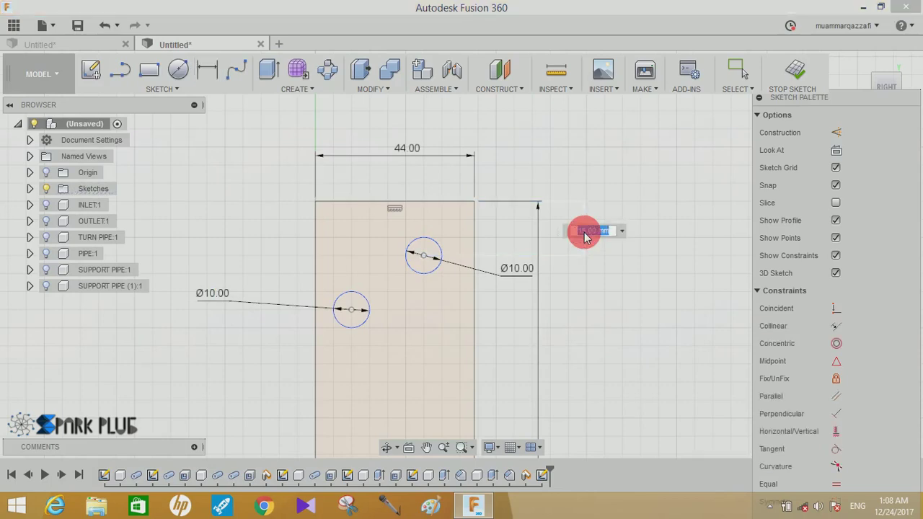
type("10")
key("Return")
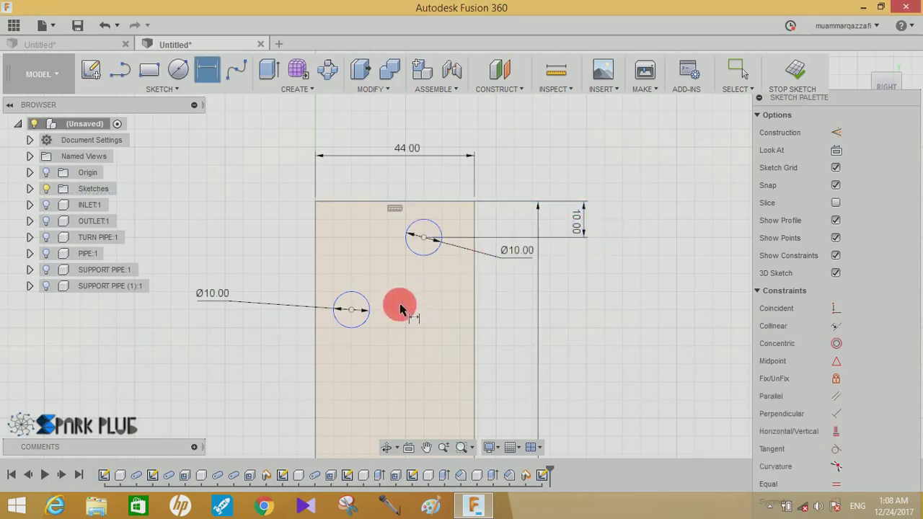
left_click(354, 310)
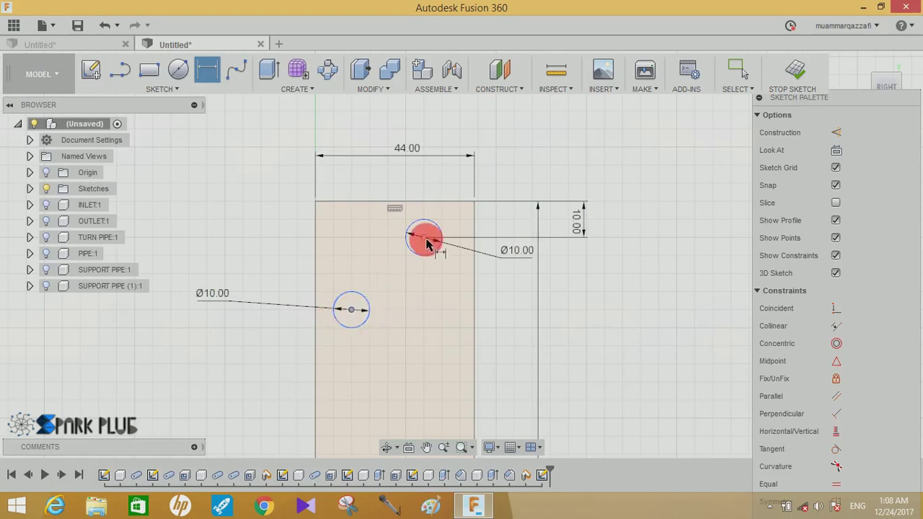
left_click_drag(425, 241, 627, 284)
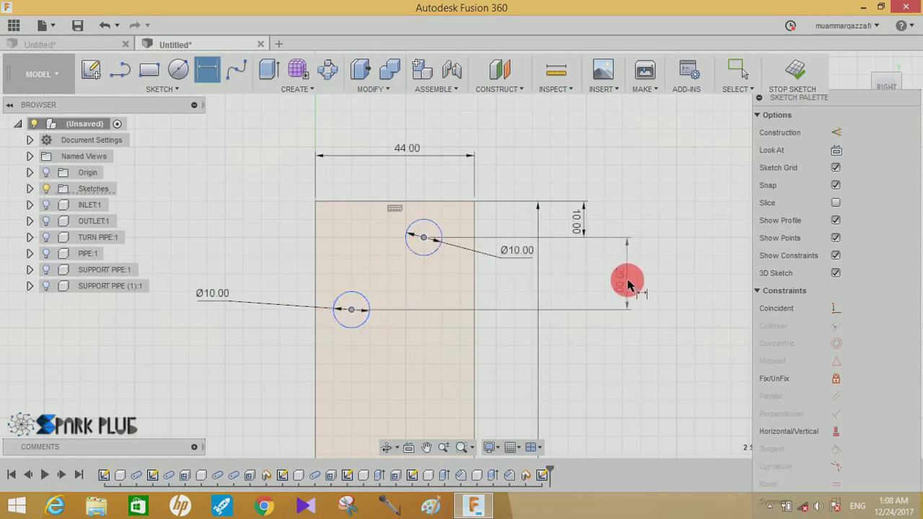
left_click(627, 283)
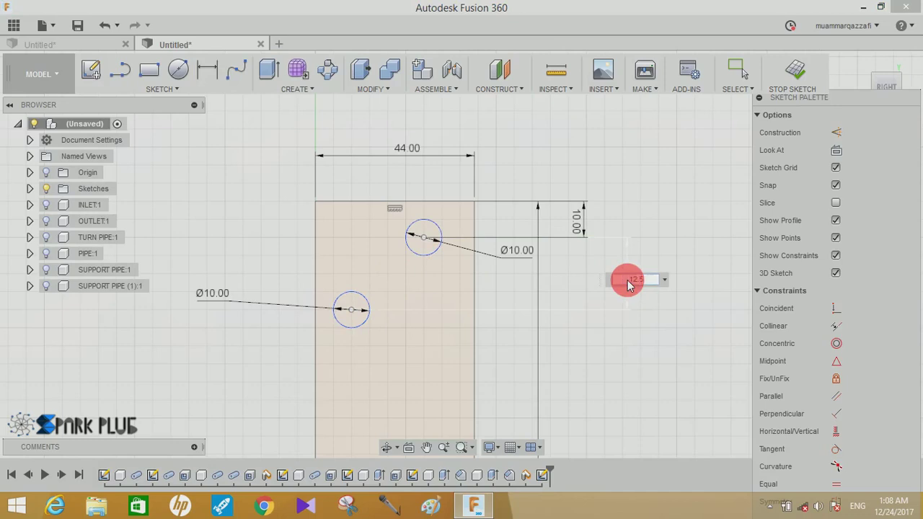
key("Return")
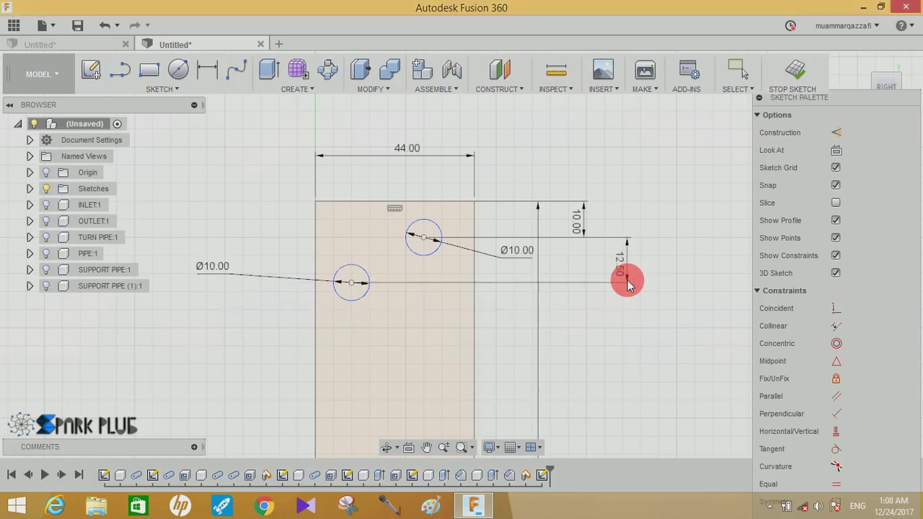
left_click(426, 241)
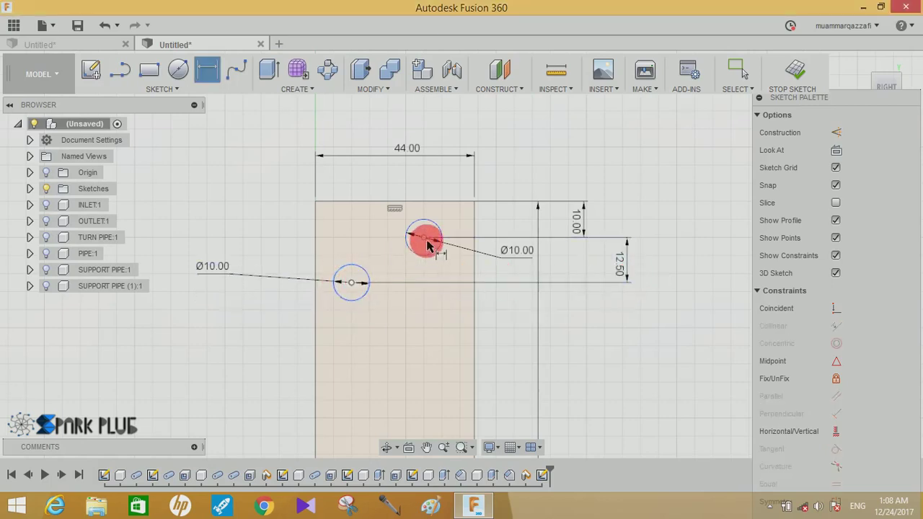
left_click(430, 324)
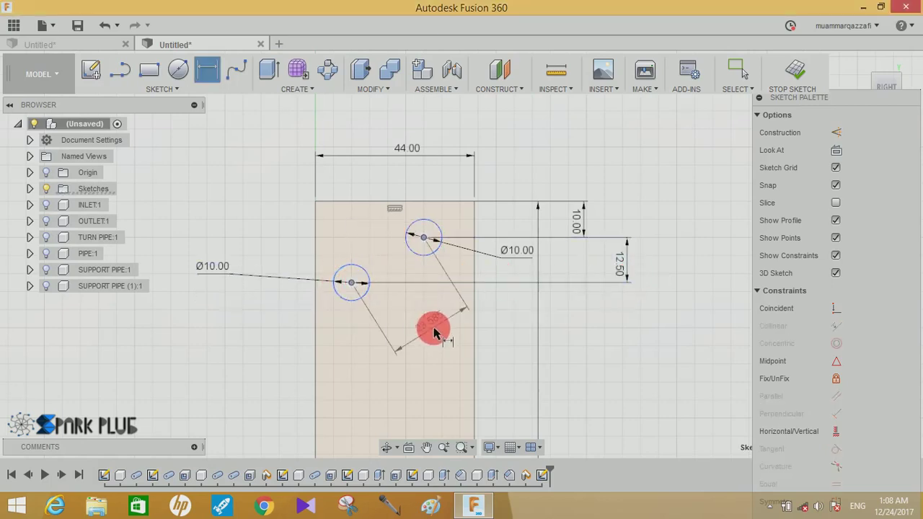
left_click(433, 328)
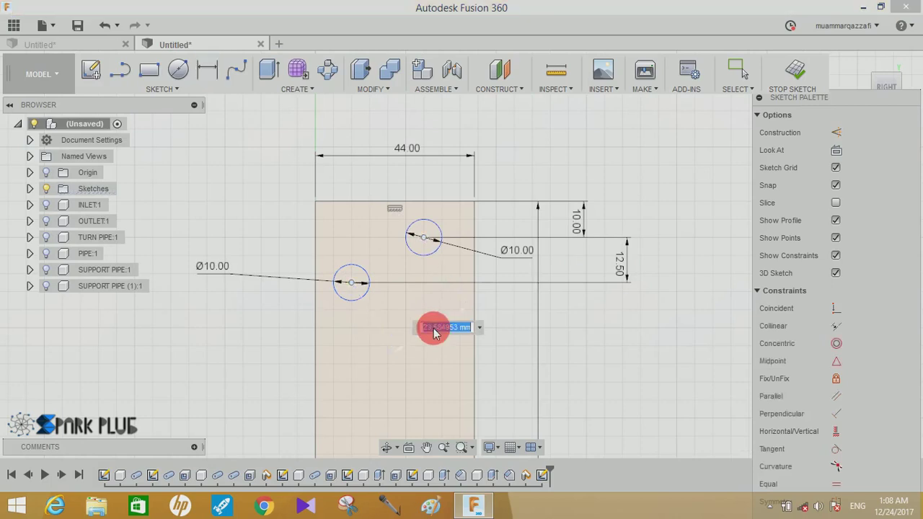
key("Return")
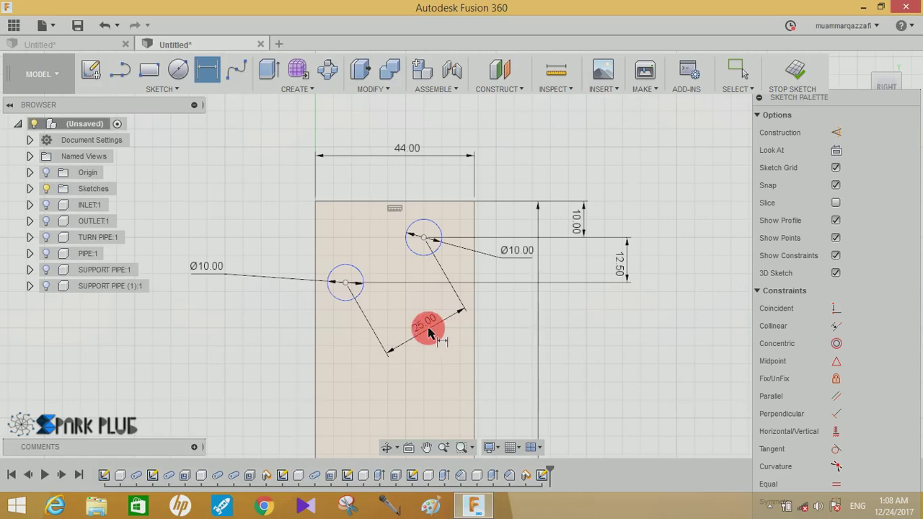
scroll(426, 330, "down", 2)
middle_click_drag(453, 366, 480, 231)
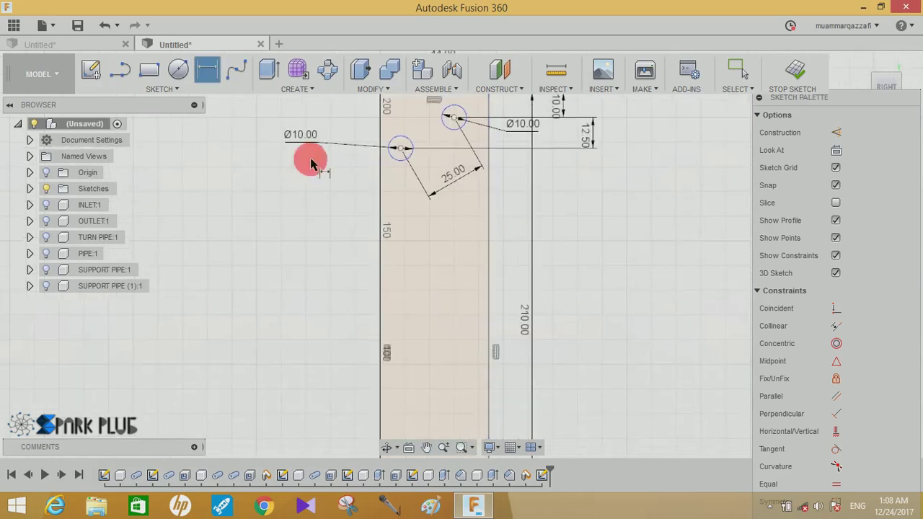
- Start a rectangular pattern of the upper circle along the plate's left edge
left_click(183, 90)
left_click(158, 328)
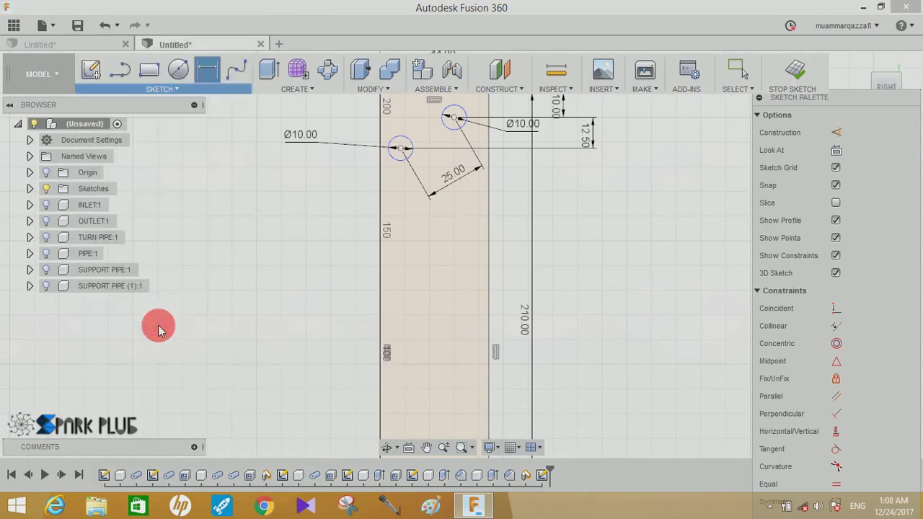
middle_click_drag(324, 201, 332, 246)
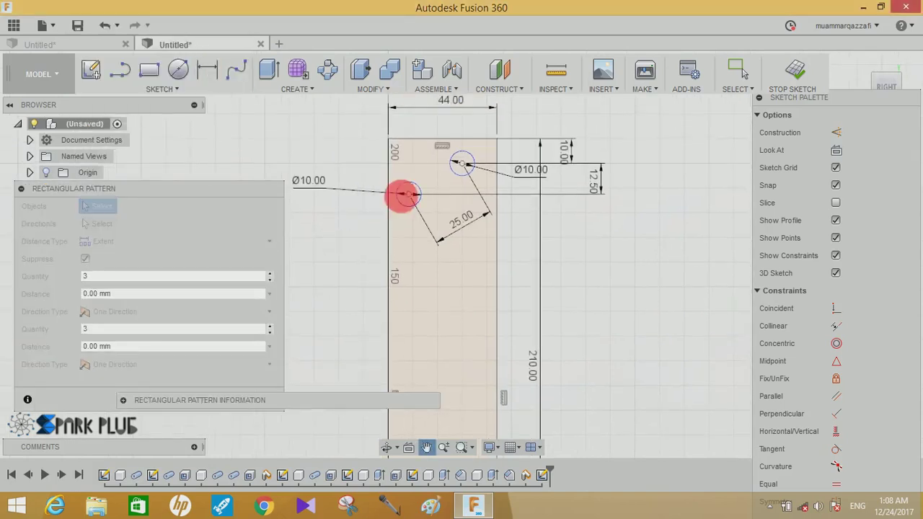
left_click(462, 166)
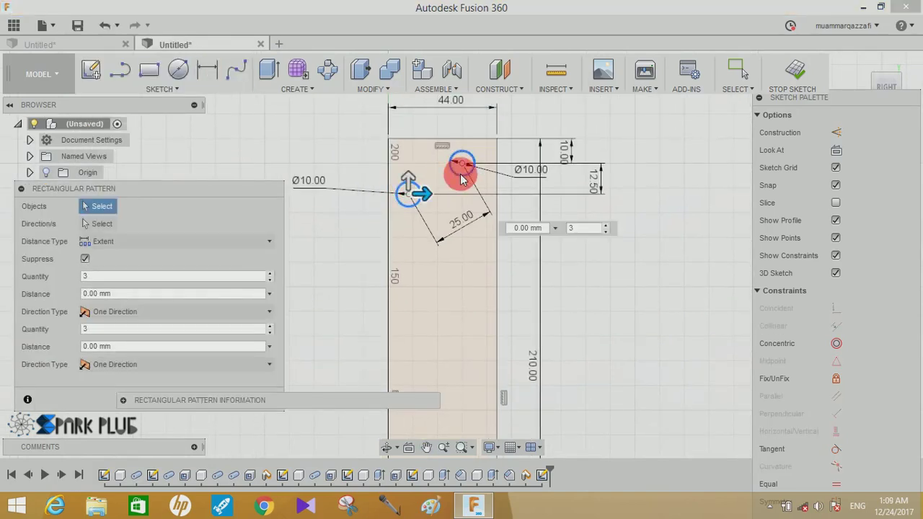
left_click(103, 225)
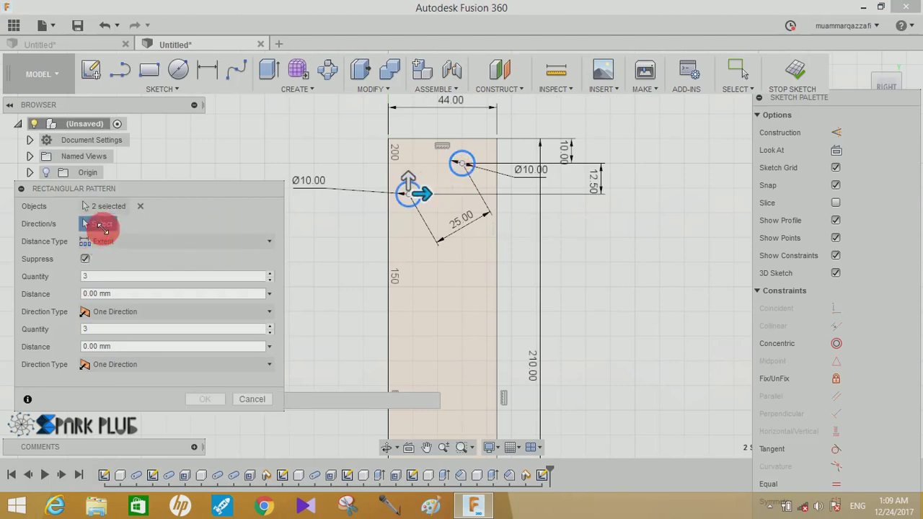
left_click(388, 227)
- Set the pattern to 8 copies at 25 mm spacing and confirm it
left_click(105, 277)
type("8")
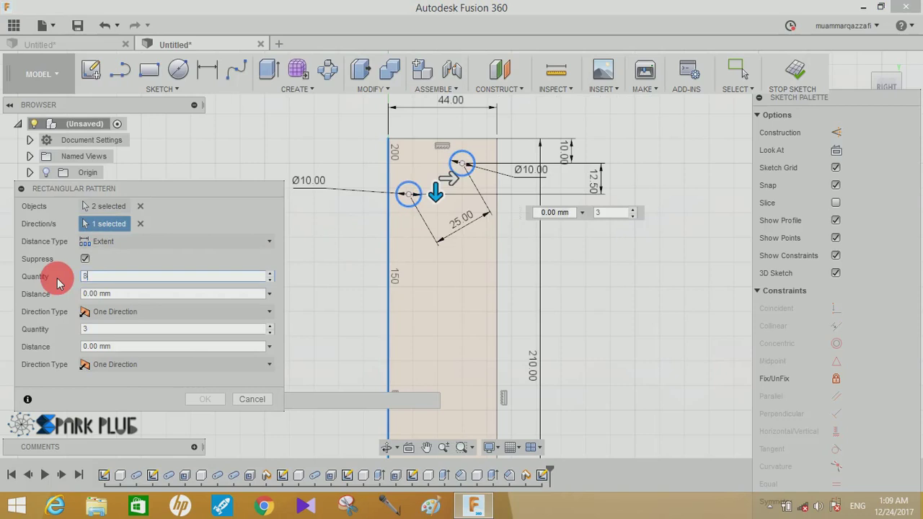
key("Tab")
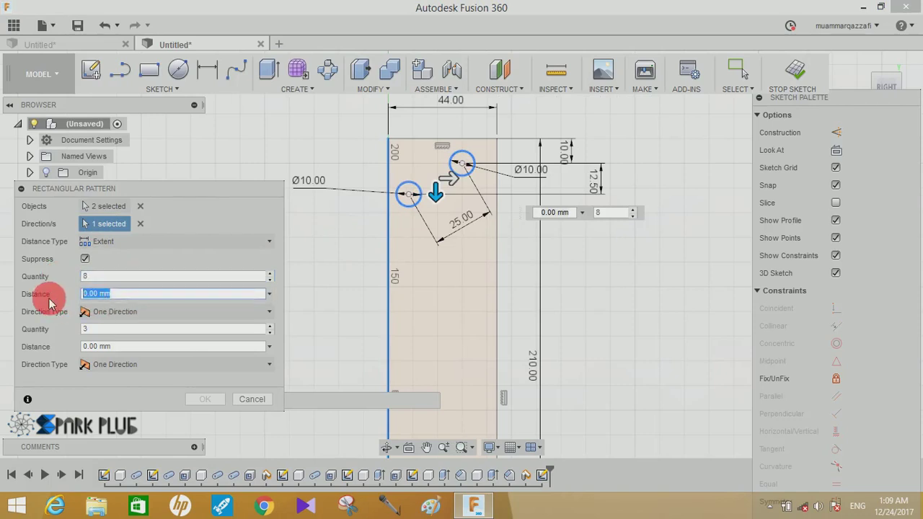
type("25")
key("Tab")
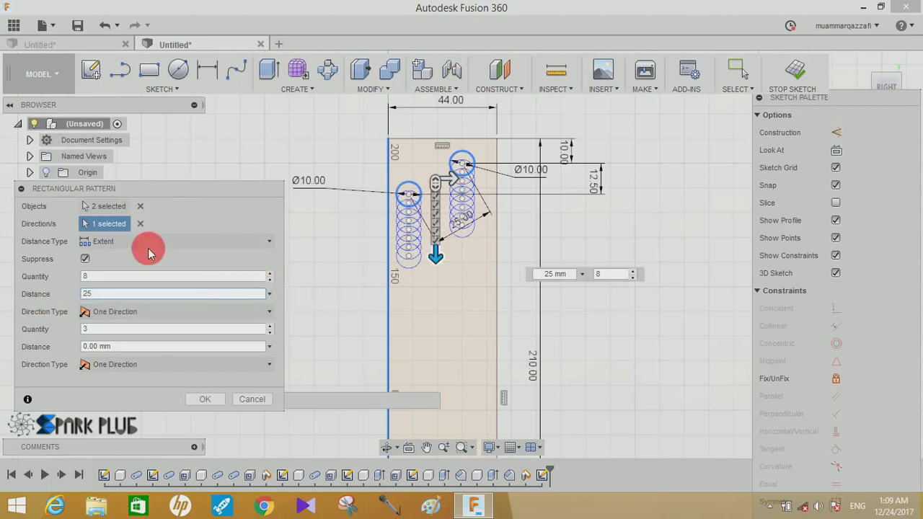
left_click(112, 244)
left_click(112, 279)
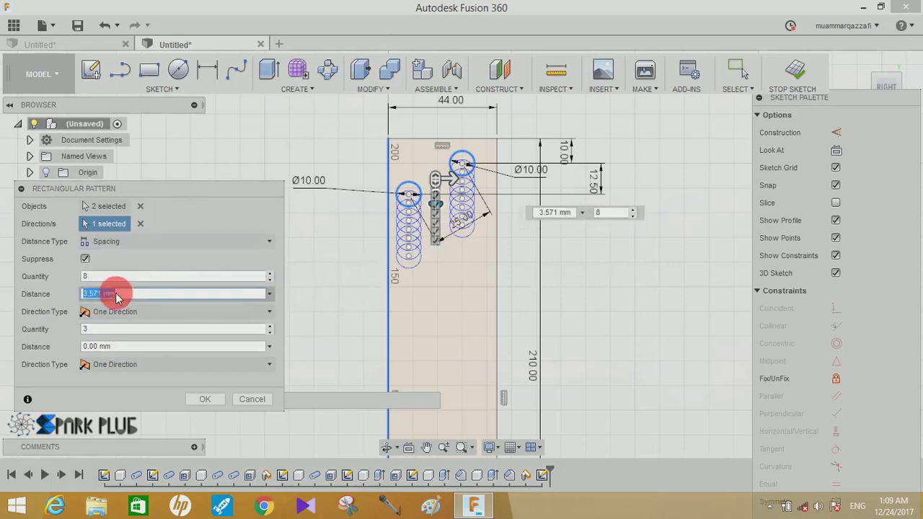
left_click_drag(130, 293, 80, 304)
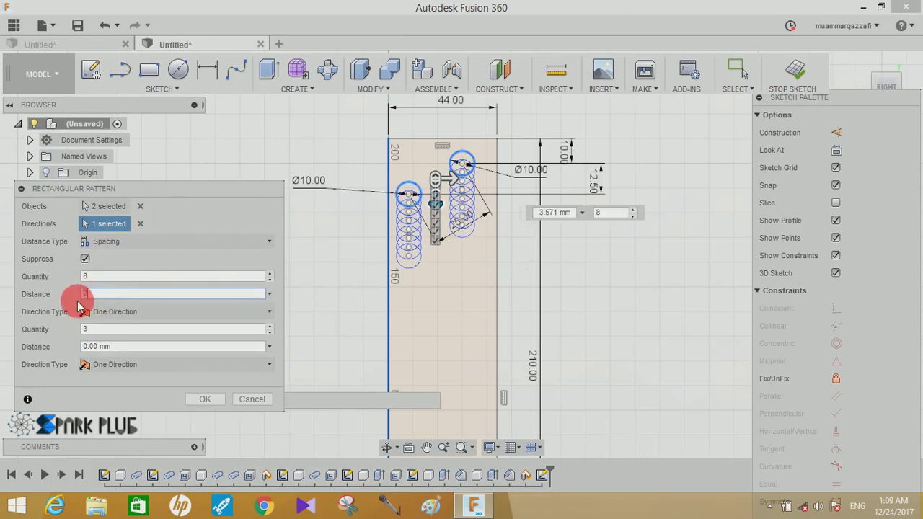
type("25")
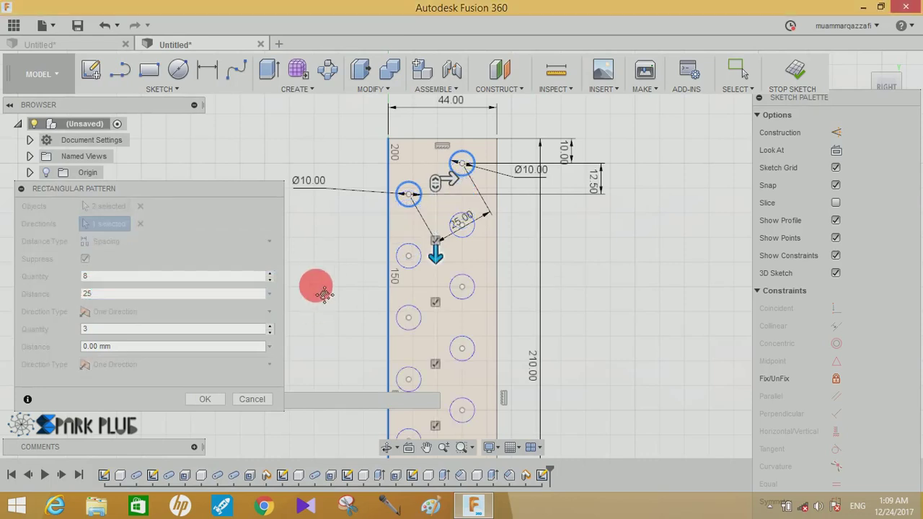
scroll(325, 273, "down", 2)
scroll(336, 245, "down", 1)
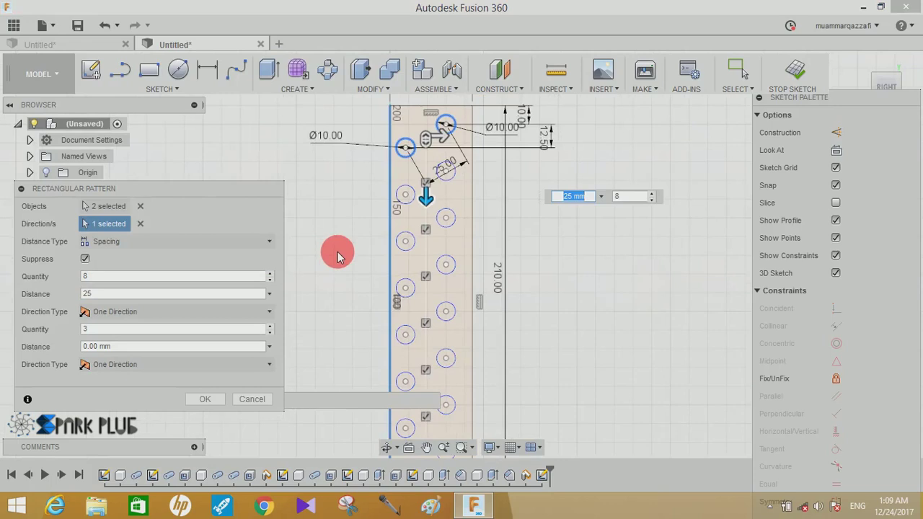
mouse_move(339, 256)
middle_mouse_down()
mouse_move(413, 245)
mouse_move(412, 192)
middle_mouse_up()
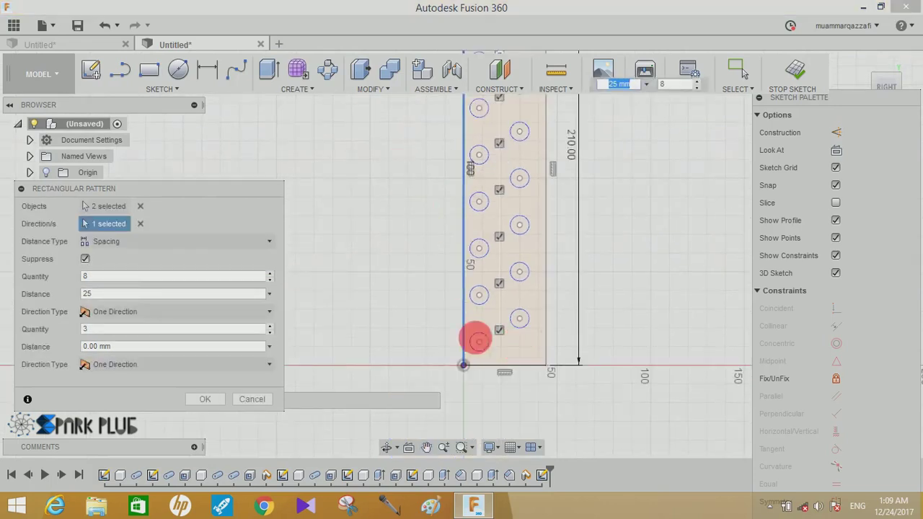
left_click(207, 400)
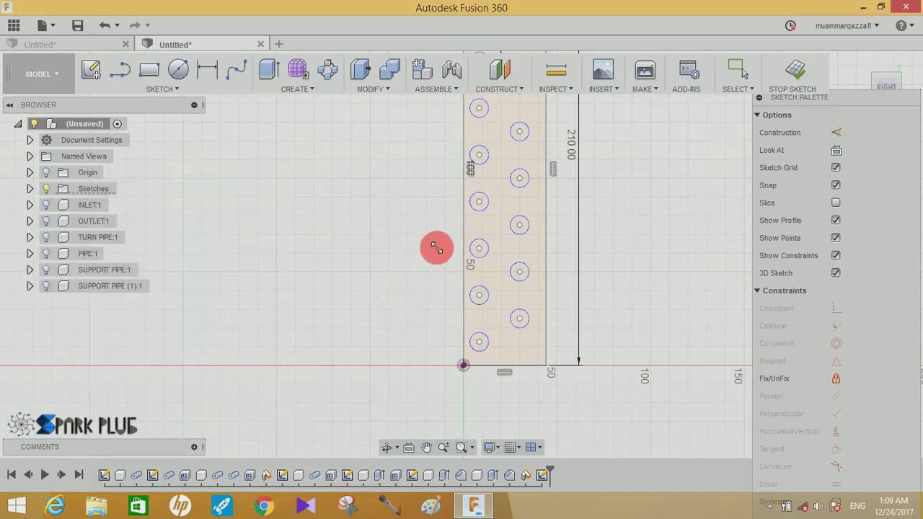
- Draw a small circle near the plate's top-left corner and dimension it Ø6.20 mm
mouse_move(436, 247)
middle_mouse_down()
mouse_move(298, 186)
mouse_move(330, 231)
mouse_move(329, 433)
middle_mouse_up()
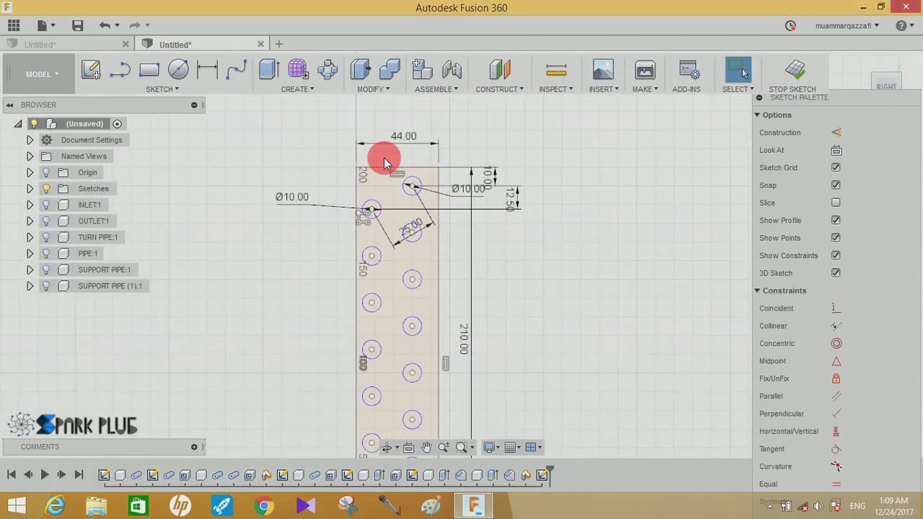
scroll(382, 160, "up", 2)
scroll(381, 159, "up", 3)
middle_click_drag(381, 159, 380, 177)
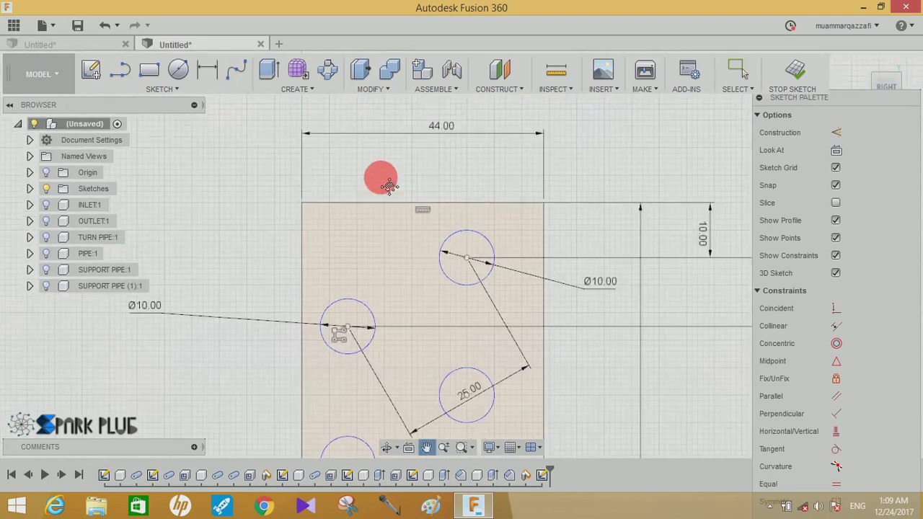
key("c")
left_click(359, 242)
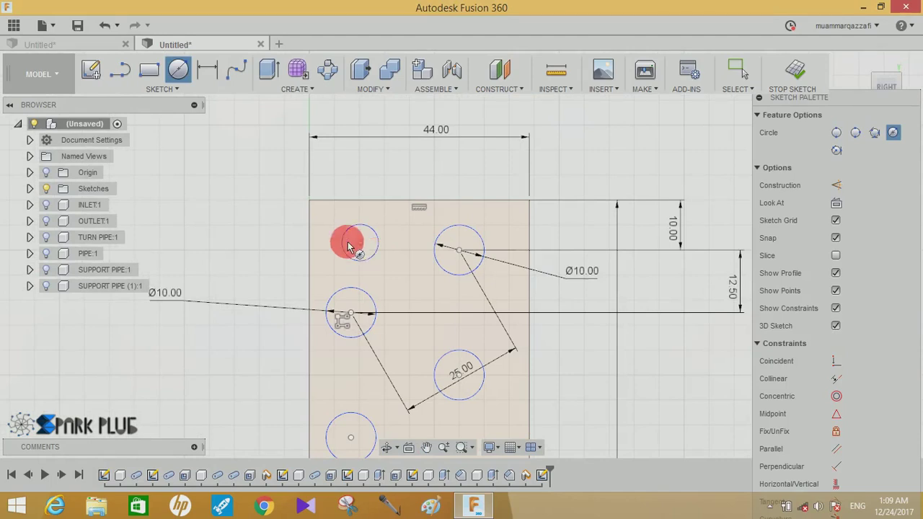
left_click(211, 80)
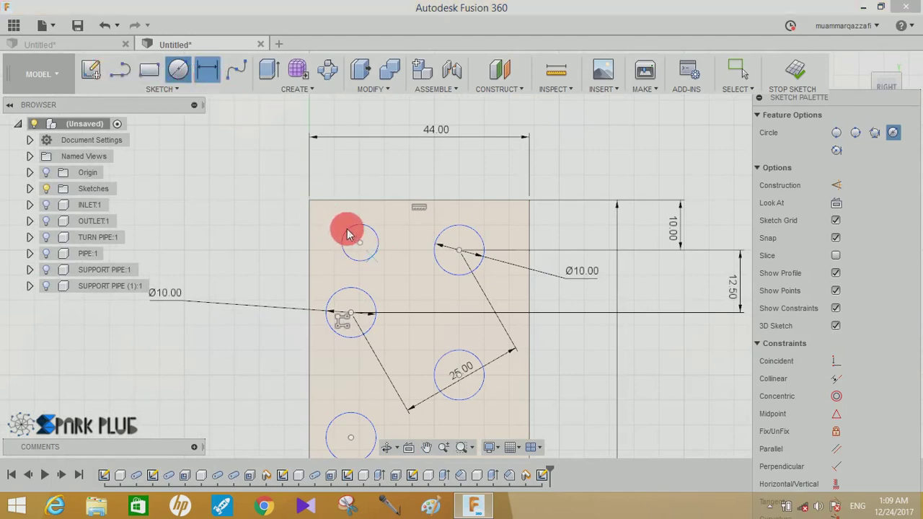
left_click(346, 231)
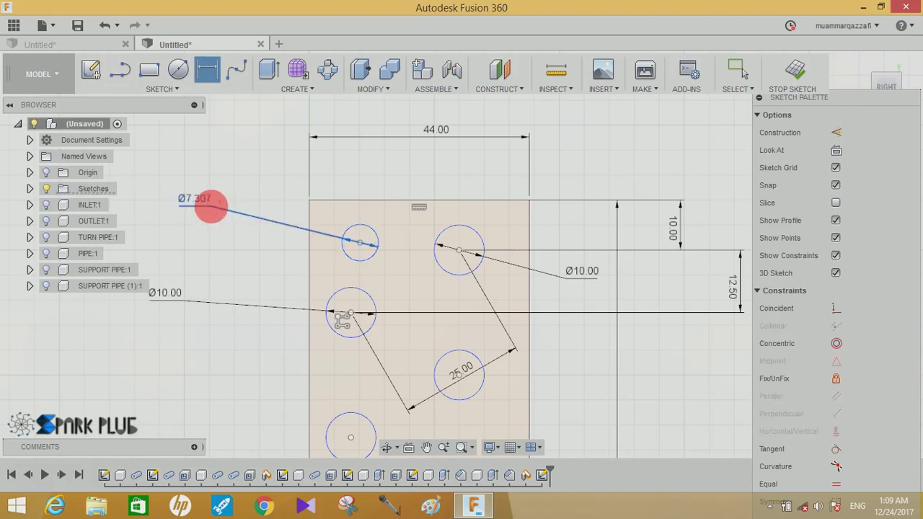
left_click(211, 207)
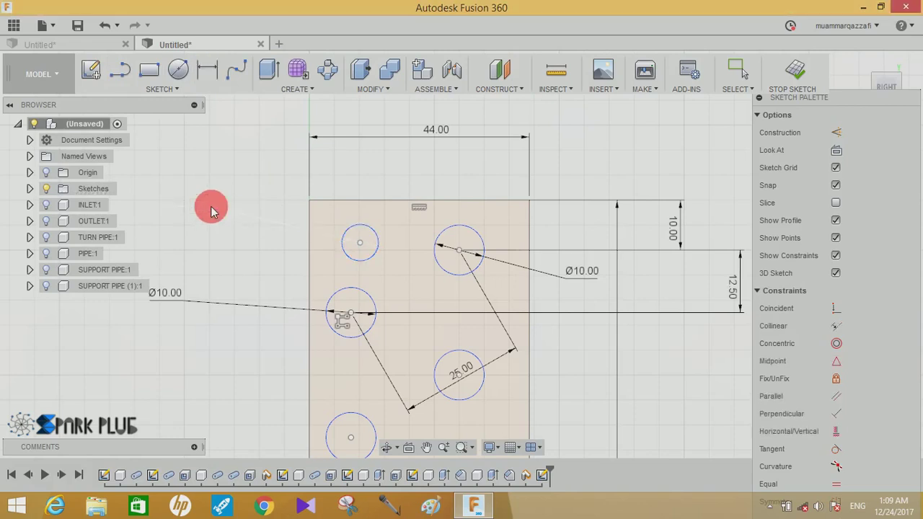
- Position the small circle 8 mm below the top edge and 10 mm from the left edge
left_click(389, 245)
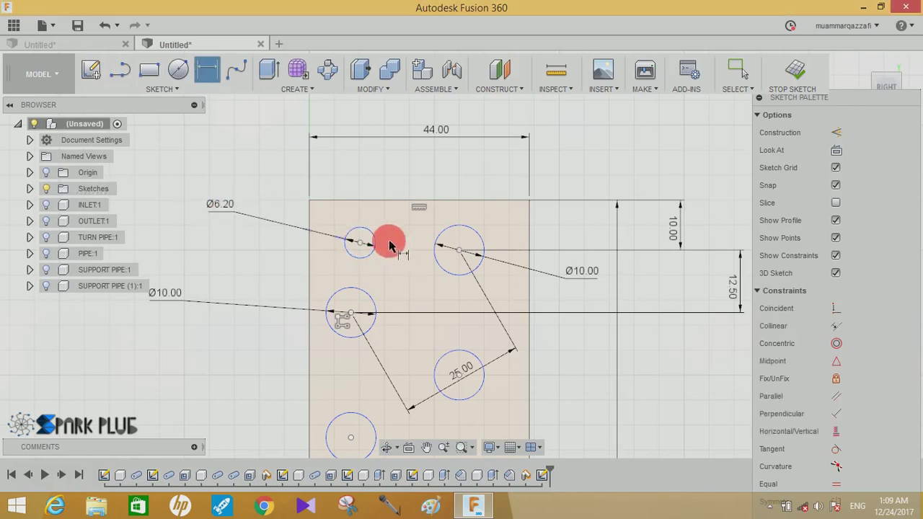
left_click(365, 201)
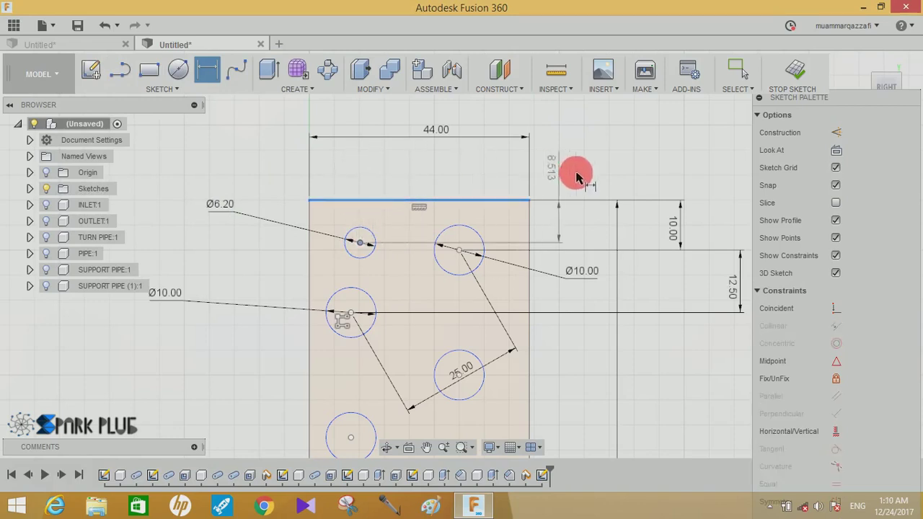
left_click(591, 172)
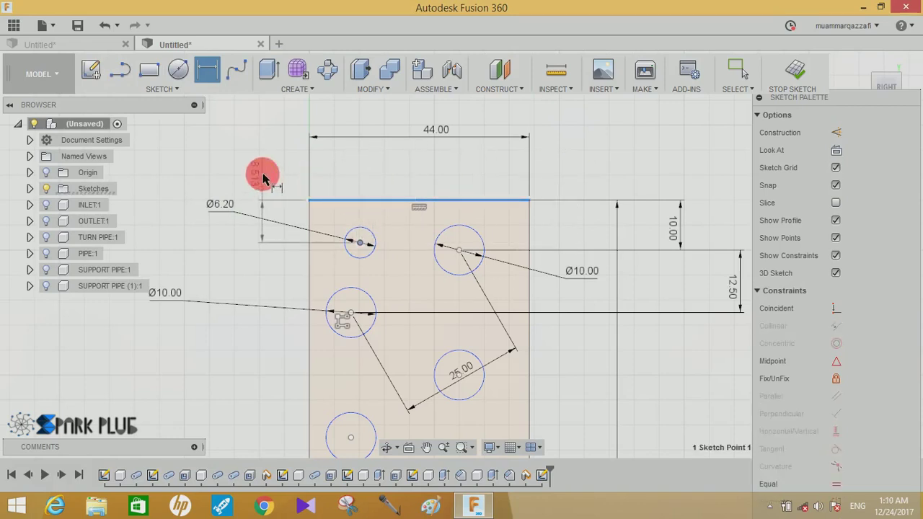
left_click(263, 178)
type("8")
key("Return")
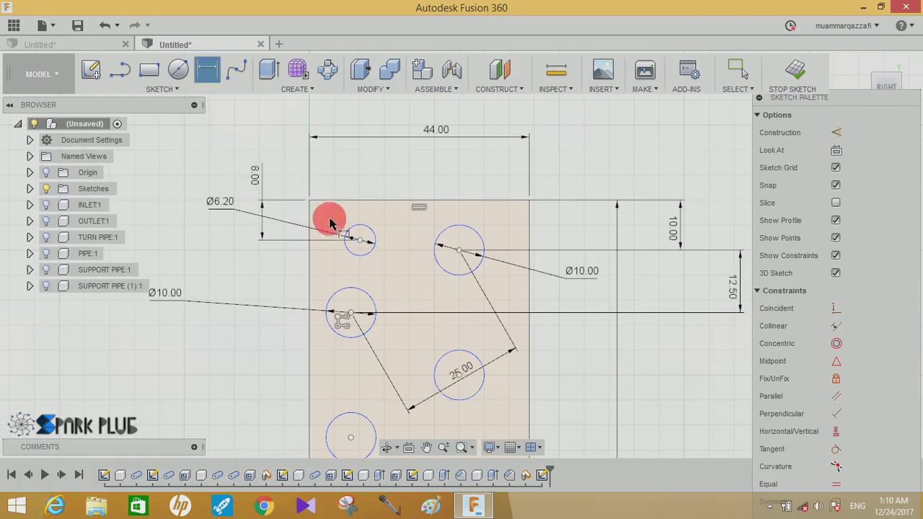
left_click(359, 239)
left_click(309, 245)
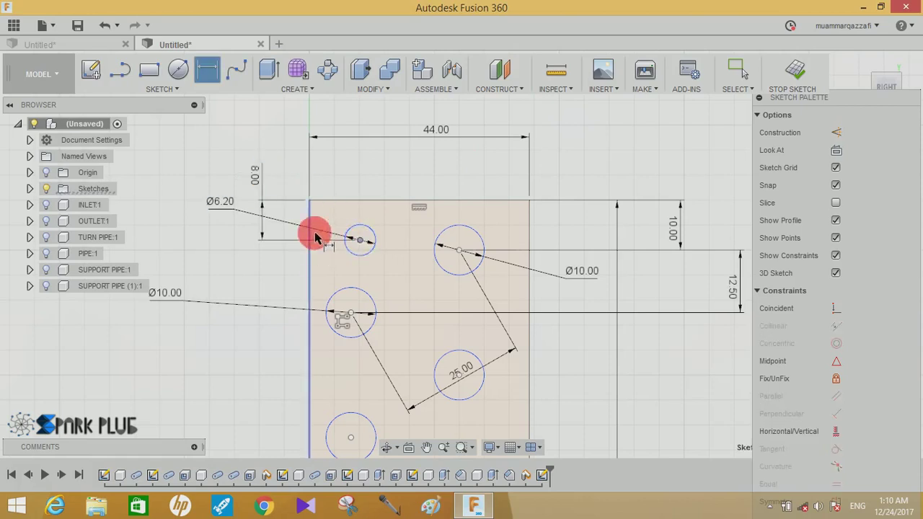
left_click(343, 173)
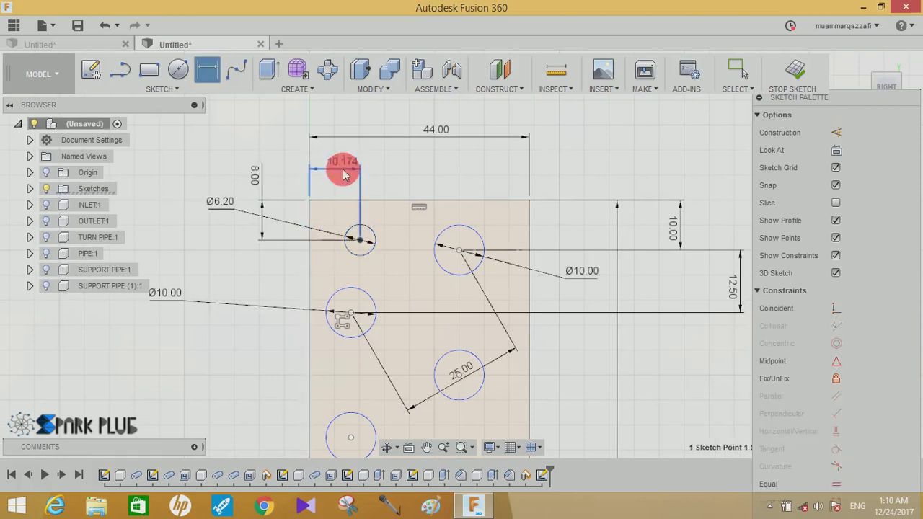
type("10")
key("Return")
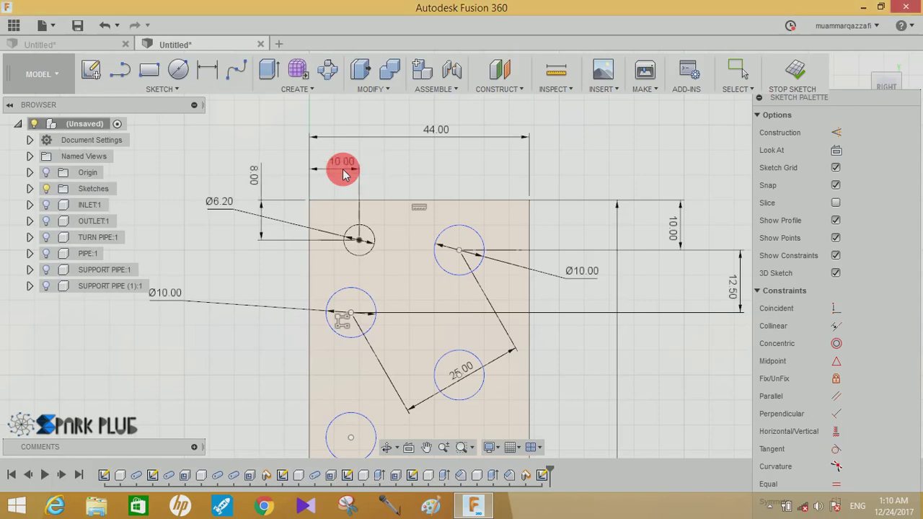
scroll(498, 303, "down", 2)
scroll(526, 350, "down", 2)
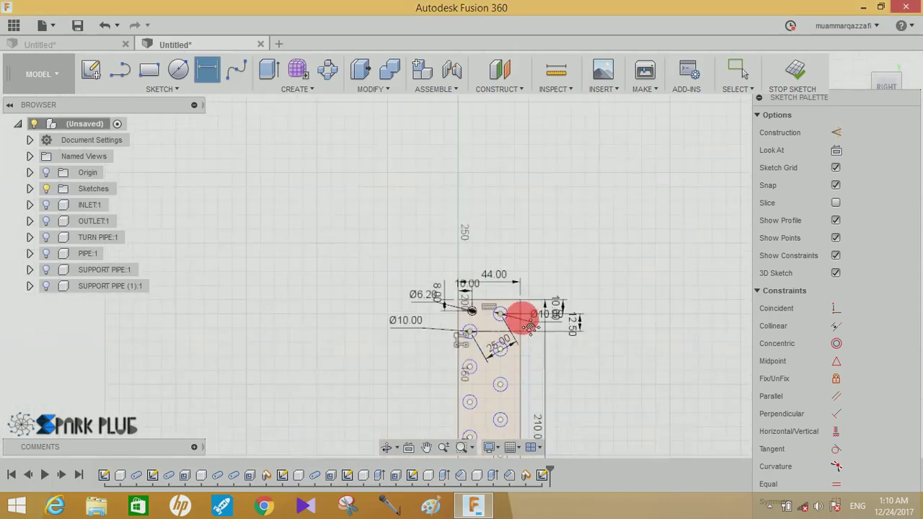
middle_click_drag(522, 320, 480, 233)
scroll(449, 330, "up", 2)
scroll(450, 336, "up", 1)
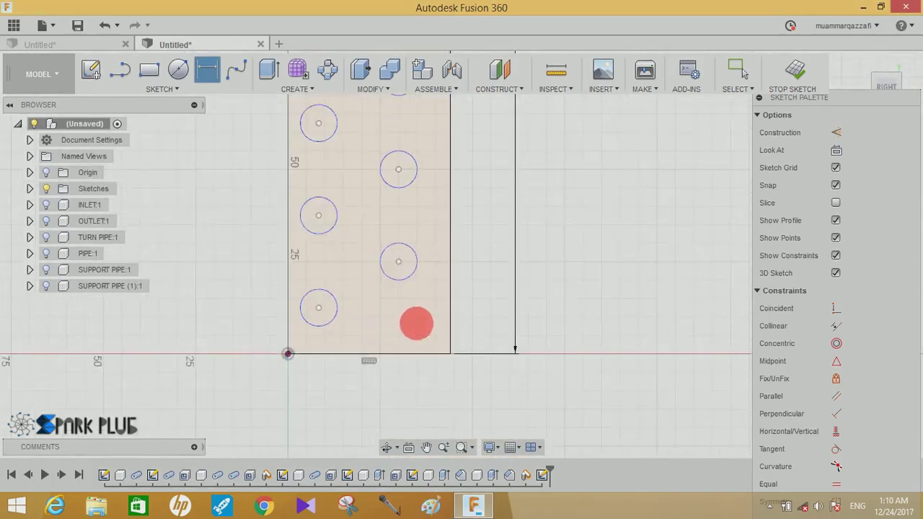
- Draw a small circle near the bottom-right corner and dimension it Ø6.20 mm
key("c")
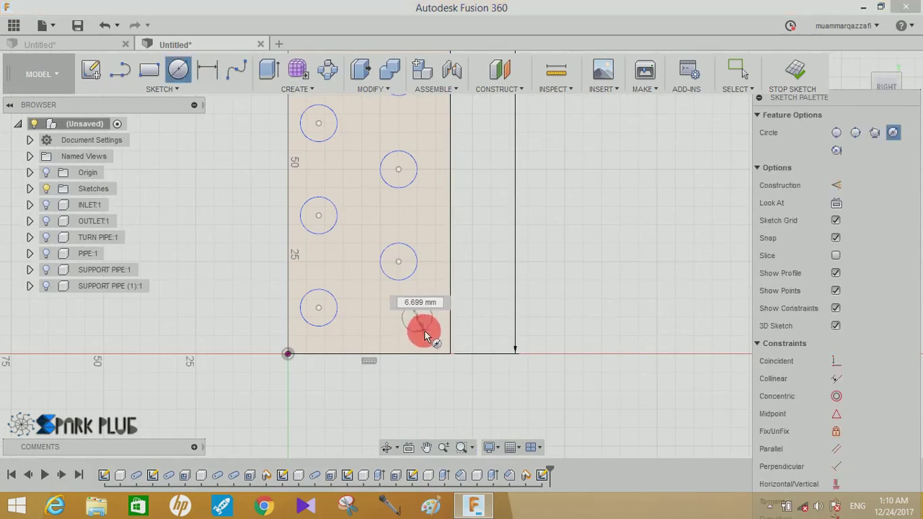
left_click(423, 330)
scroll(457, 330, "up", 2)
left_click(207, 79)
left_click(411, 305)
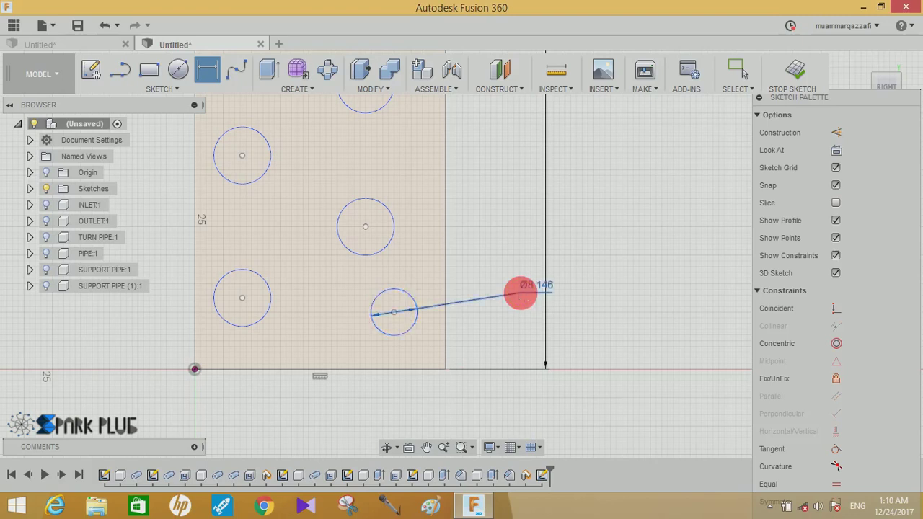
left_click(521, 294)
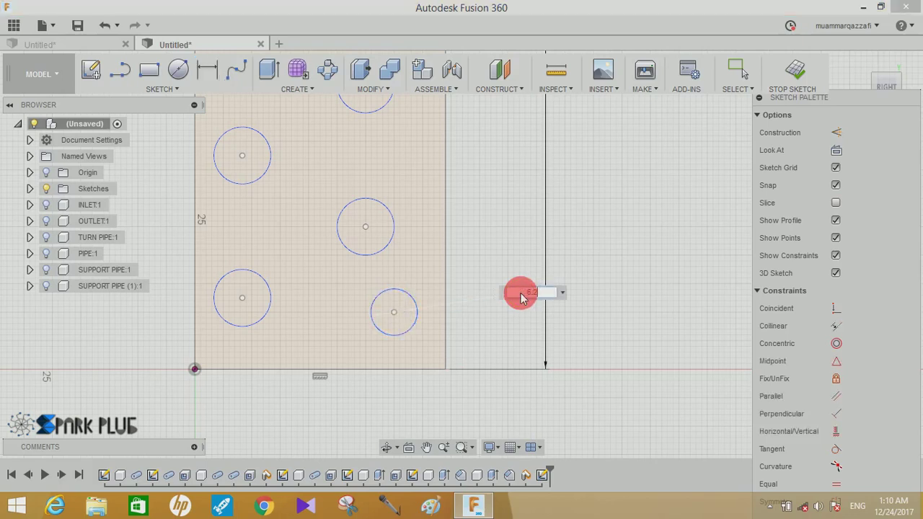
key("Return")
- Position it 8 mm above the bottom edge and 10 mm from the right edge
scroll(393, 311, "up", 2)
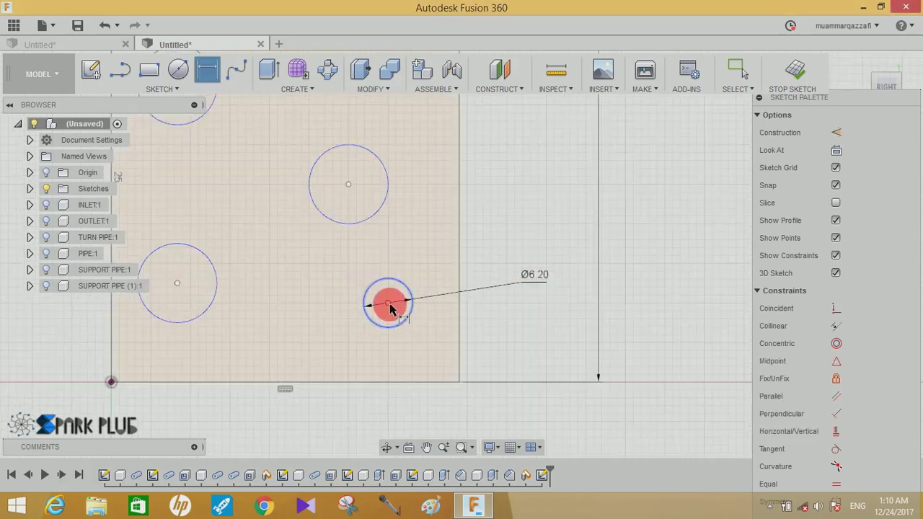
left_click(388, 302)
left_click(392, 382)
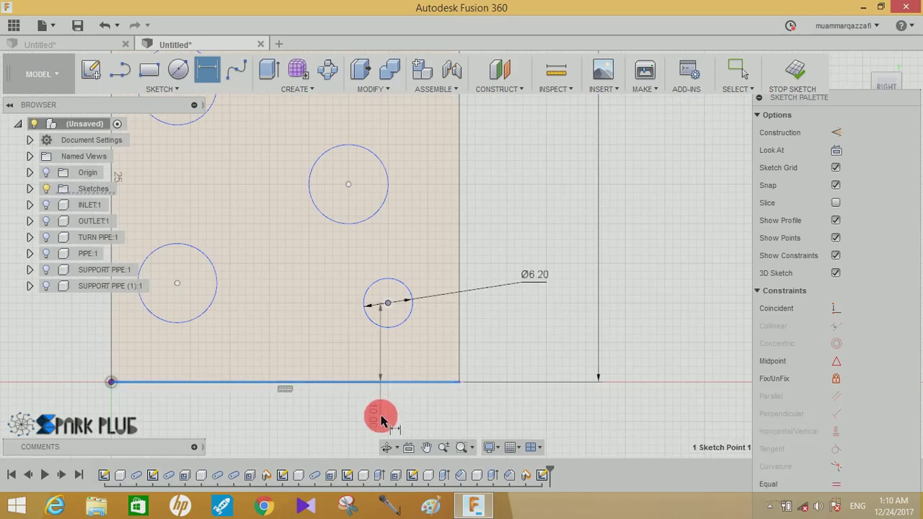
left_click(382, 418)
type("8")
key("Return")
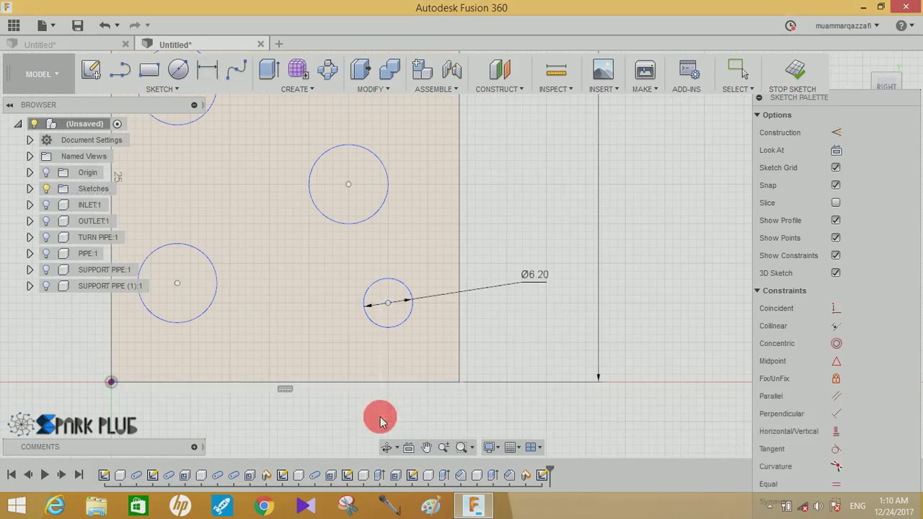
left_click(390, 322)
left_click(458, 323)
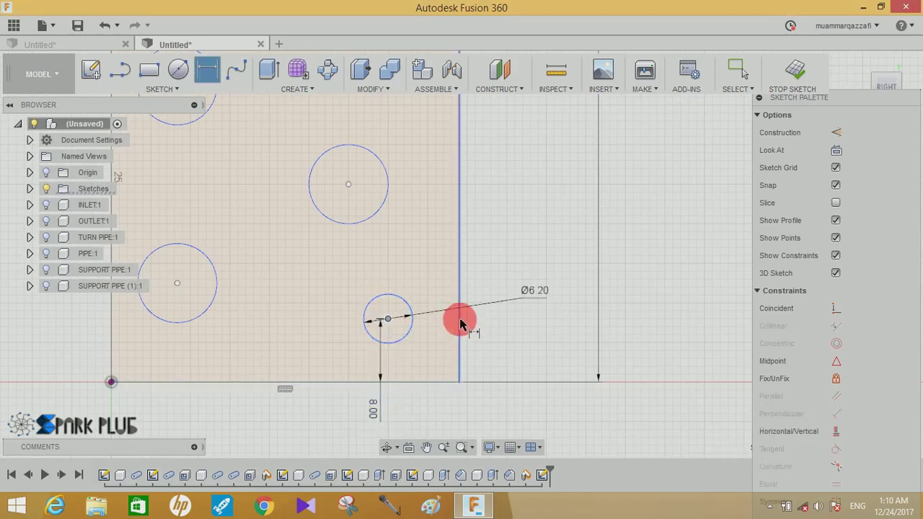
left_click(423, 411)
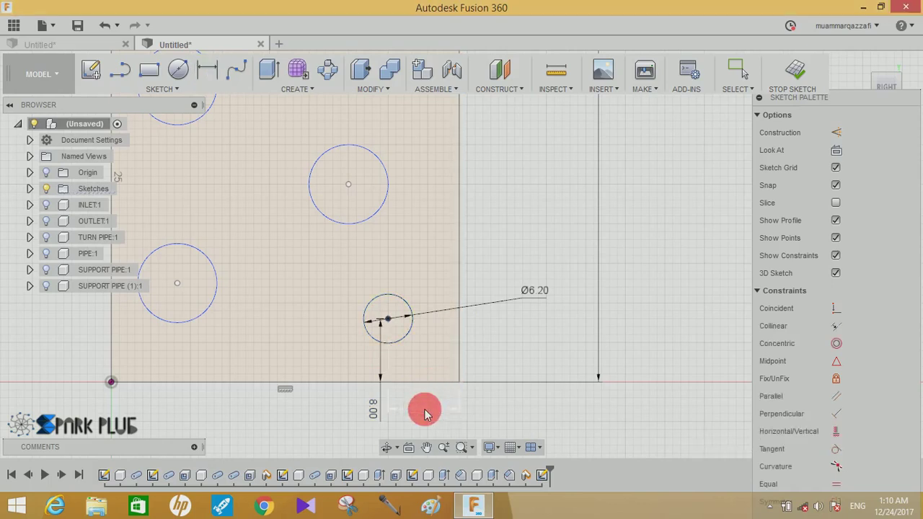
key("Return")
scroll(464, 316, "down", 3)
scroll(311, 250, "down", 3)
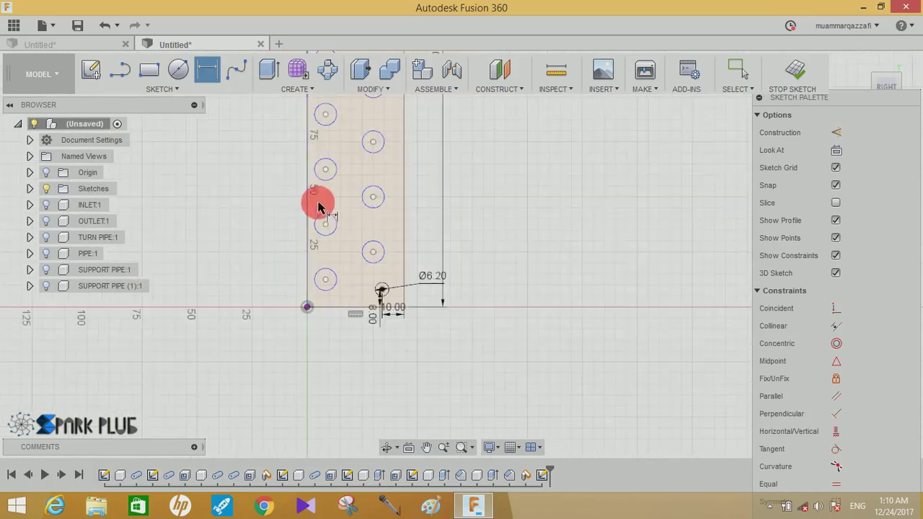
middle_click_drag(320, 206, 402, 423)
middle_click_drag(400, 365, 398, 326)
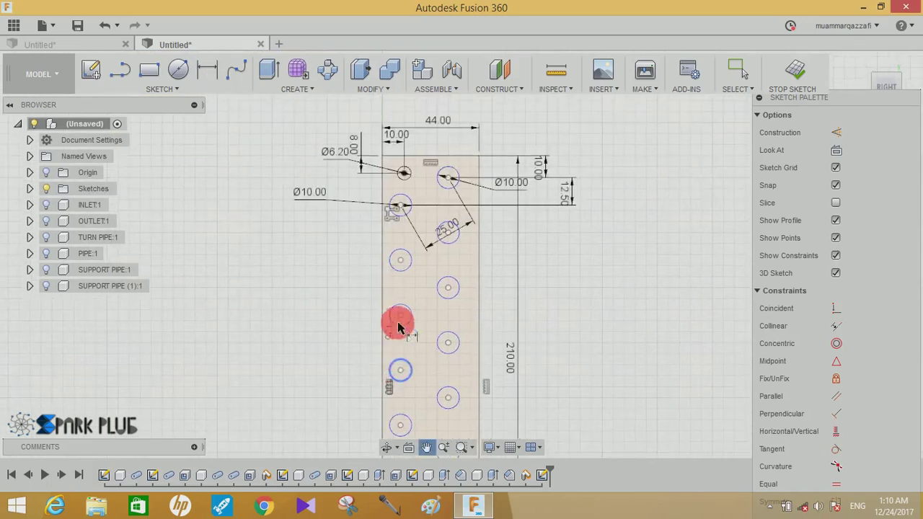
scroll(465, 300, "down", 1)
scroll(498, 303, "down", 2)
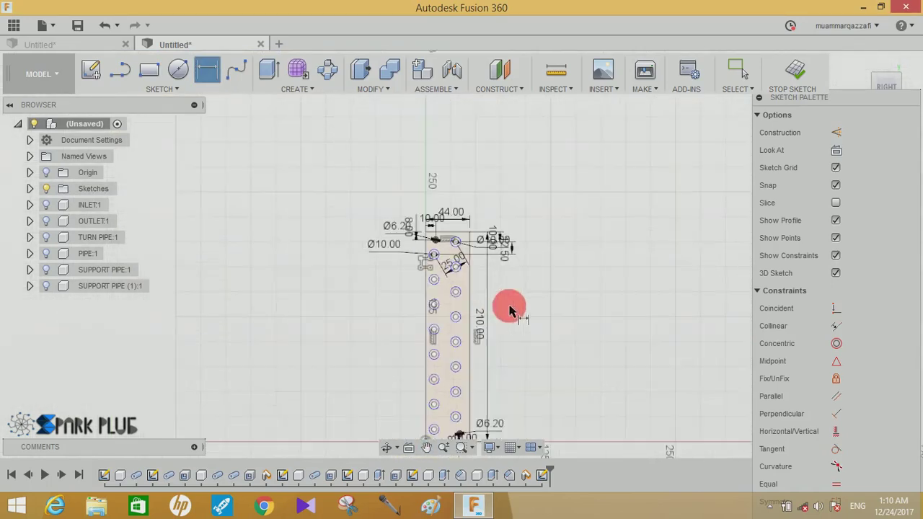
mouse_move(538, 319)
middle_mouse_down()
mouse_move(555, 212)
mouse_move(540, 237)
mouse_move(577, 223)
mouse_move(566, 265)
middle_mouse_up()
- Extrude the holed plate profile 0.5 mm thick as new component Component7:1
left_click(268, 70)
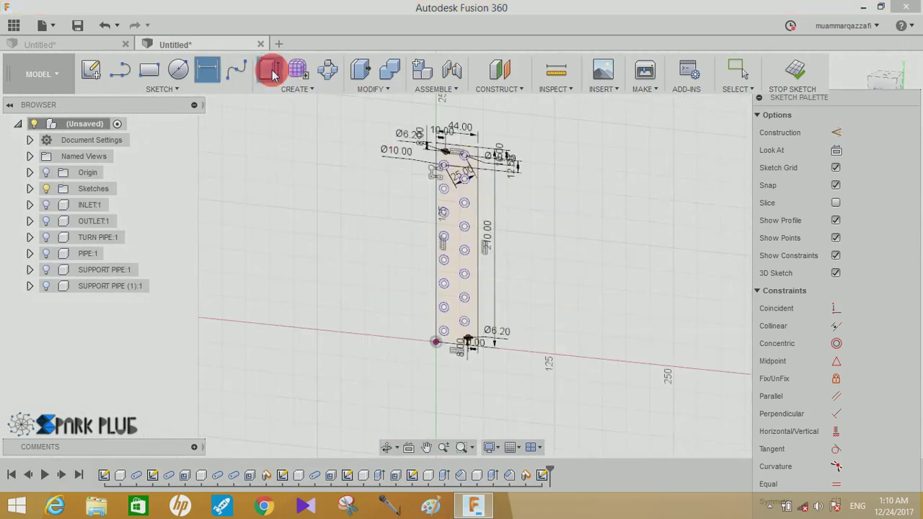
left_click(450, 181)
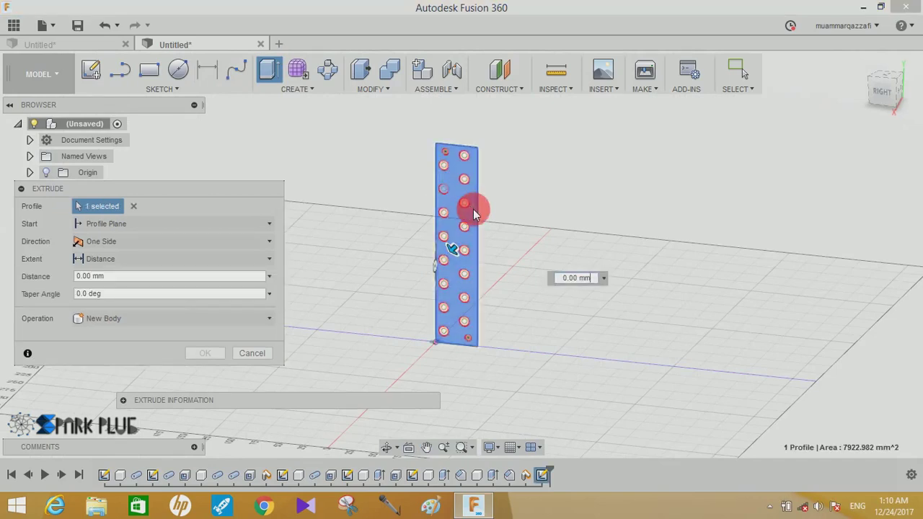
left_click(130, 276)
type("0.5")
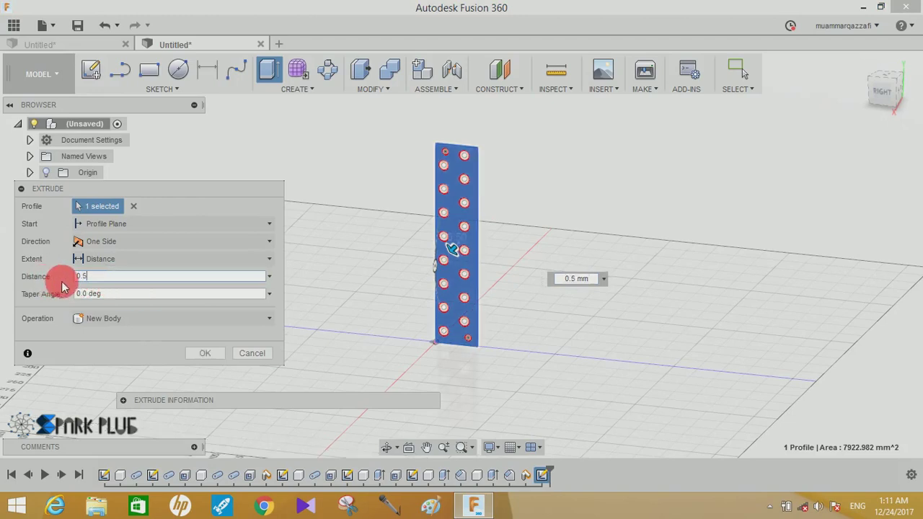
left_click(82, 317)
left_click(99, 409)
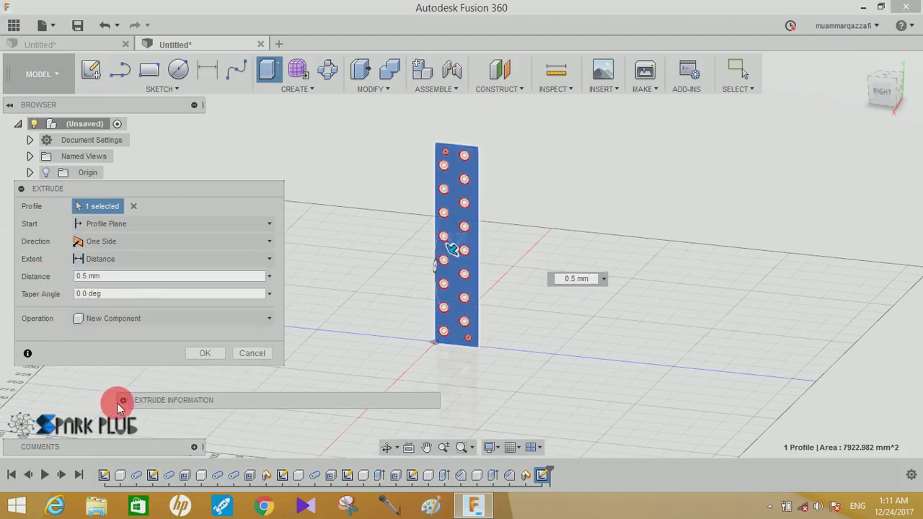
left_click(209, 353)
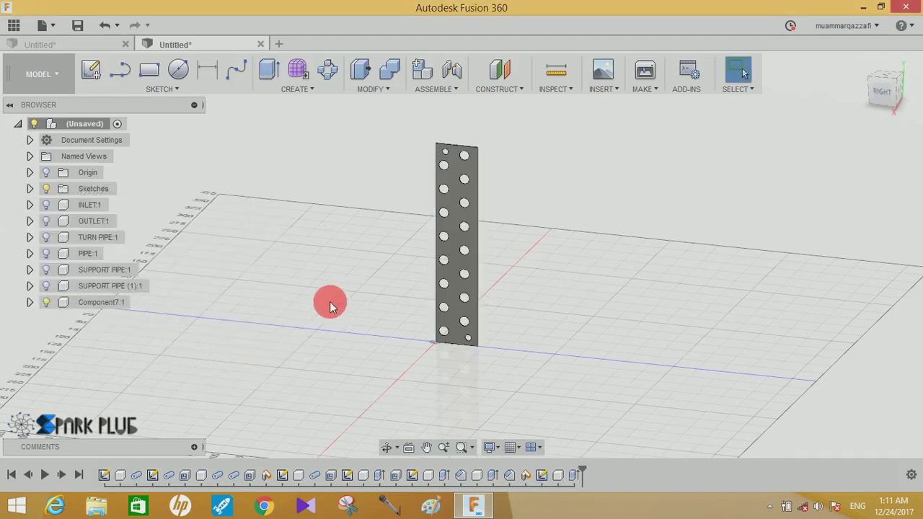
- Rename Component7:1 in the Browser to 'COOLING PLATE'
left_click(92, 305)
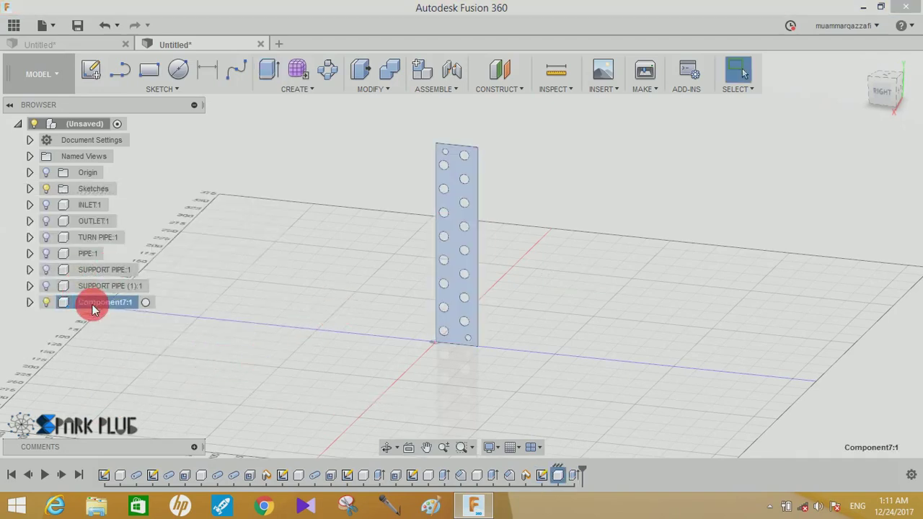
double_click(94, 308)
type("COOLING PLATE")
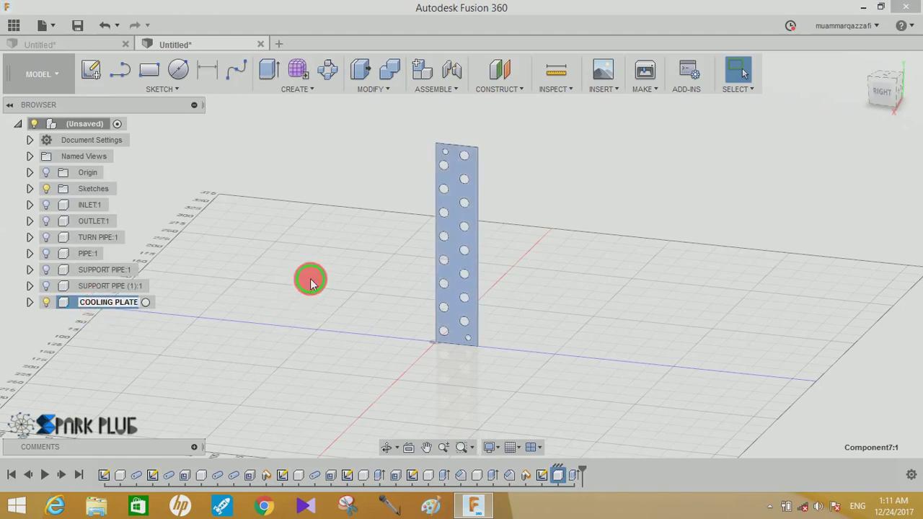
left_click(310, 278)
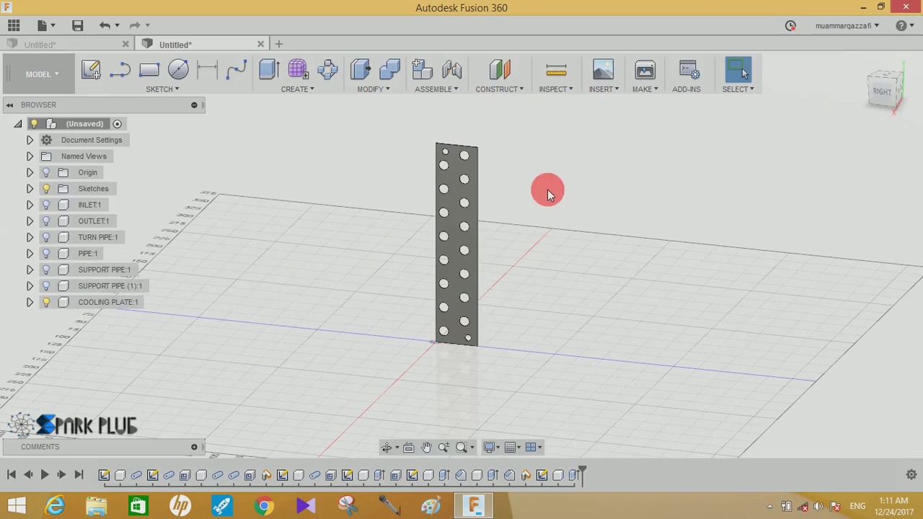
right_click(629, 145)
- Browse the Metal aluminium finishes and apply Aluminum - Satin to the plate
left_click(620, 241)
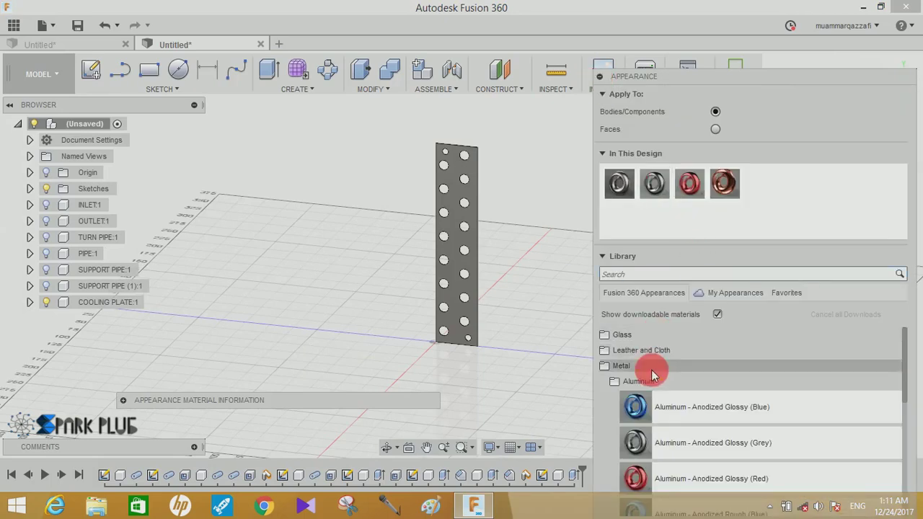
left_click(653, 365)
left_click(653, 365)
scroll(663, 370, "down", 3)
scroll(671, 364, "down", 3)
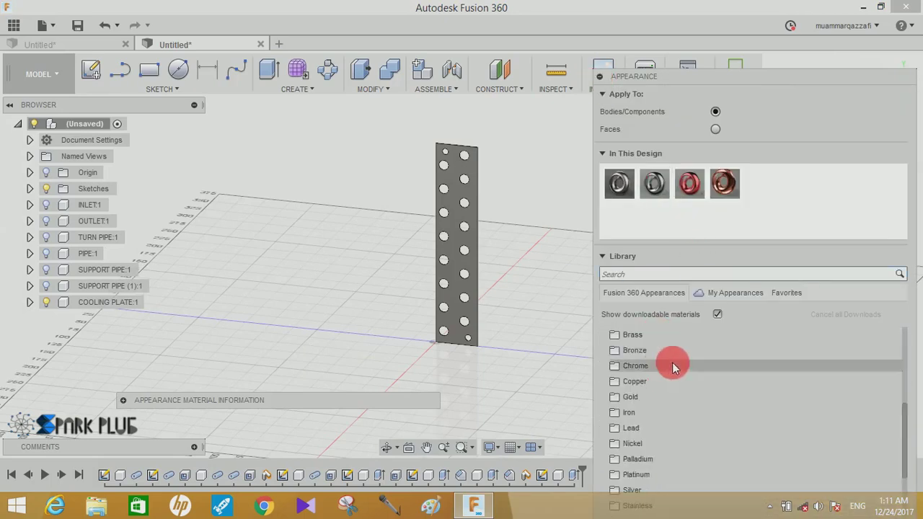
scroll(681, 404, "up", 2)
mouse_move(692, 422)
left_mouse_down()
mouse_move(510, 217)
mouse_move(468, 212)
left_mouse_up()
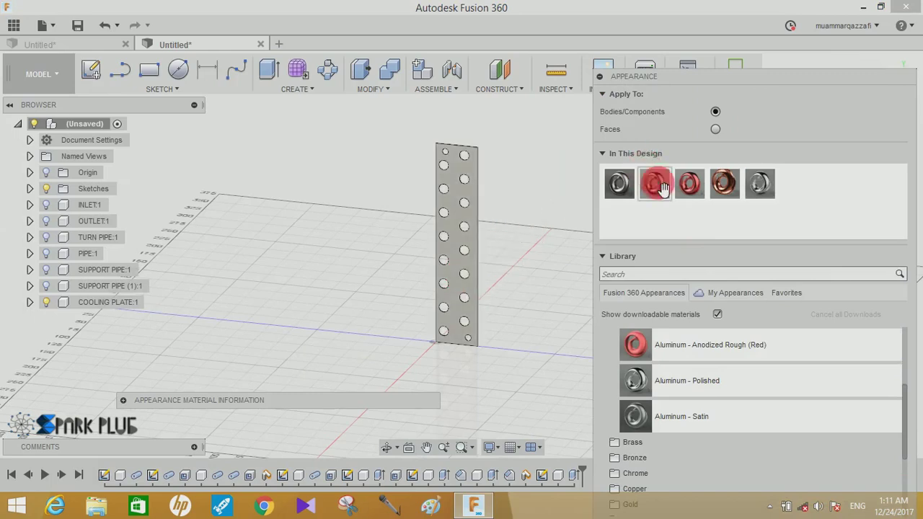
- Replace it with Aluminum - Polished from Favorites and close the appearance panel
left_click(770, 298)
scroll(700, 319, "up", 3)
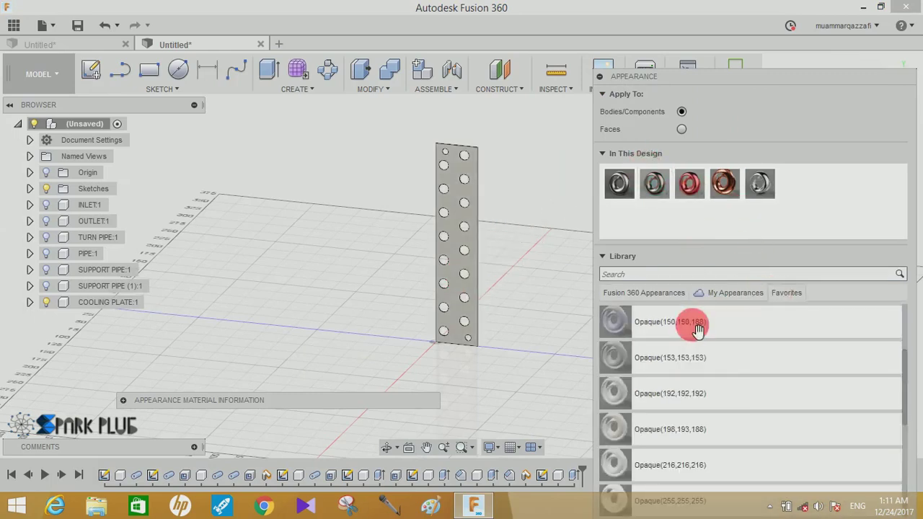
scroll(690, 350, "up", 3)
left_click_drag(700, 331, 472, 237)
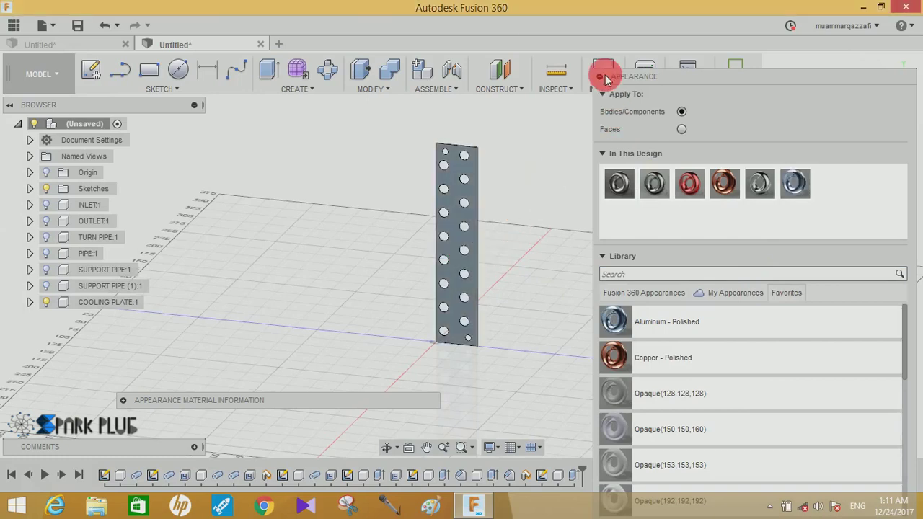
key("Escape")
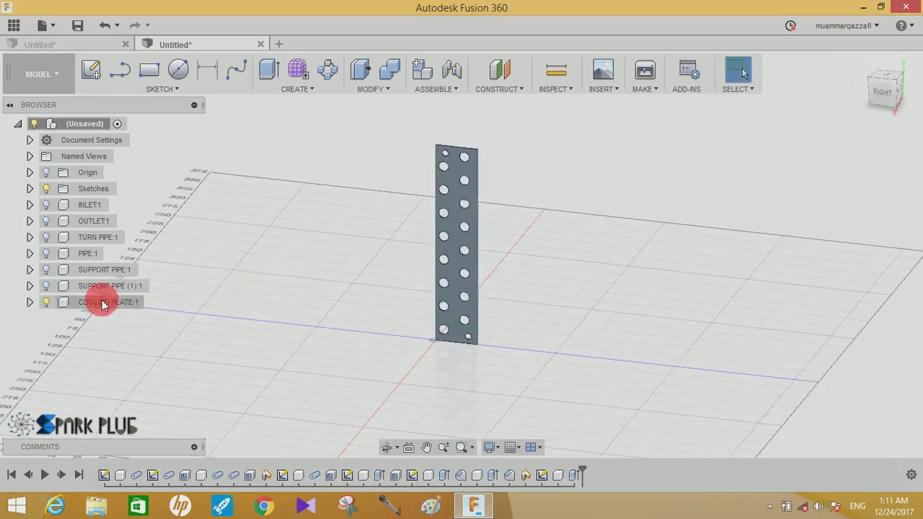
- Hide COOLING PLATE and show Sketch6, the hole-grid plate sketch
left_click(45, 302)
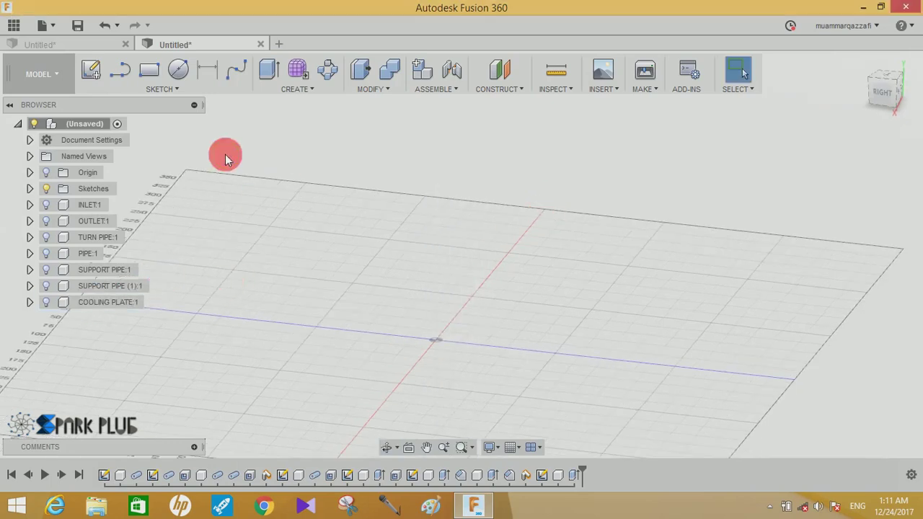
left_click(30, 190)
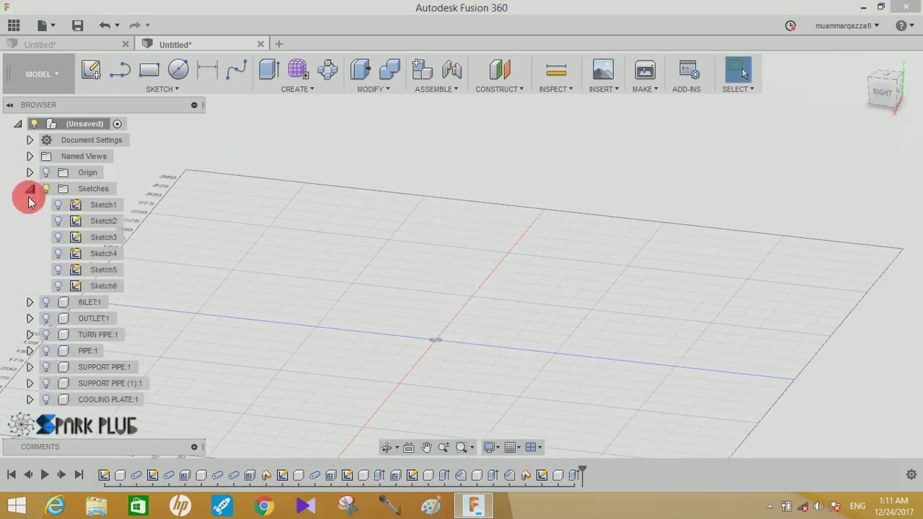
left_click(59, 286)
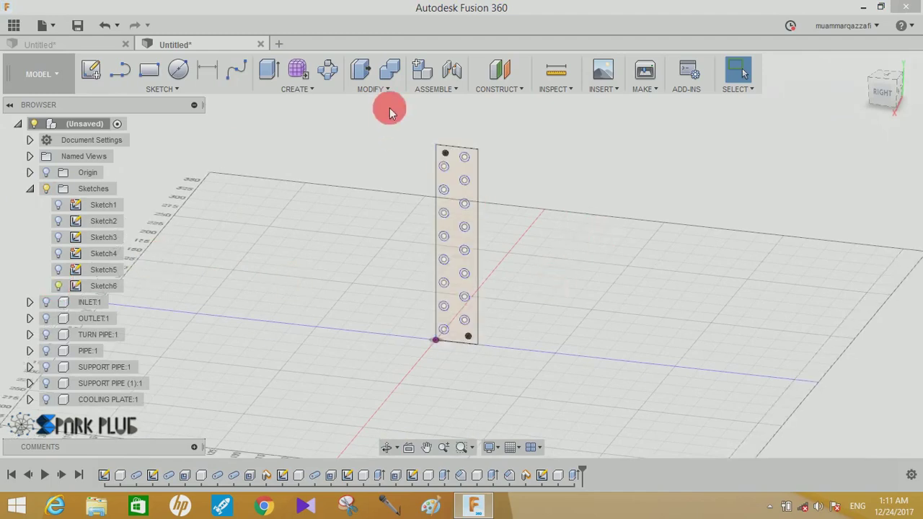
- Extrude the Sketch6 plate profile 0.5 mm as a new component
left_click(265, 75)
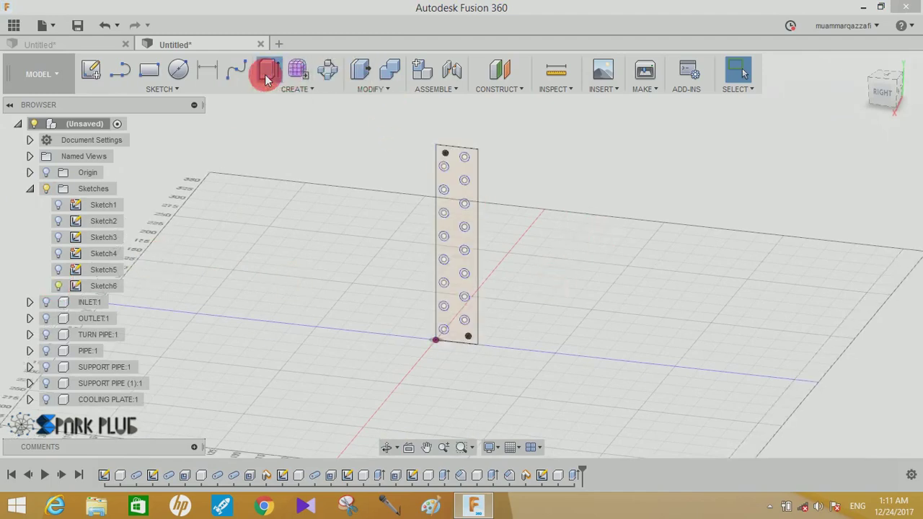
left_click(445, 208)
type("0.5")
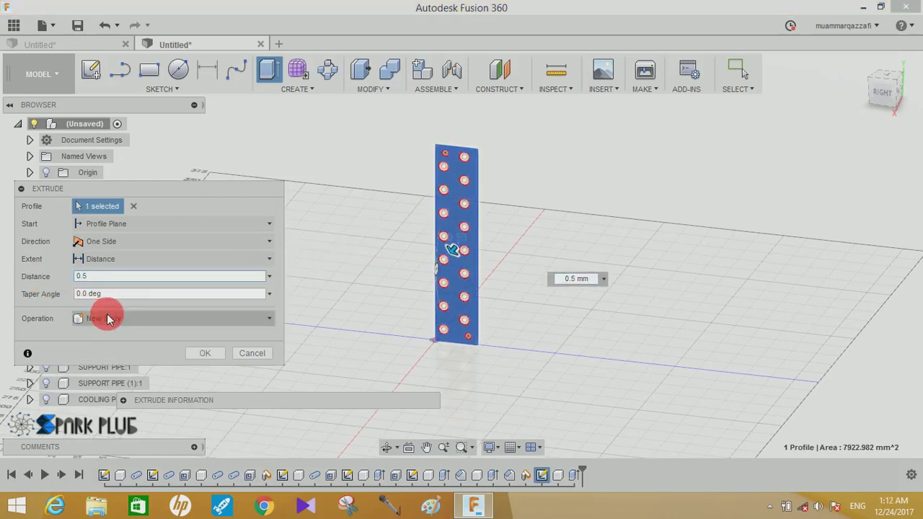
left_click(106, 317)
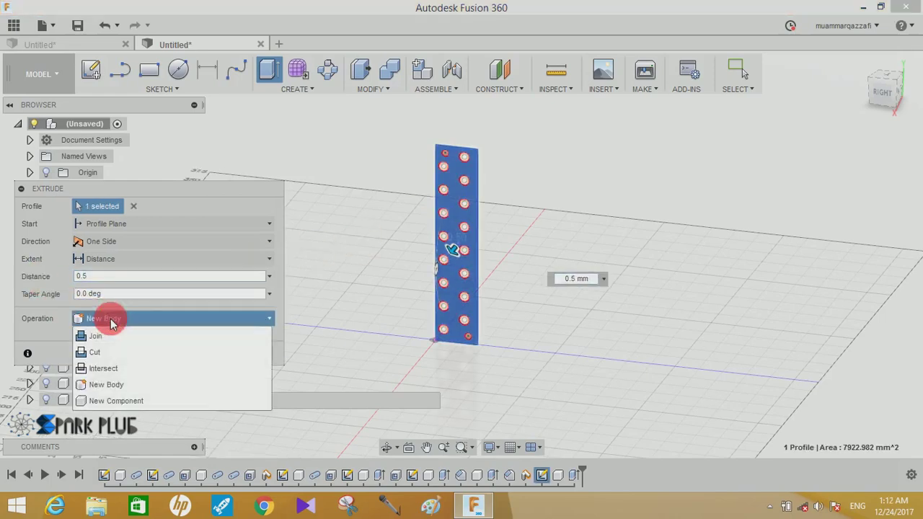
left_click(121, 403)
left_click(206, 353)
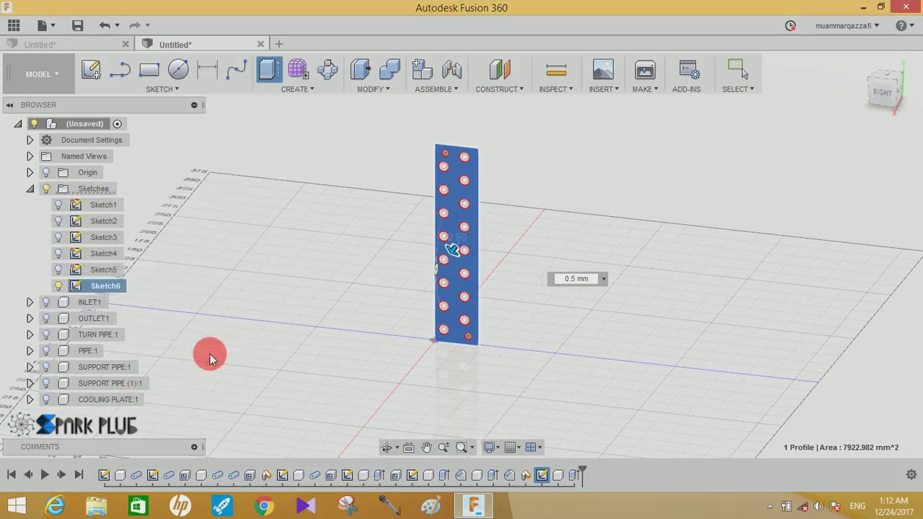
- Move the new plate to the right of the original and recentre the view
left_click(30, 188)
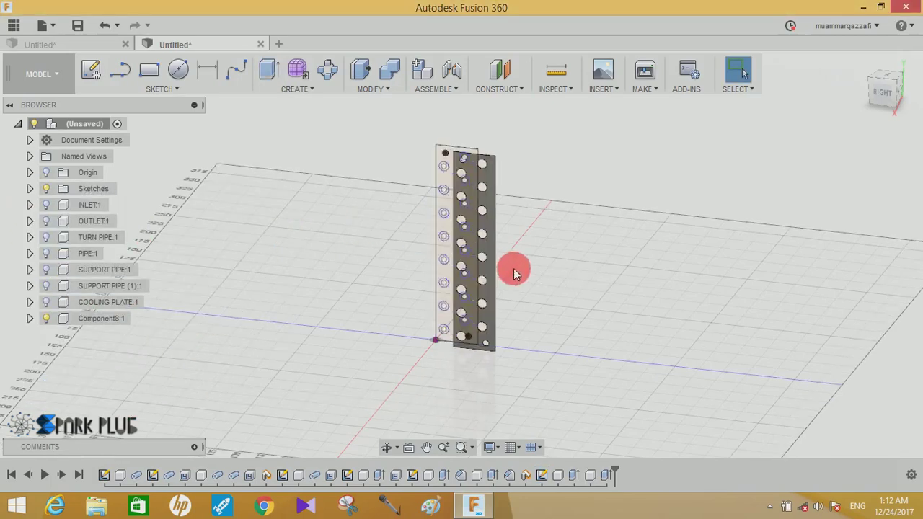
left_click_drag(466, 297, 621, 273)
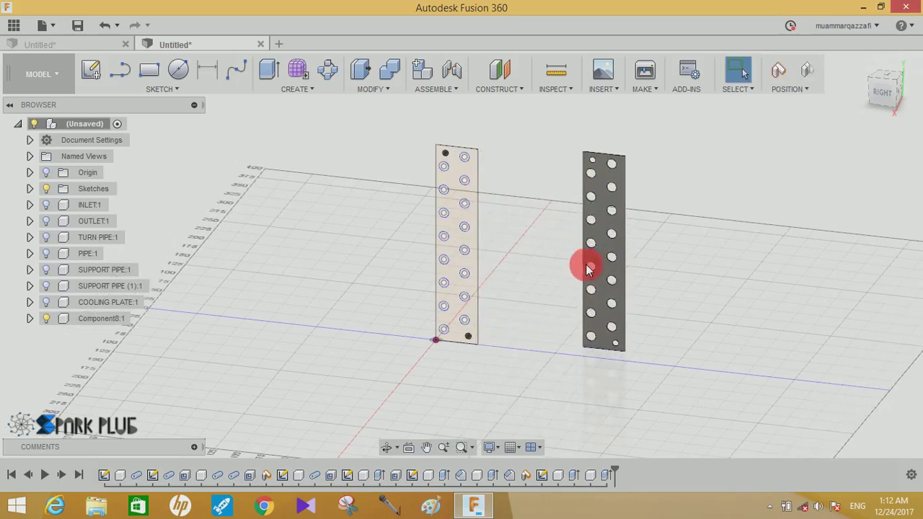
scroll(665, 318, "up", 2)
scroll(643, 260, "up", 2)
middle_click_drag(653, 274, 650, 312)
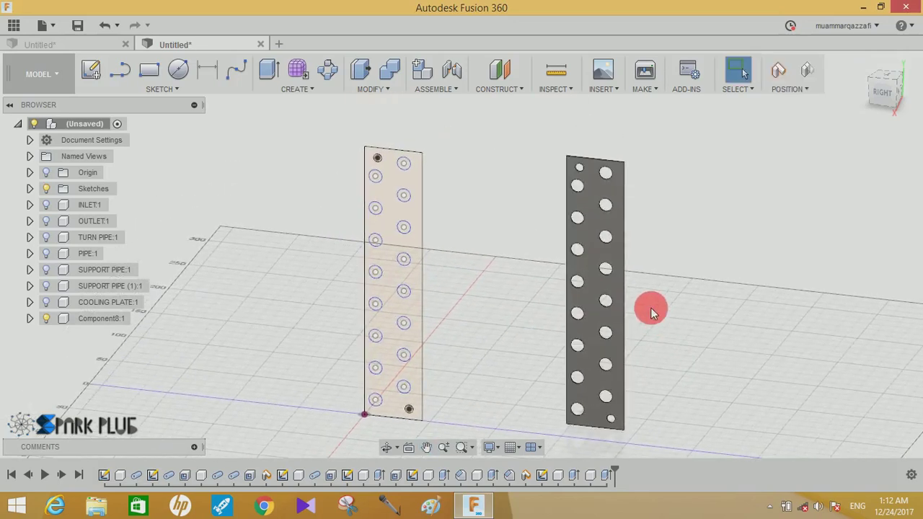
- Hide all sketches and start renaming Component8:1 in the Browser
left_click(45, 188)
middle_click_drag(513, 214, 497, 195)
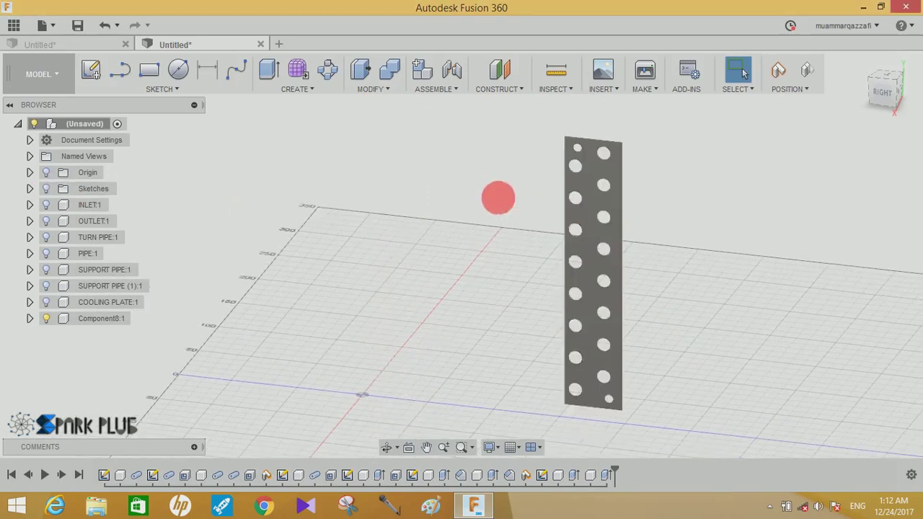
left_click(97, 319)
double_click(102, 324)
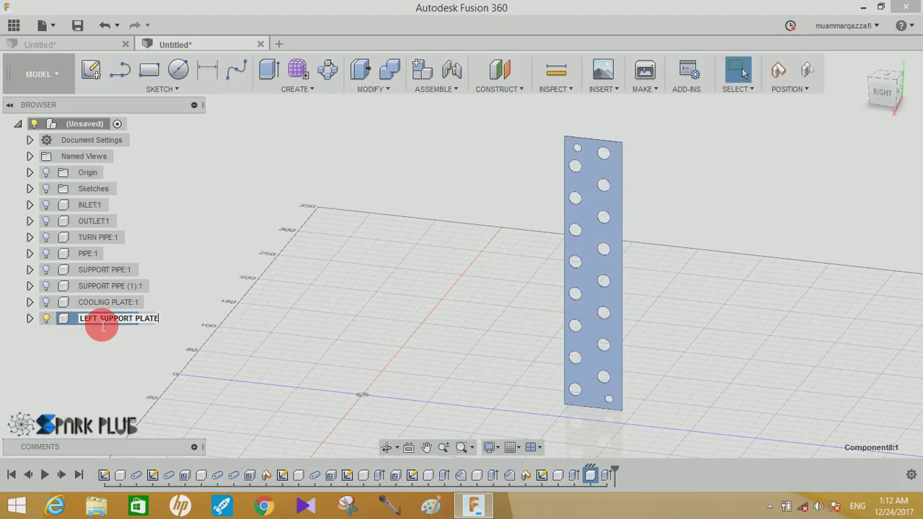
- Commit the LEFT SUPPORT PLATE name and select the plate's narrow top face
left_click(111, 361)
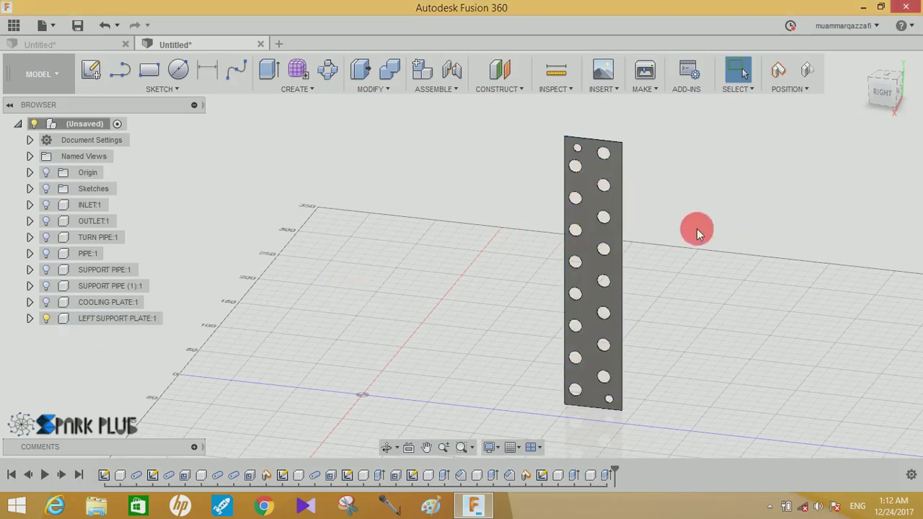
scroll(616, 195, "up", 3)
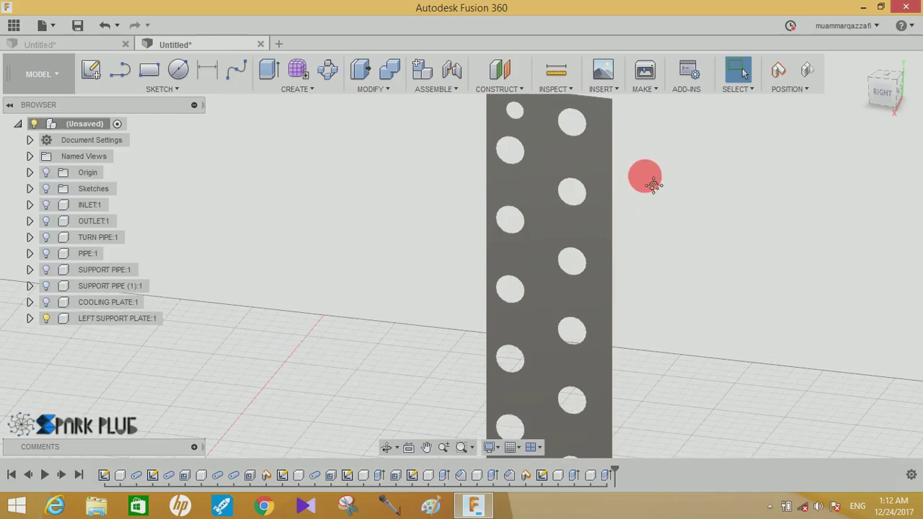
mouse_move(644, 175)
middle_mouse_down("shift")
mouse_move(637, 221)
mouse_move(652, 258)
middle_mouse_up("shift")
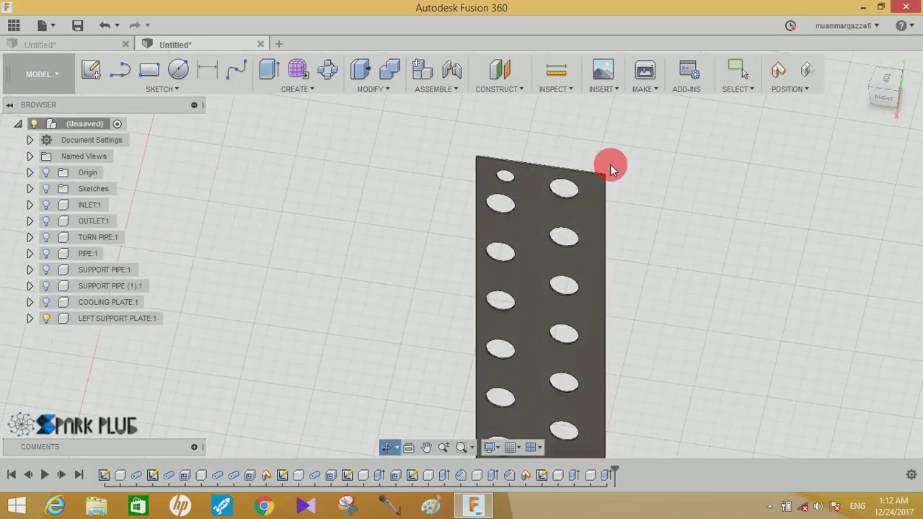
scroll(610, 164, "up", 2)
scroll(609, 165, "up", 3)
scroll(605, 169, "up", 2)
scroll(604, 178, "up", 2)
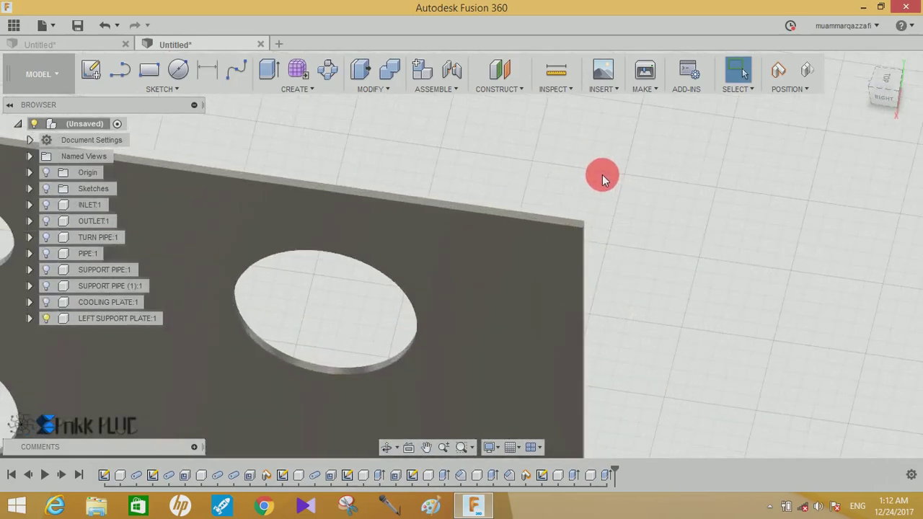
scroll(596, 226, "up", 2)
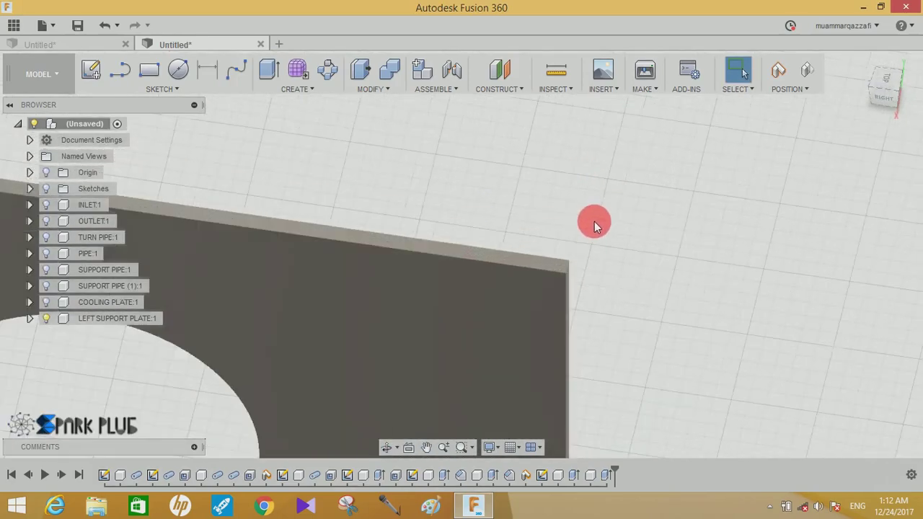
left_click(555, 272)
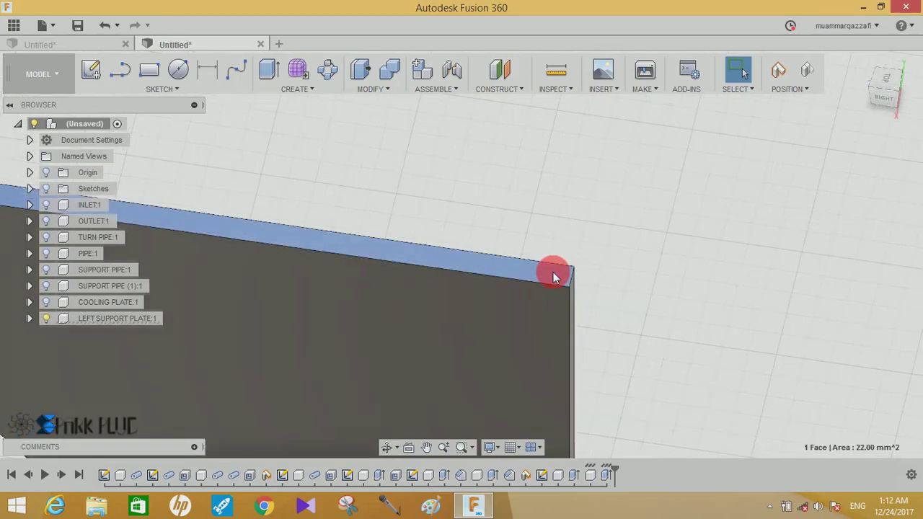
- Start a sketch on the plate's top face with Capture Position, viewed from the top
left_click(96, 72)
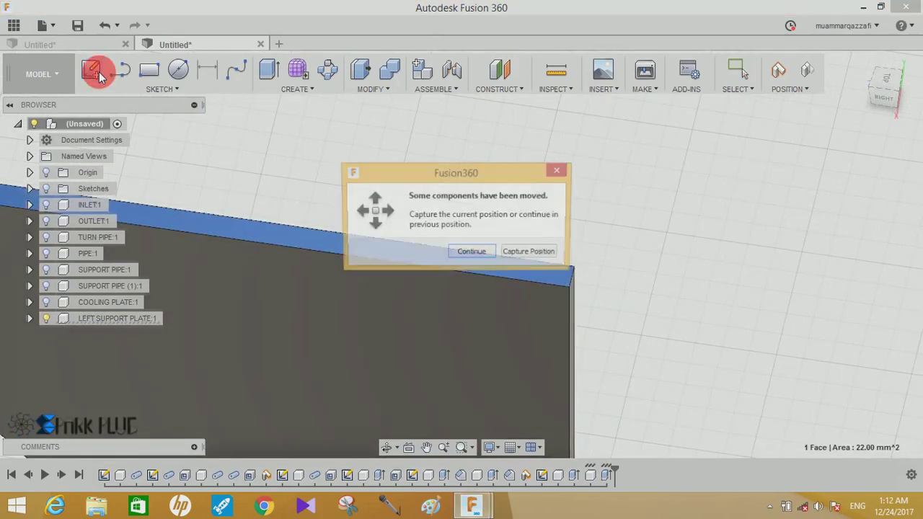
left_click(535, 254)
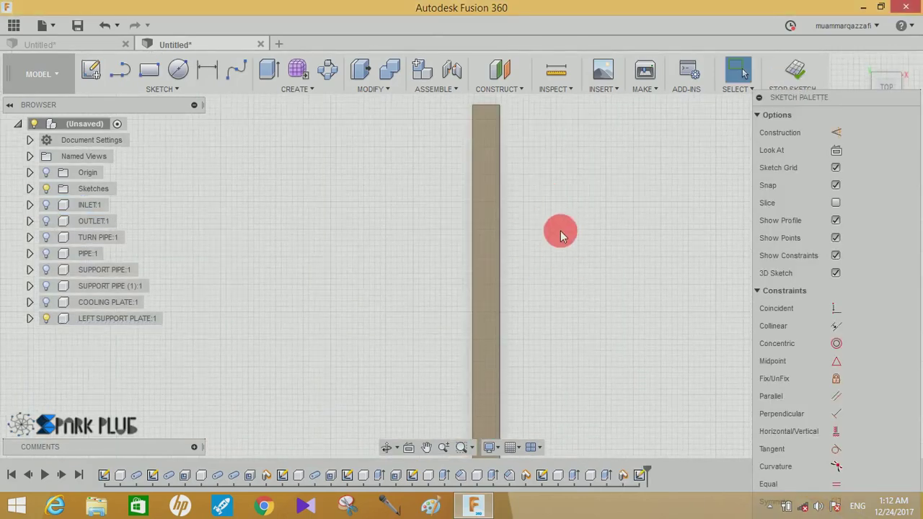
mouse_move(580, 279)
middle_mouse_down("shift")
mouse_move(560, 263)
mouse_move(486, 276)
mouse_move(436, 252)
mouse_move(437, 264)
middle_mouse_up("shift")
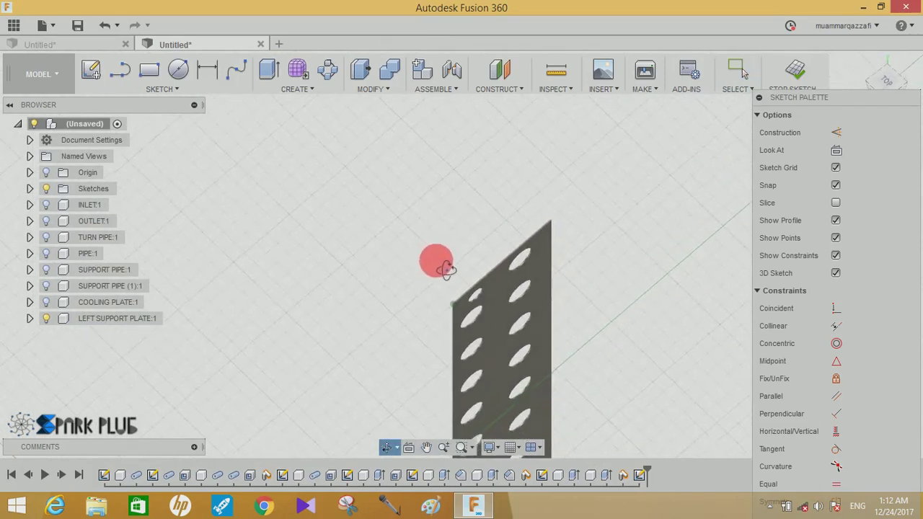
left_click(889, 75)
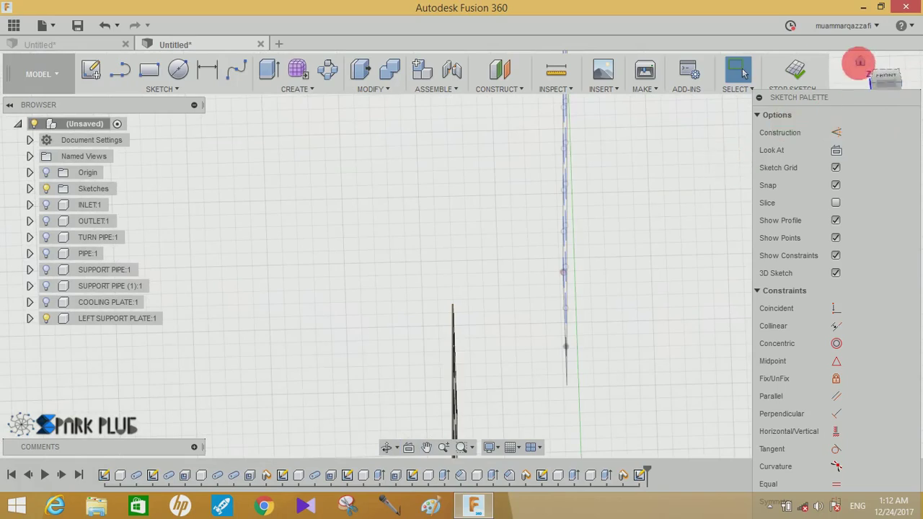
left_click(860, 62)
middle_click_drag(618, 192, 562, 261, "shift")
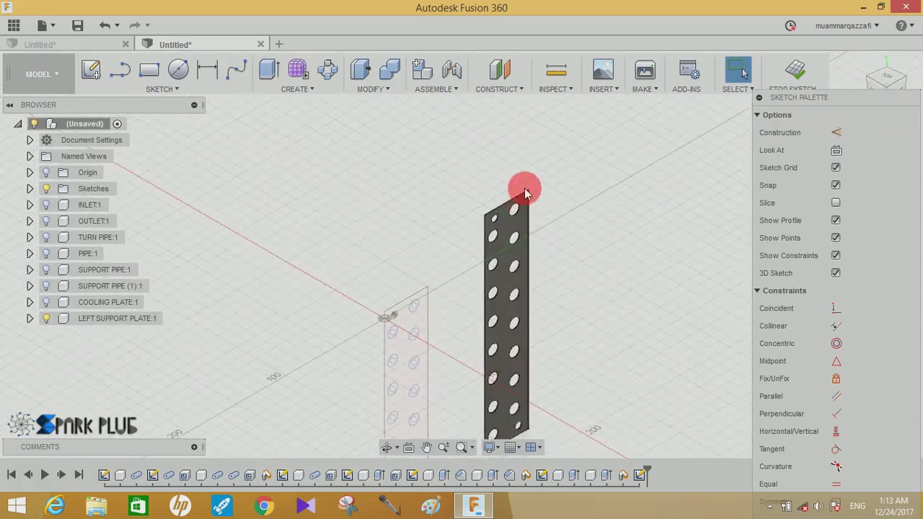
scroll(525, 192, "up", 5)
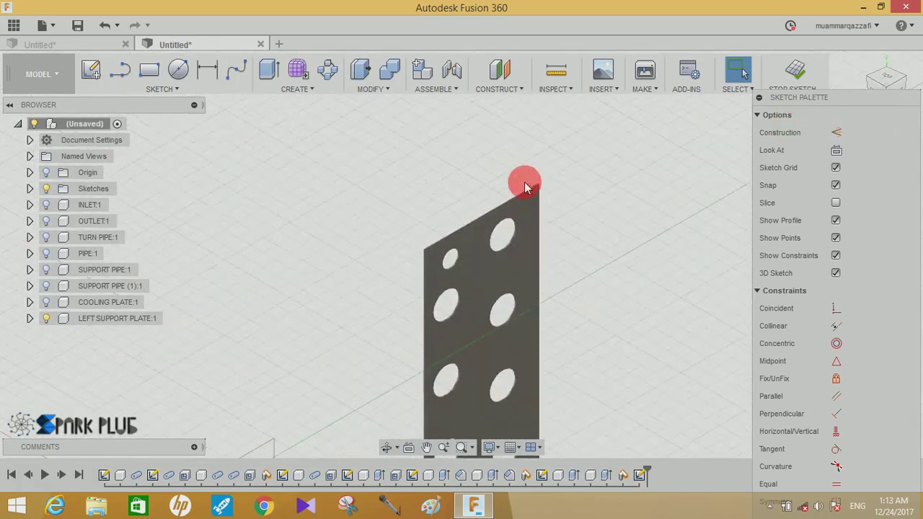
left_click(894, 84)
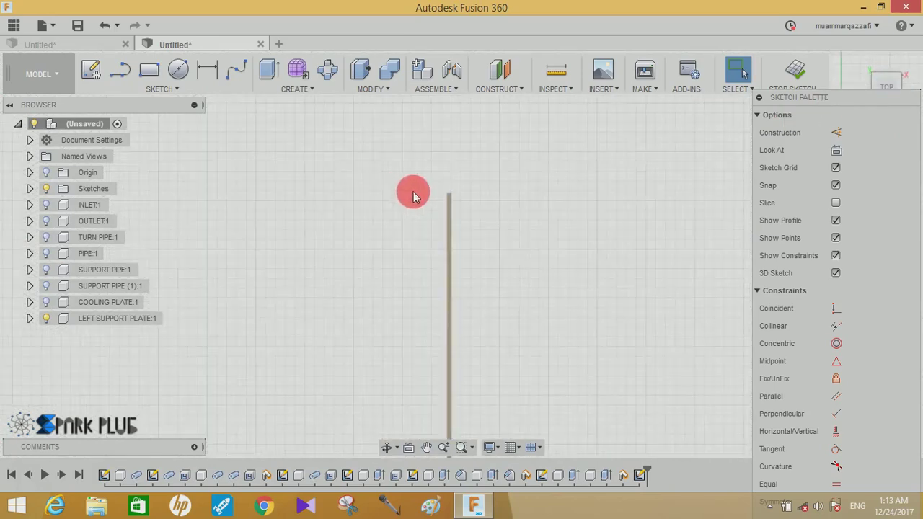
scroll(415, 194, "up", 3)
middle_click_drag(508, 227, 507, 278)
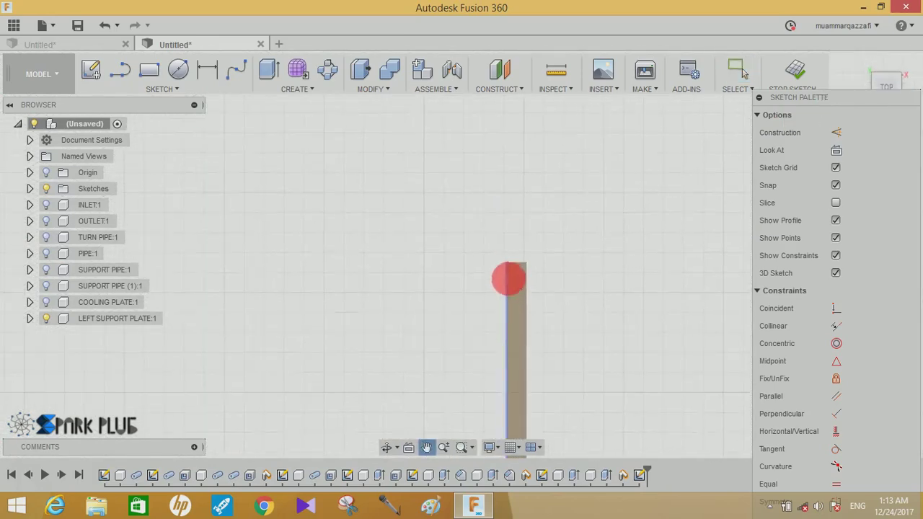
left_click(149, 70)
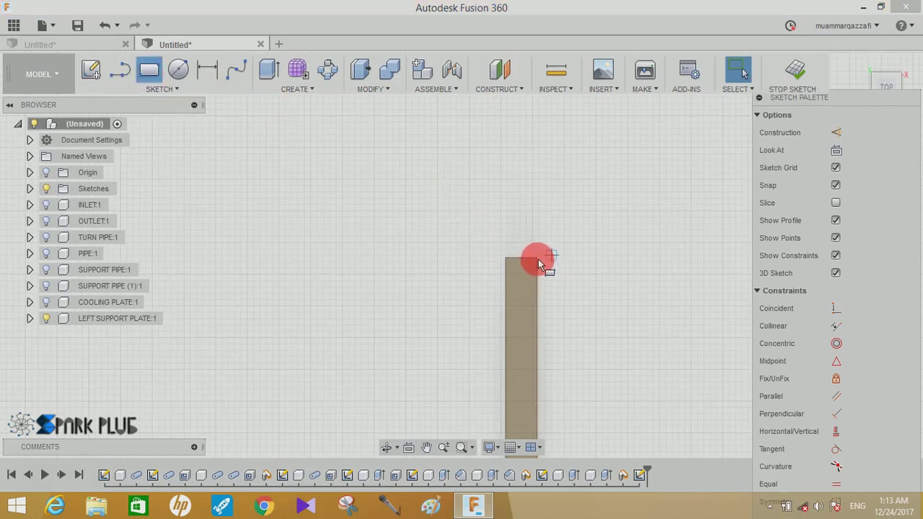
- Draw a rectangle from the plate's top corner and dimension its length to 20 mm
left_click(342, 206)
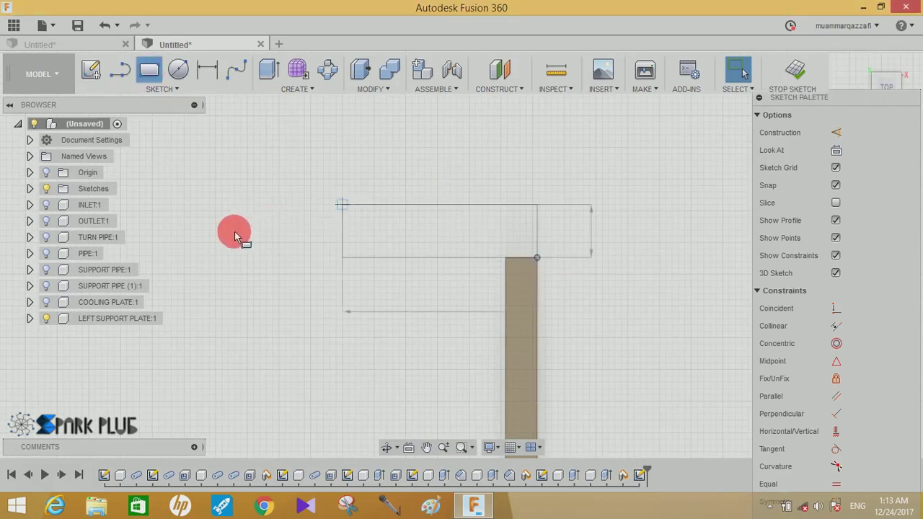
left_click(227, 232)
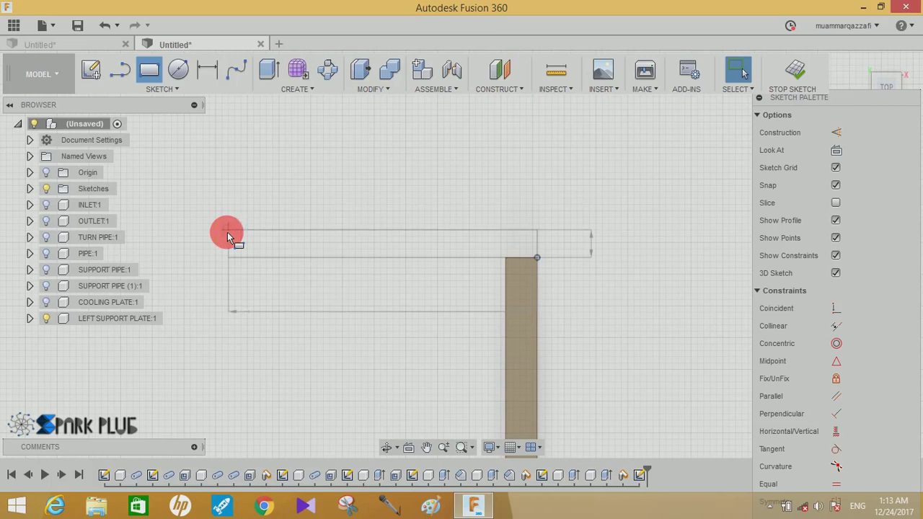
left_click(207, 69)
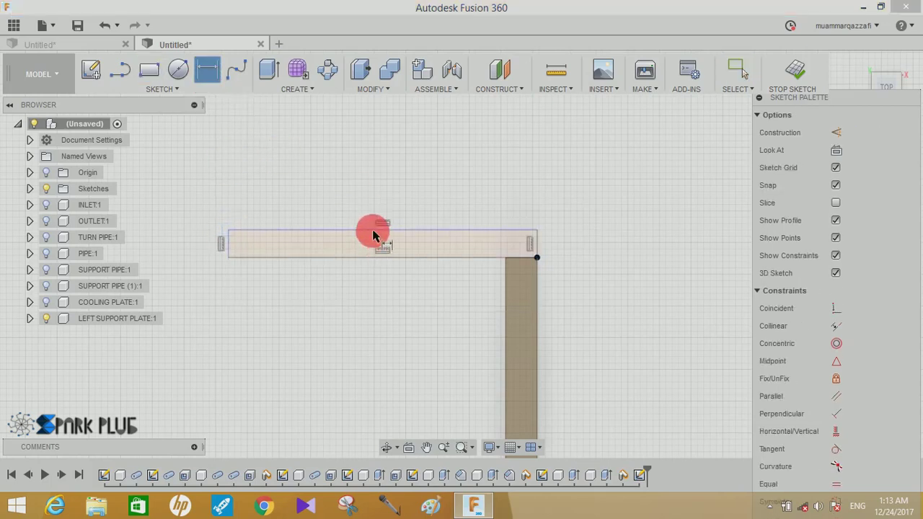
left_click(375, 202)
left_click(377, 174)
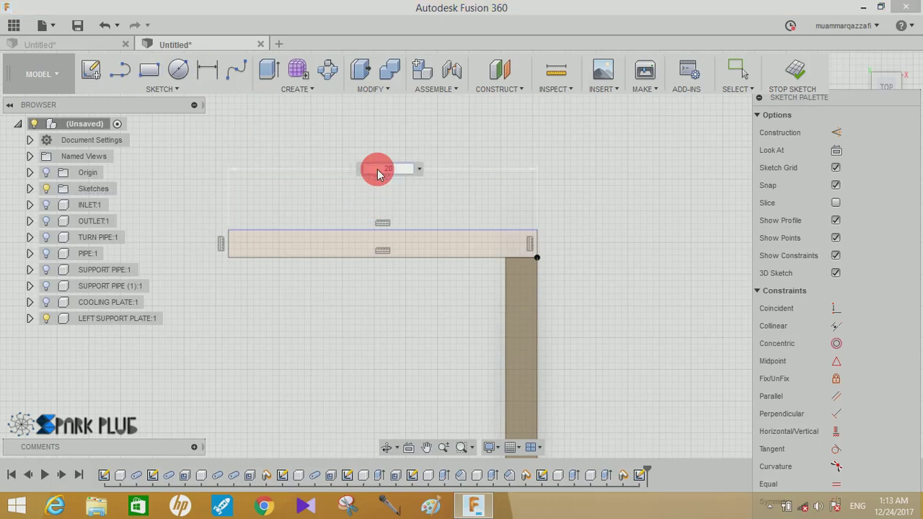
key("Return")
- Dimension the rectangle's short right edge to a 0.5 mm height
scroll(366, 241, "down", 3)
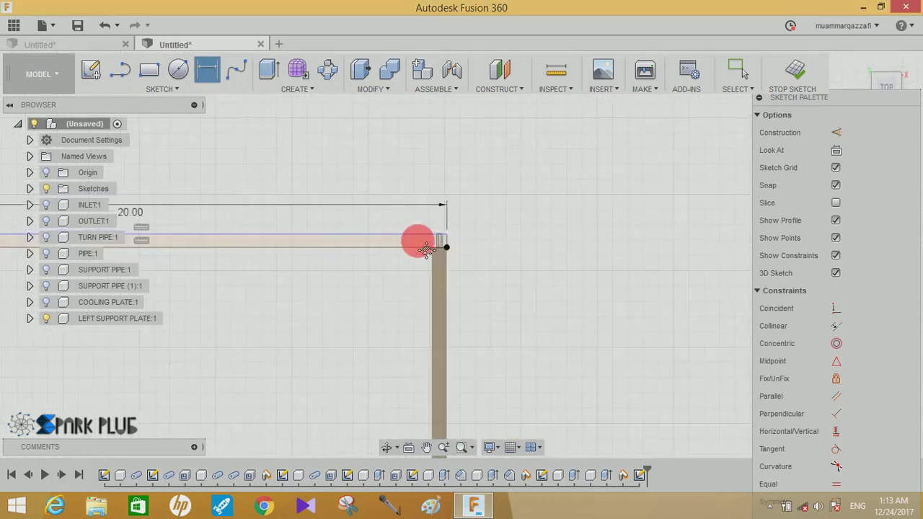
middle_click_drag(426, 248, 548, 255)
scroll(509, 249, "up", 2)
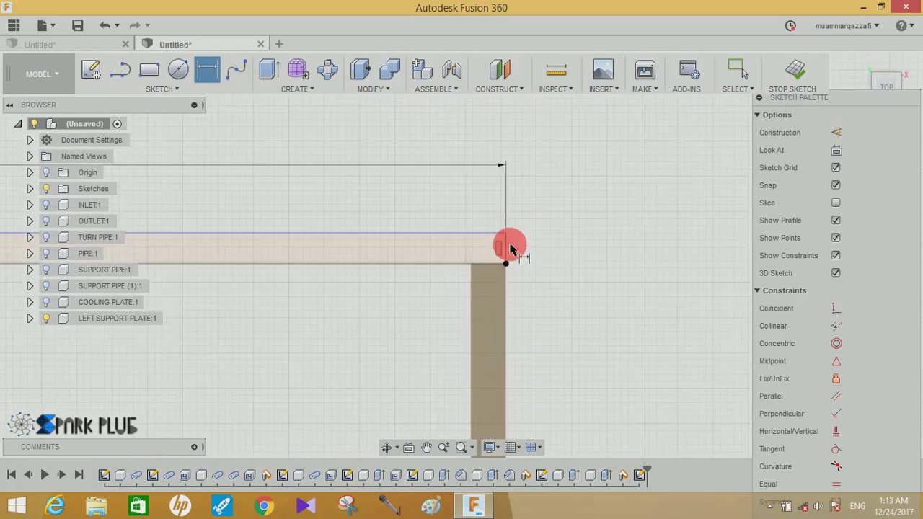
left_click(507, 247)
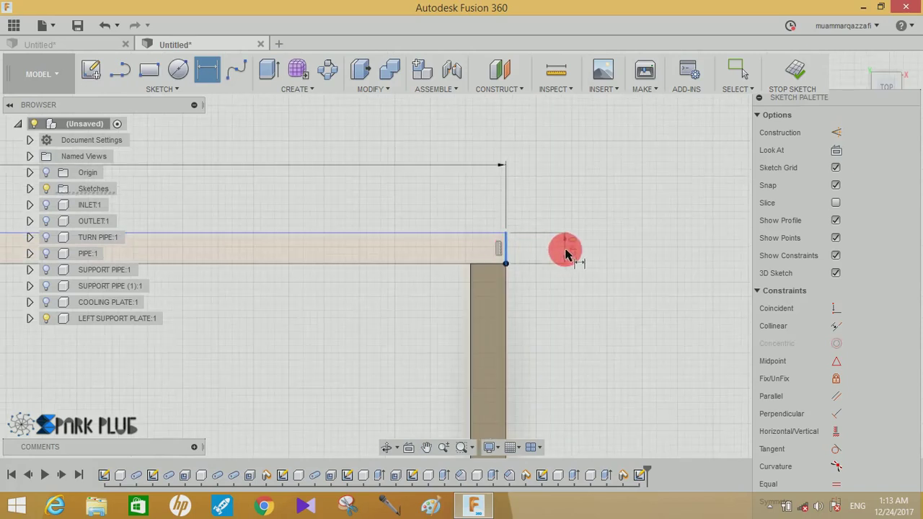
left_click(566, 252)
type("0.5")
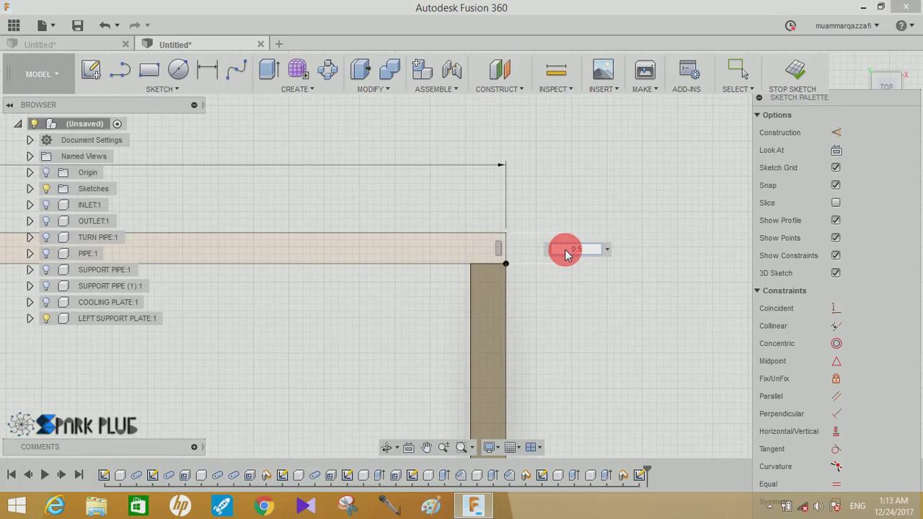
key("Return")
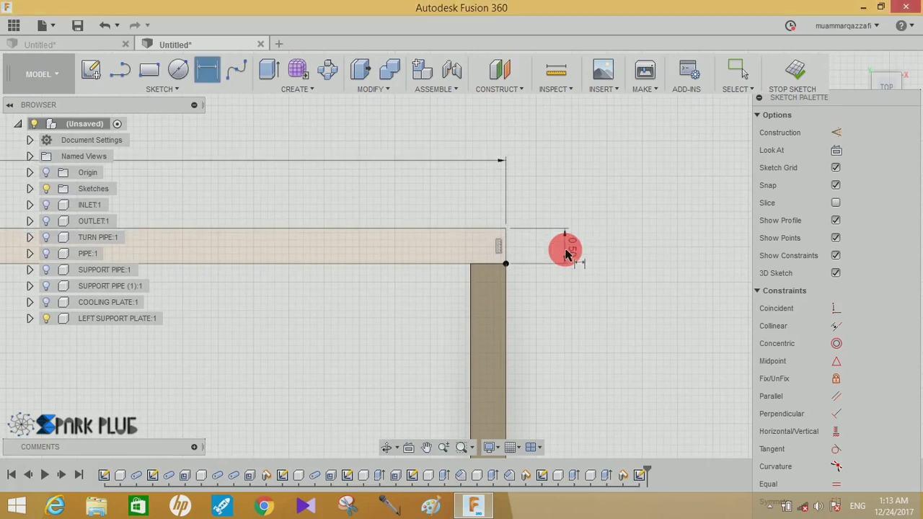
scroll(581, 303, "down", 2)
left_click(268, 70)
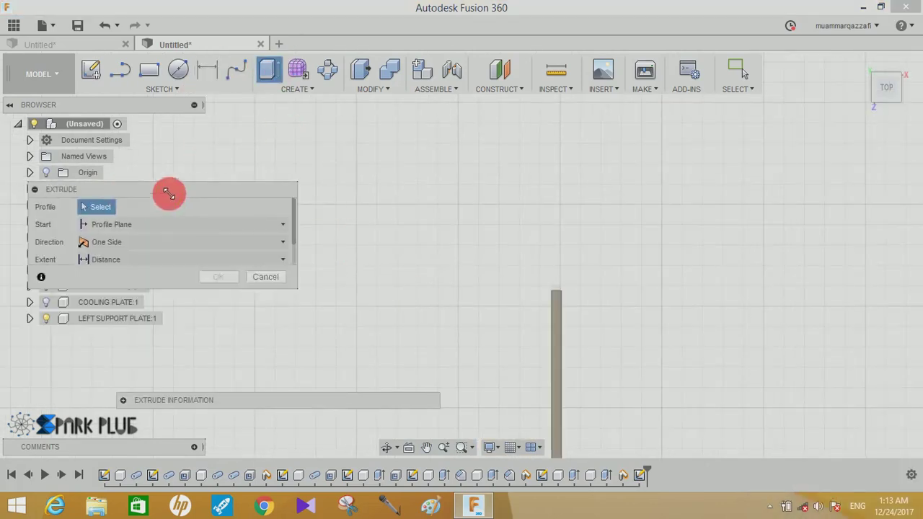
- Extrude the thin rectangle -210 mm into a flange body on the left plate
left_click(47, 189)
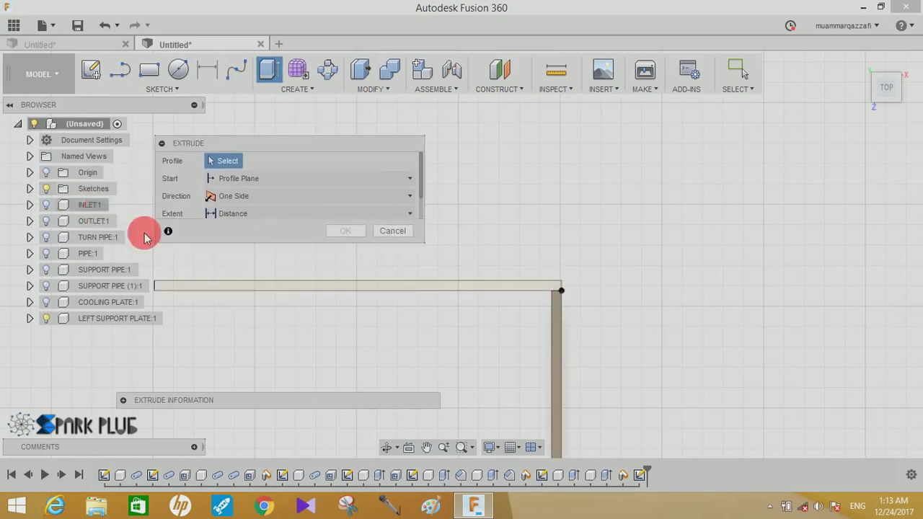
left_click(572, 277)
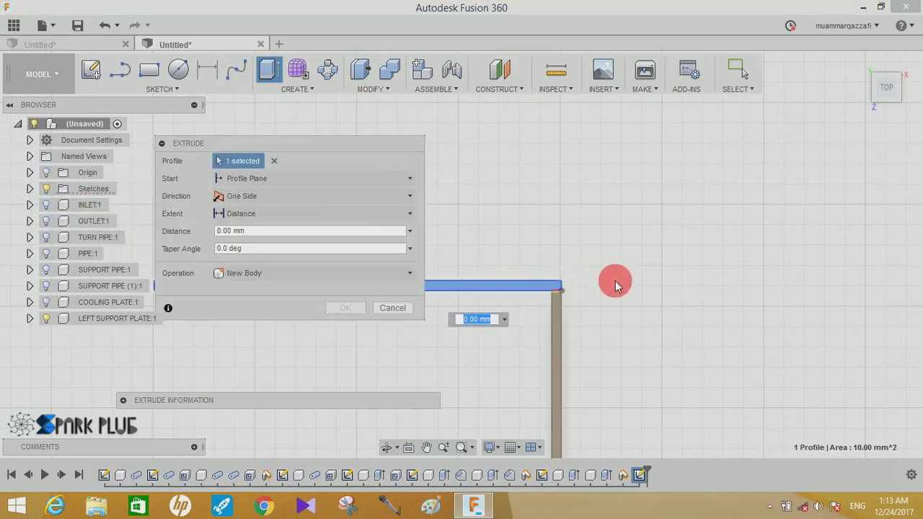
mouse_move(587, 272)
middle_mouse_down("shift")
mouse_move(485, 218)
mouse_move(613, 255)
middle_mouse_up("shift")
middle_click_drag(677, 376, 644, 264)
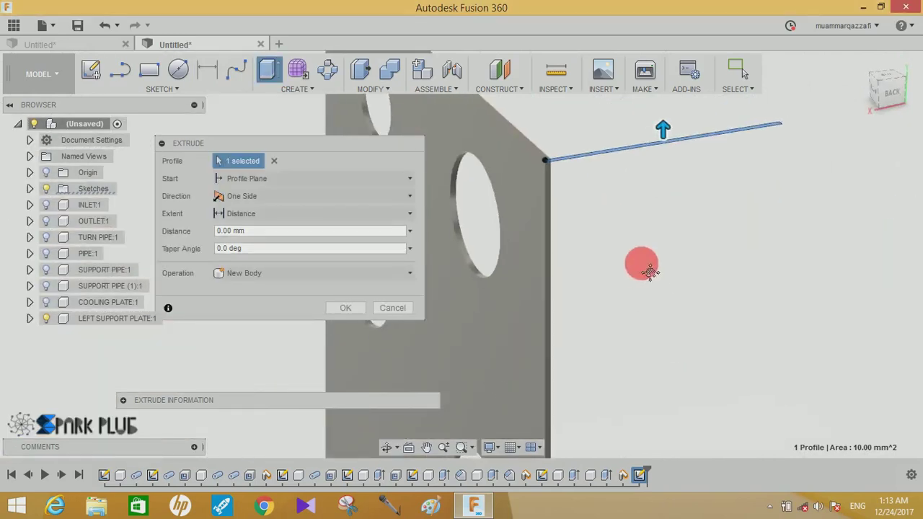
left_click(339, 229)
key("ctrl+a")
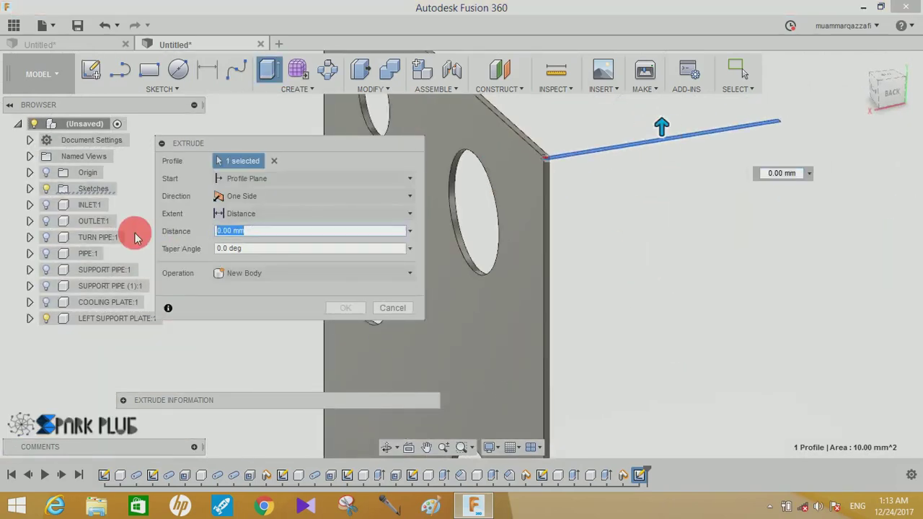
type("-210")
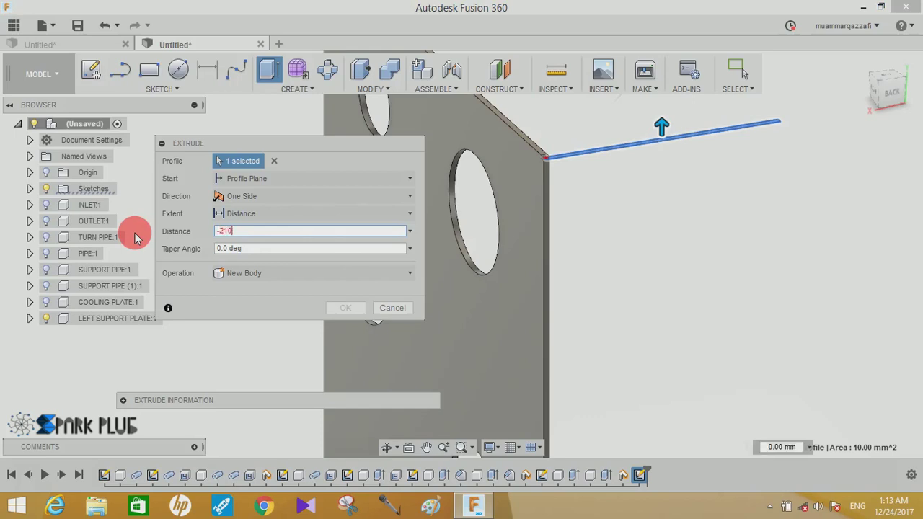
left_click(344, 307)
scroll(749, 274, "down", 2)
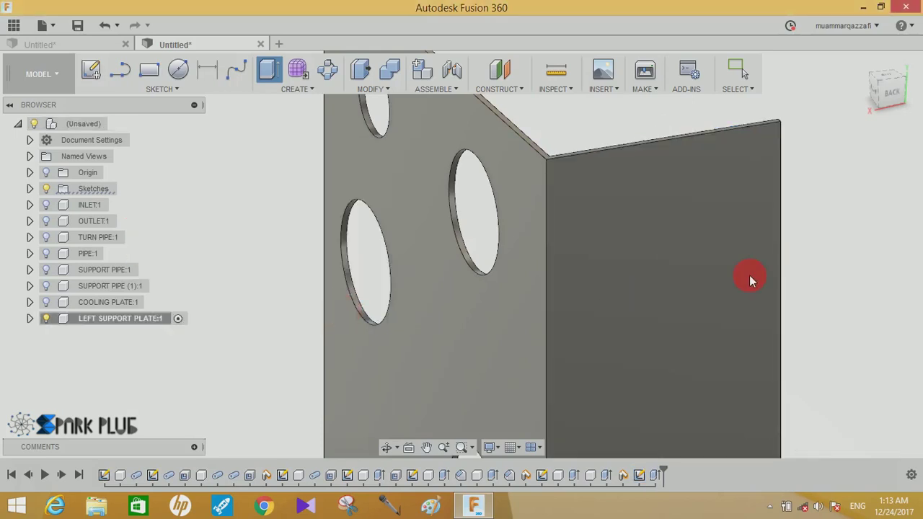
scroll(749, 275, "down", 3)
scroll(749, 274, "down", 3)
scroll(749, 288, "down", 3)
- Hide the LEFT SUPPORT PLATE to expose the holed plate sketch
middle_click_drag(759, 296, 680, 212)
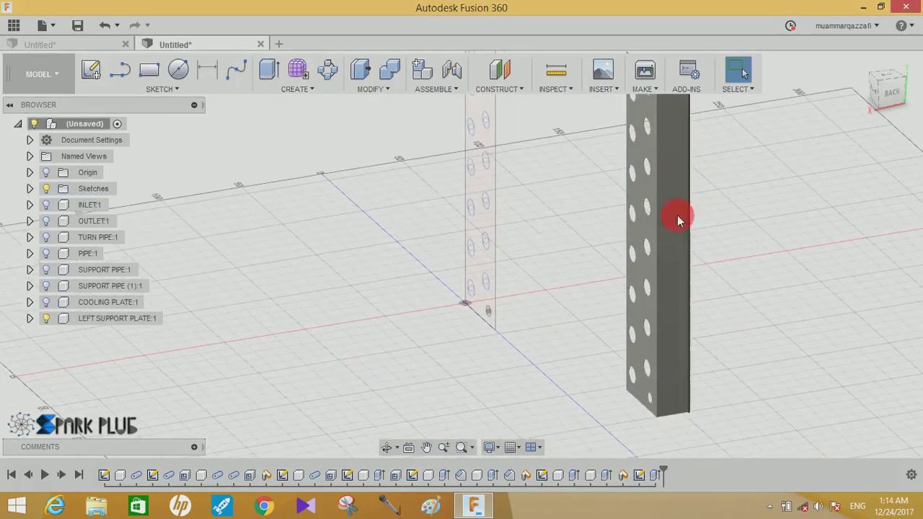
mouse_move(719, 288)
middle_mouse_down()
mouse_move(635, 330)
mouse_move(583, 315)
mouse_move(710, 322)
mouse_move(725, 315)
mouse_move(714, 284)
mouse_move(721, 362)
mouse_move(718, 328)
middle_mouse_up()
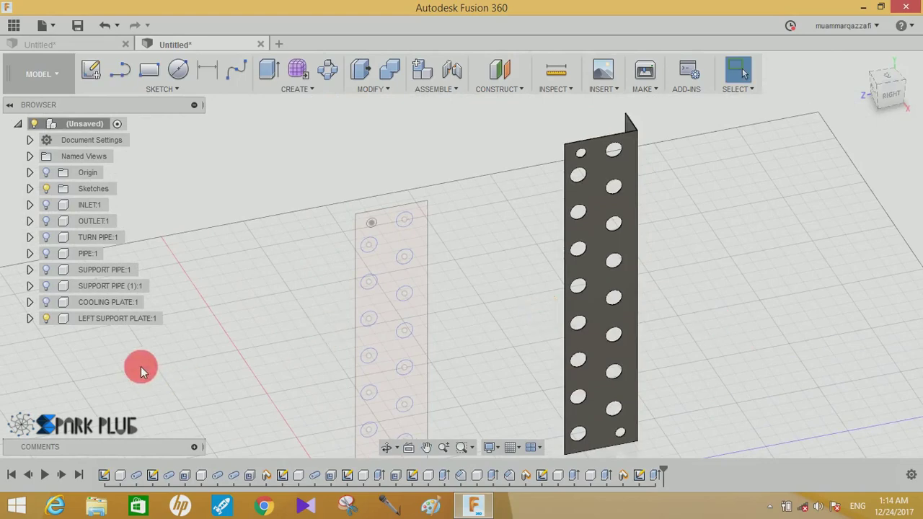
left_click(47, 319)
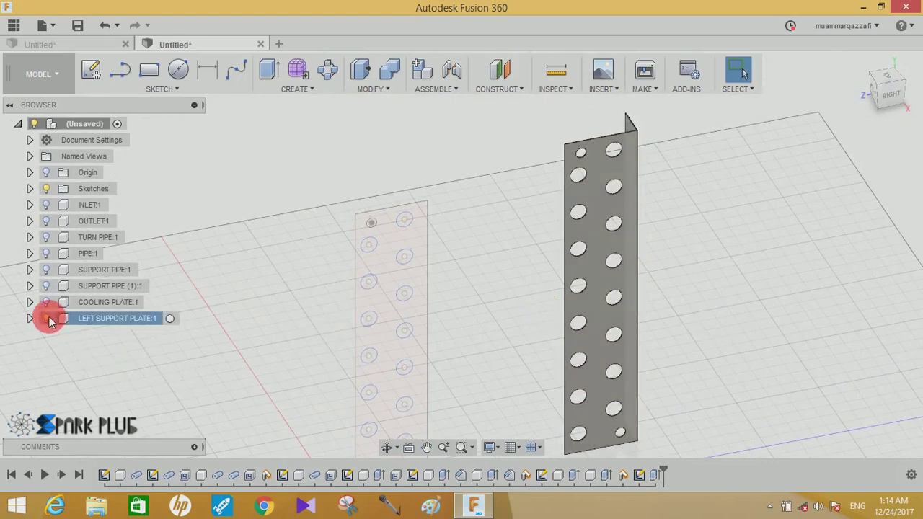
left_click(46, 318)
mouse_move(313, 257)
middle_mouse_down()
mouse_move(310, 175)
mouse_move(303, 193)
middle_mouse_up()
- Extrude the holed plate profile 0.5 mm as a New Component
left_click(268, 69)
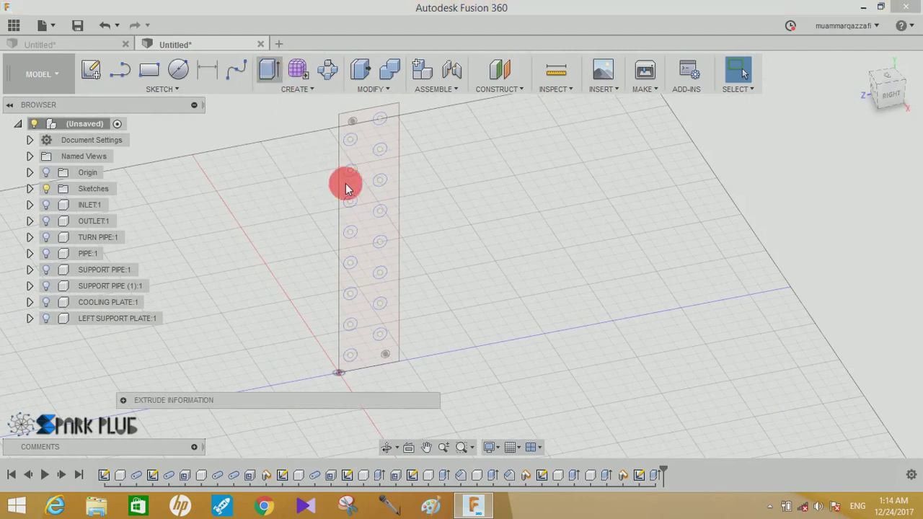
left_click(378, 148)
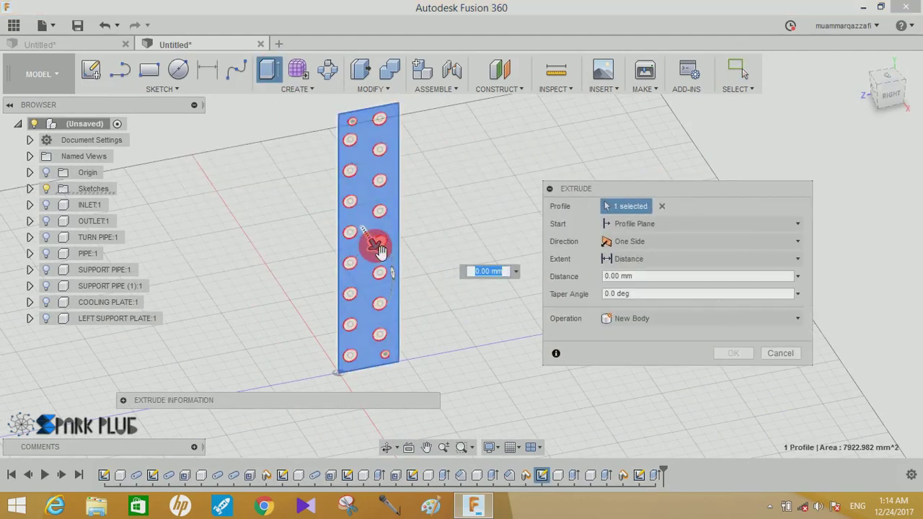
left_click_drag(380, 249, 490, 276)
left_click(638, 277)
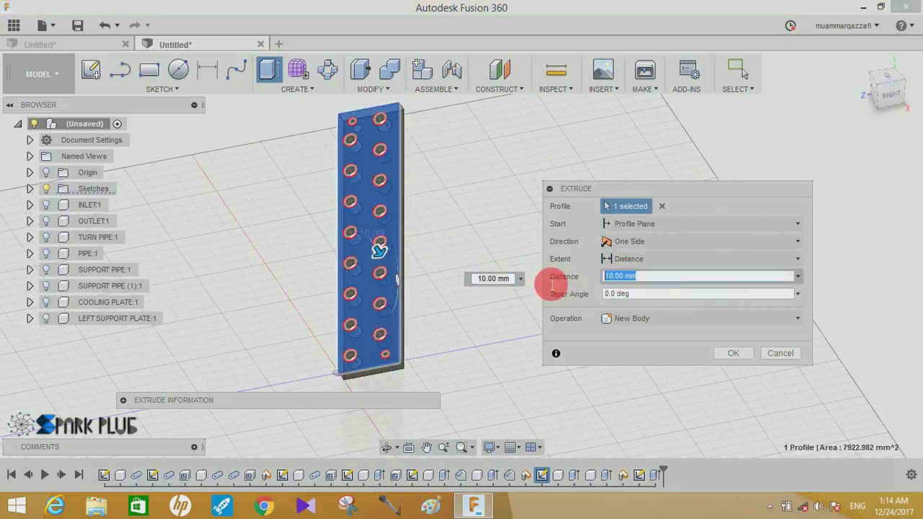
type("5")
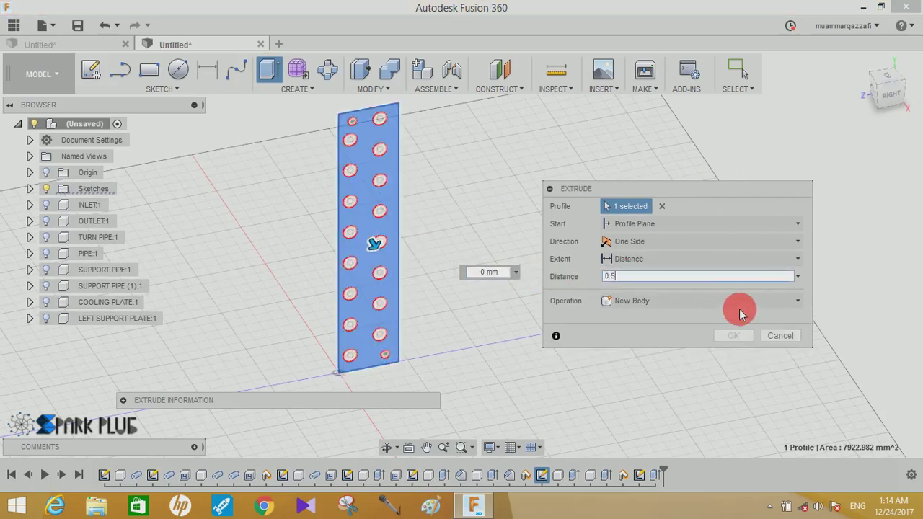
left_click(739, 318)
left_click(697, 385)
left_click(726, 352)
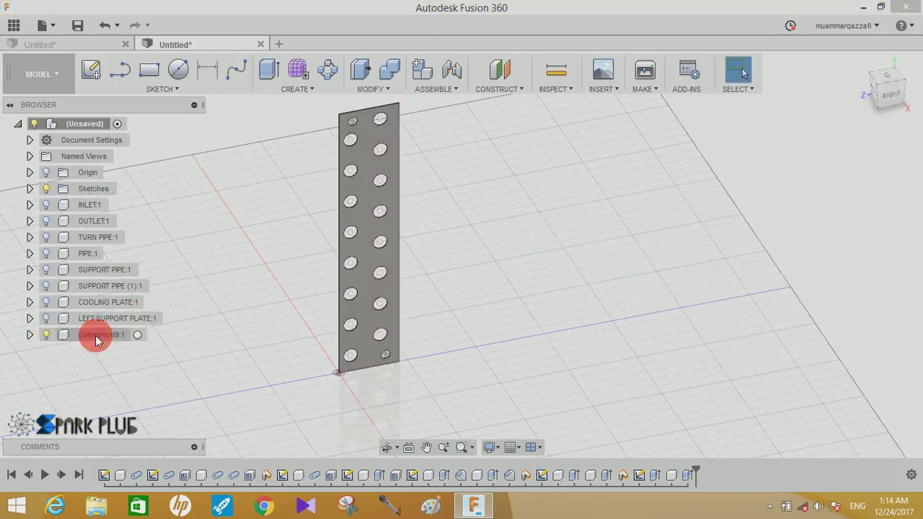
- Start renaming Component9:1 in the Browser to RIGHT SUPPORT PLATE
double_click(98, 336)
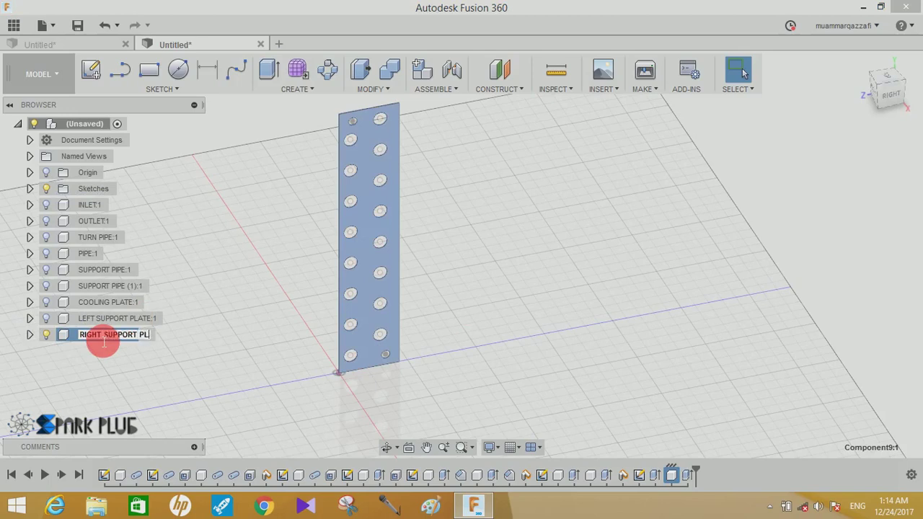
- Commit the RIGHT SUPPORT PLATE name, drag the plate right, and select its top face
left_click(273, 253)
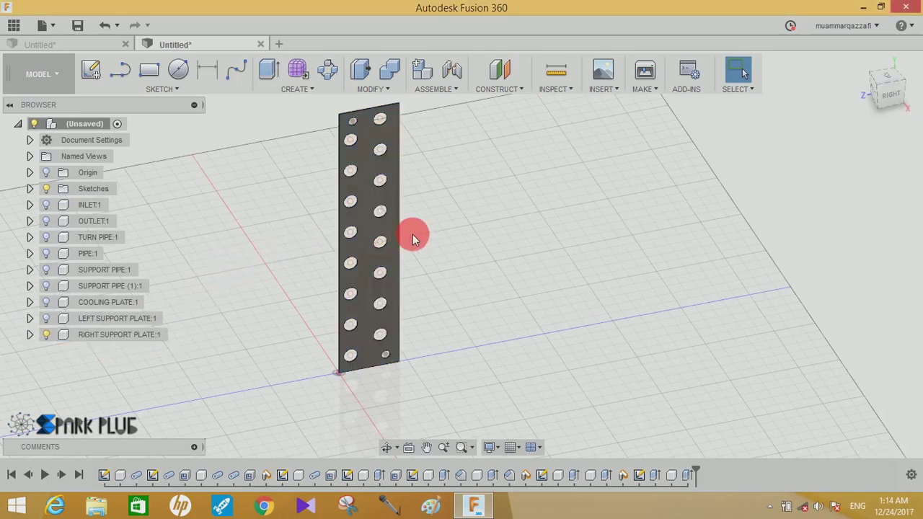
middle_click_drag(412, 238, 411, 231)
left_click_drag(371, 199, 587, 212)
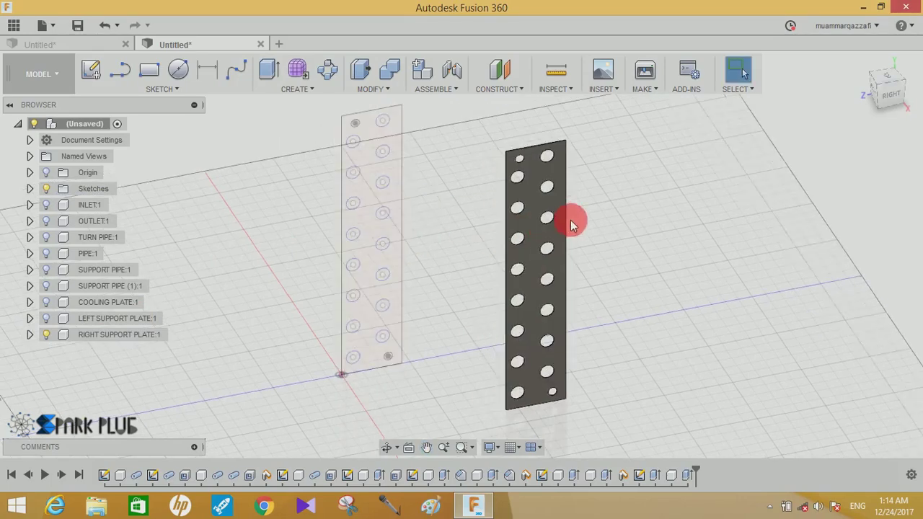
scroll(569, 155, "up", 5)
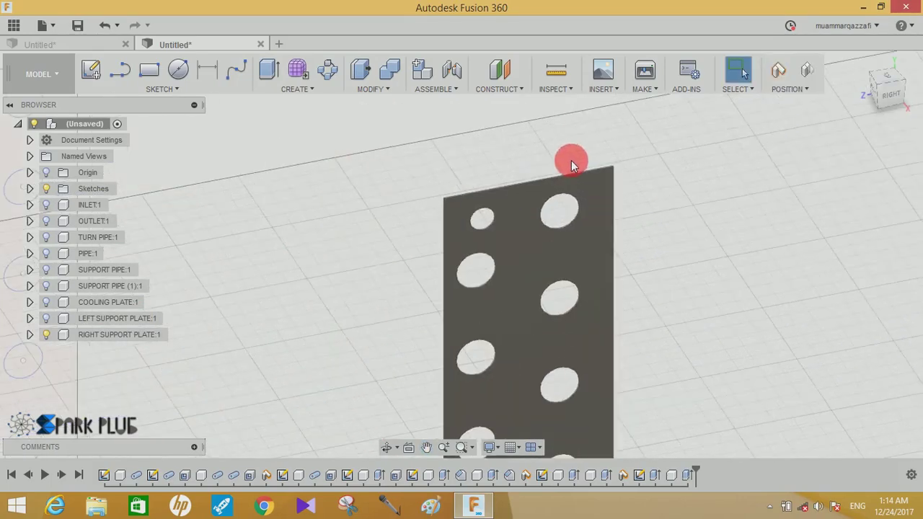
middle_click_drag(583, 180, 604, 144, "shift")
scroll(604, 146, "up", 2)
scroll(606, 148, "up", 2)
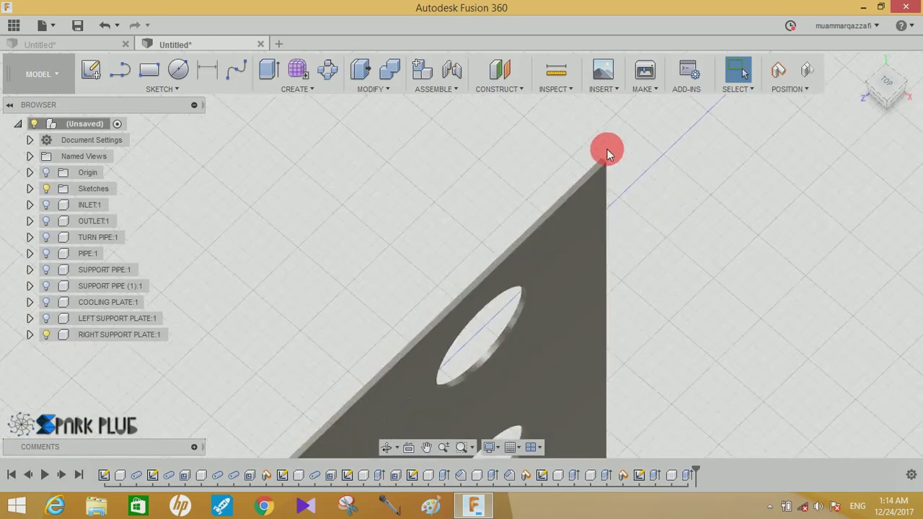
scroll(607, 150, "up", 2)
left_click(579, 204)
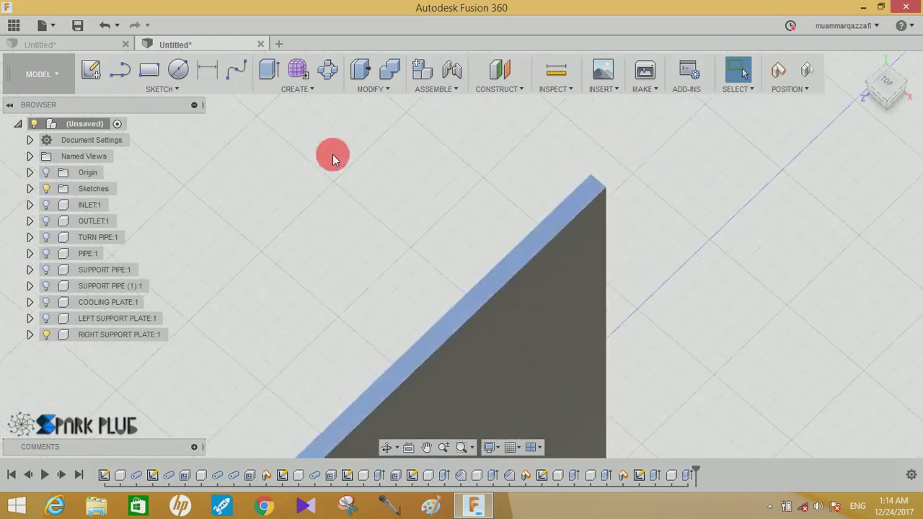
- Start a Capture Position sketch on the plate's top face and draw a thin rectangle
left_click(93, 73)
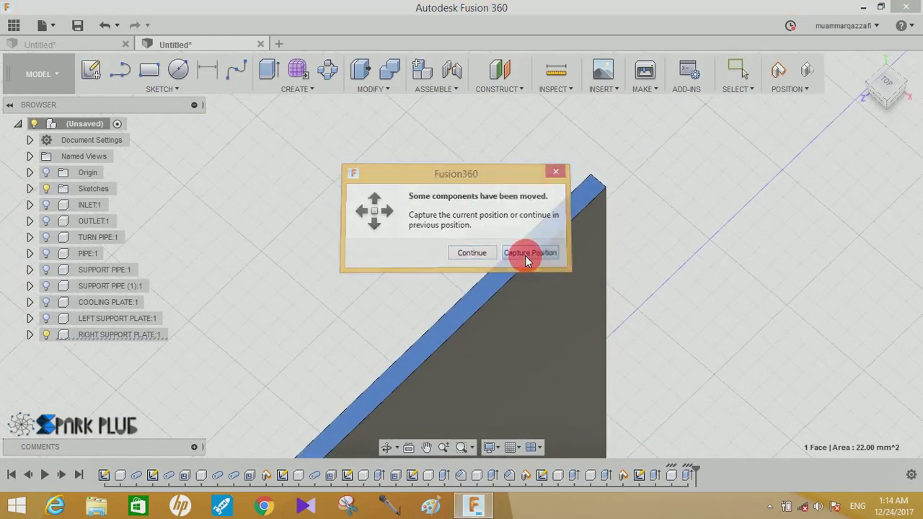
left_click(527, 253)
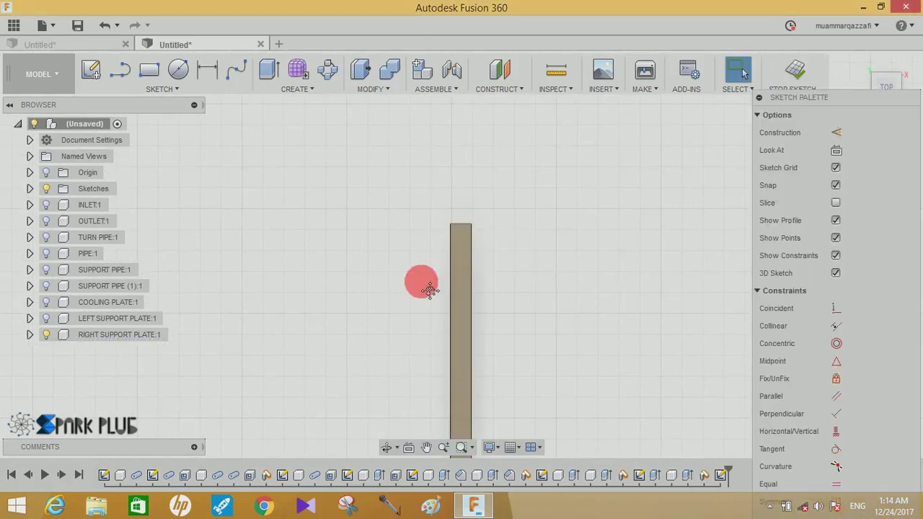
left_click(151, 70)
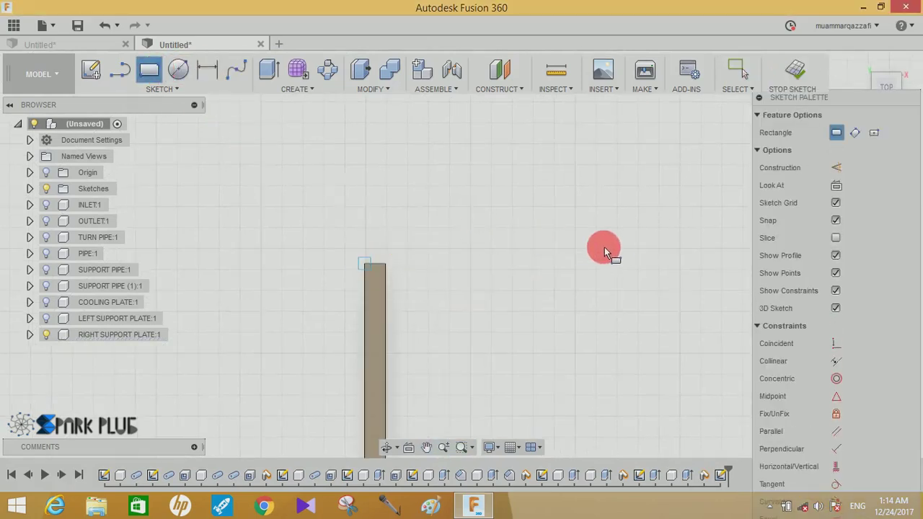
left_click(627, 238)
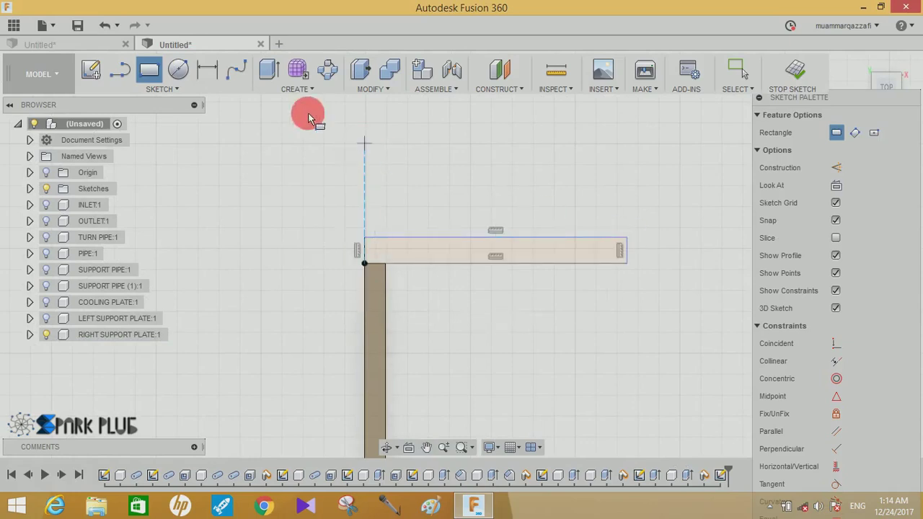
- Dimension the rectangle 20 mm long and 0.5 mm high
left_click(204, 70)
left_click(411, 239)
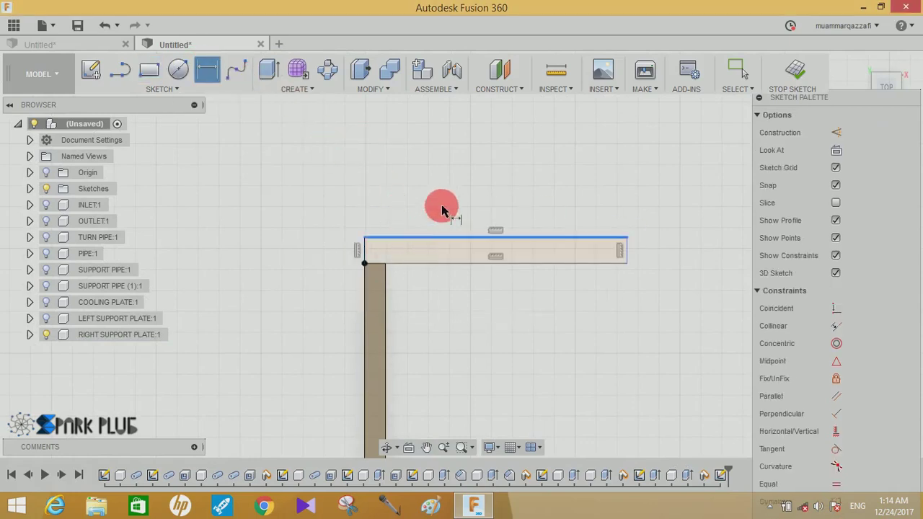
left_click(444, 201)
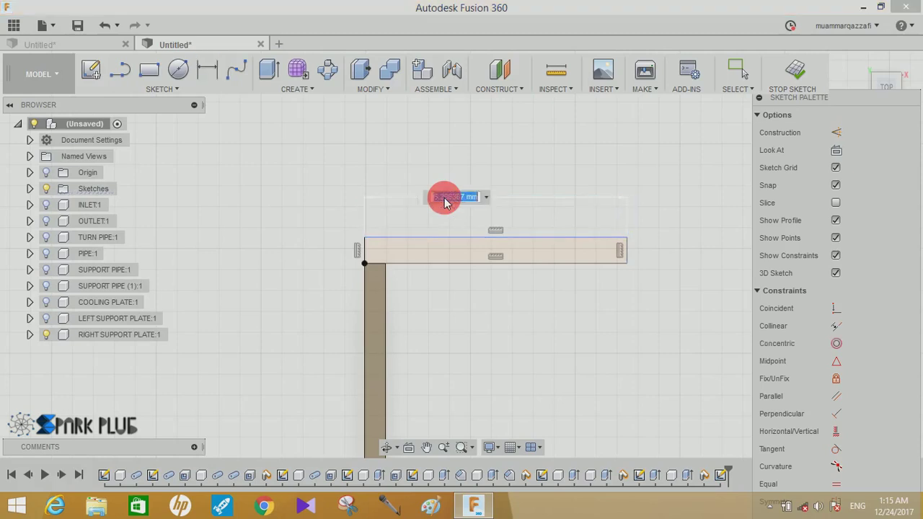
type("20")
key("Return")
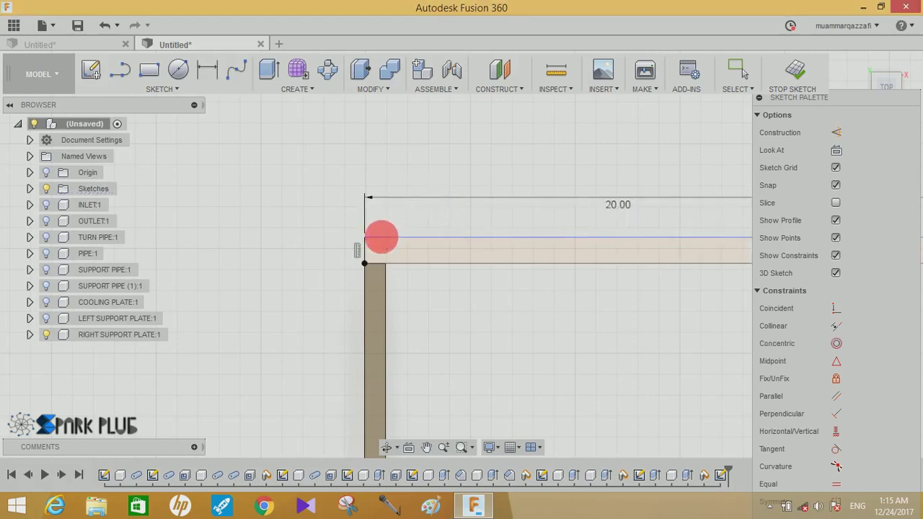
left_click(353, 254)
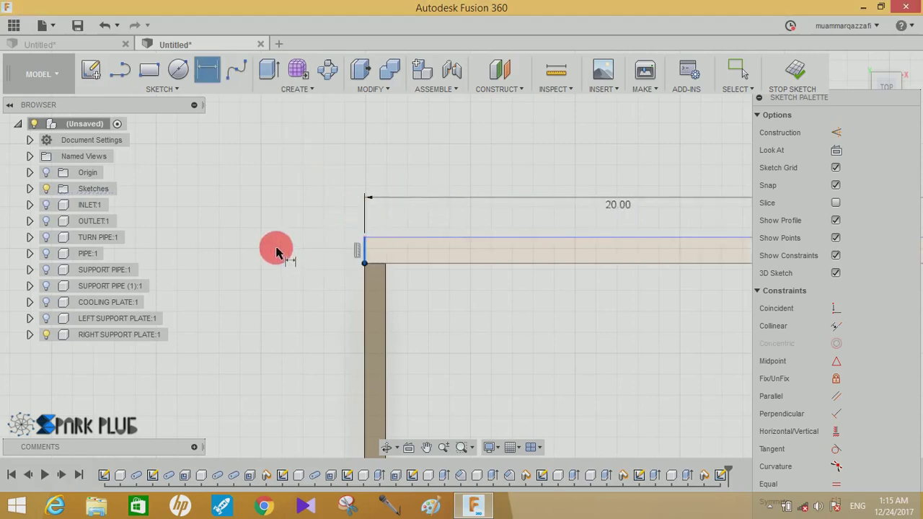
left_click(276, 251)
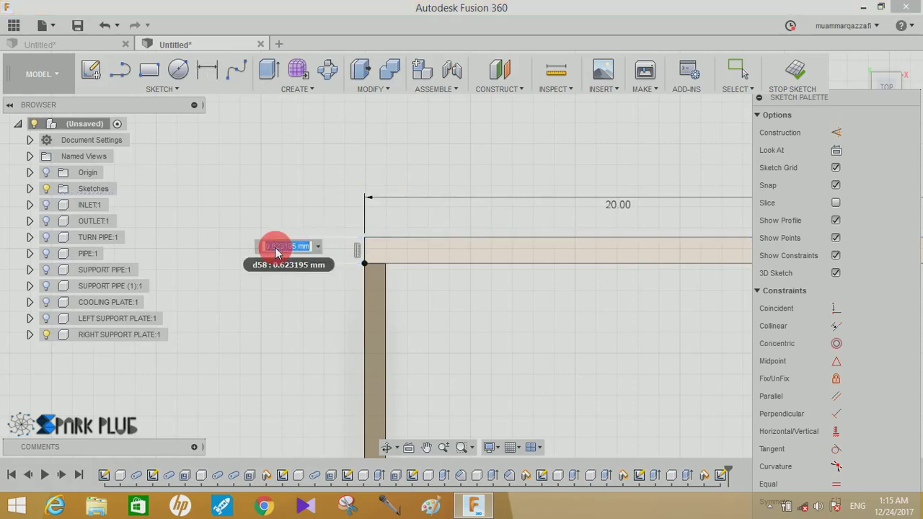
type("0.5")
key("Return")
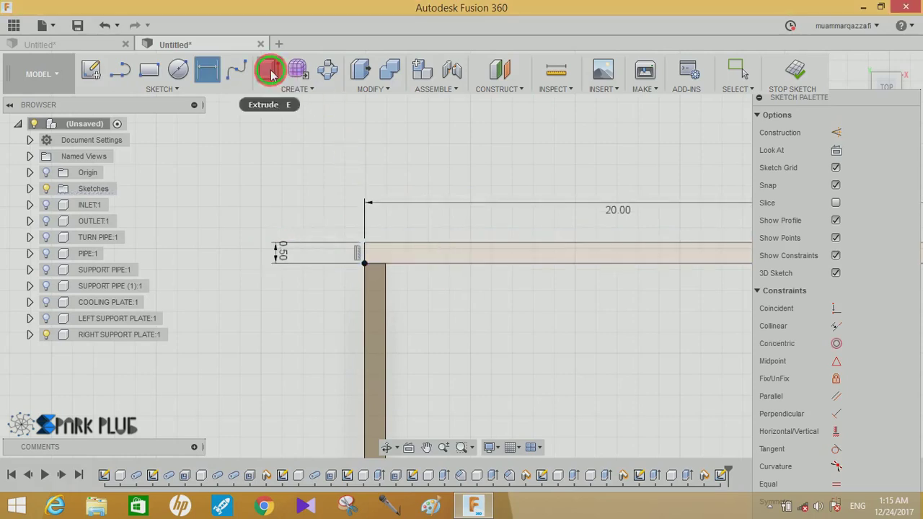
- Extrude the thin strip -210 mm, joined to the right plate
left_click(271, 72)
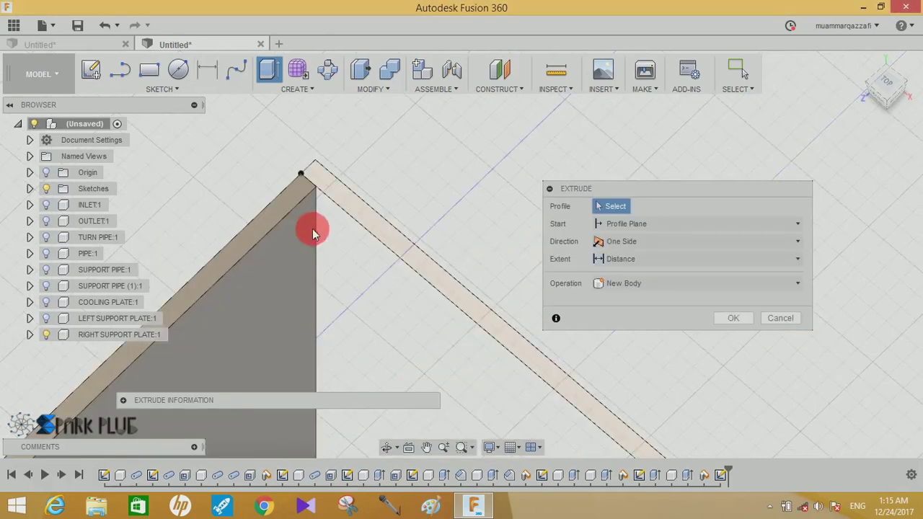
left_click(360, 216)
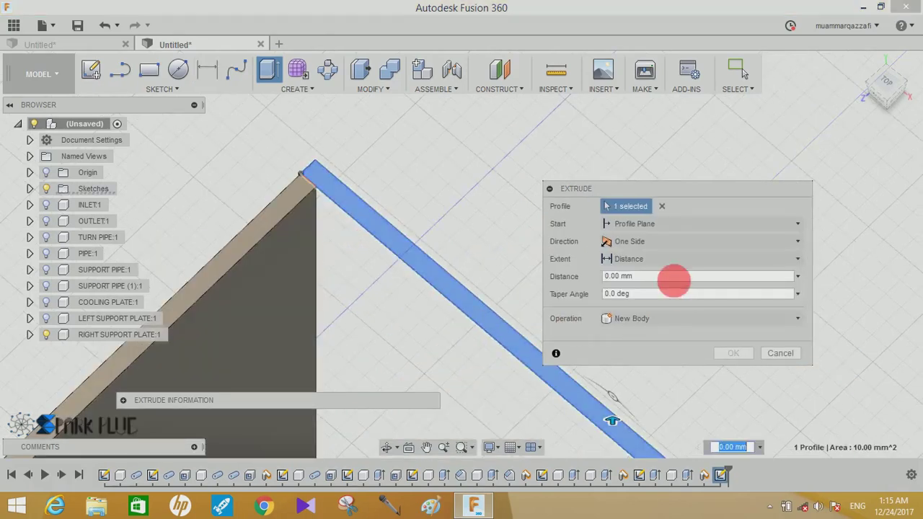
left_click(674, 281)
type("-")
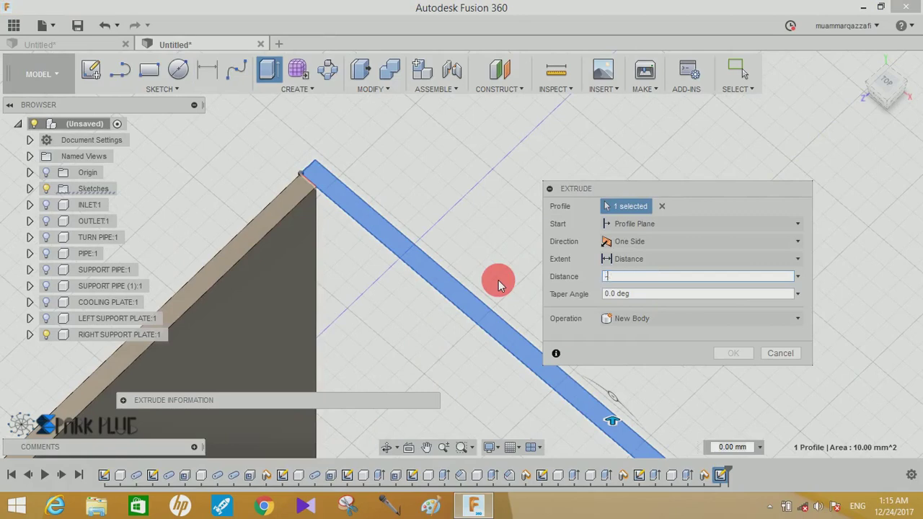
type("210")
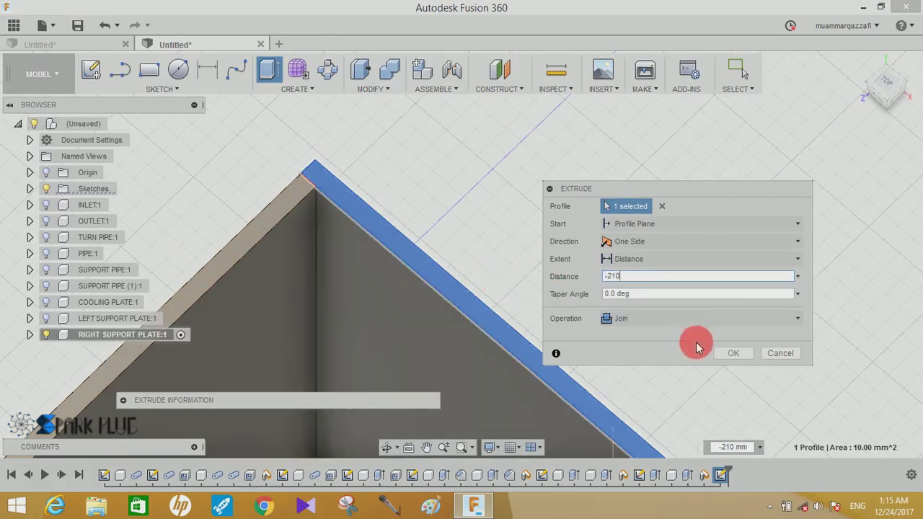
left_click(734, 354)
middle_click_drag(645, 216, 673, 219, "shift")
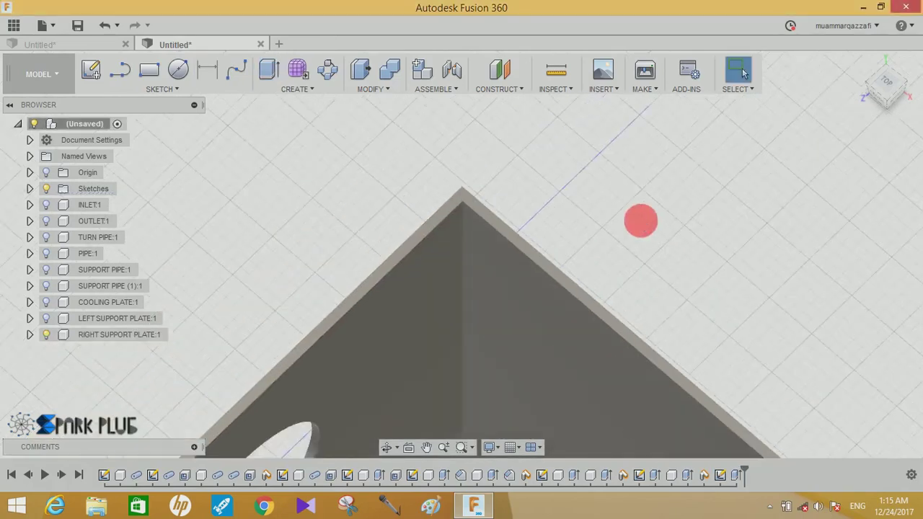
- Unhide the LEFT SUPPORT PLATE and hide the translucent sketch outline
scroll(674, 219, "down", 3)
scroll(674, 219, "down", 3)
scroll(673, 218, "down", 3)
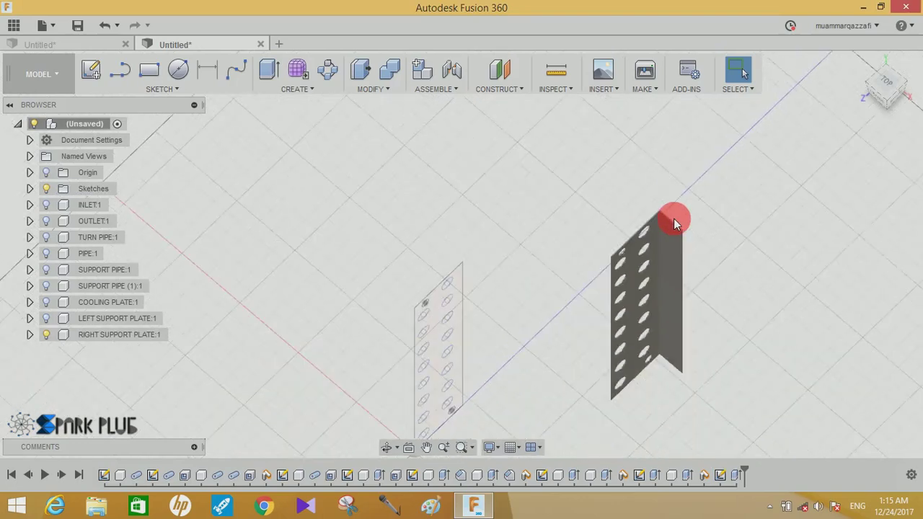
scroll(673, 219, "down", 1)
middle_click_drag(683, 285, 655, 248, "shift")
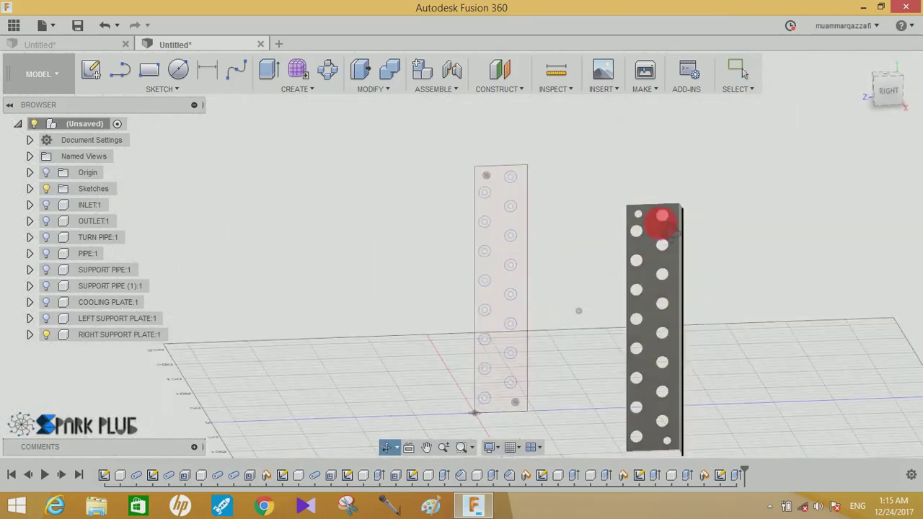
left_click(29, 335)
left_click(45, 324)
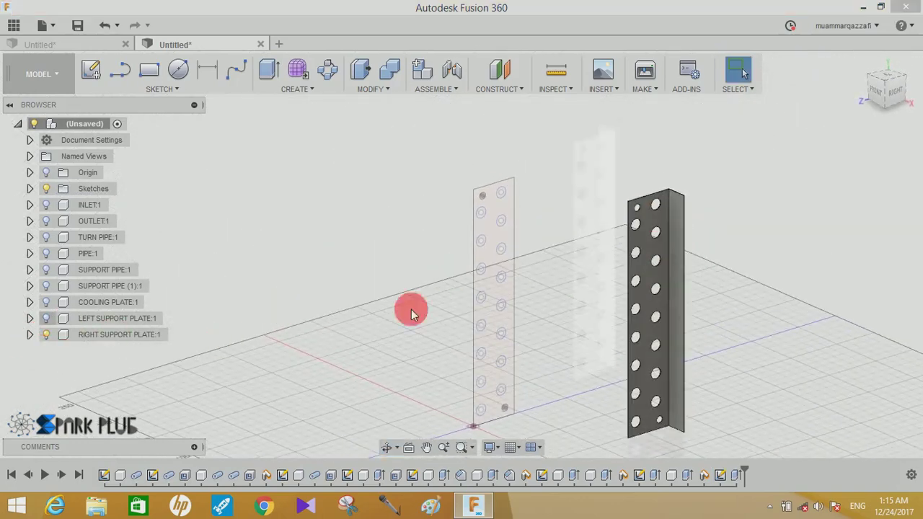
left_click_drag(583, 206, 552, 220)
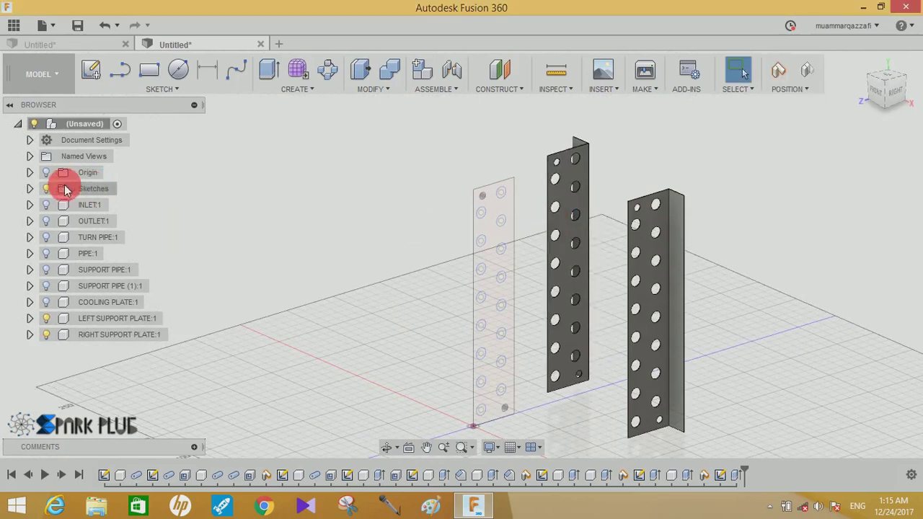
left_click(30, 188)
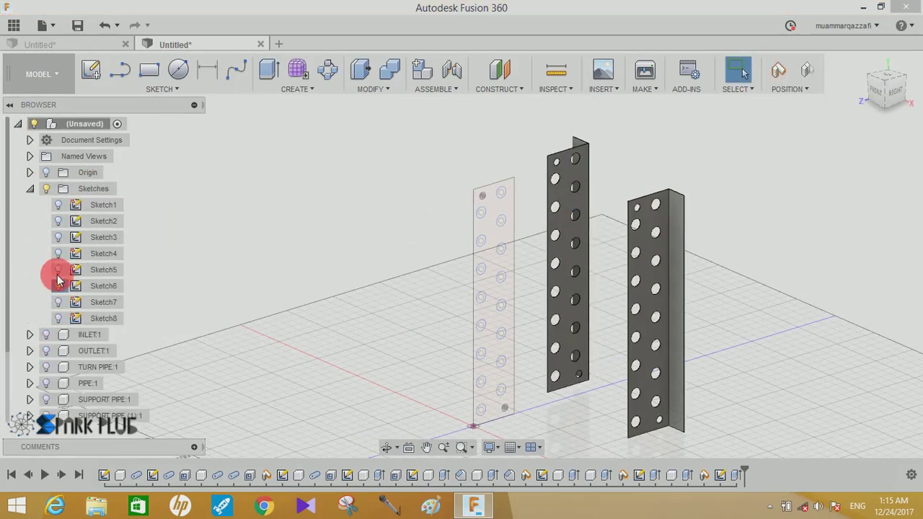
left_click(29, 188)
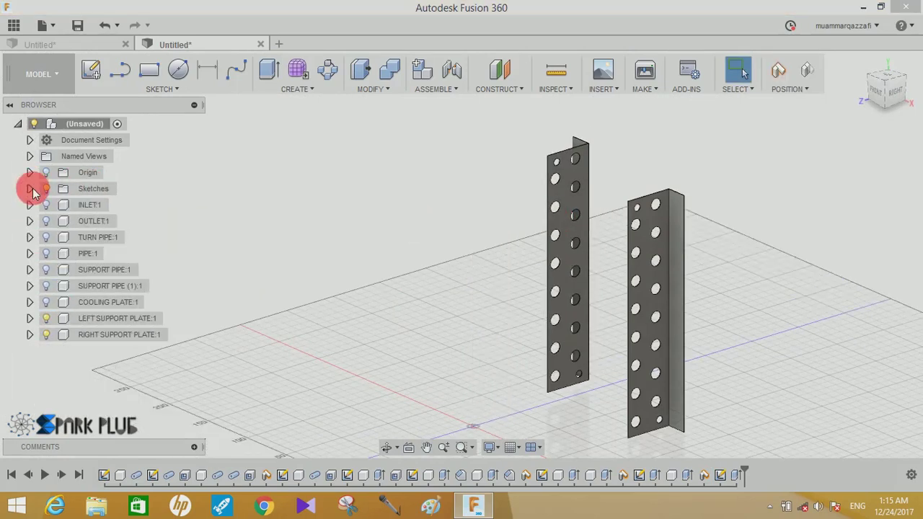
- Drag Aluminum - Polished onto both support plates, then close the Appearance panel
right_click(801, 160)
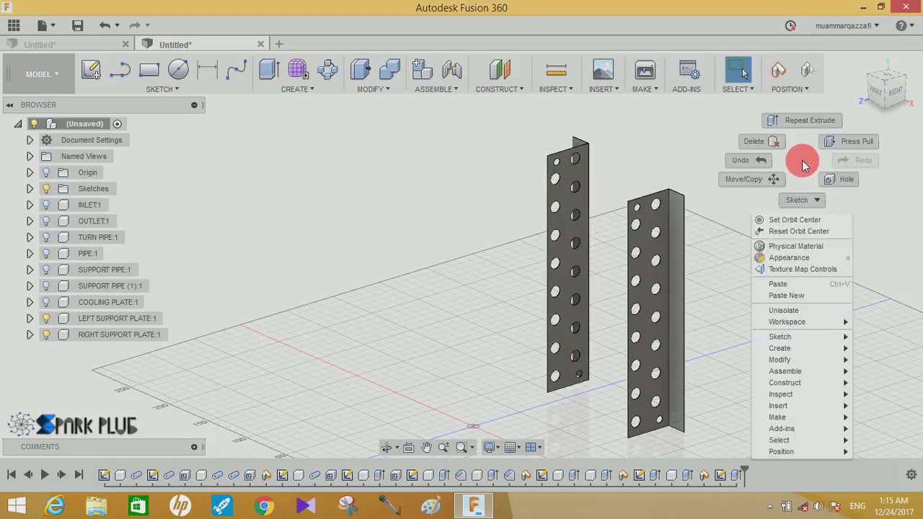
left_click(789, 263)
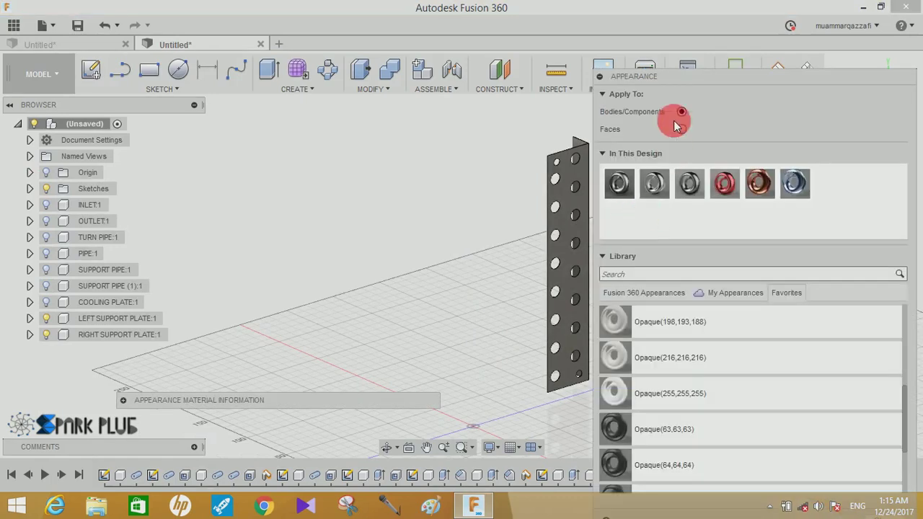
left_click(793, 186)
left_click_drag(793, 187, 553, 218)
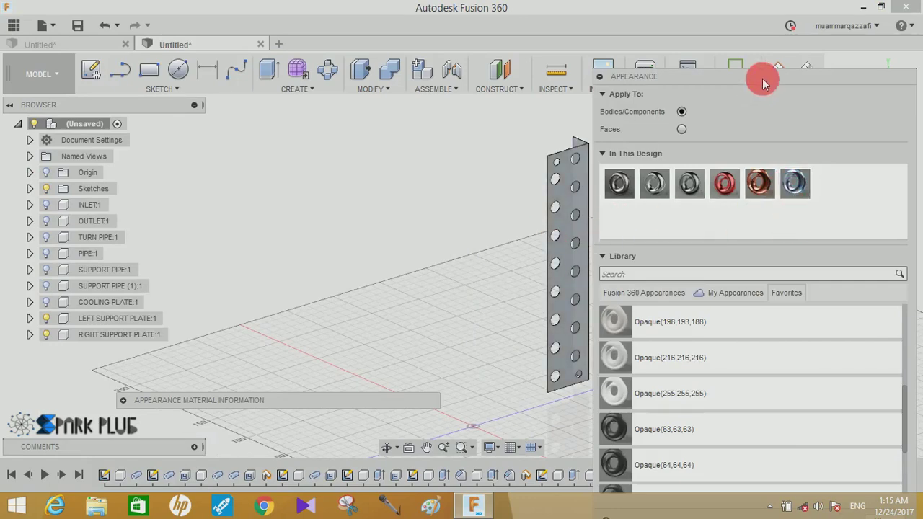
left_click_drag(762, 76, 457, 97)
left_click_drag(496, 201, 641, 264)
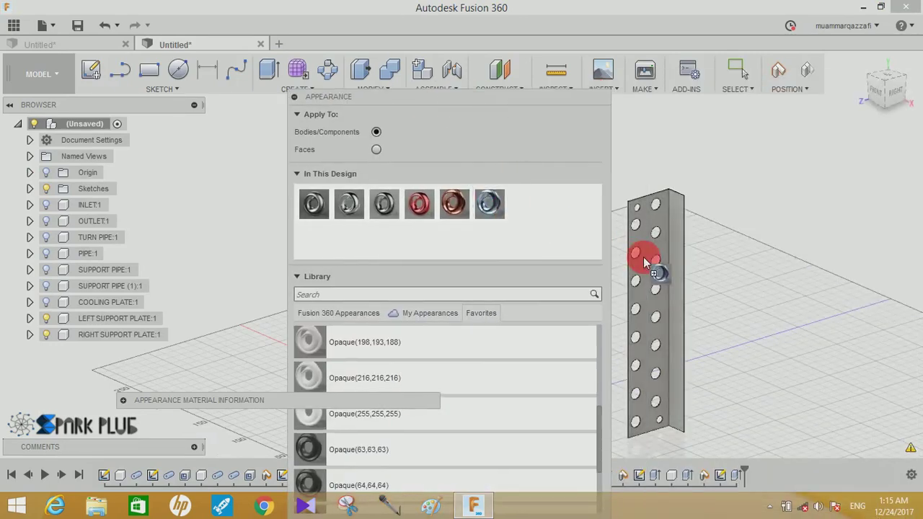
left_click(296, 98)
left_click(802, 242)
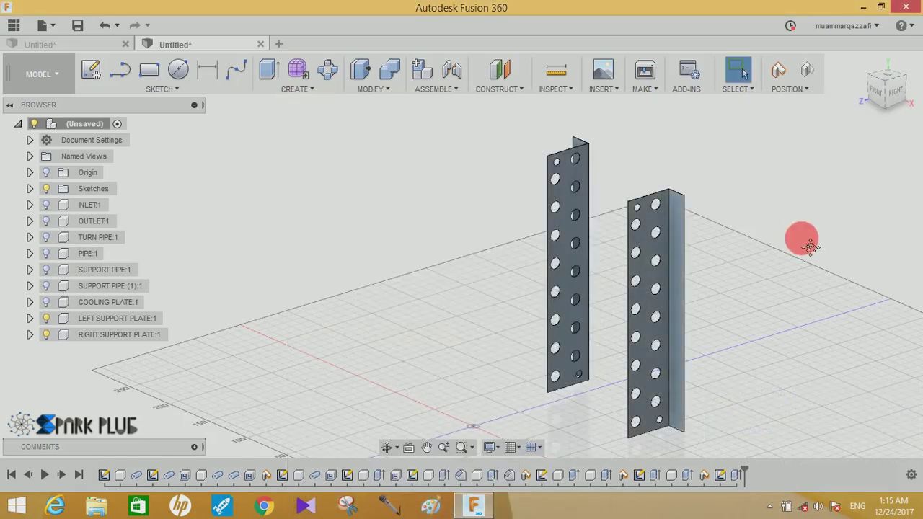
- Hide the left and right support plates so only the cooling plate is shown
left_click(37, 333)
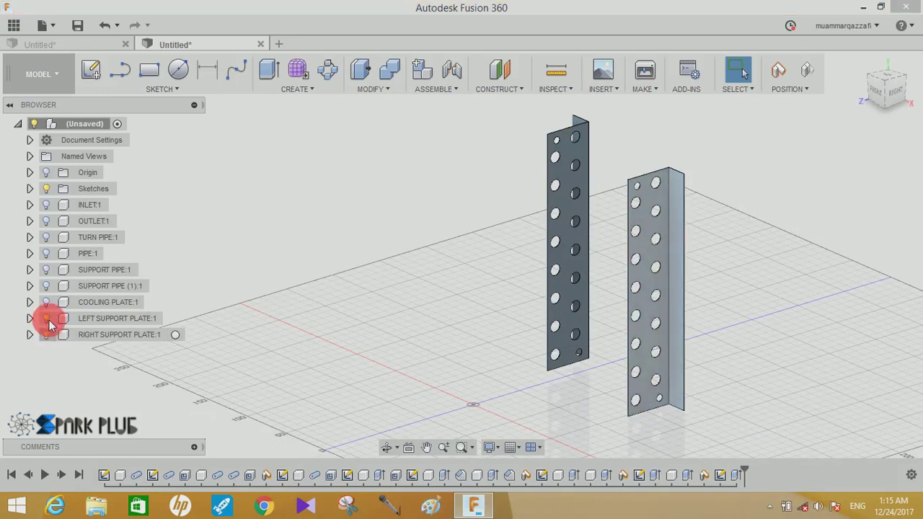
left_click(48, 318)
left_click(48, 319)
left_click(74, 303)
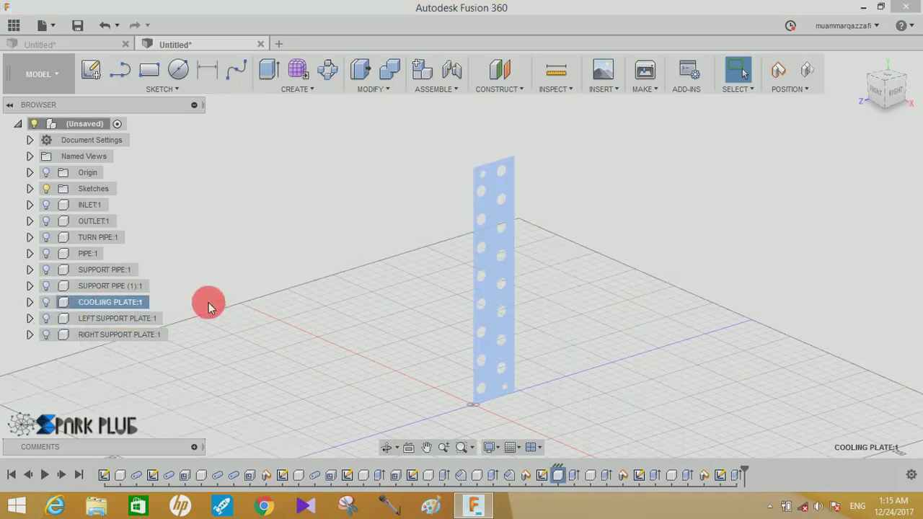
left_click(46, 304)
left_click(542, 232)
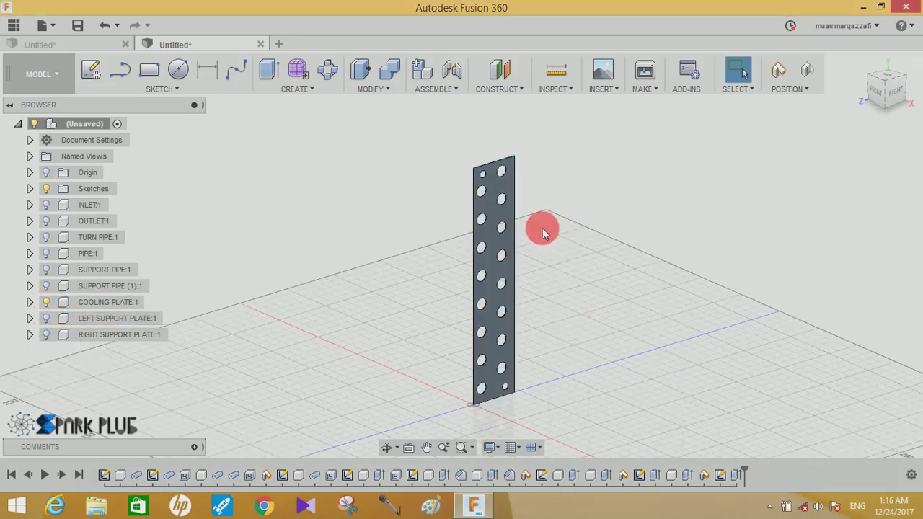
- Start a new sketch on the cooling plate's face
scroll(653, 204, "up", 2)
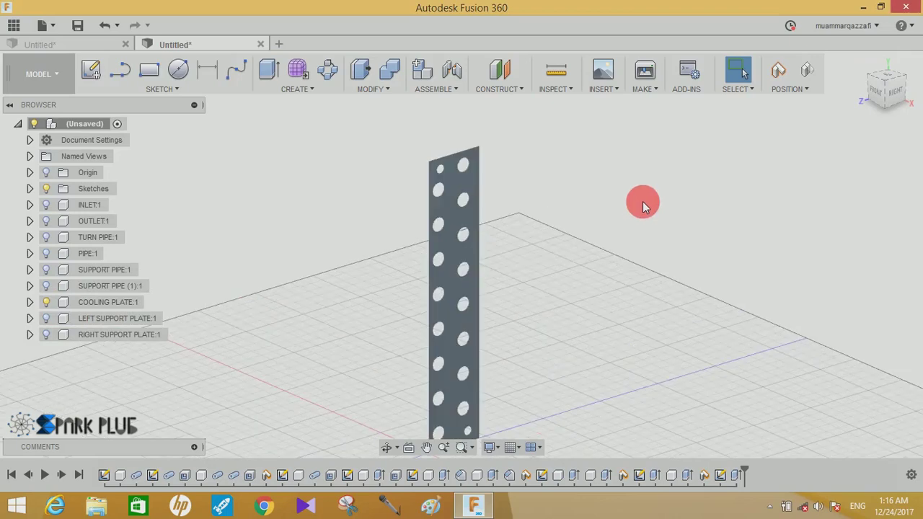
left_click(451, 222)
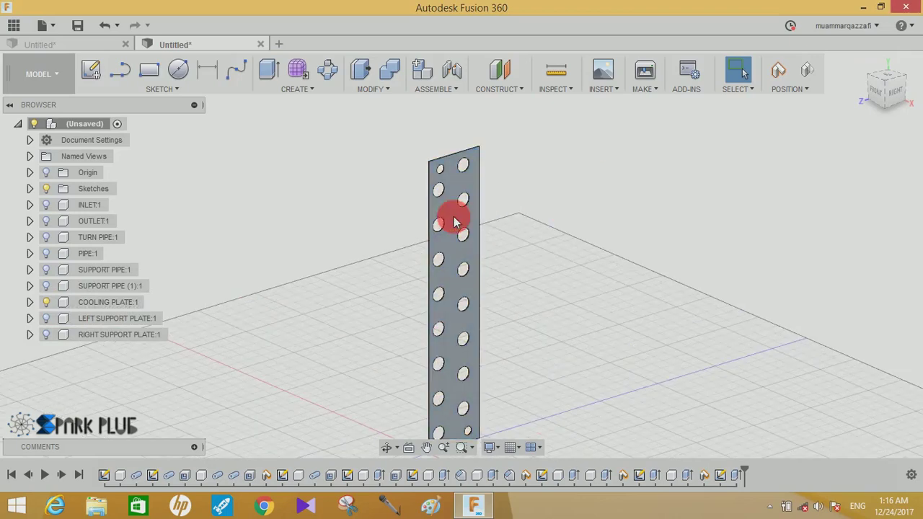
left_click(97, 72)
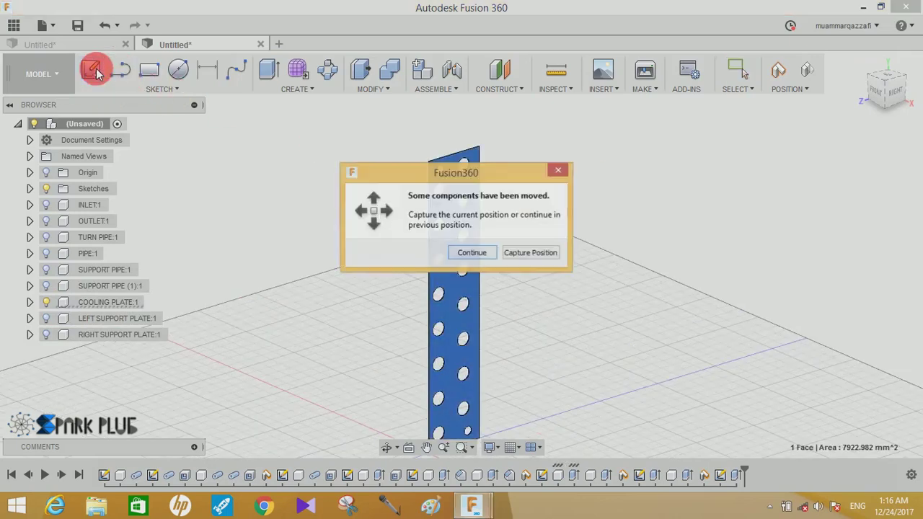
- Set the plate face as sketch plane and offset the lower-left large hole 0.5 mm
left_click(533, 254)
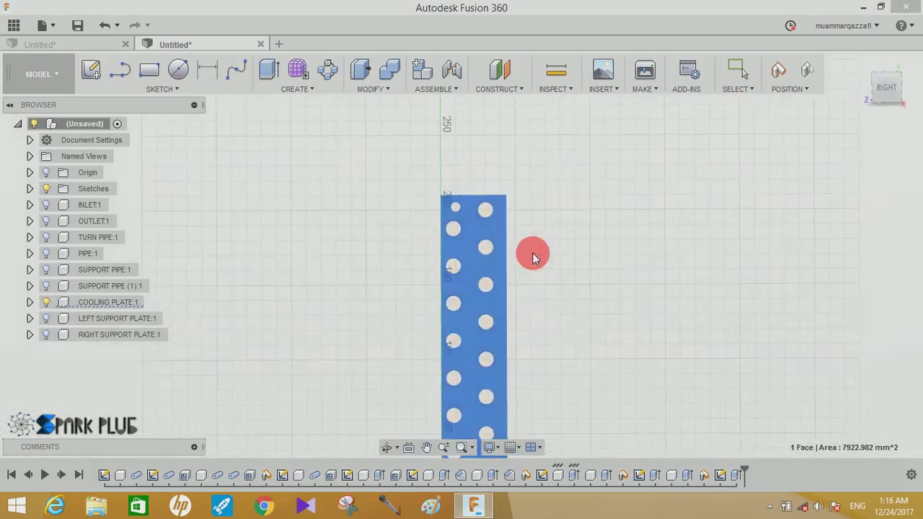
left_click(502, 210)
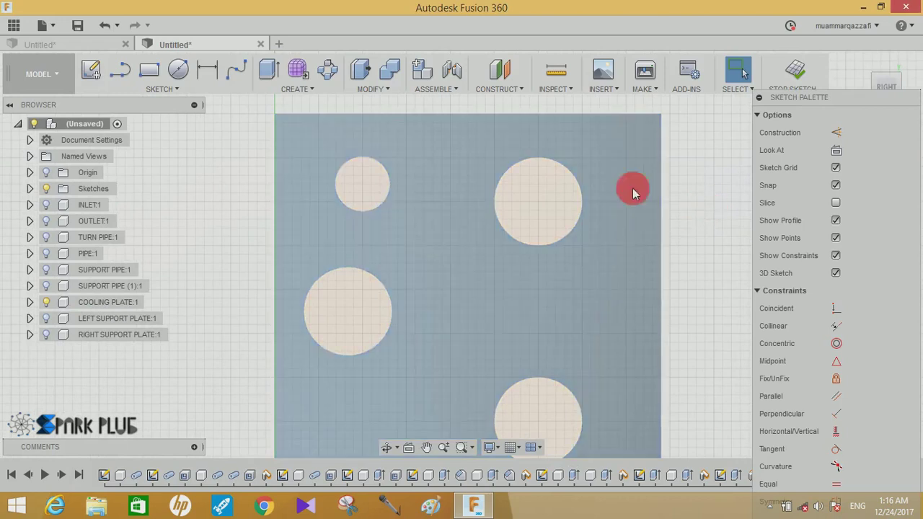
key("o")
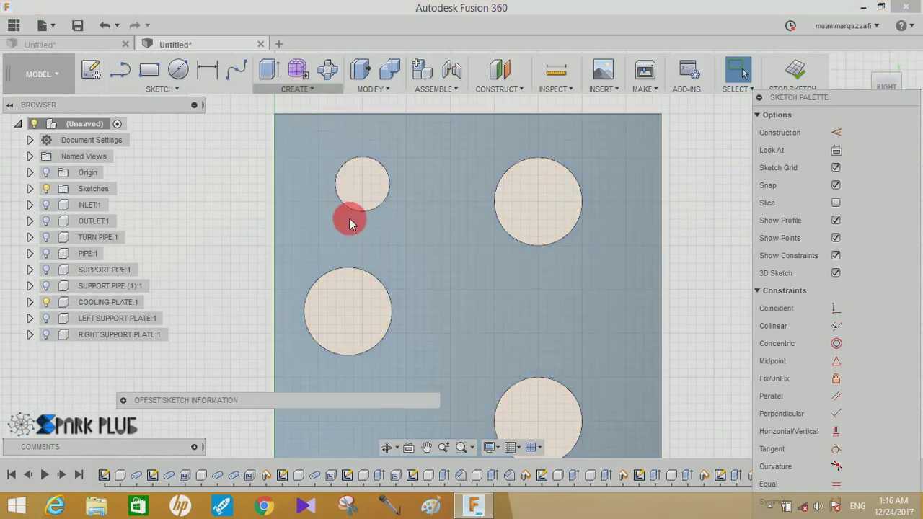
left_click(354, 271)
type("0.5")
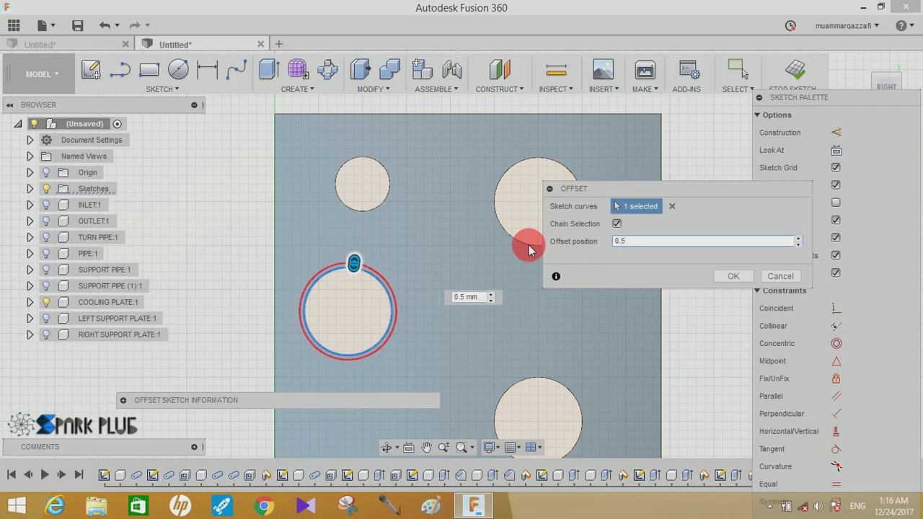
key("Return")
- Offset the upper-right large hole circle by 0.5 mm and finish the sketch
left_click(559, 219)
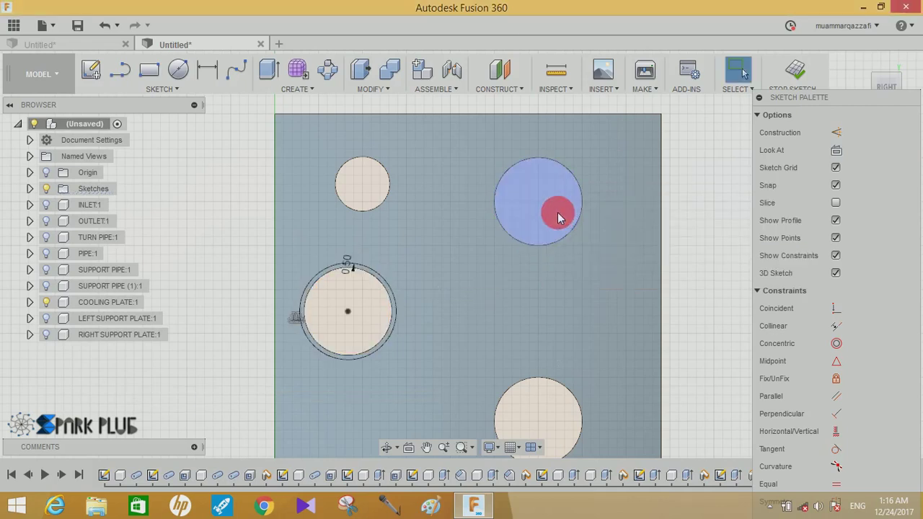
key("o")
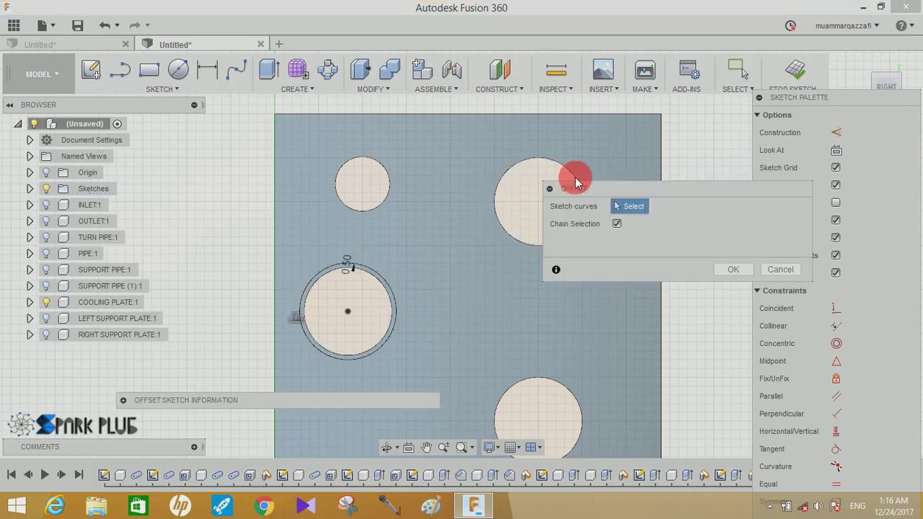
left_click(576, 180)
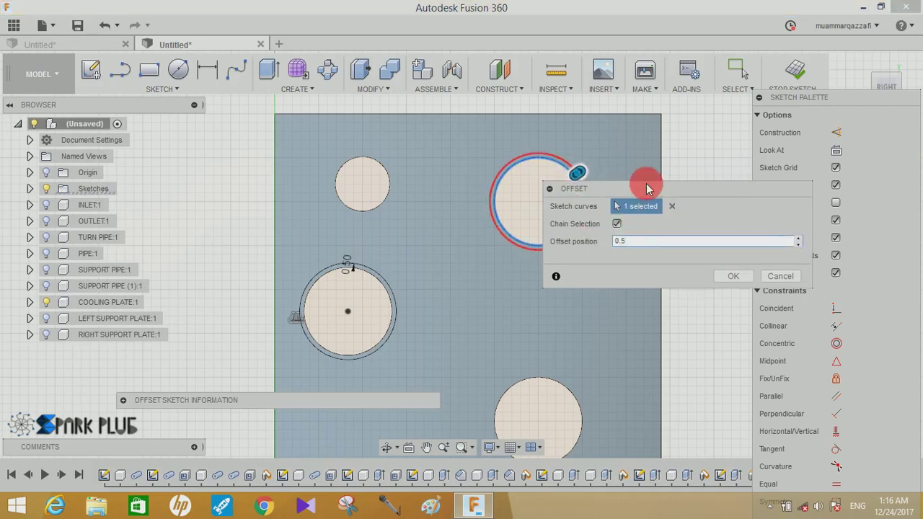
left_click_drag(671, 189, 762, 164)
left_click(824, 254)
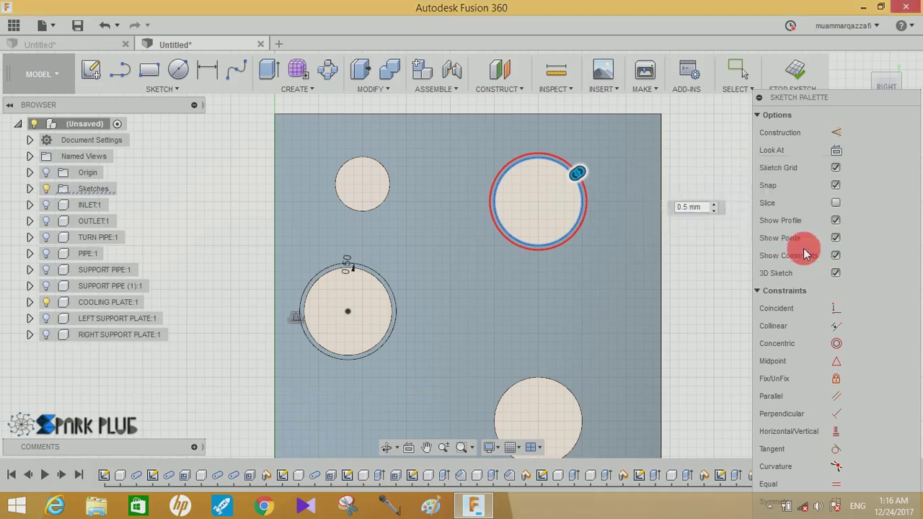
left_click(330, 117)
left_click(272, 70)
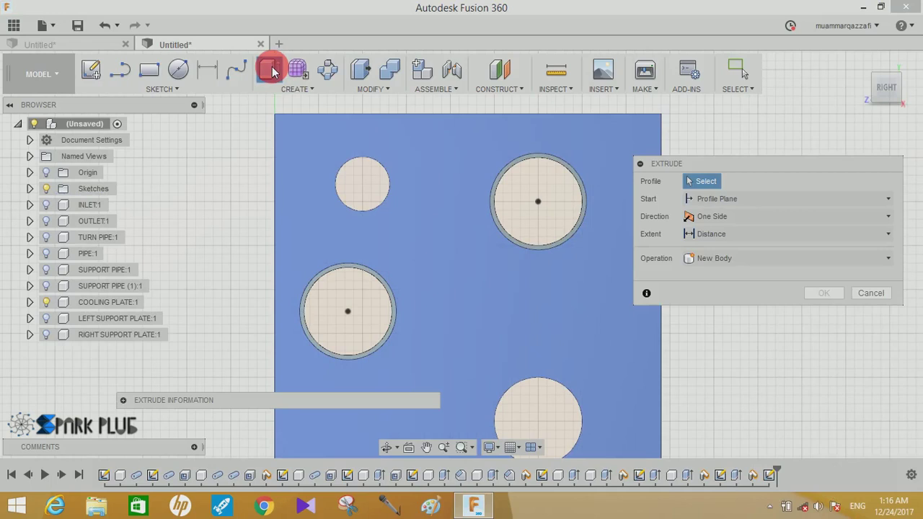
- Extrude the lower-left and upper-right offset rings 4.2 mm, joined to the cooling plate
left_click(361, 284)
middle_click_drag(370, 291, 346, 273, "shift")
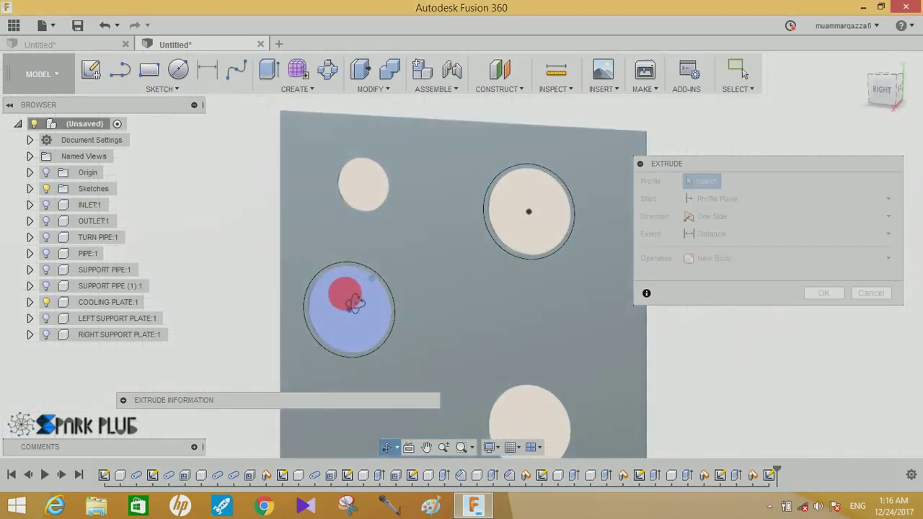
left_click(348, 268)
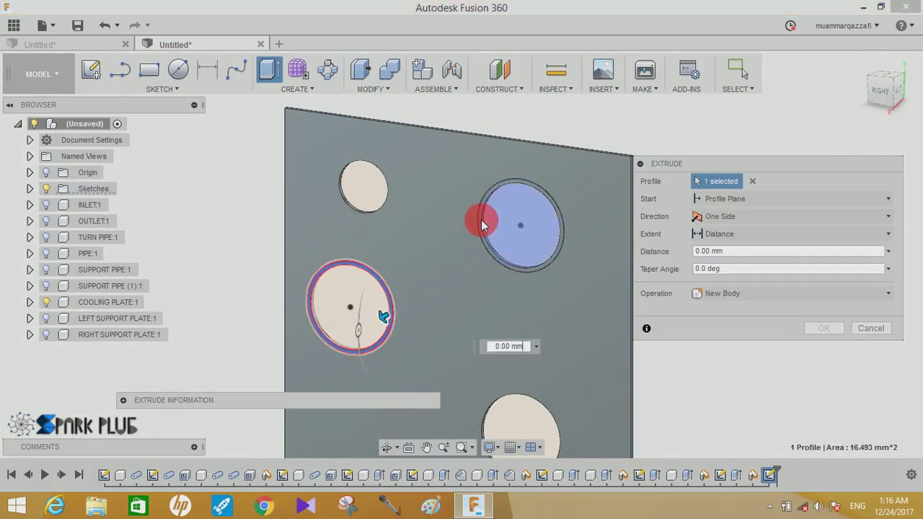
left_click(482, 222)
type("4.2")
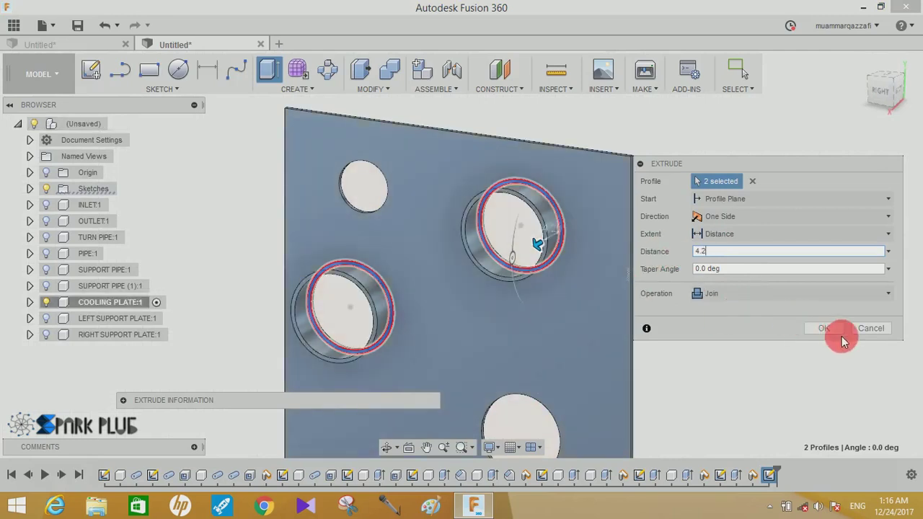
left_click(824, 328)
mouse_move(610, 264)
middle_mouse_down("shift")
mouse_move(690, 288)
mouse_move(671, 253)
middle_mouse_up("shift")
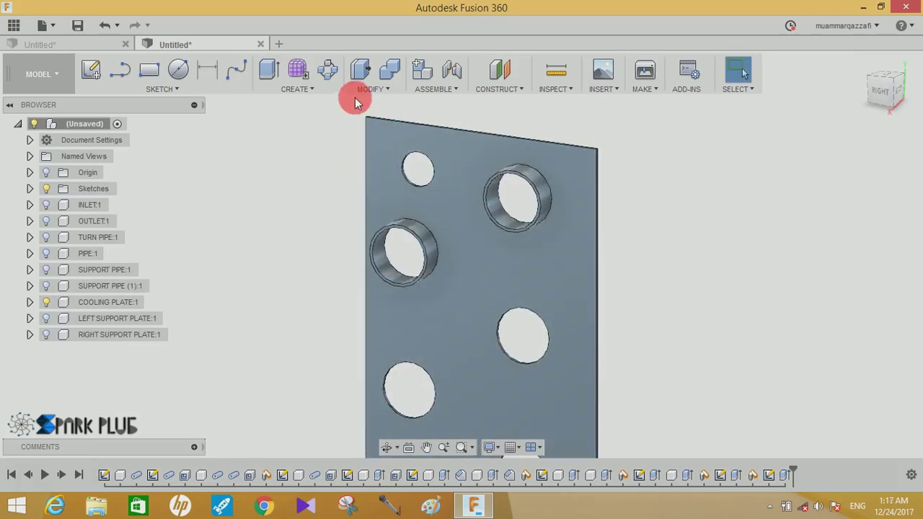
- Set up a rectangular Faces pattern of the pipe-stub feature along the plate edge
left_click(317, 89)
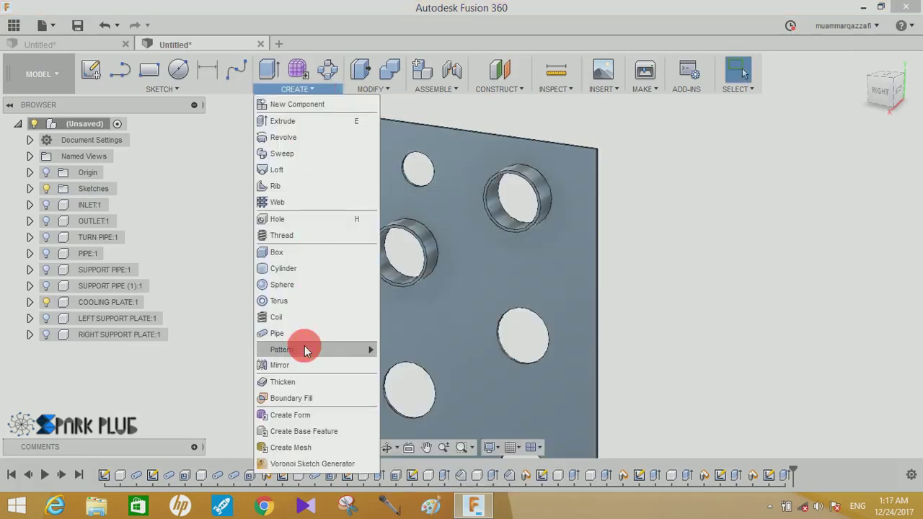
mouse_move(313, 350)
left_click(411, 352)
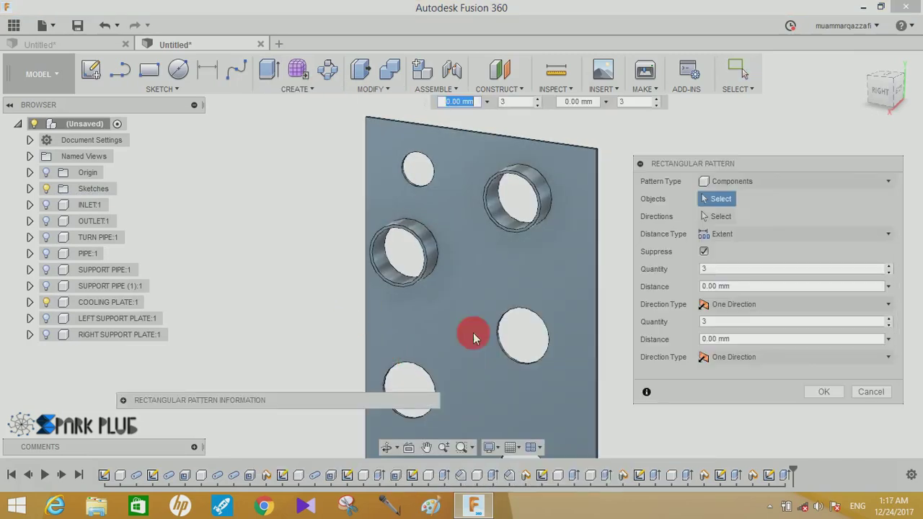
left_click(721, 189)
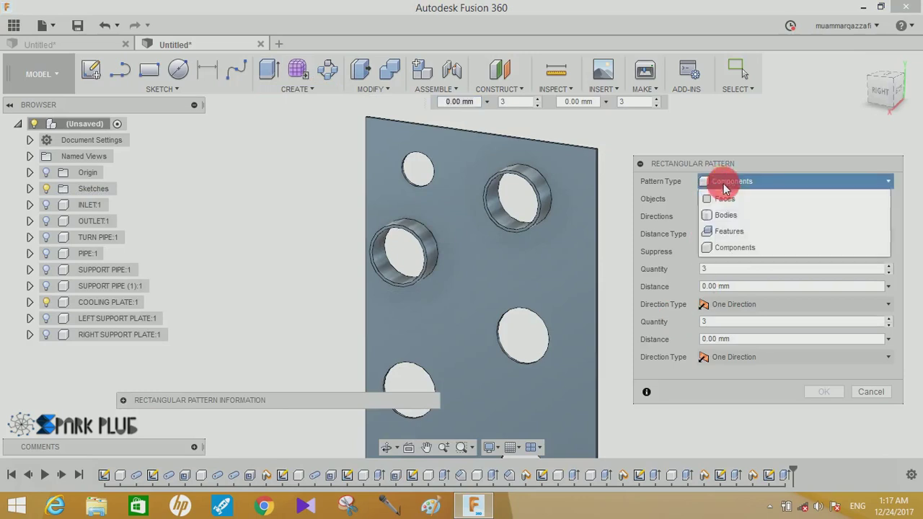
left_click(724, 246)
left_click(784, 476)
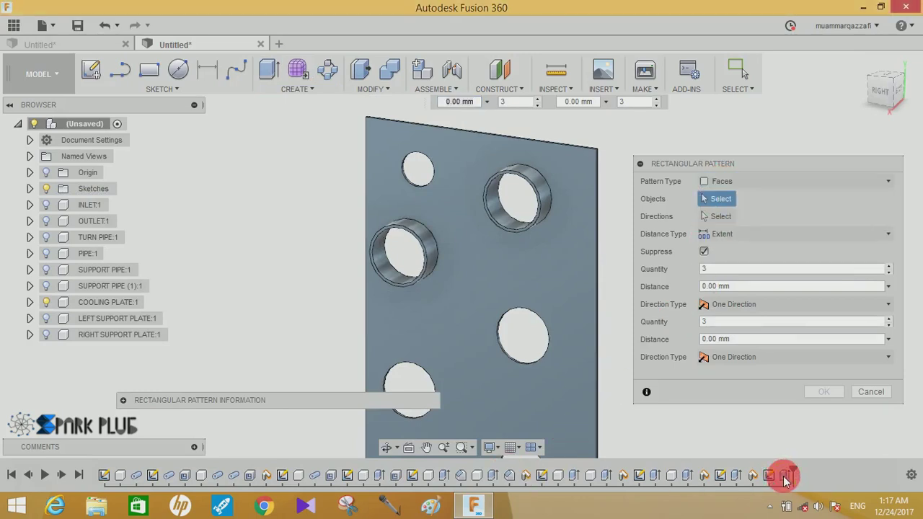
left_click(712, 216)
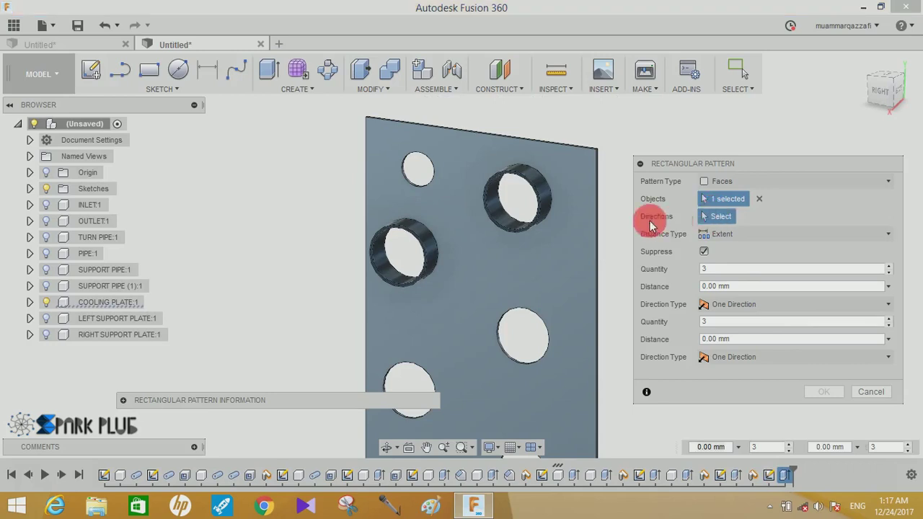
left_click(613, 277)
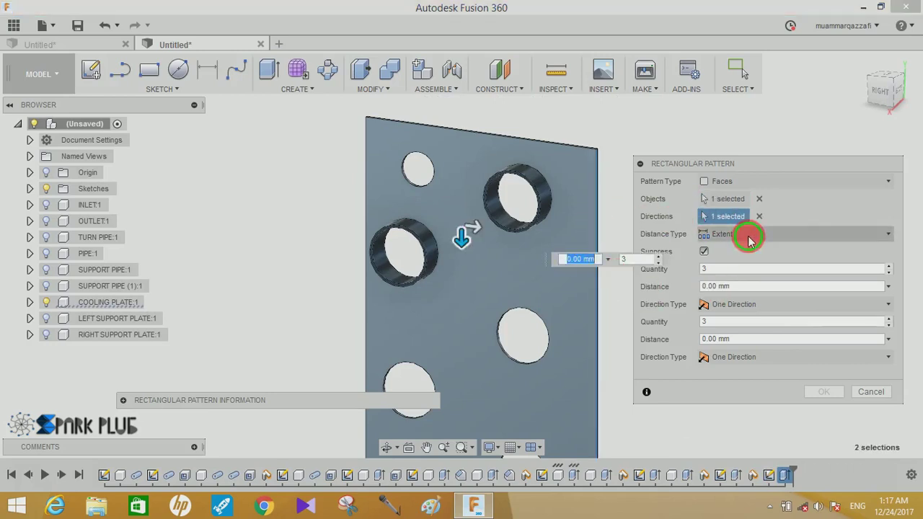
- Use Spacing with 8 copies 25 mm apart and apply; the pattern reports an error
left_click(721, 233)
left_click(736, 265)
left_click_drag(736, 272, 671, 274)
type("8")
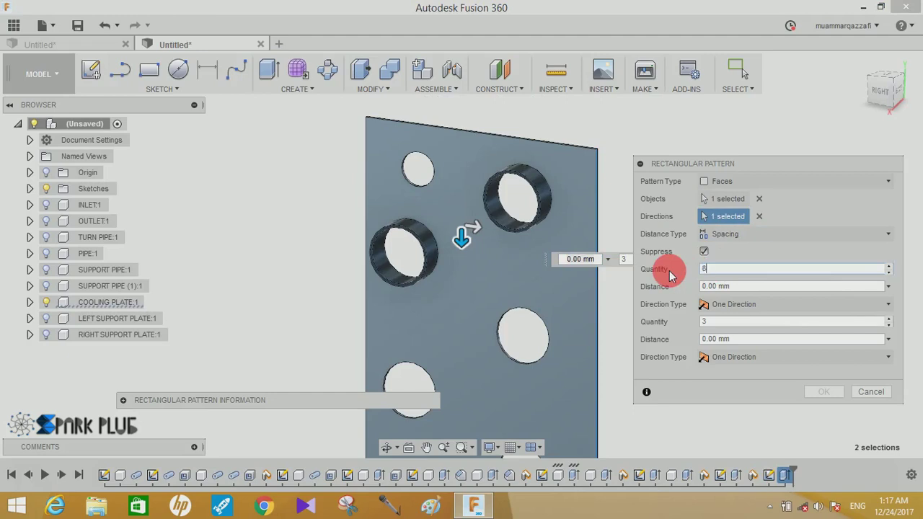
key("Tab")
type("2")
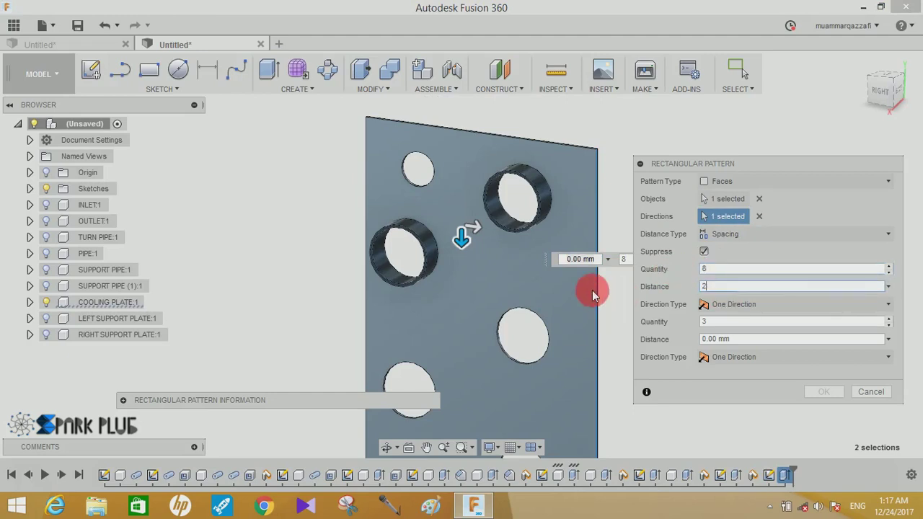
type("5")
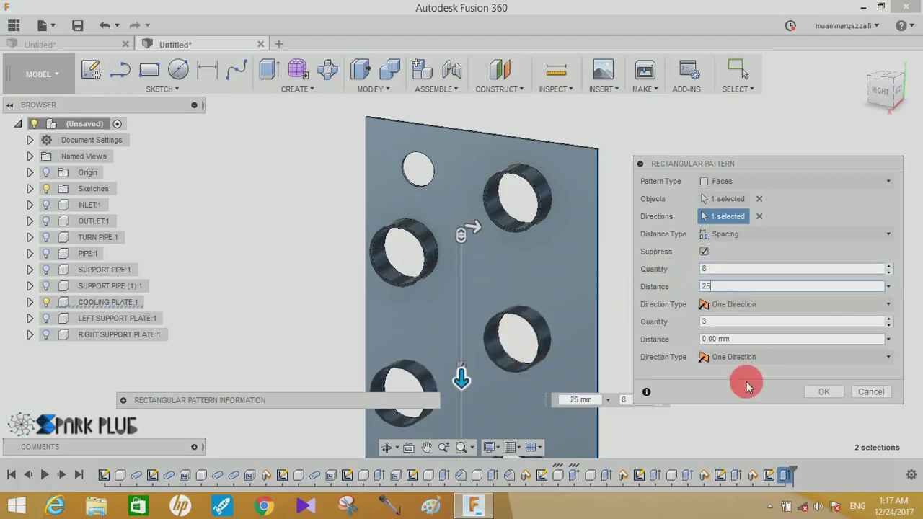
left_click(813, 393)
scroll(717, 266, "down", 2)
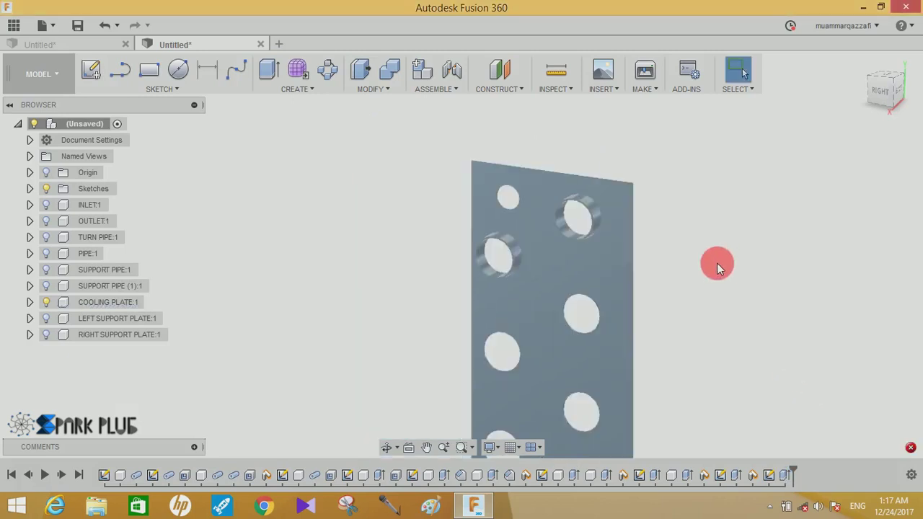
middle_click_drag(707, 269, 698, 249)
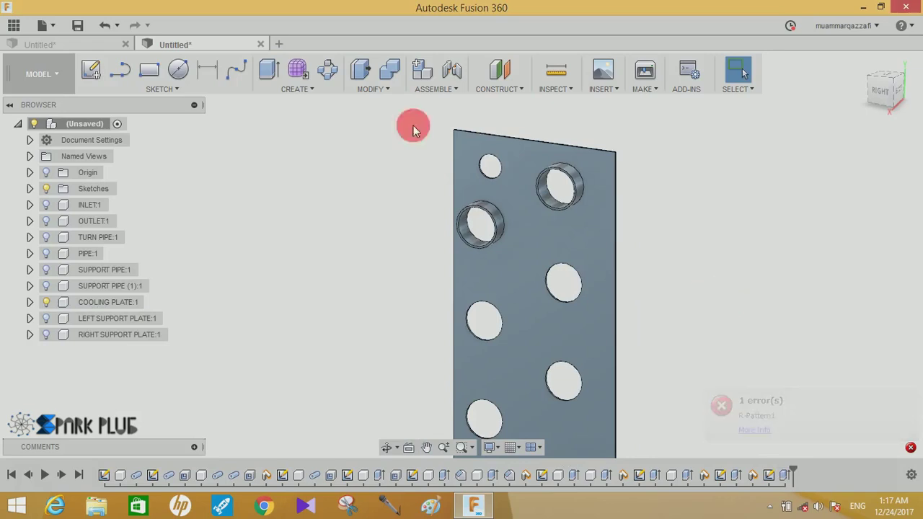
- Set up a rectangular Features pattern of the pipe-stub feature along the plate edge
left_click(307, 90)
mouse_move(315, 350)
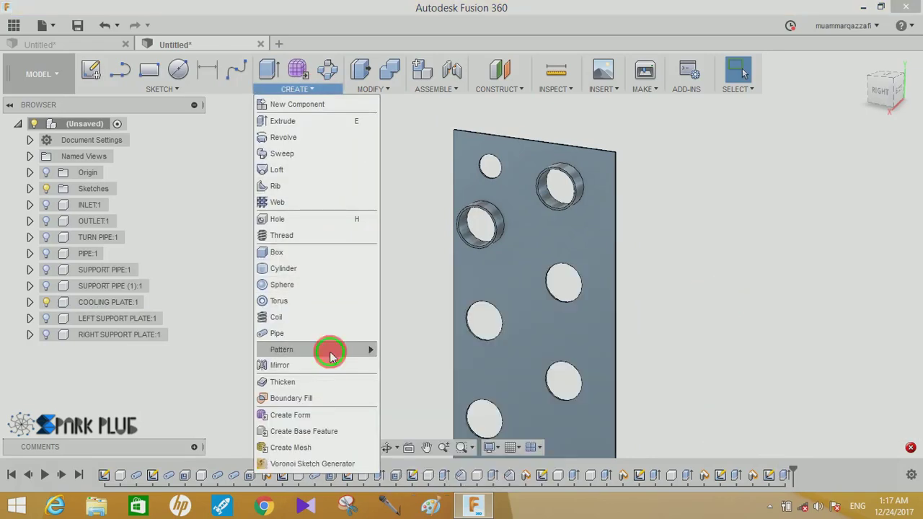
left_click(384, 354)
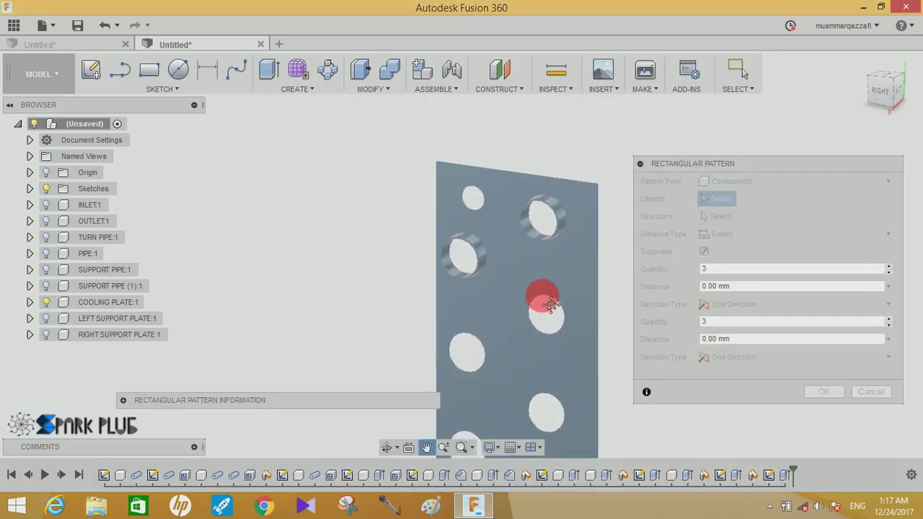
left_click(731, 182)
left_click(713, 226)
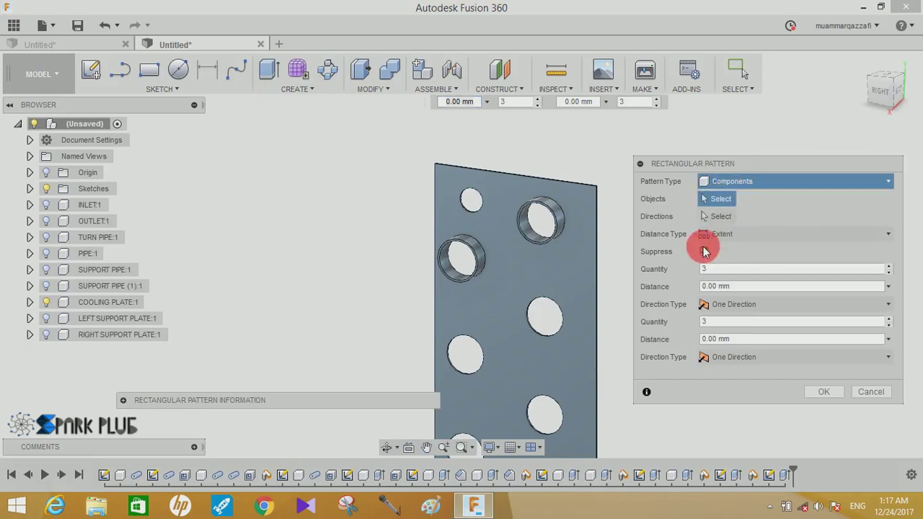
left_click(785, 476)
left_click(739, 222)
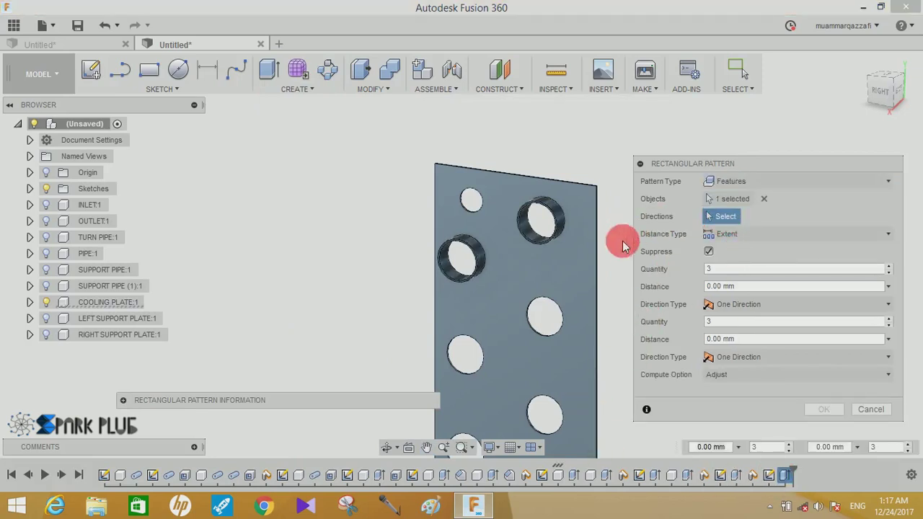
left_click(597, 254)
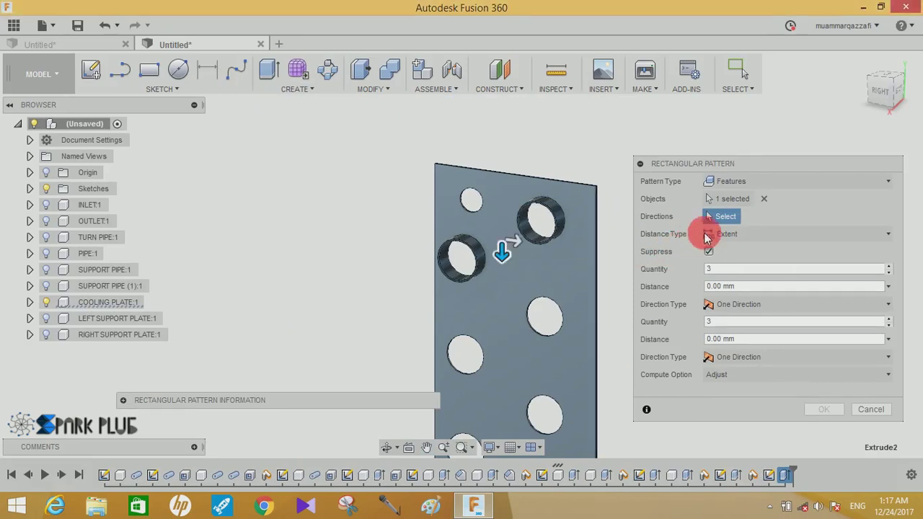
- Space 8 copies 25 mm apart and apply the pattern
left_click(745, 241)
left_click(731, 262)
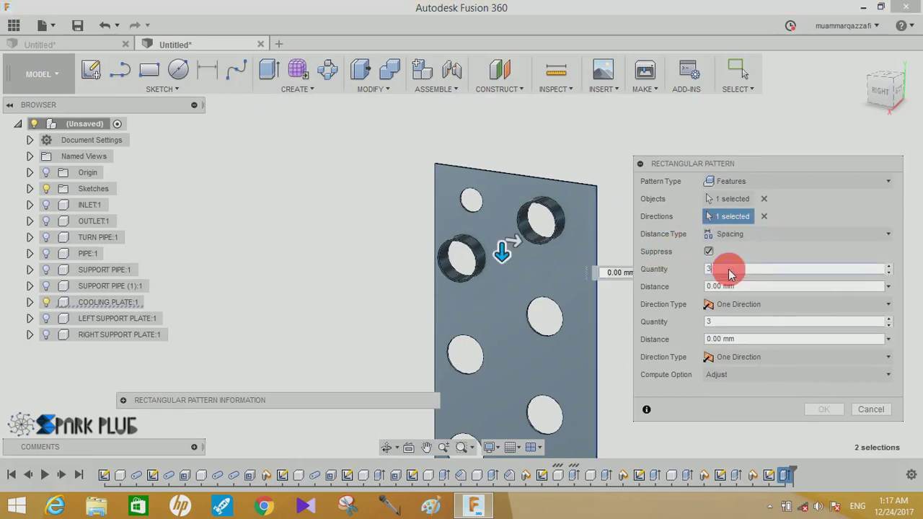
type("8")
left_click(731, 288)
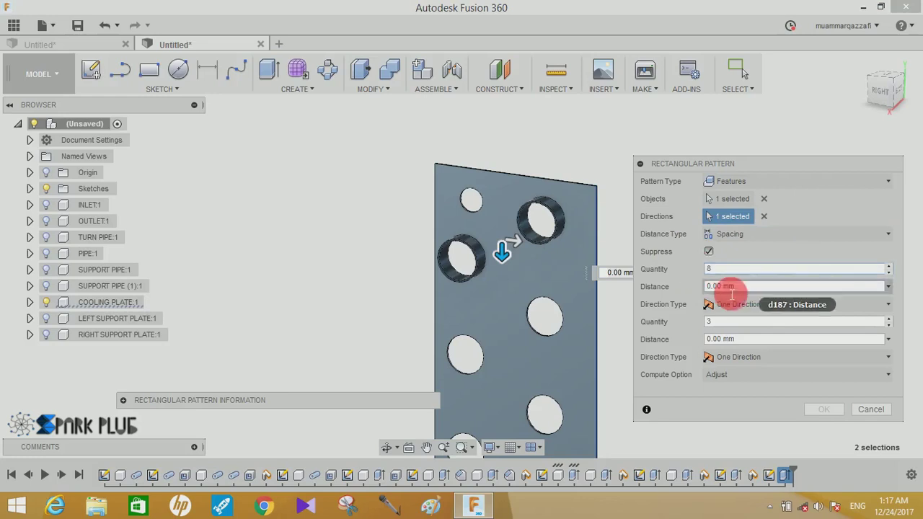
left_click(753, 293)
type("25")
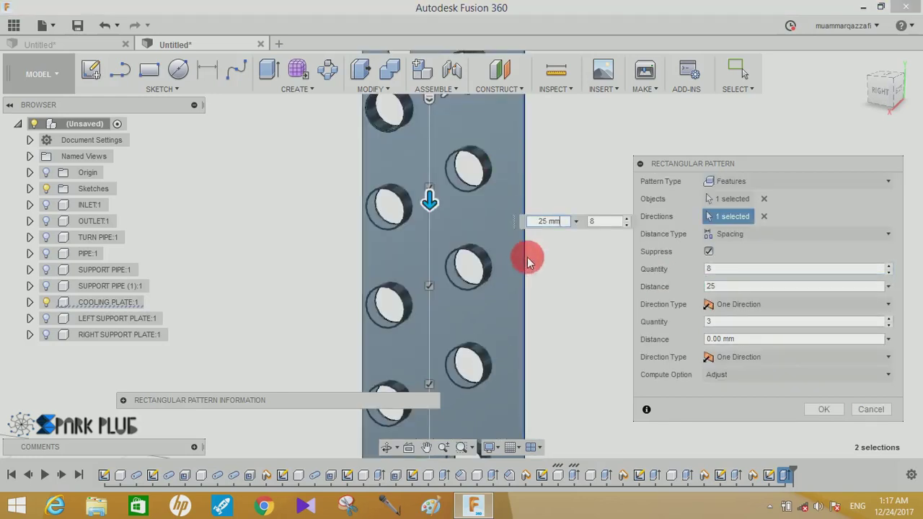
left_click(831, 408)
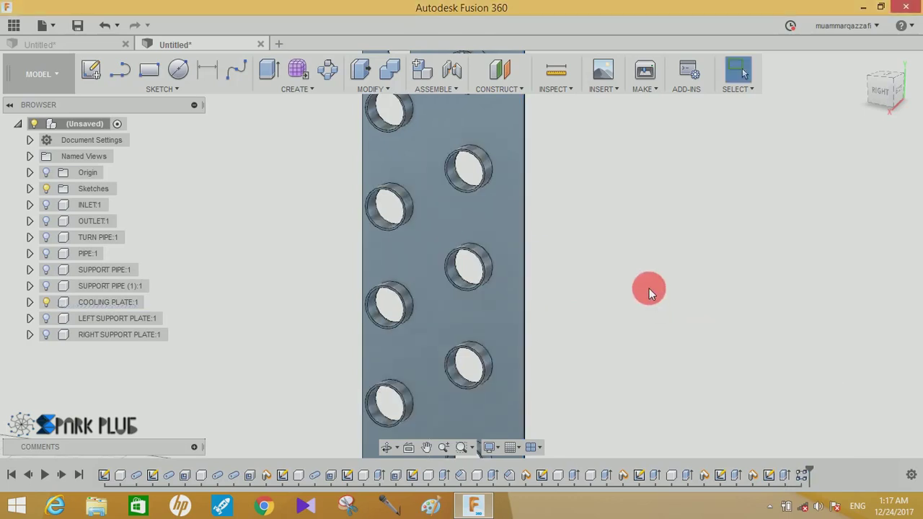
- Show INLET, OUTLET, PIPE, SUPPORT PIPE, LEFT and RIGHT SUPPORT PLATE components again
scroll(648, 292, "down", 3)
scroll(642, 292, "down", 2)
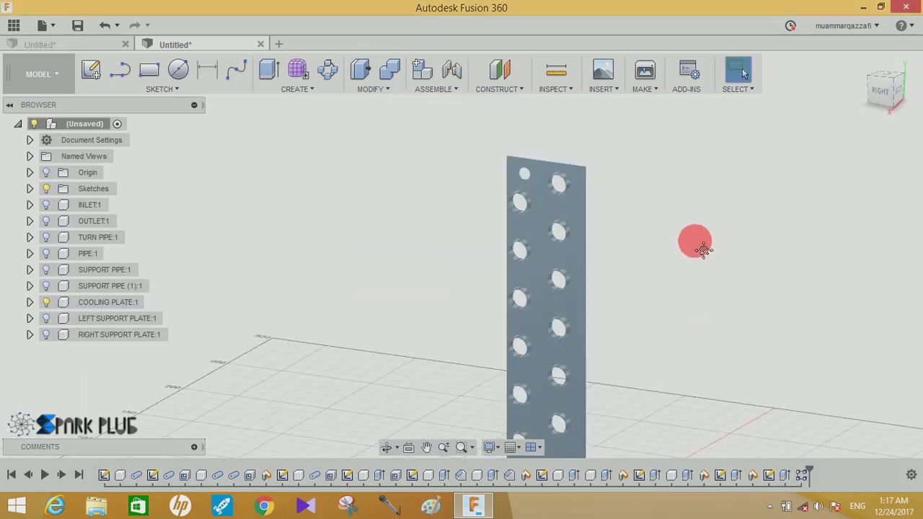
scroll(705, 236, "up", 3)
scroll(705, 238, "down", 3)
scroll(703, 245, "up", 1)
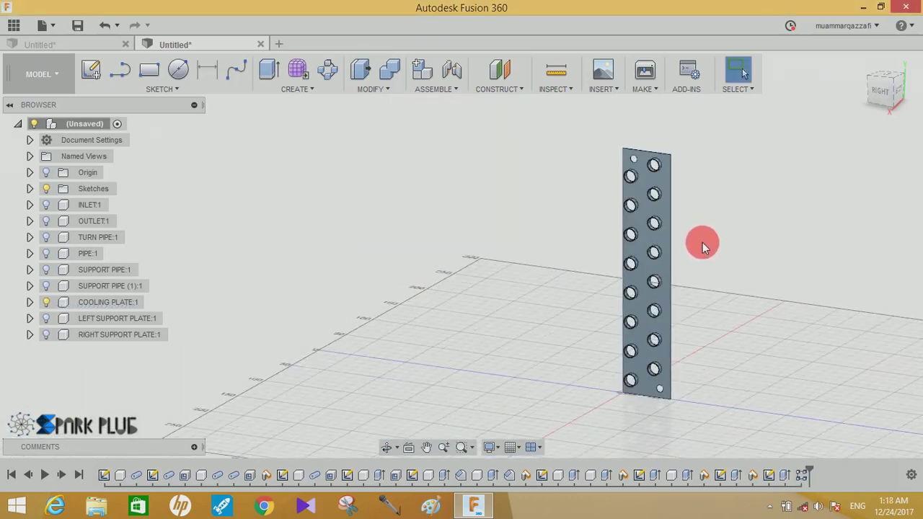
middle_click_drag(712, 250, 83, 236, "shift")
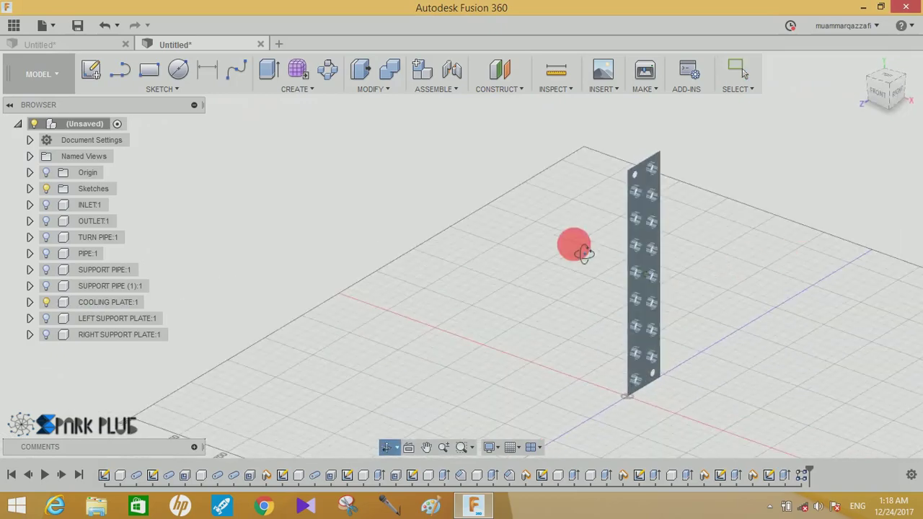
left_click(46, 205)
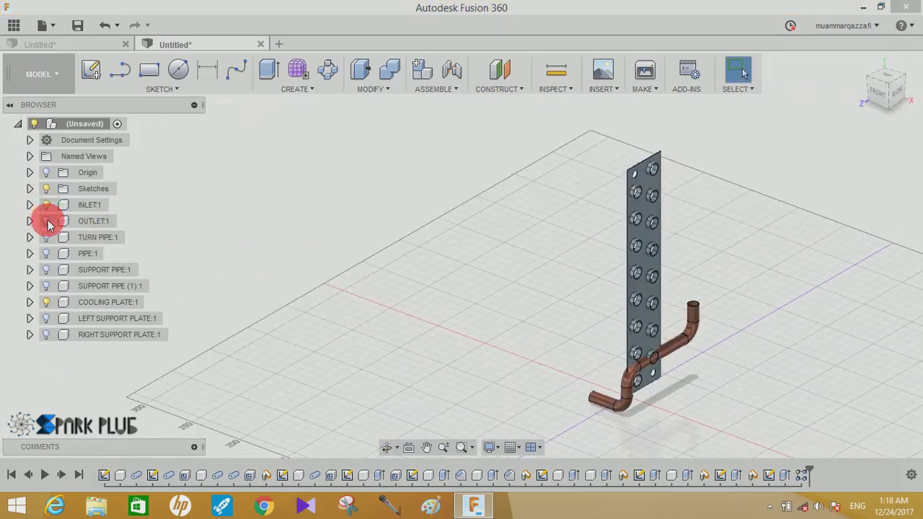
left_click(46, 238)
left_click(45, 254)
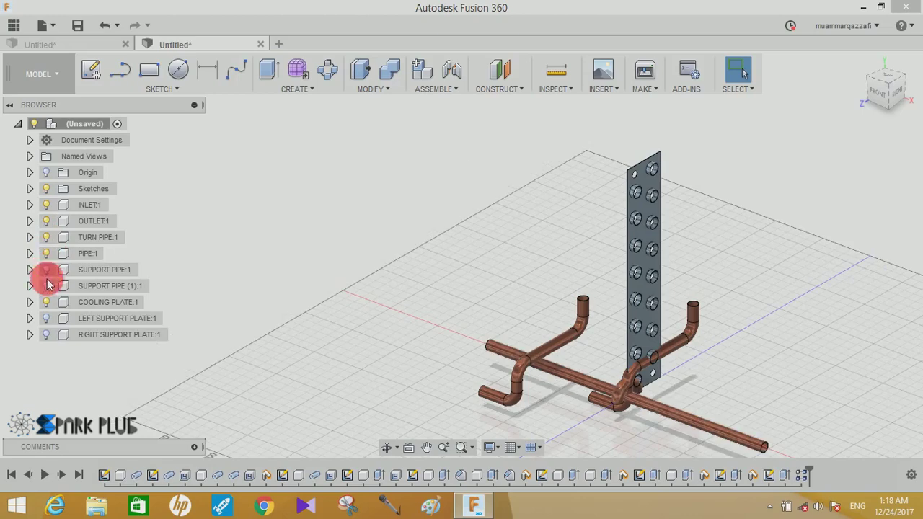
left_click(46, 286)
left_click(45, 318)
left_click(45, 334)
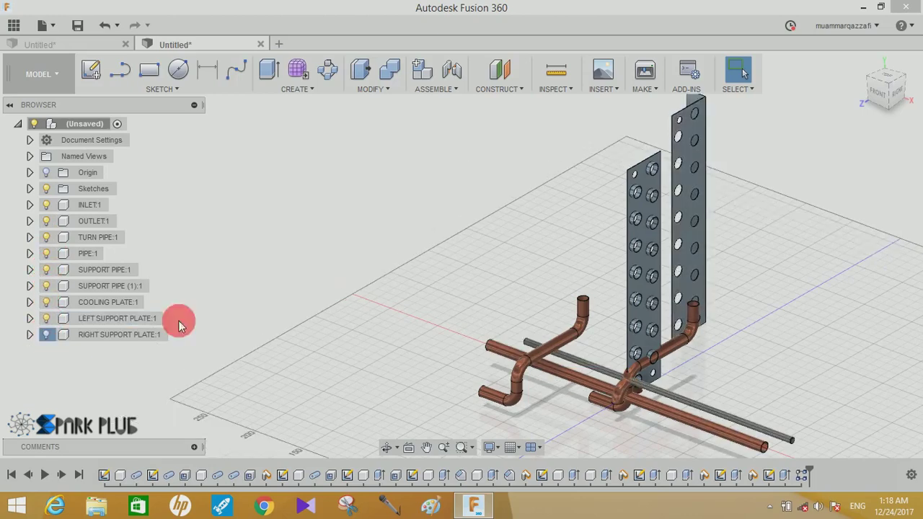
- Drag the perforated plate, long copper pipe, middle and right plates apart
left_click_drag(645, 277, 438, 220)
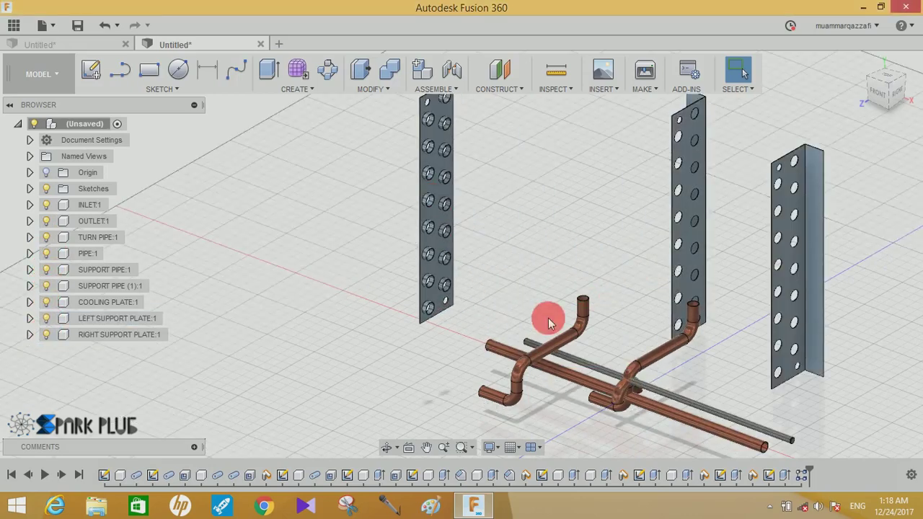
left_click_drag(555, 378, 388, 393)
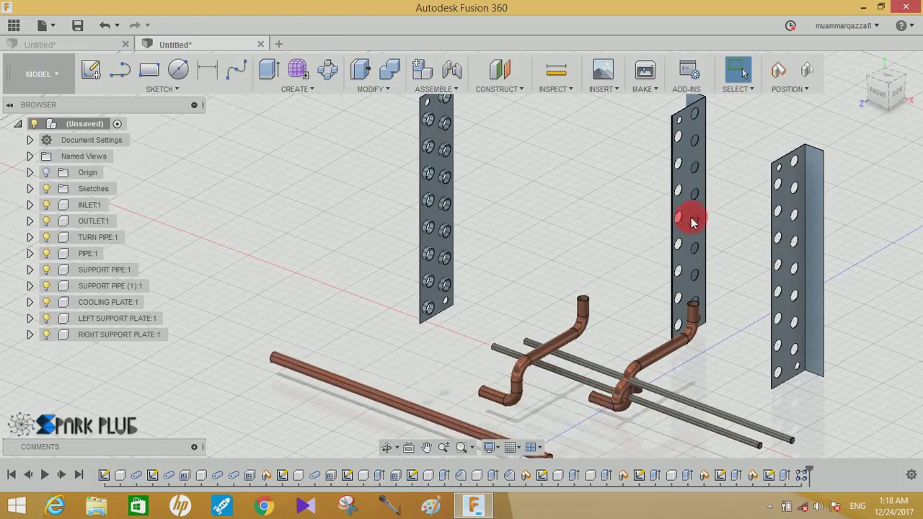
mouse_move(690, 222)
left_mouse_down()
mouse_move(570, 181)
mouse_move(584, 209)
left_mouse_up()
scroll(584, 209, "down", 2)
left_click_drag(741, 216, 795, 237)
- Move both grey rods up and pull the U-bend off its S-pipe
left_click_drag(559, 337, 653, 179)
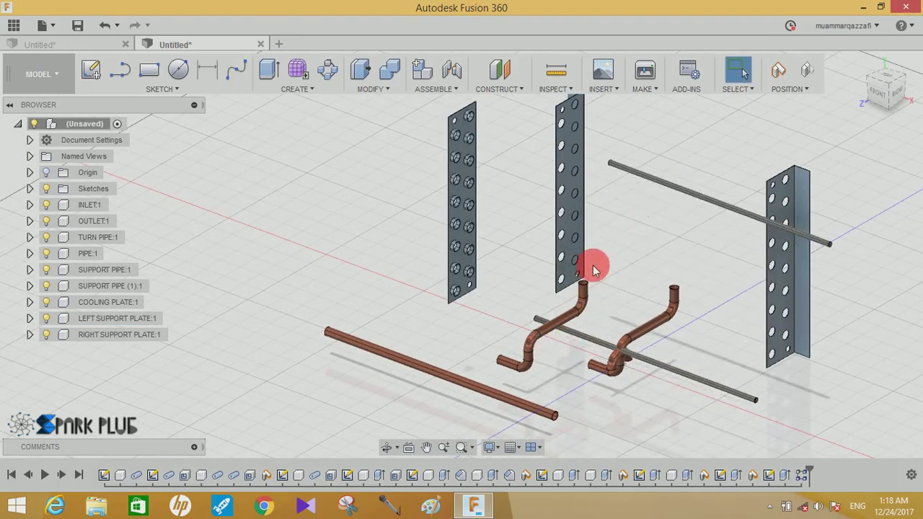
left_click_drag(596, 344, 326, 252)
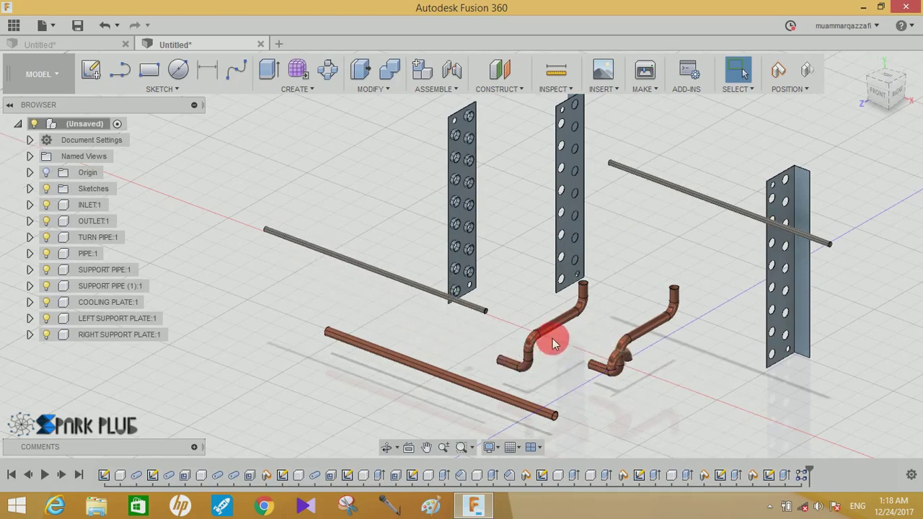
left_click_drag(552, 330, 332, 359)
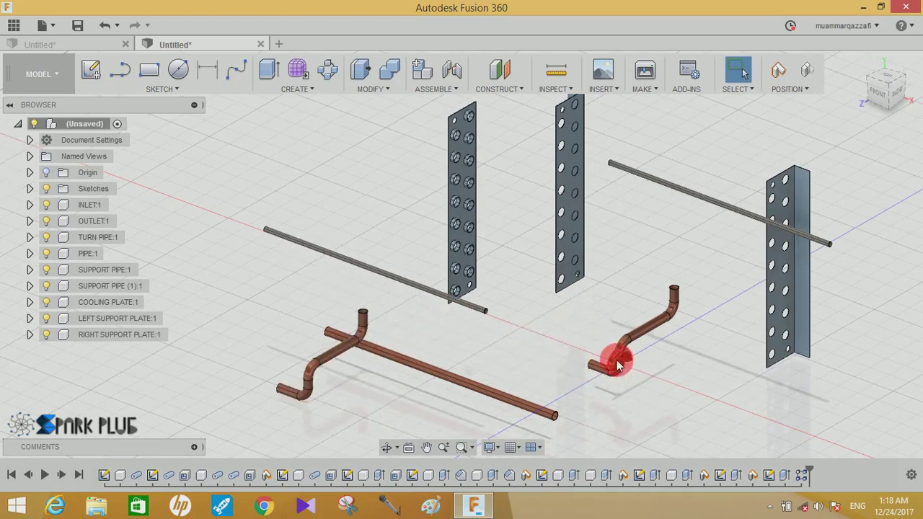
left_click_drag(599, 362, 532, 351)
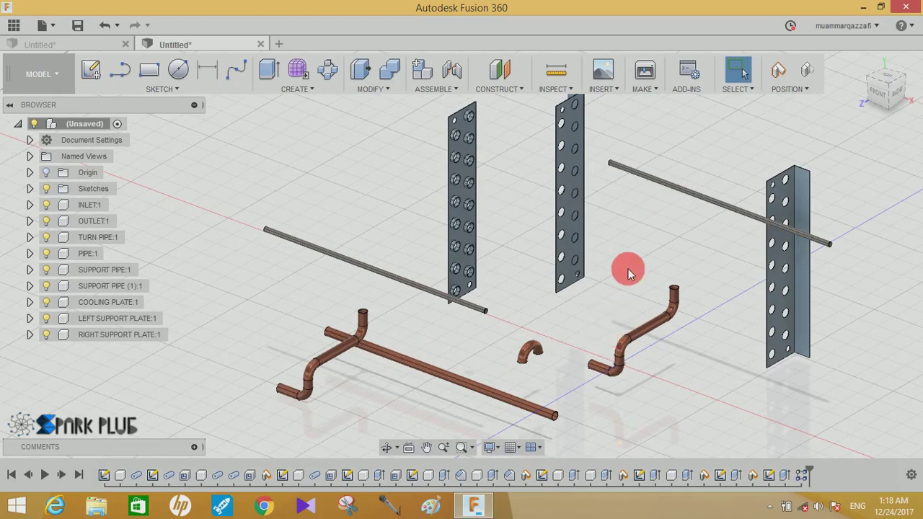
middle_click_drag(627, 273, 546, 311)
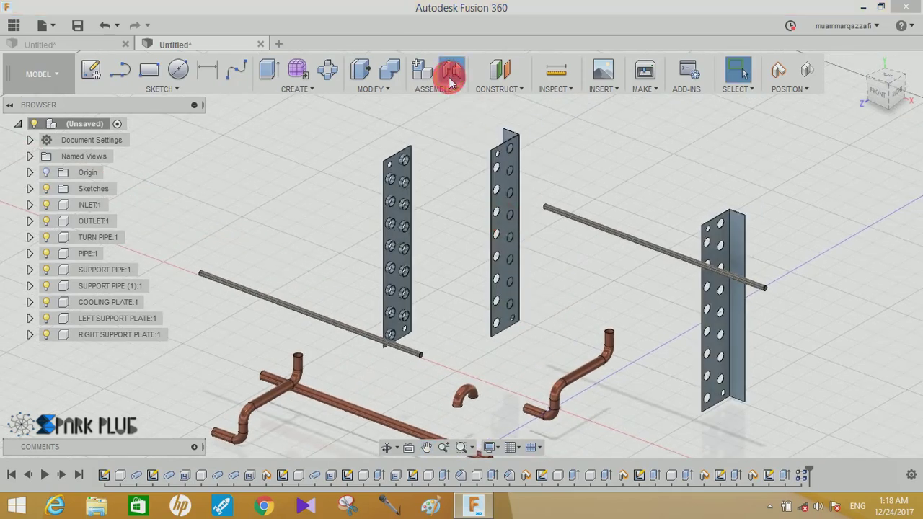
- Start a joint with the support plate's top hole as the first point
left_click(451, 82)
left_click(541, 258)
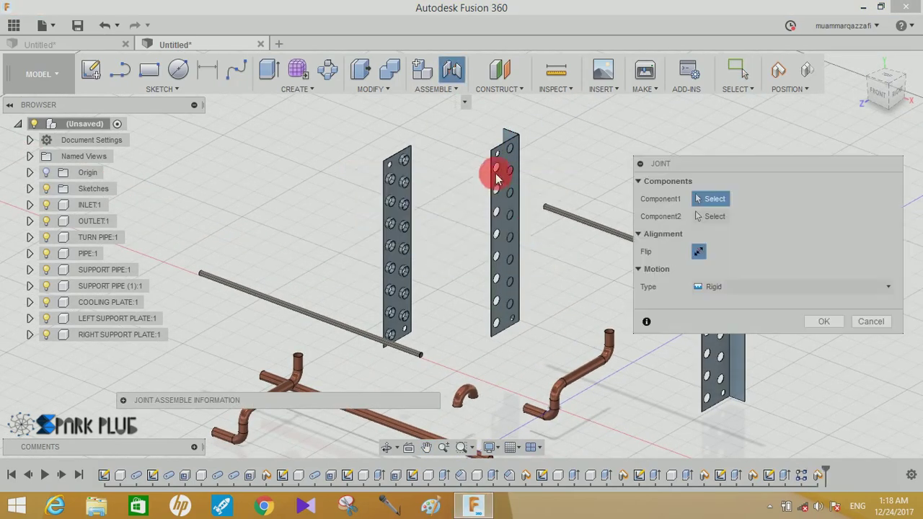
scroll(404, 214, "up", 3)
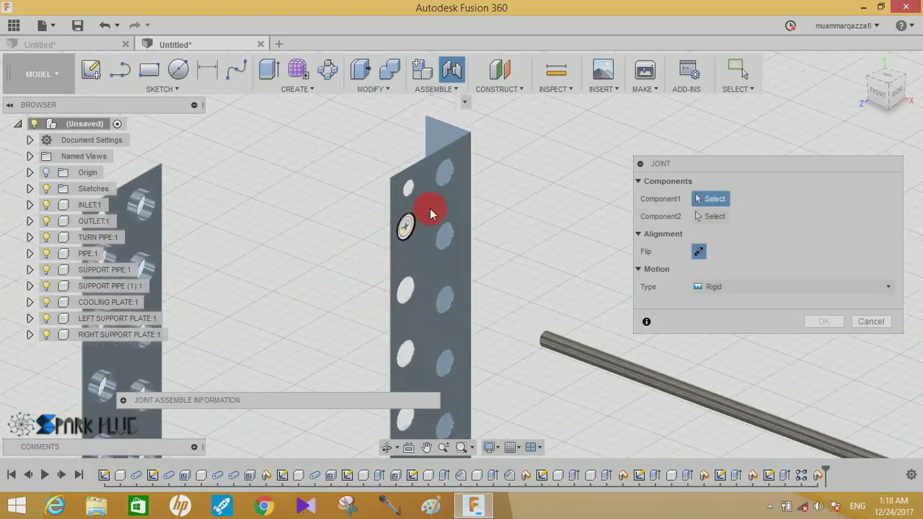
scroll(431, 207, "up", 3)
scroll(402, 173, "up", 1)
scroll(397, 167, "up", 1)
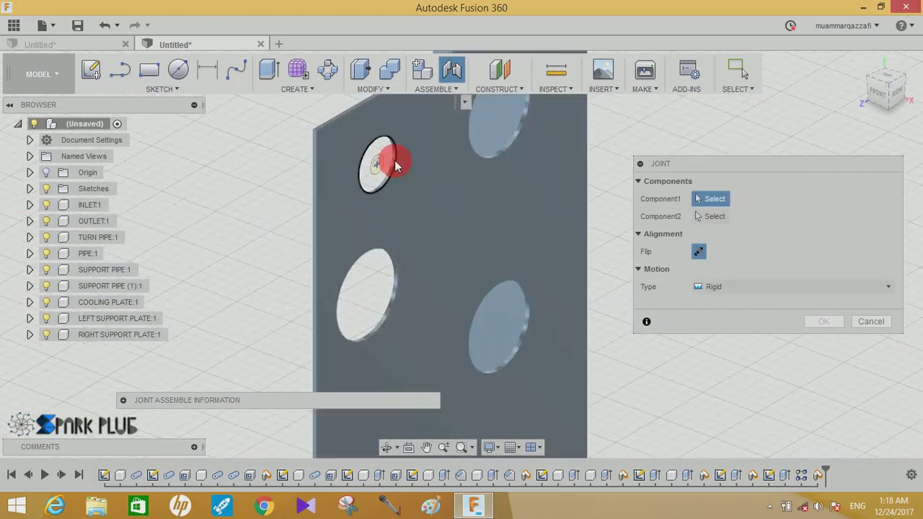
scroll(395, 160, "up", 2)
left_click(390, 170)
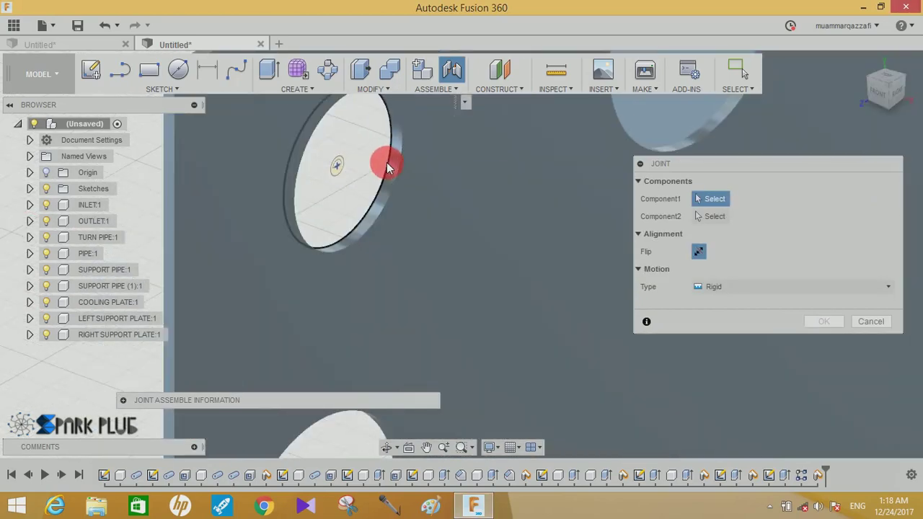
scroll(397, 209, "down", 2)
scroll(425, 238, "down", 2)
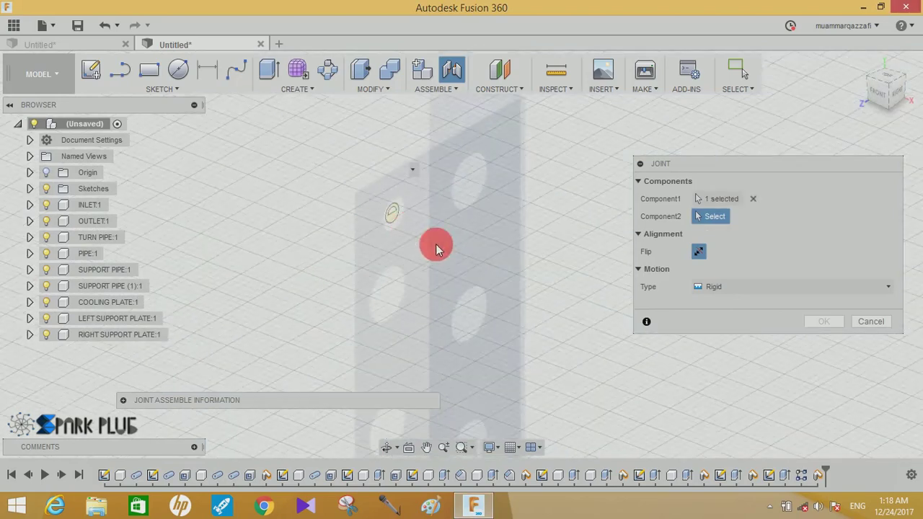
scroll(443, 255, "down", 2)
- Pick the grey rod's end as second point and confirm the rigid joint
middle_click_drag(530, 297, 441, 296)
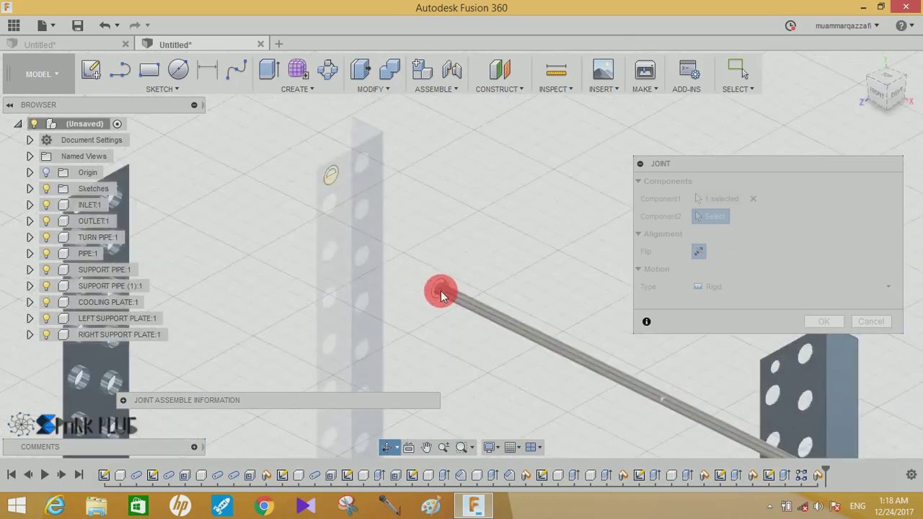
scroll(438, 292, "up", 1)
scroll(437, 277, "up", 2)
scroll(443, 274, "up", 2)
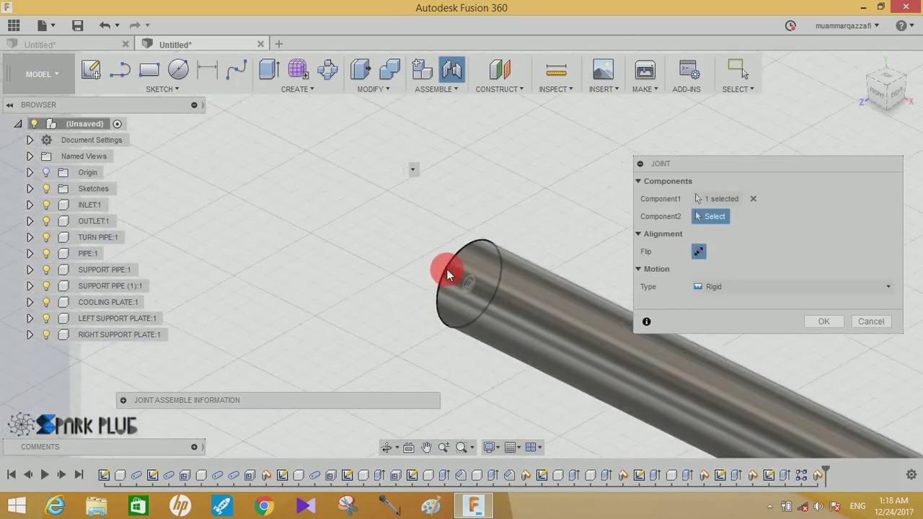
left_click(447, 272)
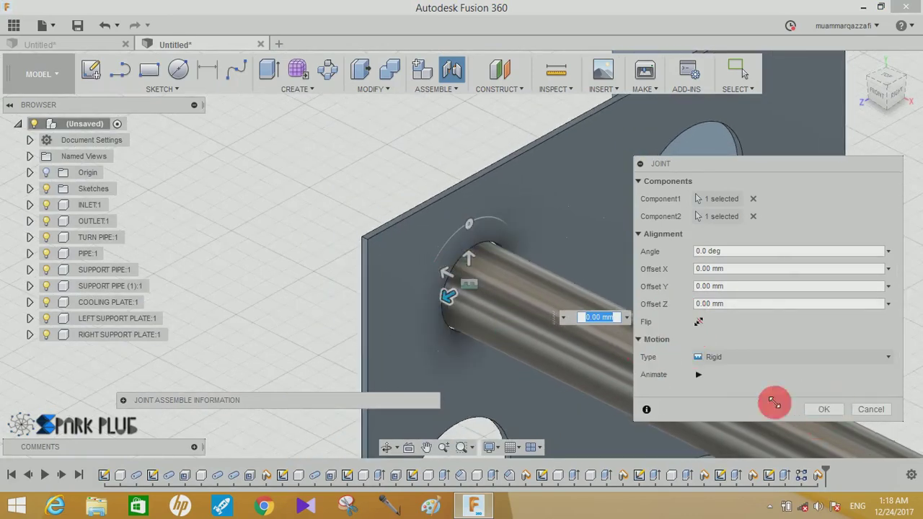
mouse_move(492, 321)
middle_mouse_down("shift")
mouse_move(578, 306)
mouse_move(509, 310)
middle_mouse_up("shift")
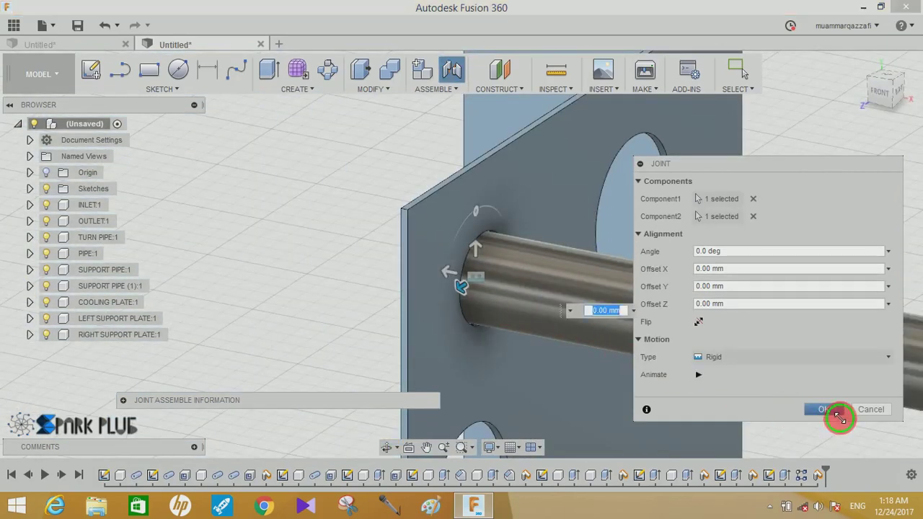
left_click(838, 416)
mouse_move(598, 334)
middle_mouse_down("shift")
mouse_move(611, 309)
mouse_move(632, 336)
mouse_move(757, 346)
mouse_move(655, 307)
middle_mouse_up("shift")
scroll(611, 309, "down", 5)
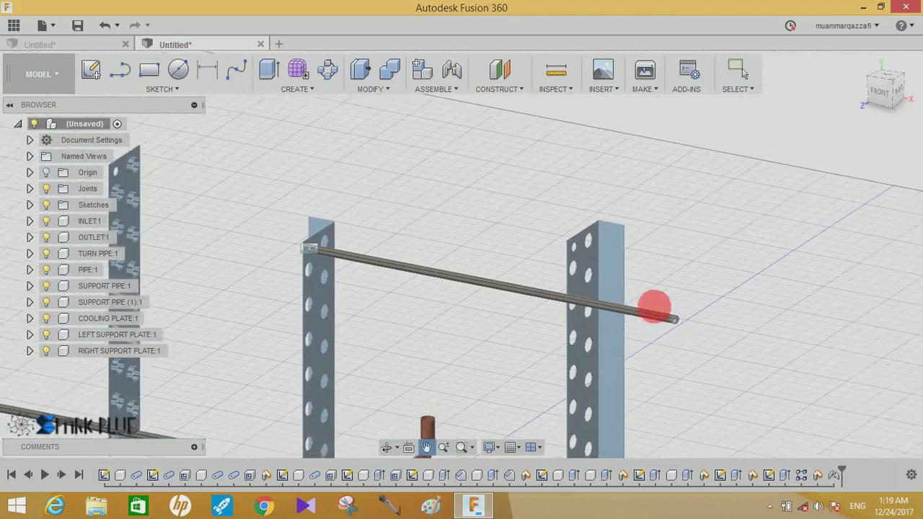
key("j")
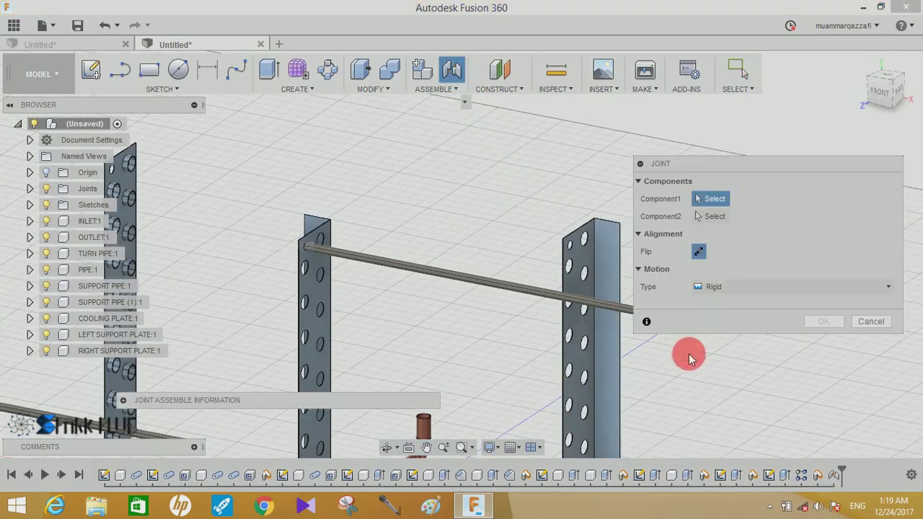
- Select the second plate's top hole as the joint's first point
scroll(509, 245, "up", 5)
scroll(473, 258, "up", 2)
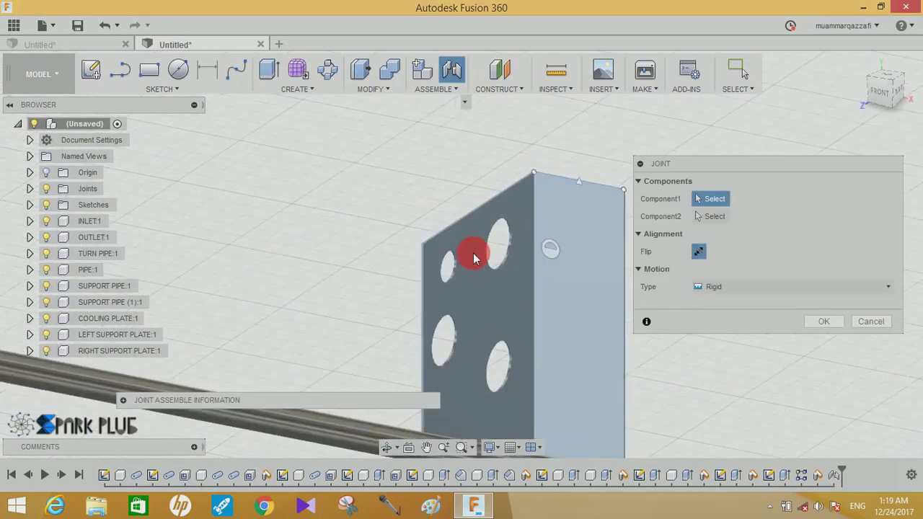
scroll(473, 253, "up", 2)
scroll(452, 274, "up", 1)
scroll(426, 293, "up", 1)
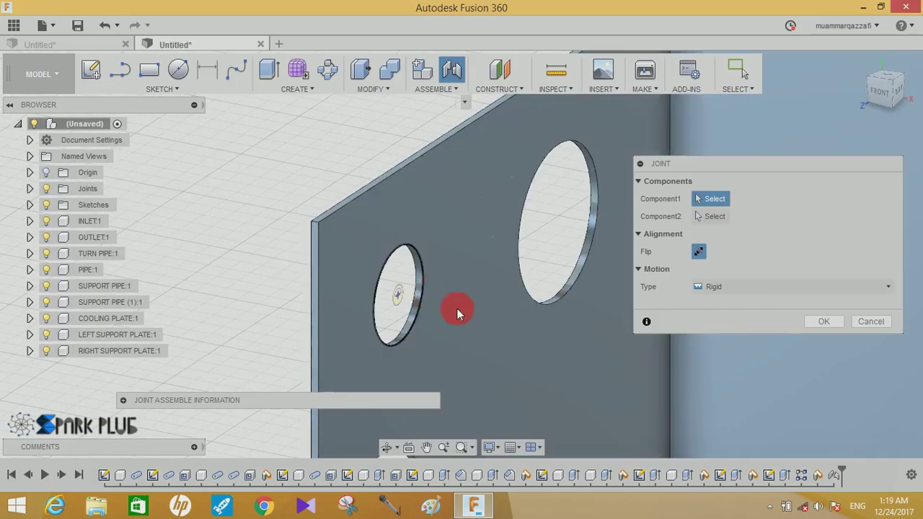
scroll(457, 309, "down", 2)
left_click(519, 323)
scroll(529, 324, "down", 1)
scroll(509, 245, "down", 2)
scroll(649, 346, "down", 1)
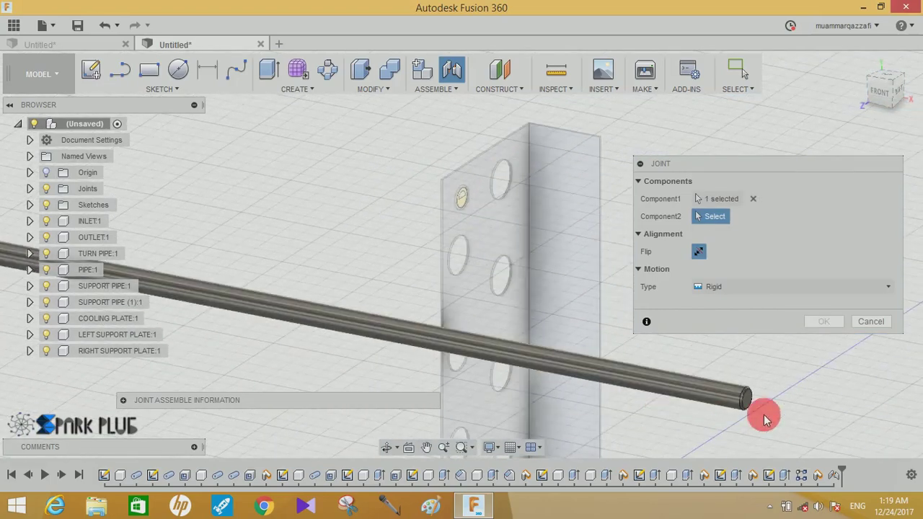
scroll(800, 421, "up", 3)
scroll(646, 371, "up", 2)
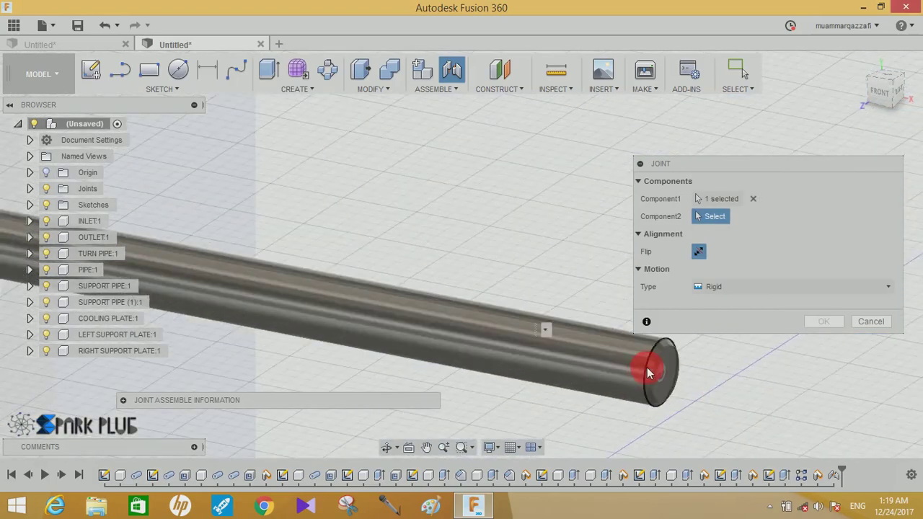
- Seat the rod's far end in that hole with a rigid joint
left_click(647, 371)
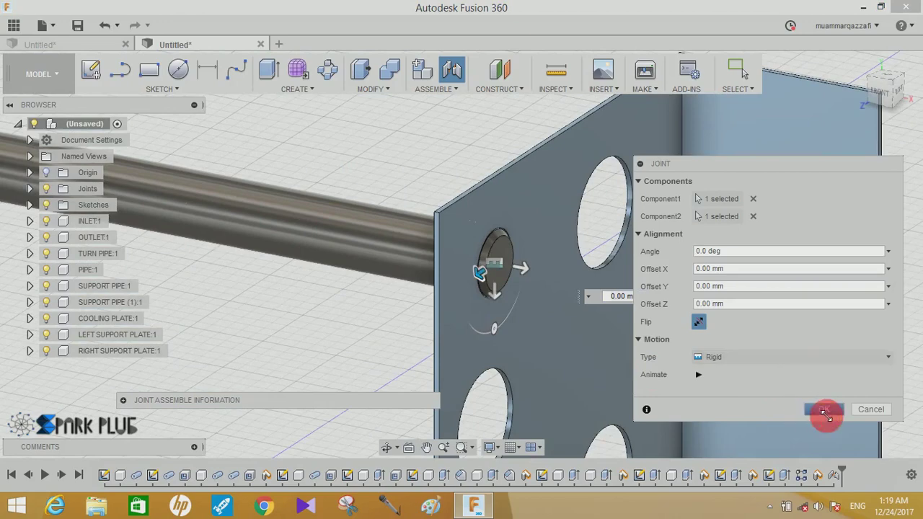
left_click(824, 408)
scroll(546, 307, "down", 5)
mouse_move(553, 295)
middle_mouse_down("shift")
mouse_move(480, 334)
mouse_move(724, 208)
middle_mouse_up("shift")
middle_click_drag(667, 300, 412, 305, "shift")
scroll(793, 397, "up", 3)
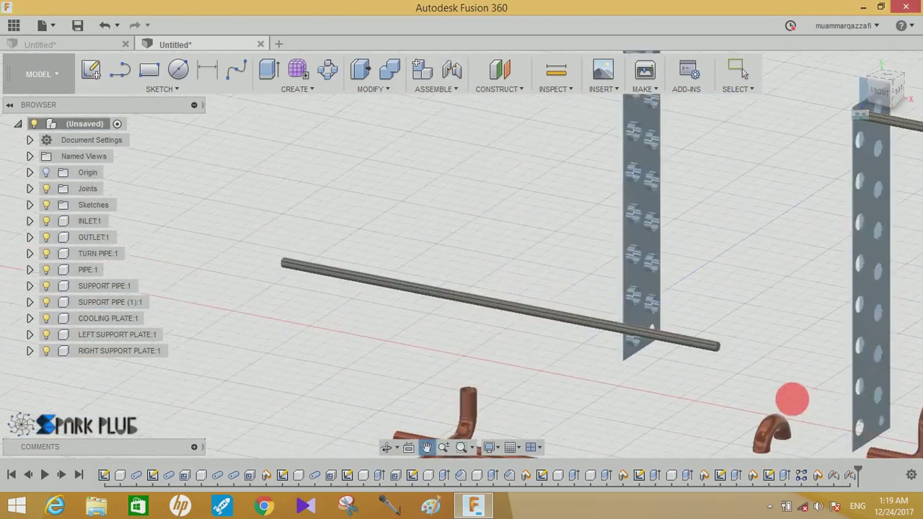
scroll(272, 265, "up", 3)
scroll(272, 265, "up", 2)
- Start a joint, picking a plate hole and the second grey rod's end
scroll(273, 264, "up", 2)
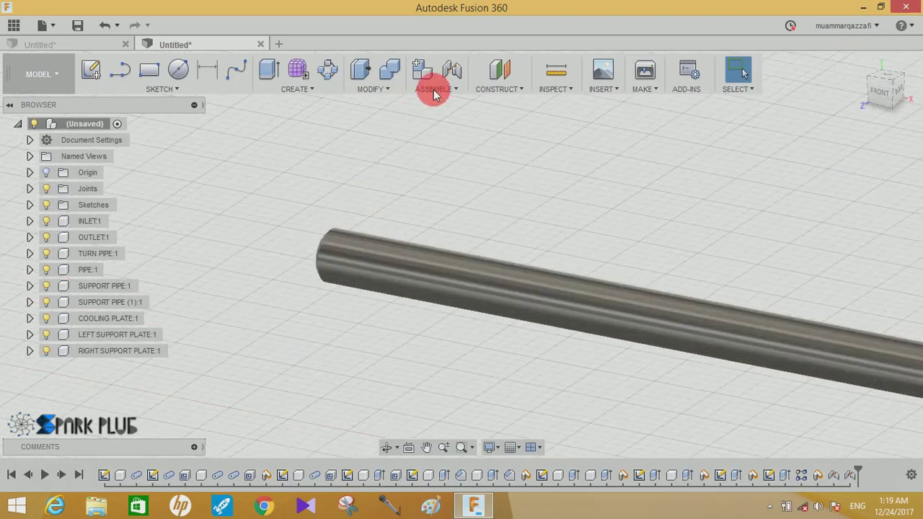
left_click(448, 73)
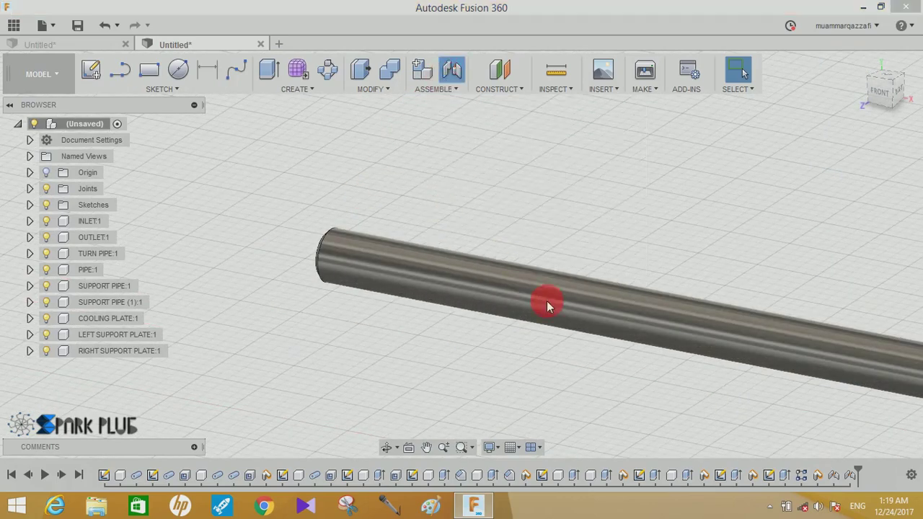
middle_click_drag(665, 348, 436, 331, "shift")
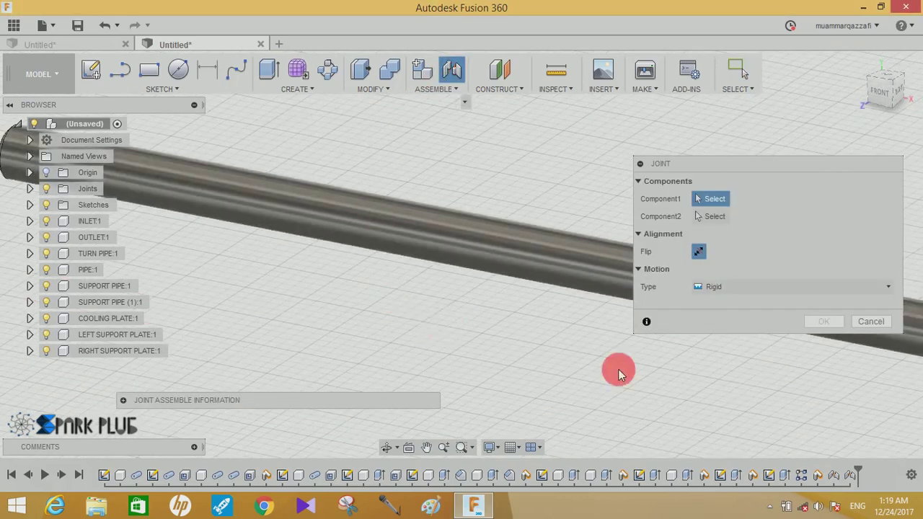
scroll(619, 373, "down", 2)
scroll(655, 380, "down", 2)
scroll(674, 404, "down", 2)
mouse_move(562, 393)
middle_mouse_down()
mouse_move(477, 310)
mouse_move(473, 372)
mouse_move(423, 332)
mouse_move(494, 340)
mouse_move(537, 331)
middle_mouse_up()
scroll(480, 310, "up", 3)
scroll(425, 322, "up", 3)
left_click(537, 325)
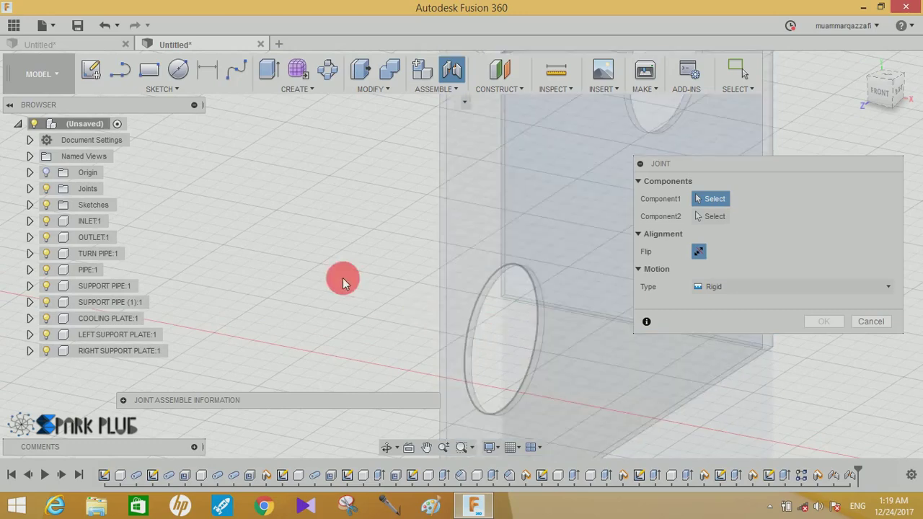
scroll(339, 279, "down", 3)
scroll(340, 278, "down", 2)
scroll(281, 274, "down", 2)
mouse_move(281, 274)
middle_mouse_down("shift")
mouse_move(546, 354)
mouse_move(288, 261)
middle_mouse_up("shift")
scroll(363, 282, "up", 3)
scroll(368, 274, "up", 2)
scroll(360, 253, "up", 1)
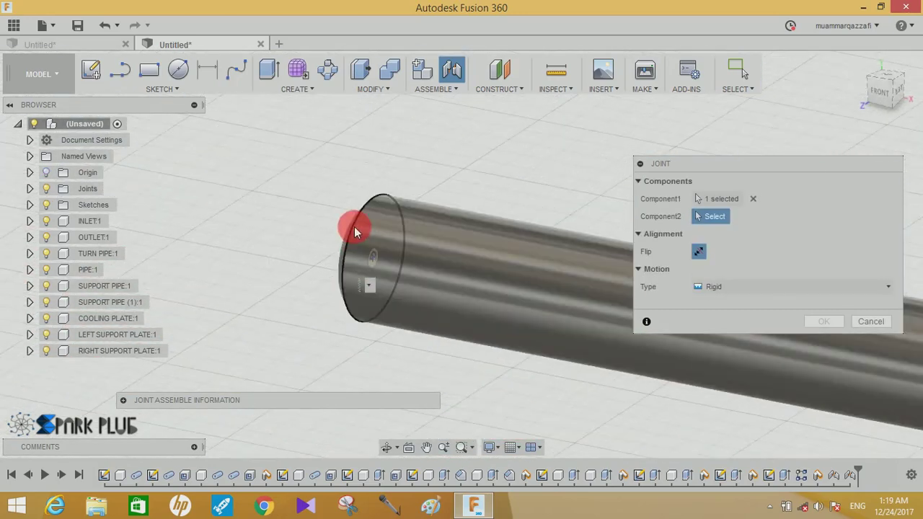
left_click(396, 248)
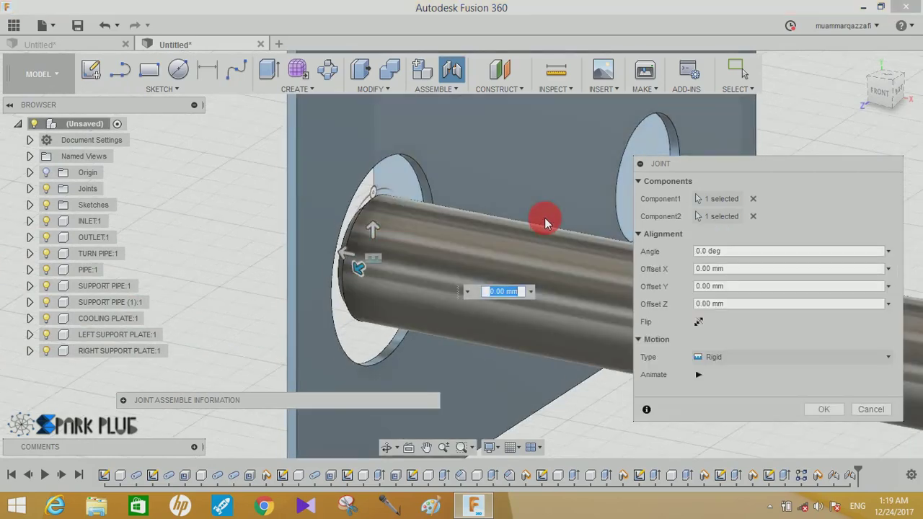
middle_click_drag(545, 222, 444, 226)
scroll(445, 226, "down", 2)
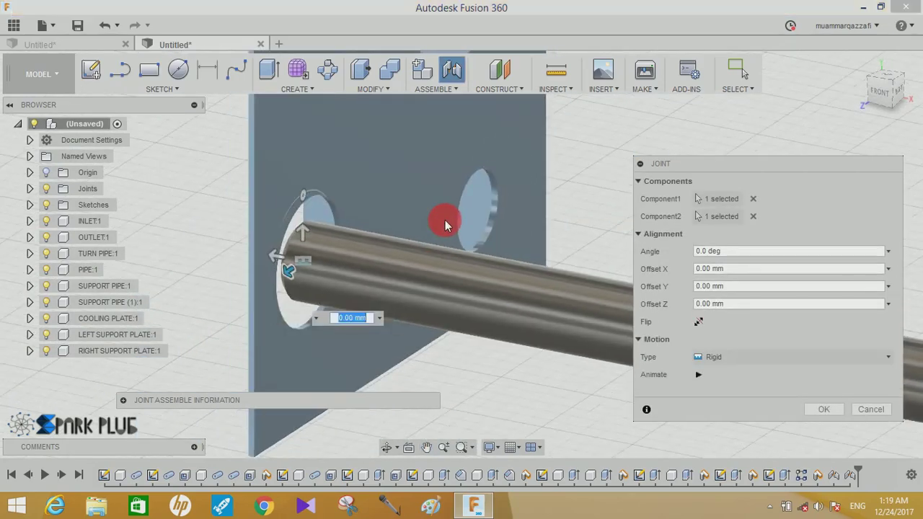
- Reselect the correct lower plate hole and confirm the rigid rod joint
left_click(753, 198)
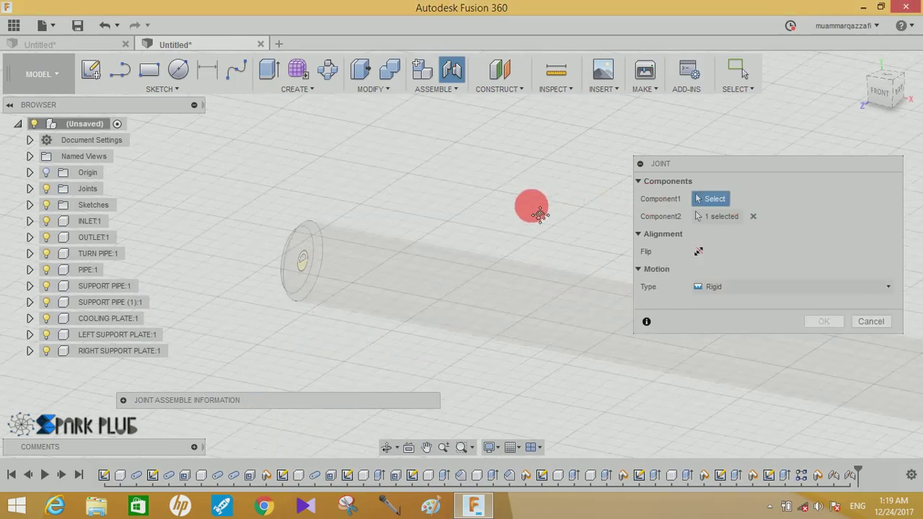
scroll(492, 252, "down", 5)
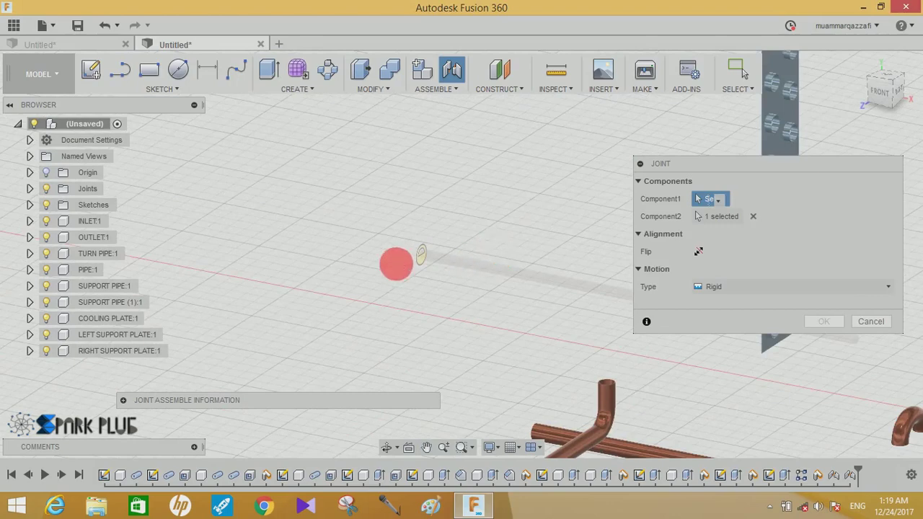
scroll(461, 324, "up", 3)
scroll(451, 336, "up", 2)
scroll(355, 324, "up", 2)
scroll(355, 323, "up", 2)
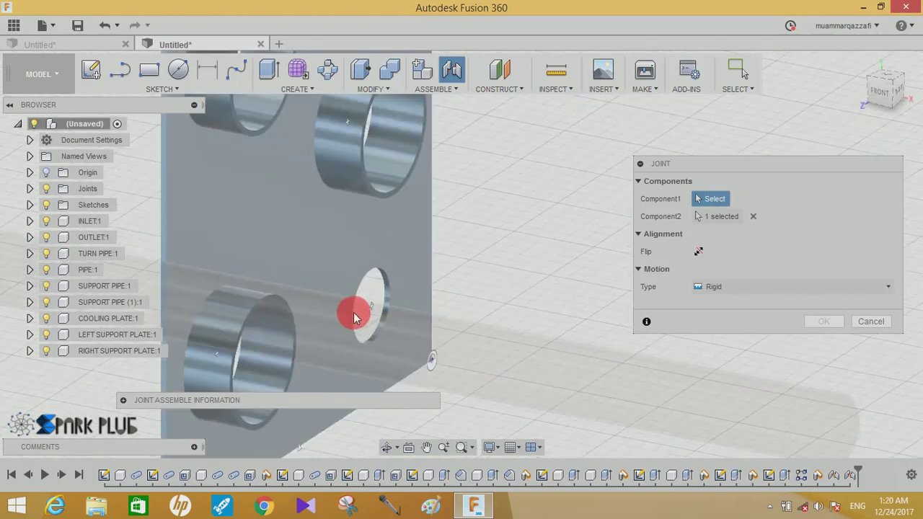
scroll(384, 282, "up", 2)
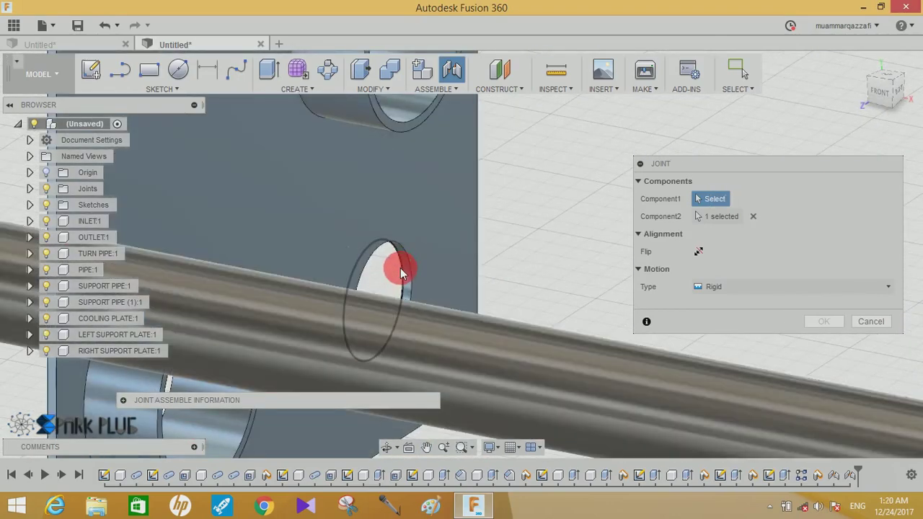
left_click(400, 272)
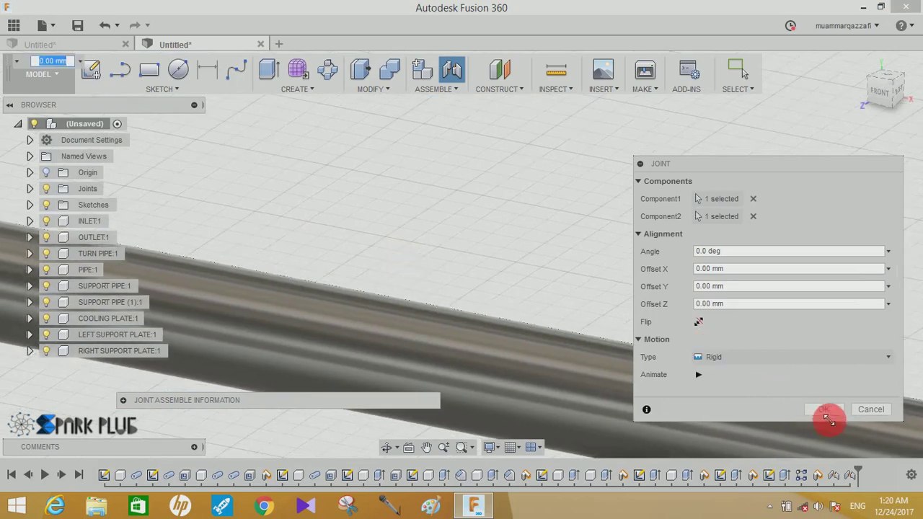
left_click(823, 409)
scroll(646, 294, "down", 3)
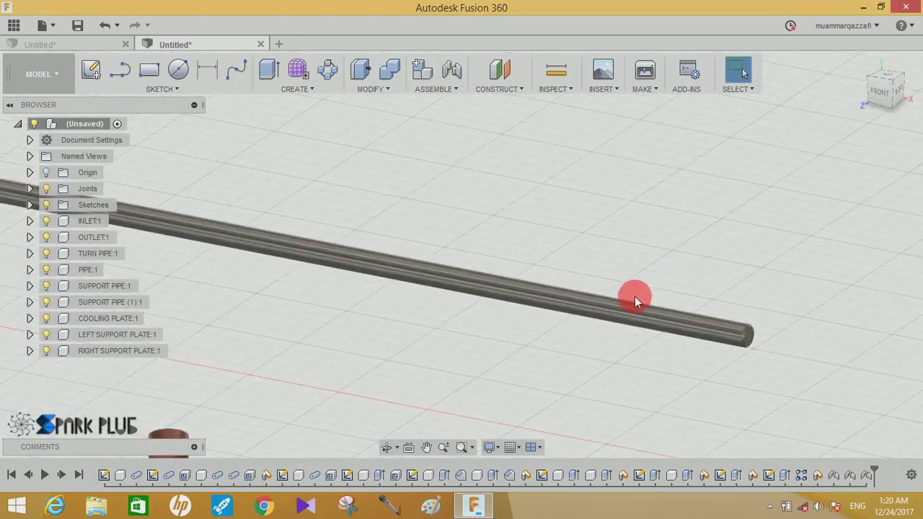
scroll(591, 306, "down", 3)
- Drag the loose grey rod down to the bottom of the right plate frame
scroll(564, 314, "down", 3)
scroll(564, 313, "down", 2)
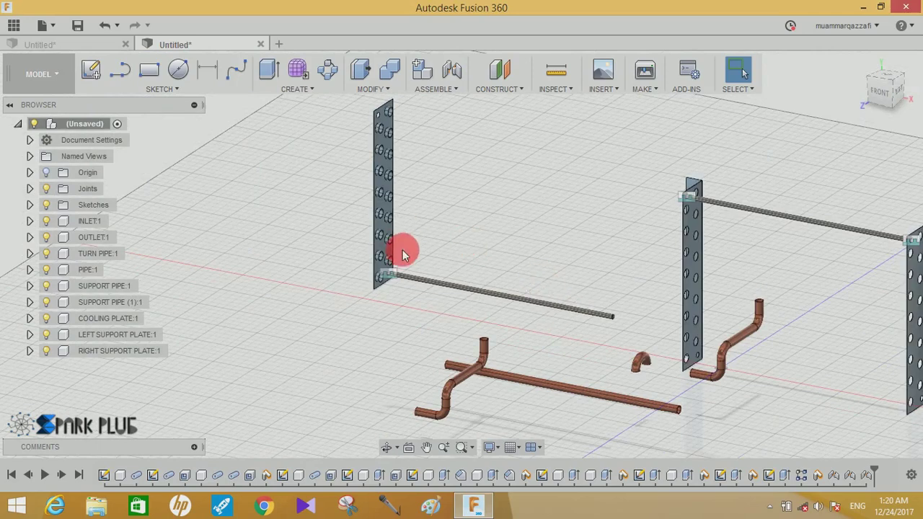
right_click(870, 482)
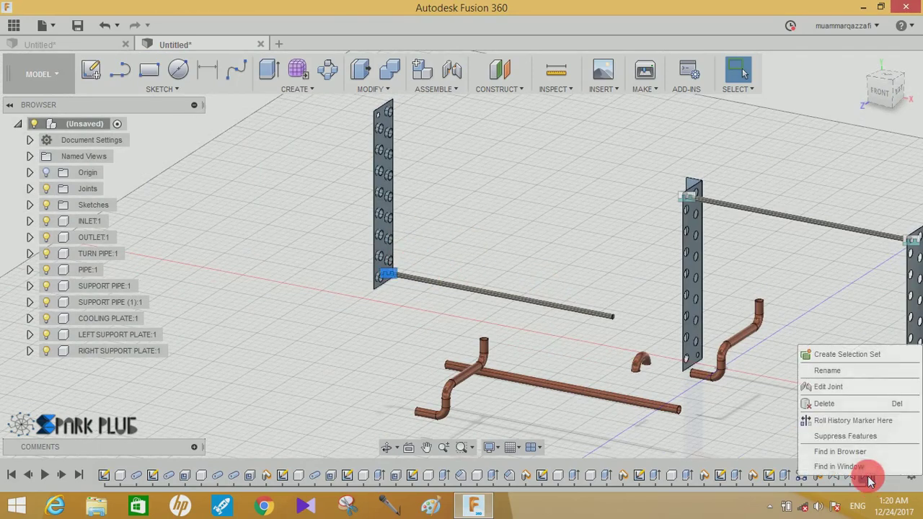
left_click(658, 353)
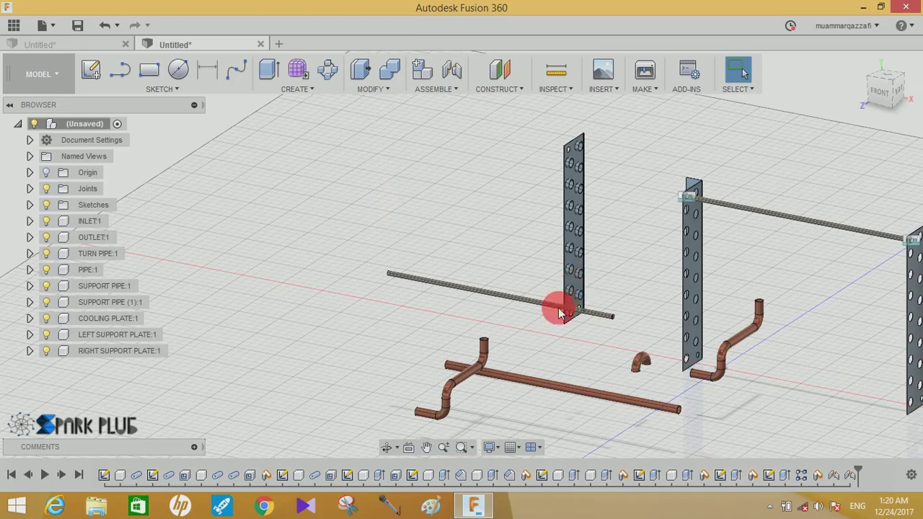
left_click_drag(560, 311, 885, 405)
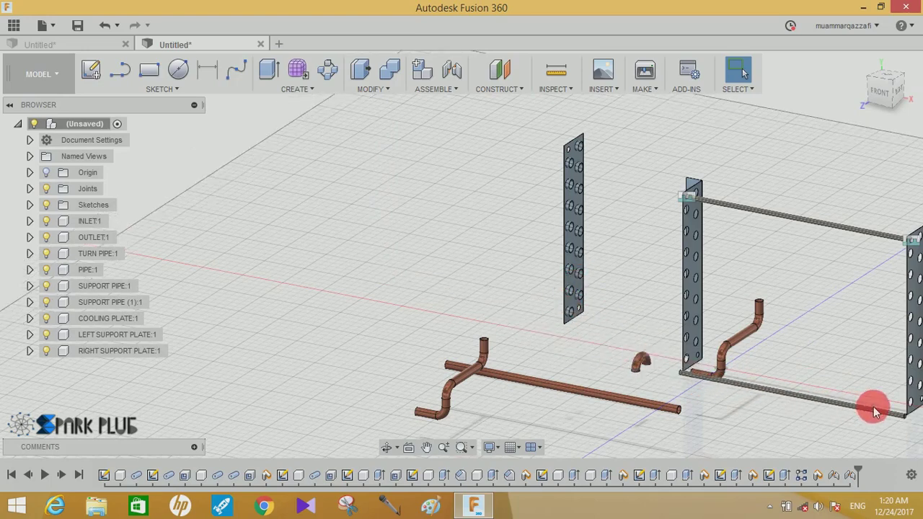
- Start a new joint, dismissing the moved-components prompt
left_click(452, 69)
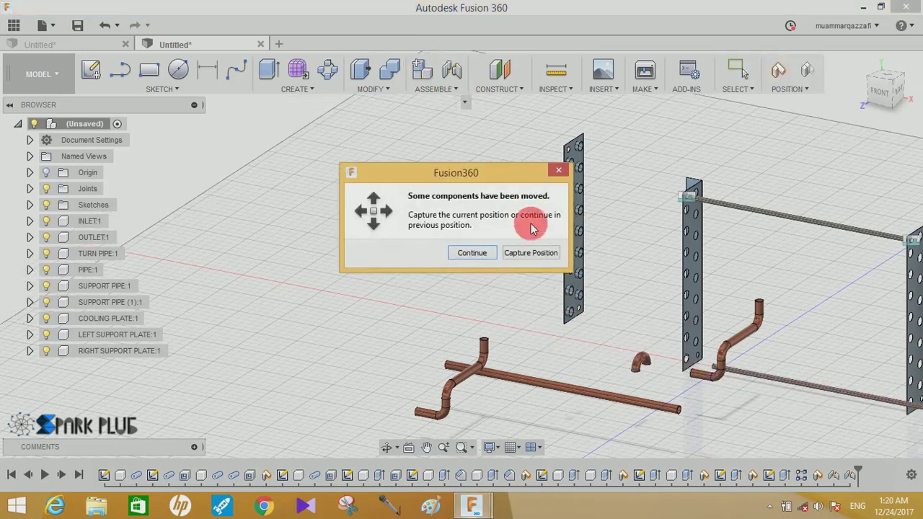
left_click(640, 336)
scroll(613, 328, "up", 3)
- Joint the bent copper pipe's end into the support plate hole
scroll(598, 326, "up", 3)
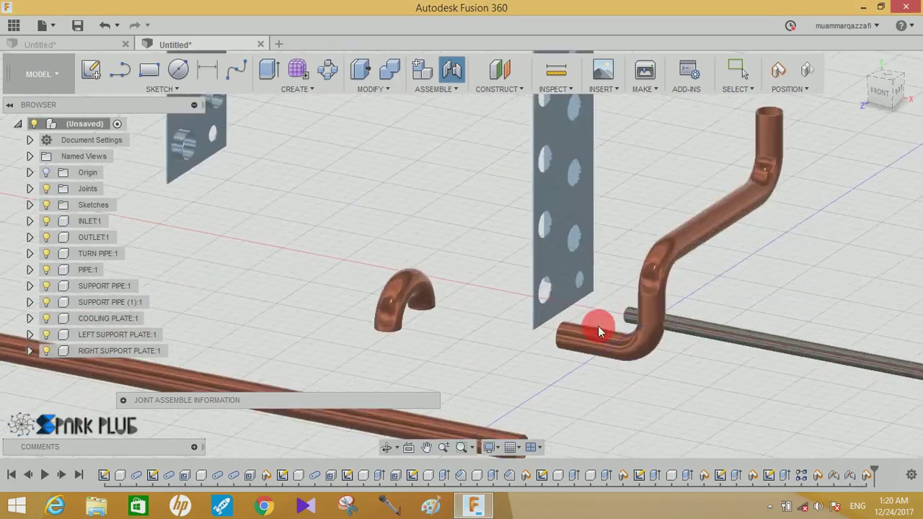
scroll(612, 317, "up", 2)
scroll(518, 355, "up", 2)
scroll(433, 289, "up", 2)
scroll(425, 259, "up", 3)
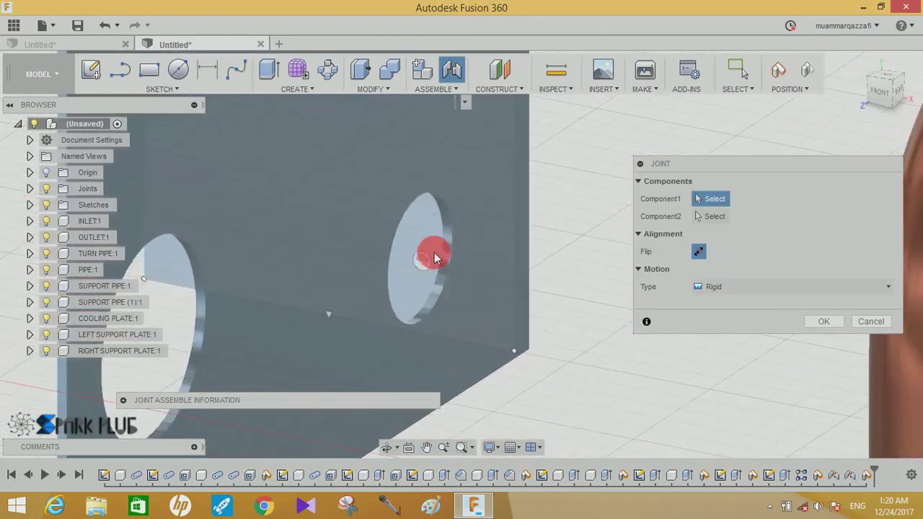
left_click(442, 245)
scroll(509, 313, "down", 3)
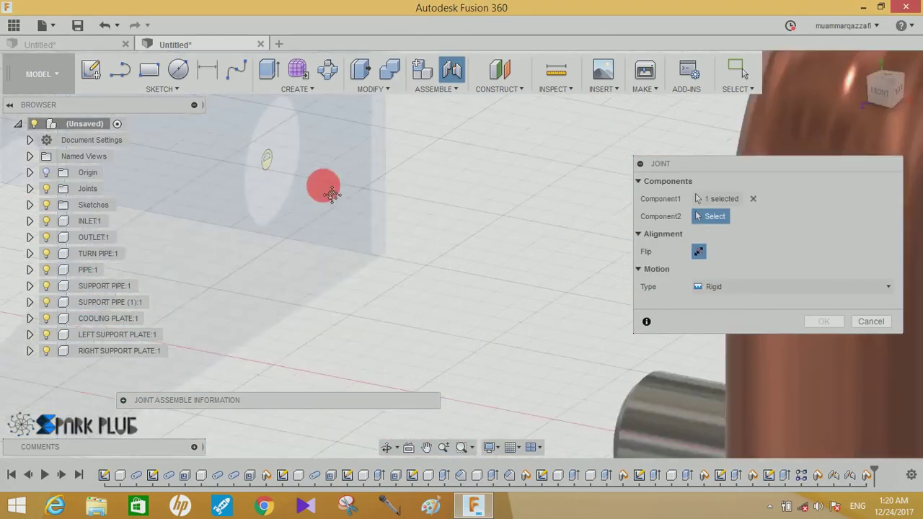
scroll(618, 346, "up", 2)
scroll(589, 333, "up", 2)
left_click(590, 333)
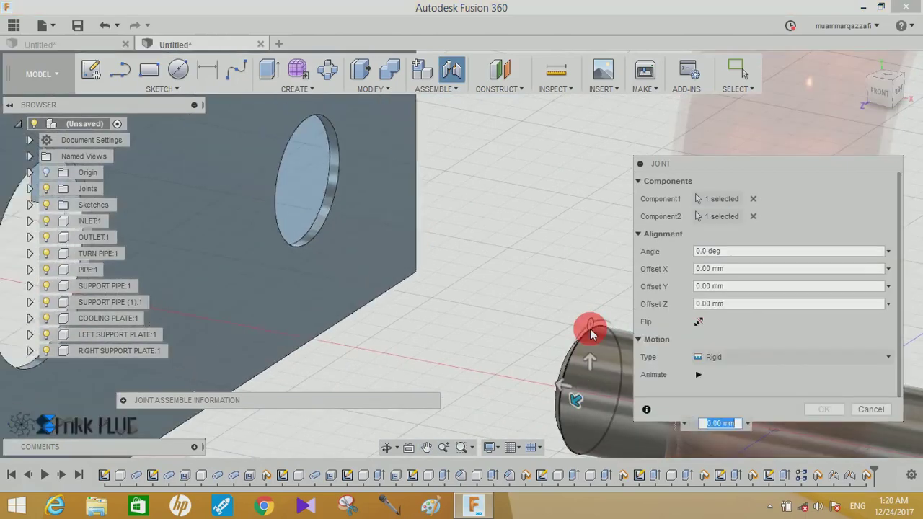
left_click(822, 422)
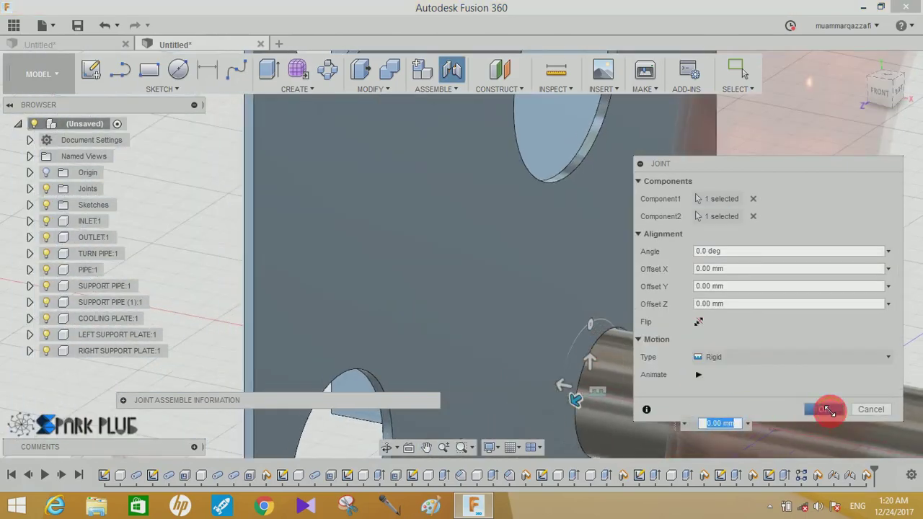
- Move the plate-and-rod frame and pull the long copper pipe away from the bent pipe
scroll(696, 291, "down", 3)
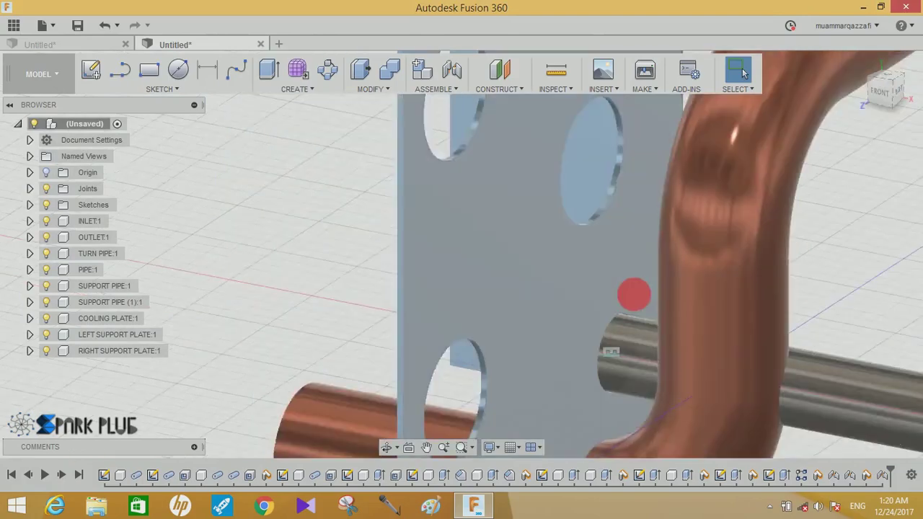
middle_click_drag(627, 295, 198, 195, "shift")
scroll(778, 339, "down", 2)
scroll(779, 339, "down", 2)
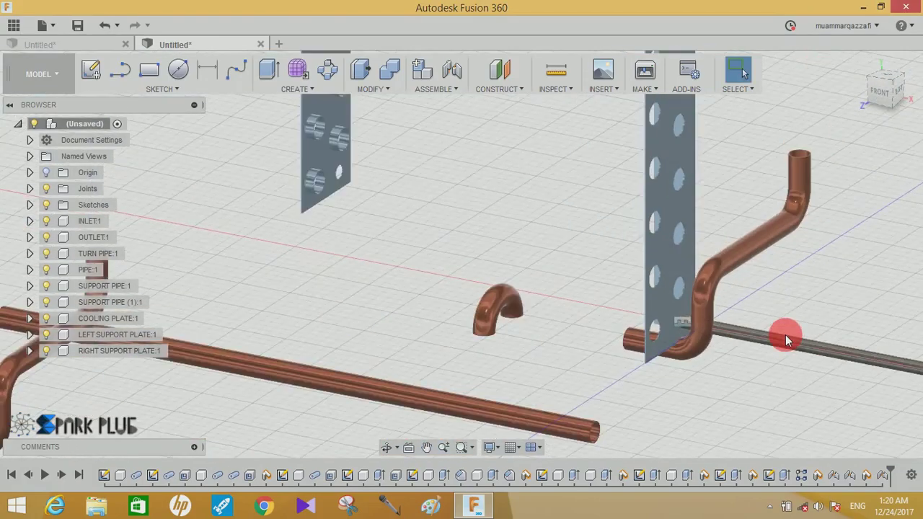
mouse_move(785, 334)
middle_mouse_down("shift")
mouse_move(439, 288)
mouse_move(651, 391)
mouse_move(602, 381)
mouse_move(632, 385)
middle_mouse_up("shift")
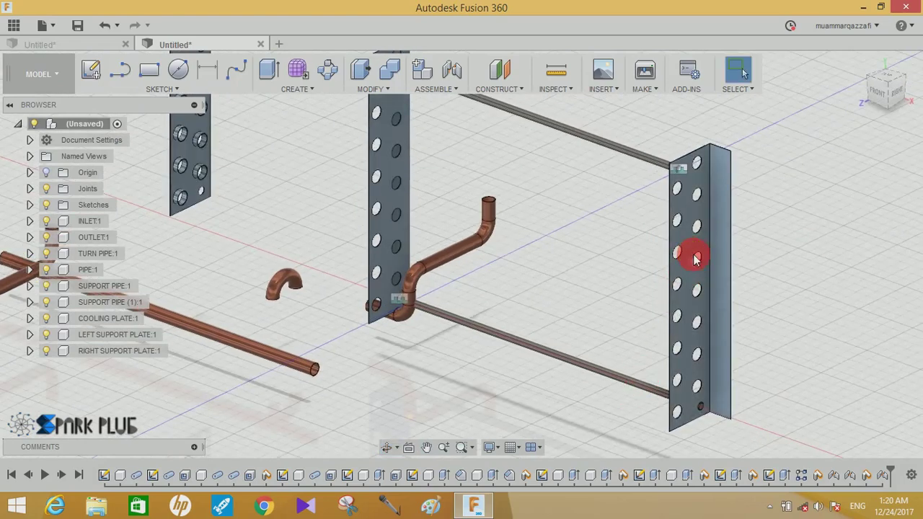
mouse_move(689, 271)
left_mouse_down()
mouse_move(766, 300)
mouse_move(749, 284)
mouse_move(558, 303)
left_mouse_up()
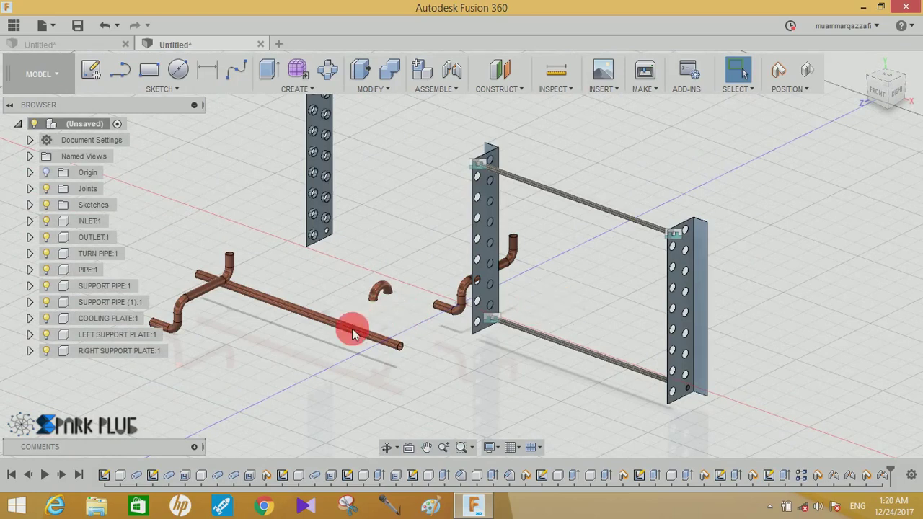
left_click_drag(388, 345, 424, 364)
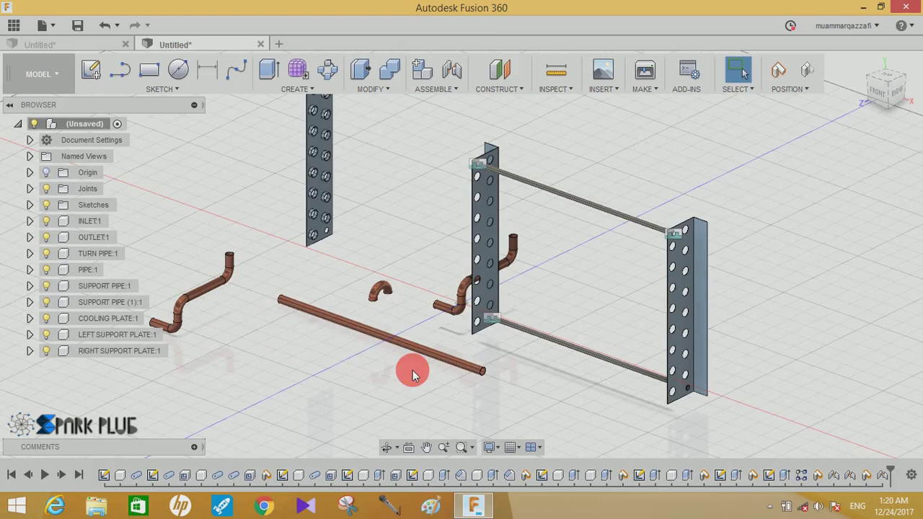
scroll(322, 354, "up", 2)
middle_click_drag(294, 344, 329, 204)
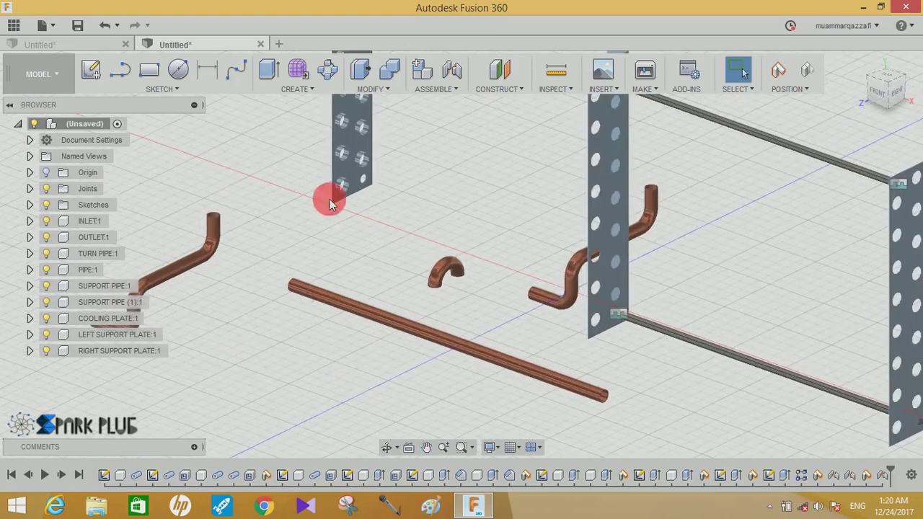
- Start a joint keeping moved positions, picking the long pipe end and upper plate hole
left_click(453, 66)
left_click(524, 252)
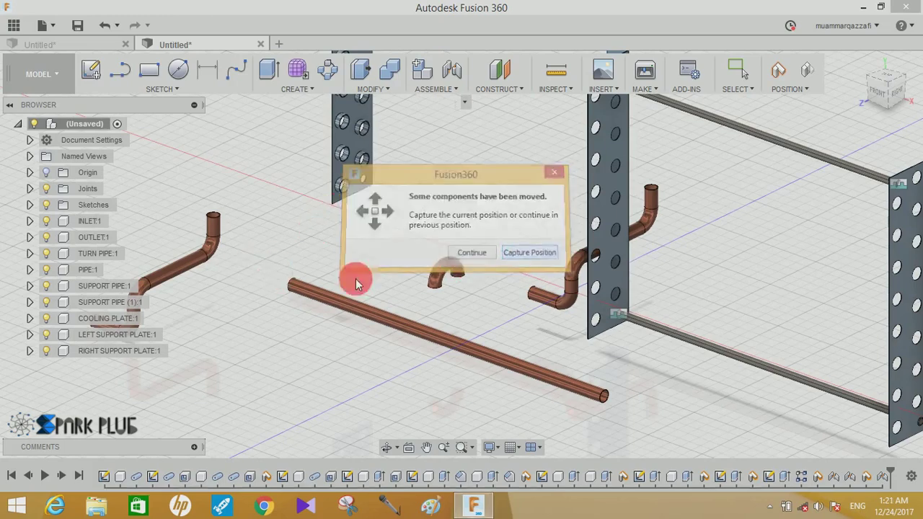
left_click(294, 285)
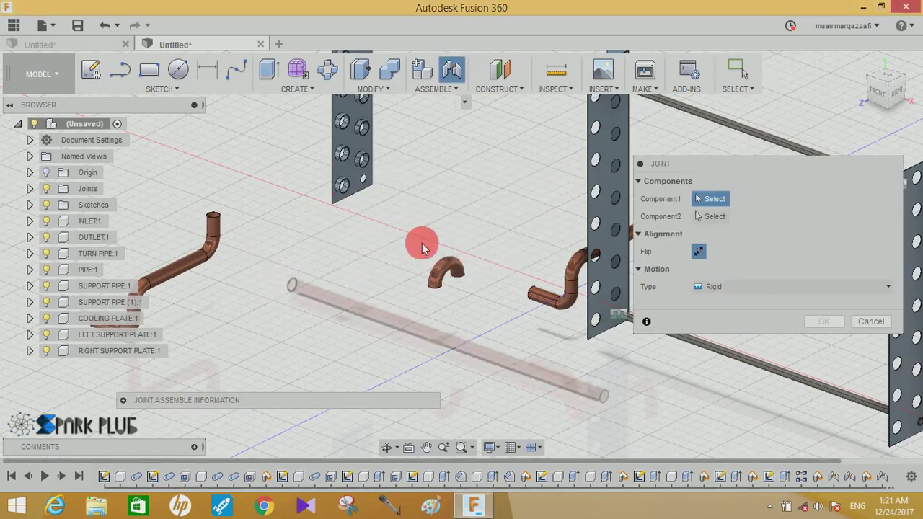
middle_click_drag(340, 320, 515, 191)
scroll(515, 191, "up", 3)
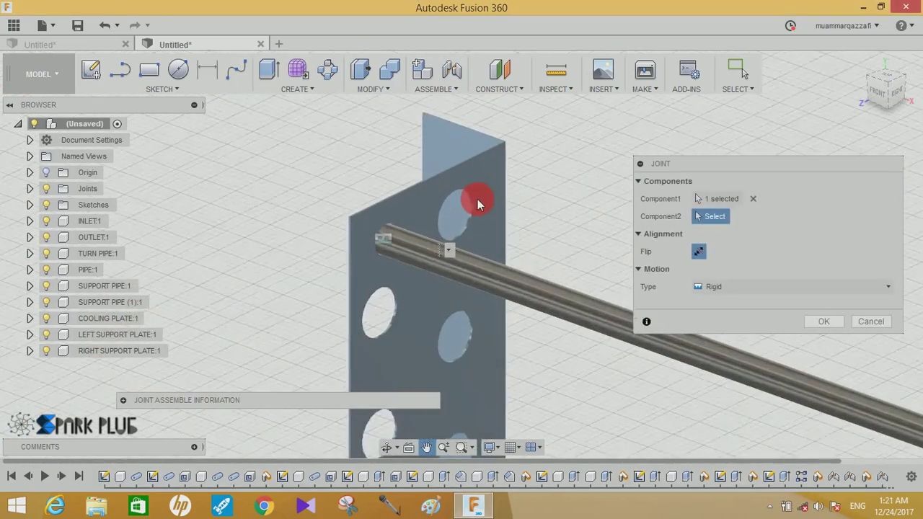
scroll(477, 199, "up", 2)
left_click(465, 210)
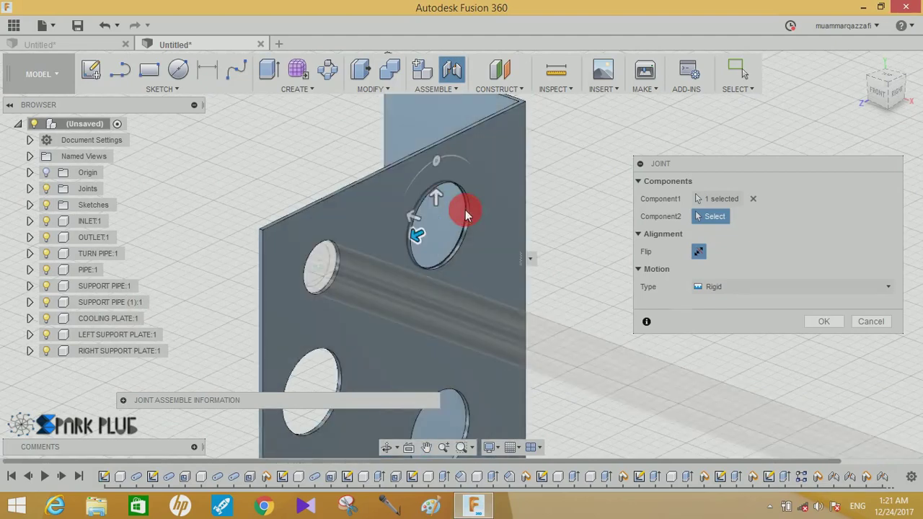
- In the front view, set the joint's Offset Z to 5 mm and confirm
left_click(880, 92)
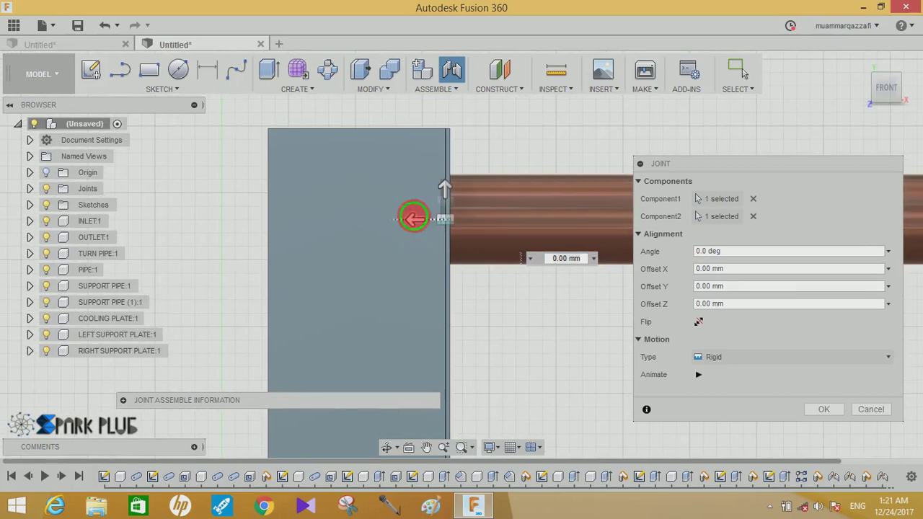
left_click_drag(420, 231, 407, 224)
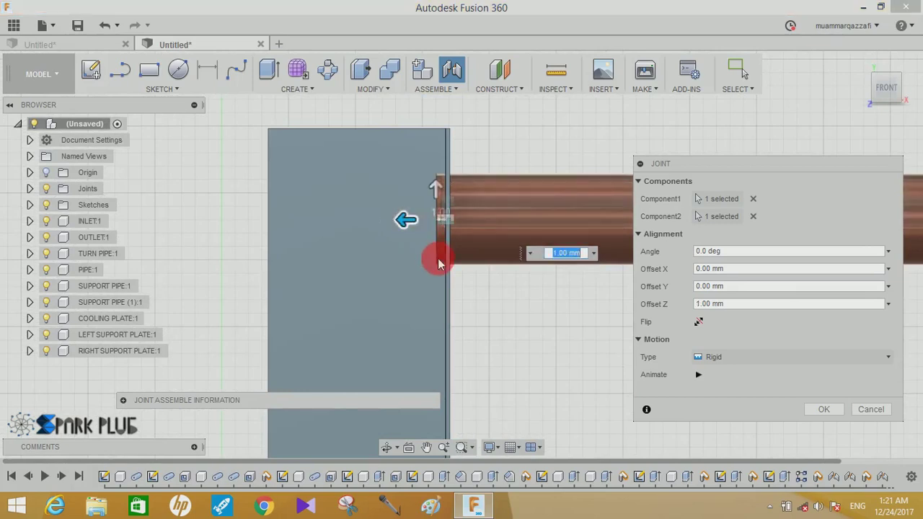
scroll(400, 348, "down", 2)
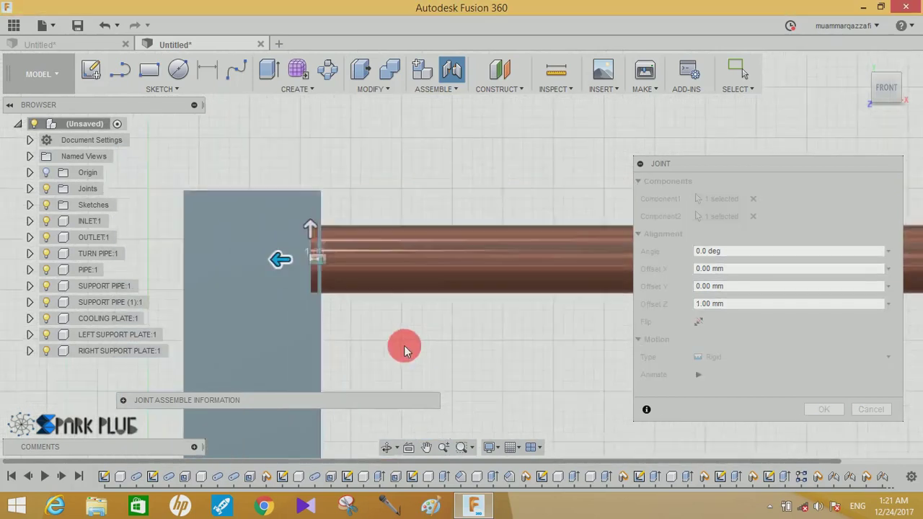
scroll(405, 349, "down", 2)
scroll(257, 371, "down", 2)
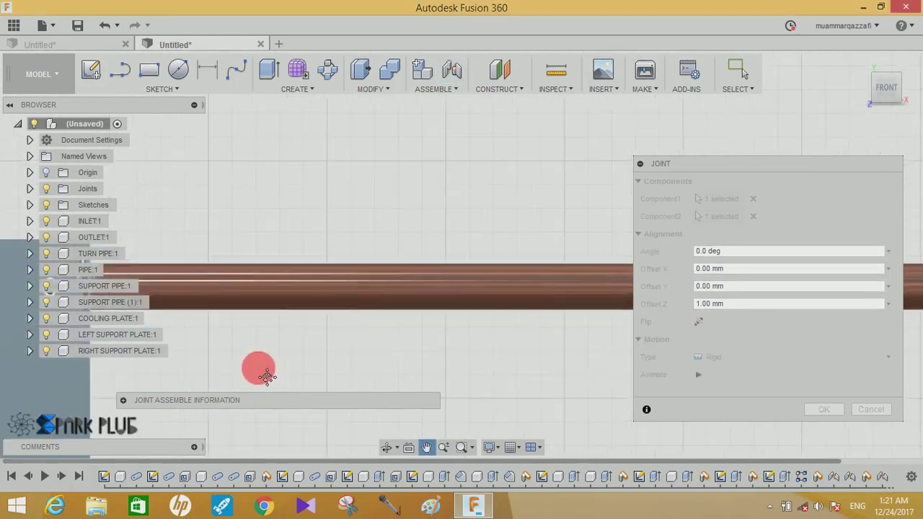
middle_click_drag(463, 351, 9, 396)
type("5")
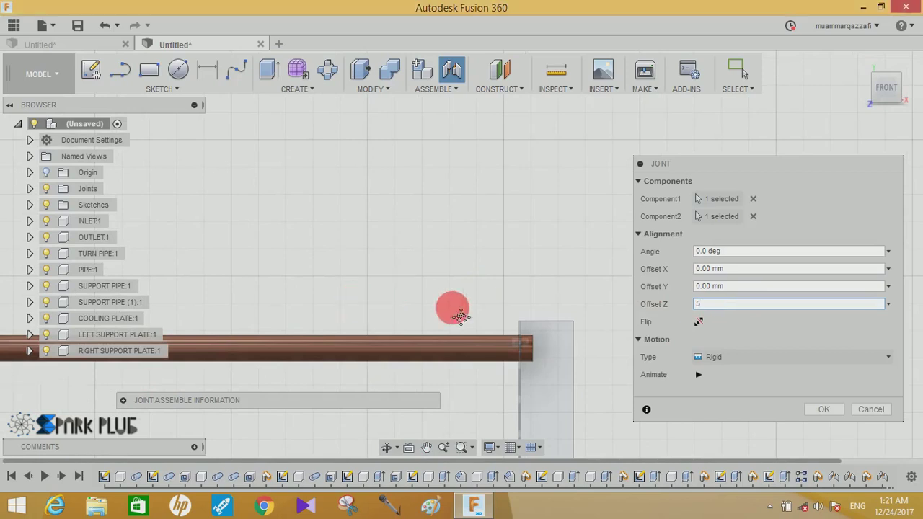
key("Return")
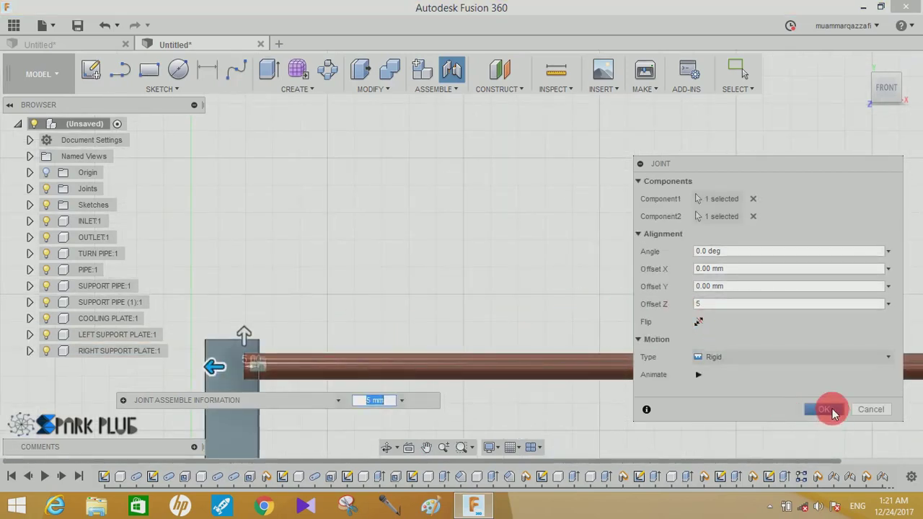
left_click(833, 409)
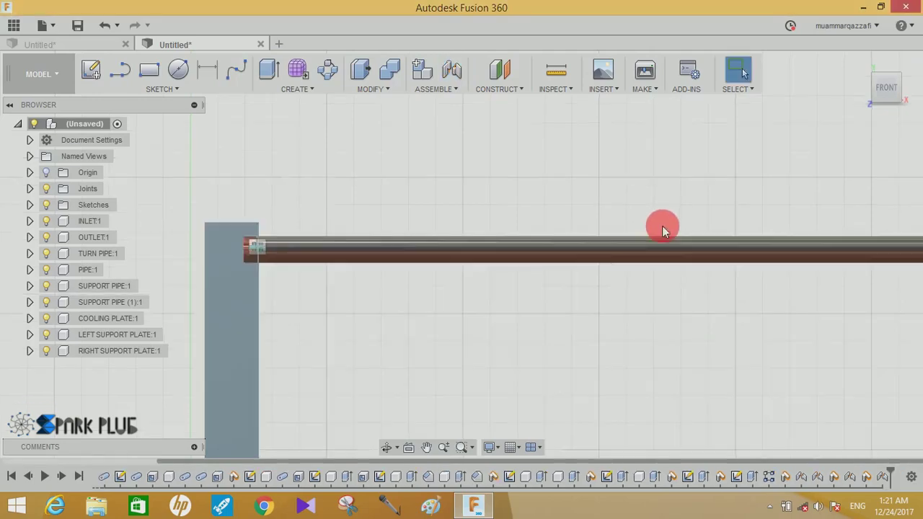
- Copy the PIPE component and paste it as a new copy
key("F6")
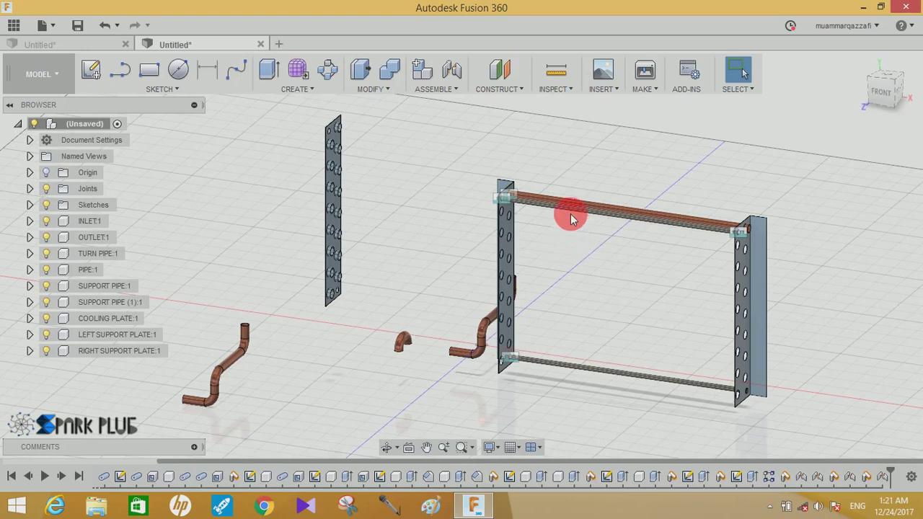
scroll(566, 215, "up", 3)
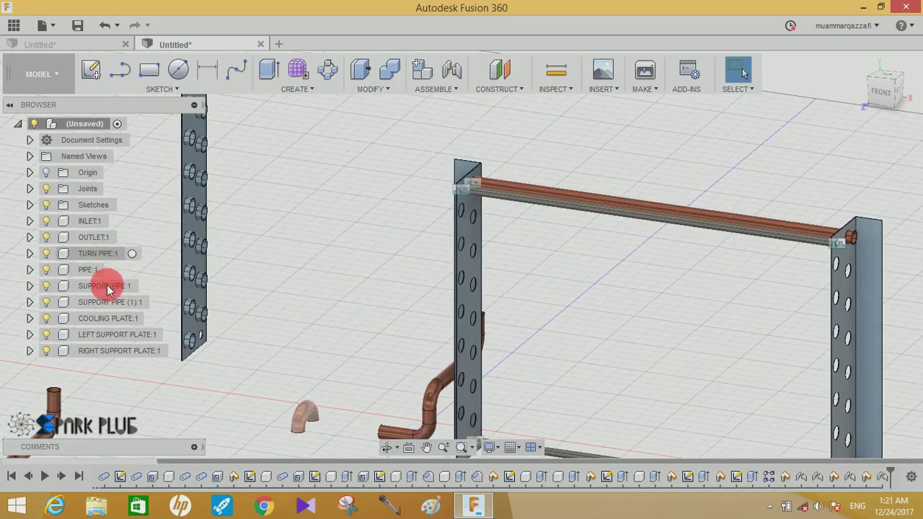
left_click(103, 318)
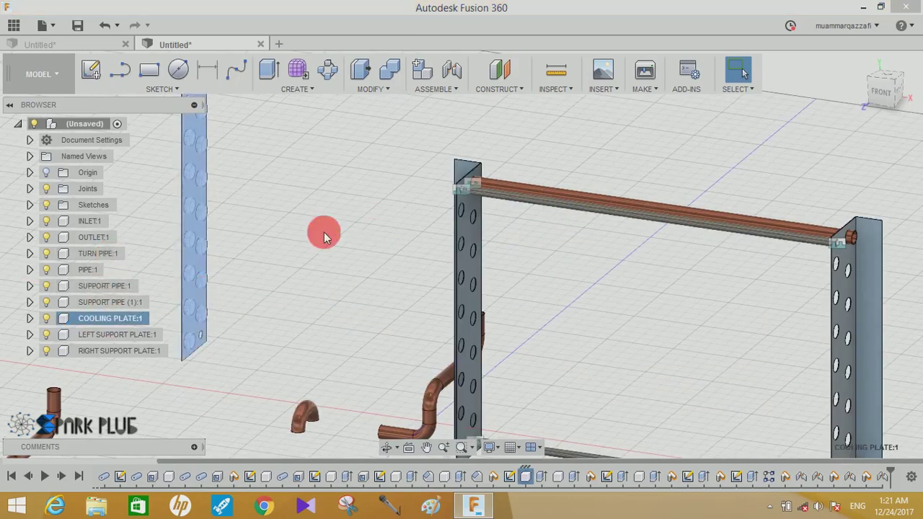
right_click(90, 275)
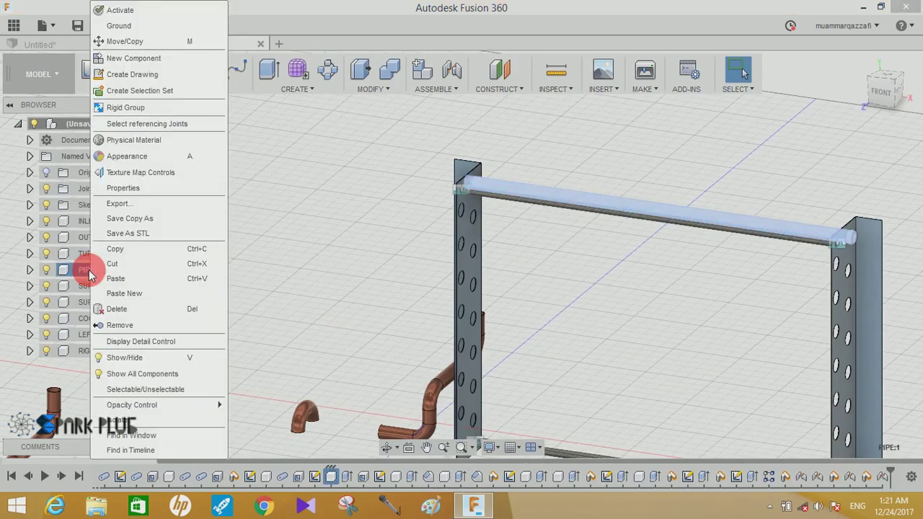
left_click(116, 249)
left_click(114, 388)
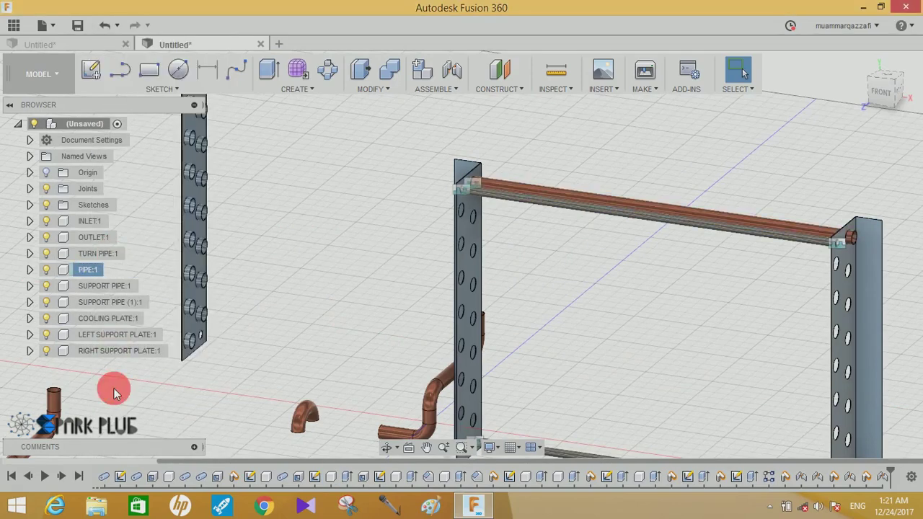
right_click(114, 388)
left_click(115, 184)
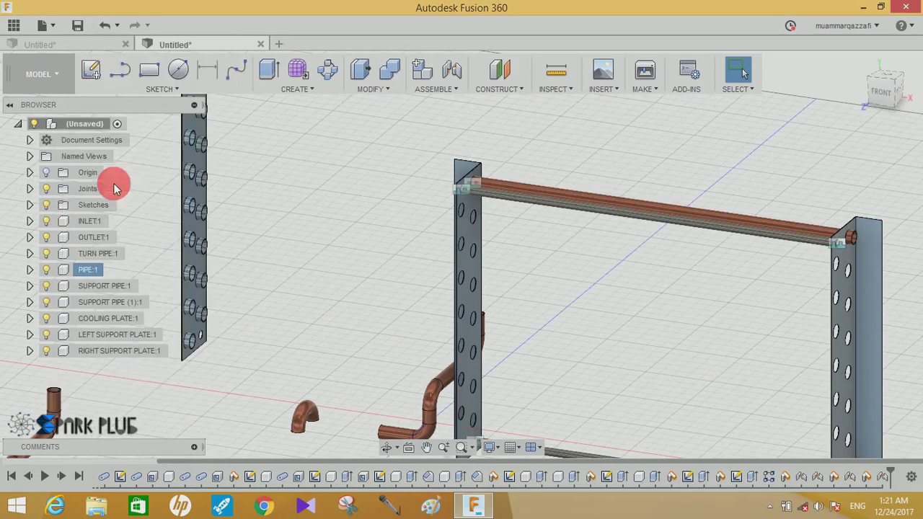
- Lift the pasted pipe copy above the first pipe
left_click(475, 191)
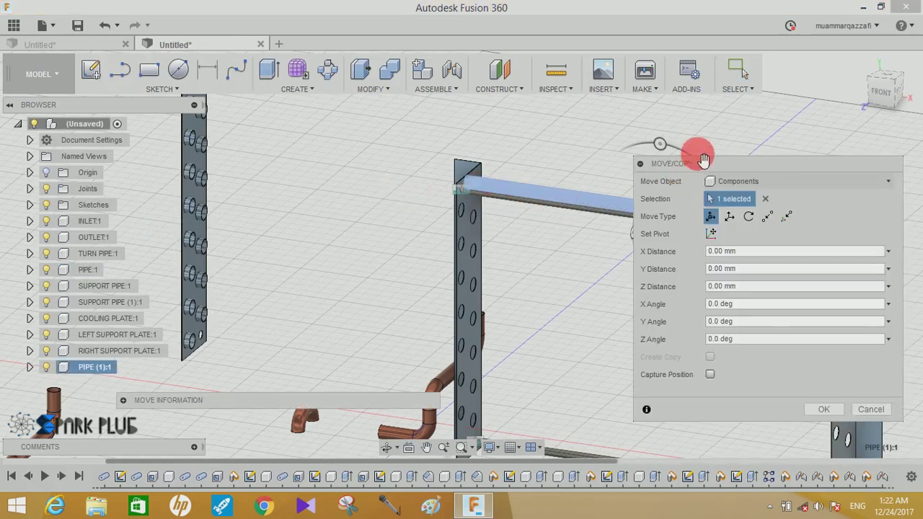
left_click_drag(673, 199, 698, 184)
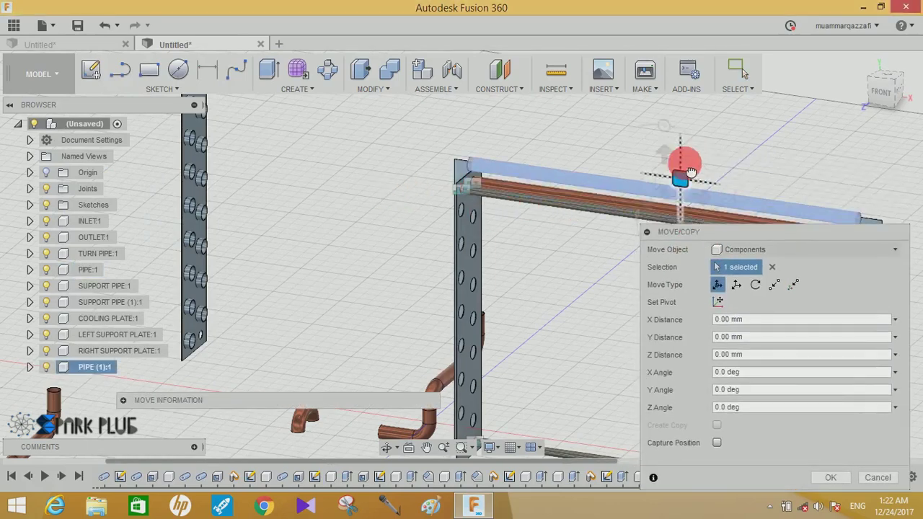
left_click(831, 478)
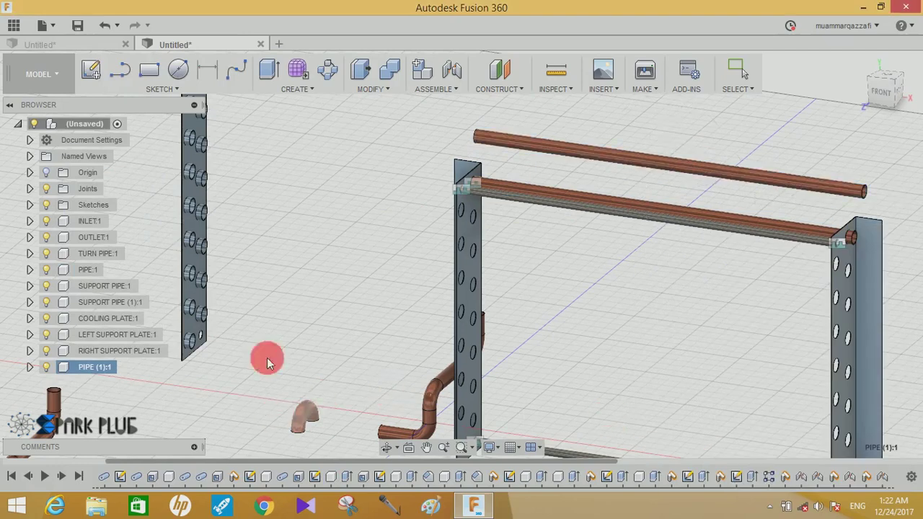
left_click(454, 78)
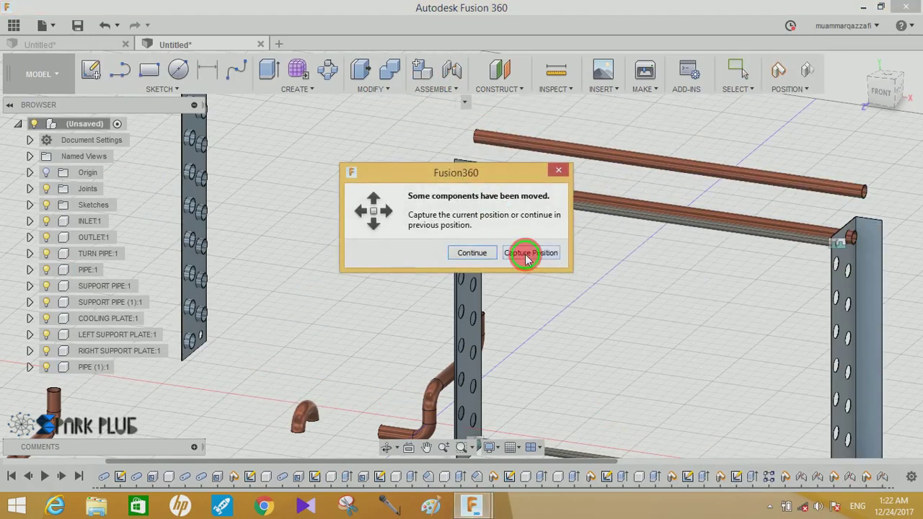
left_click(526, 258)
middle_click_drag(486, 240, 473, 244, "shift")
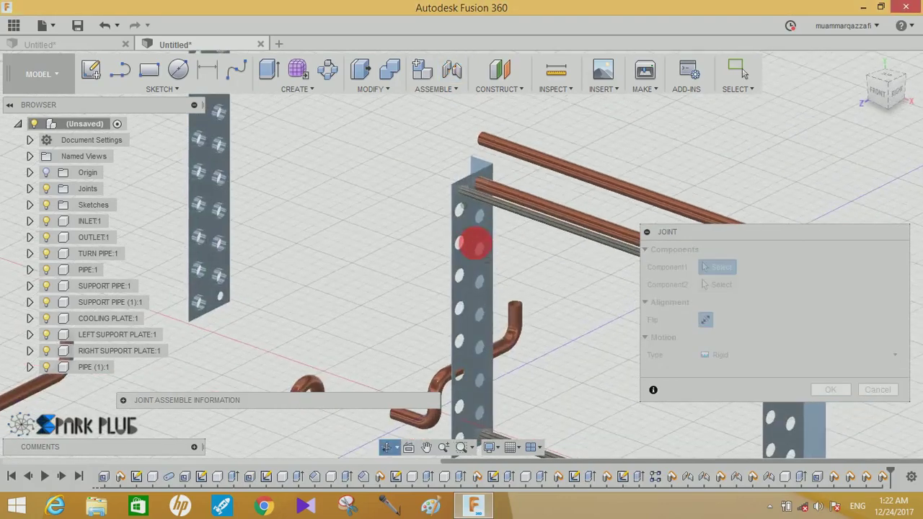
scroll(466, 204, "up", 2)
scroll(466, 205, "up", 3)
scroll(466, 217, "up", 2)
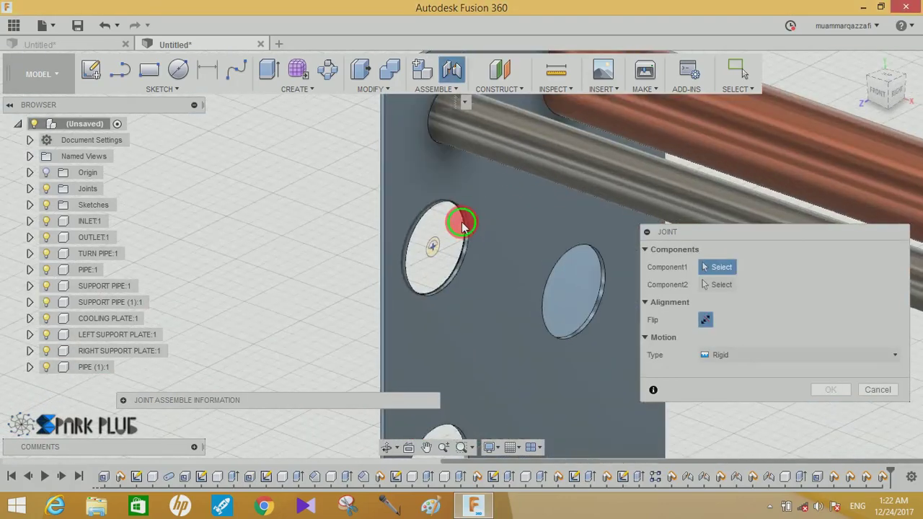
left_click(463, 226)
scroll(474, 213, "down", 3)
scroll(531, 209, "up", 2)
scroll(459, 366, "up", 2)
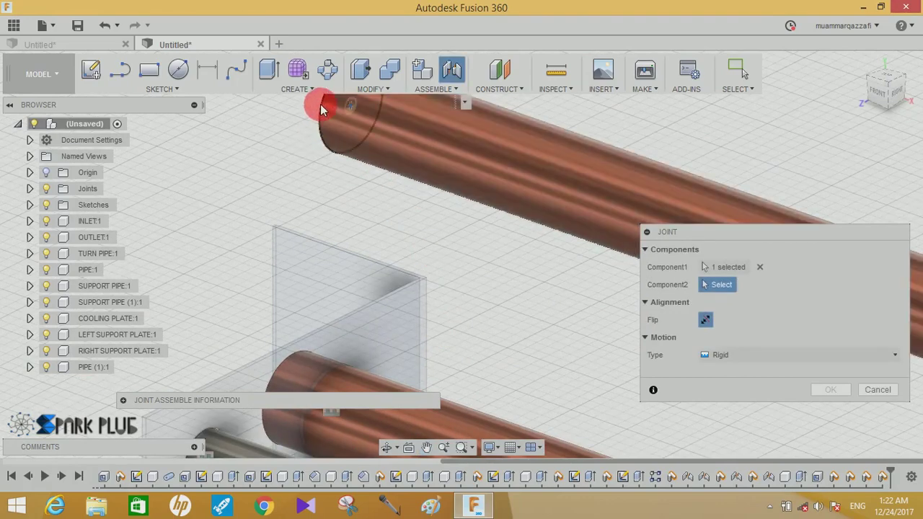
left_click(322, 110)
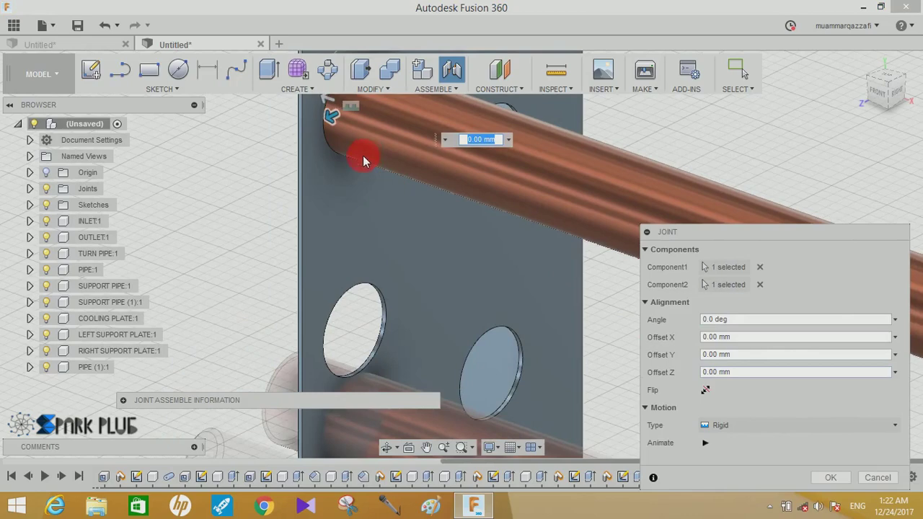
mouse_move(363, 160)
middle_mouse_down()
mouse_move(360, 221)
mouse_move(326, 169)
middle_mouse_up()
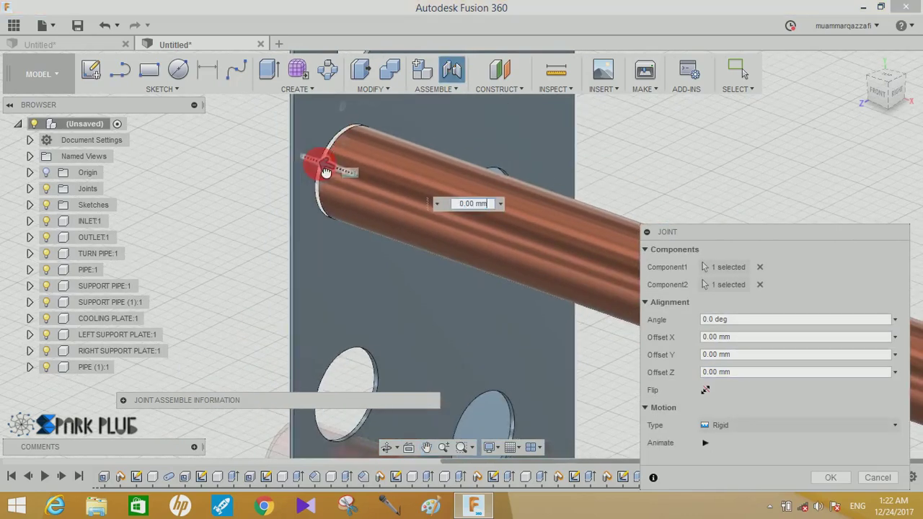
left_click_drag(329, 179, 347, 194)
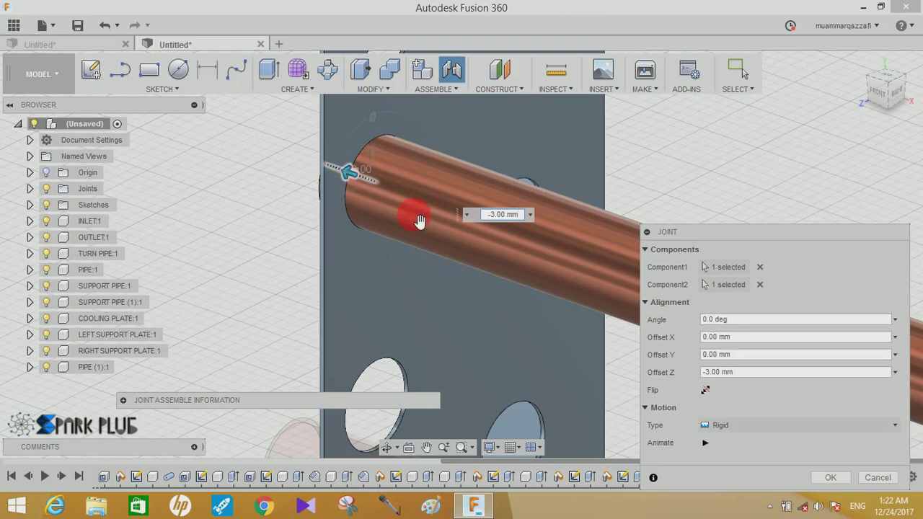
left_click(878, 477)
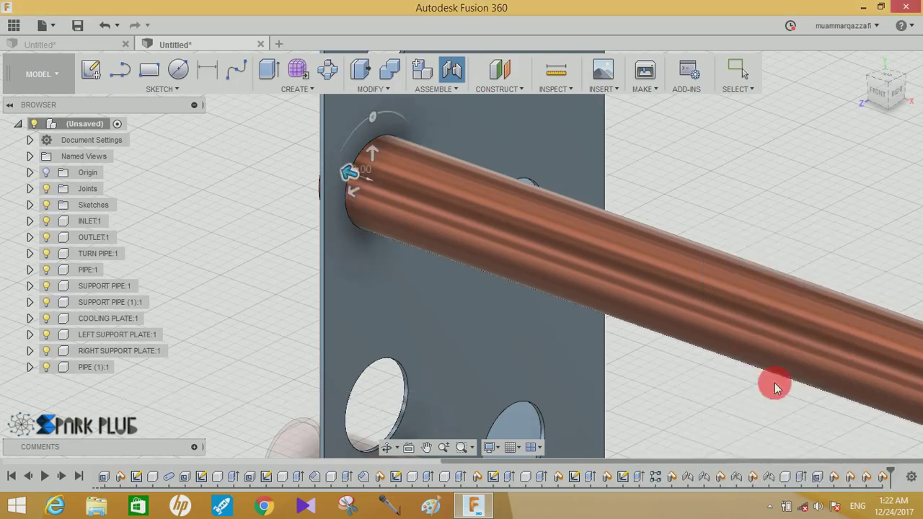
- Start a joint keeping positions, picking PIPE (1)'s end and the plate hole above
left_click(452, 75)
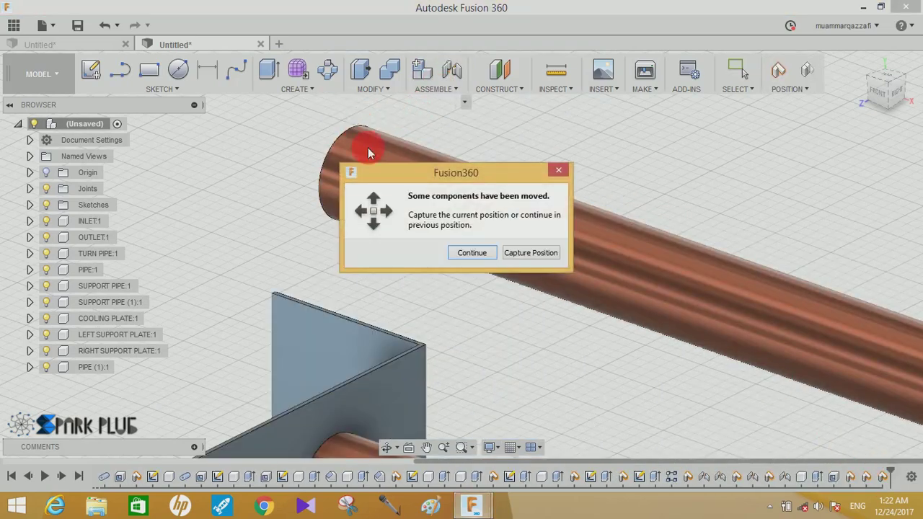
left_click(528, 254)
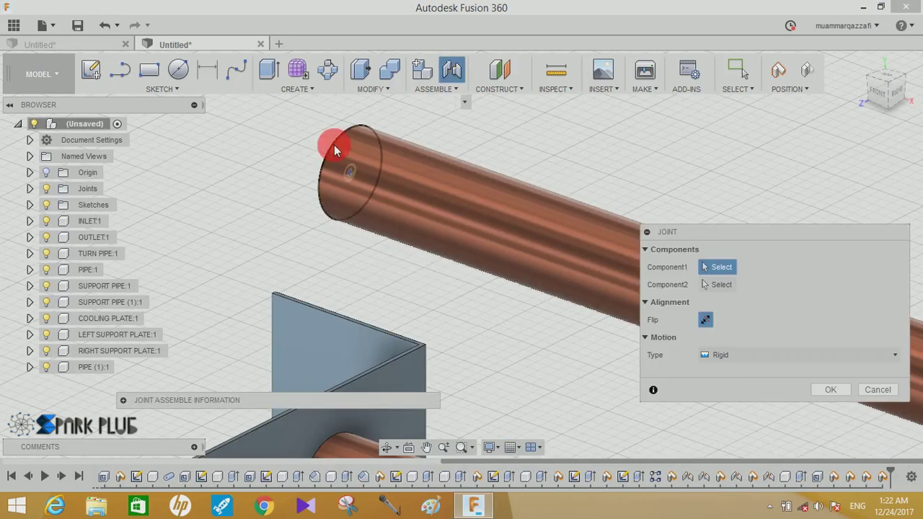
left_click(469, 189)
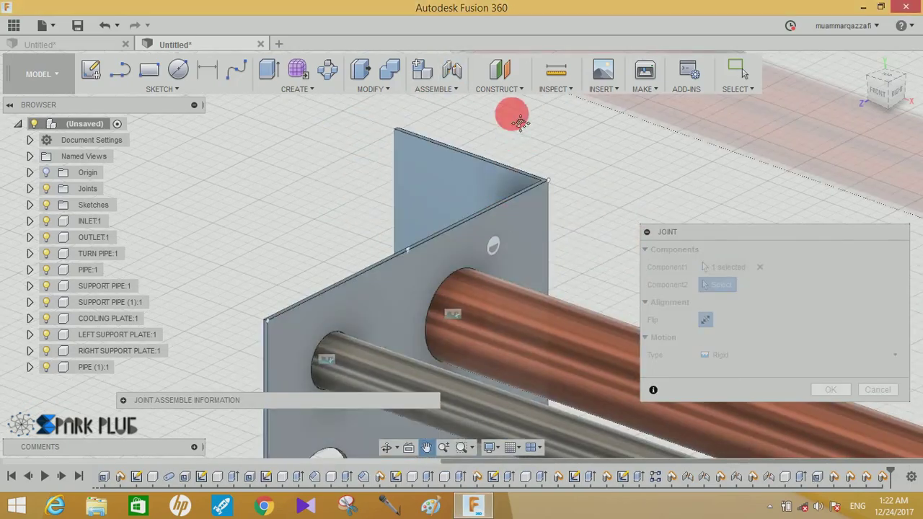
scroll(461, 288, "up", 3)
scroll(361, 301, "up", 3)
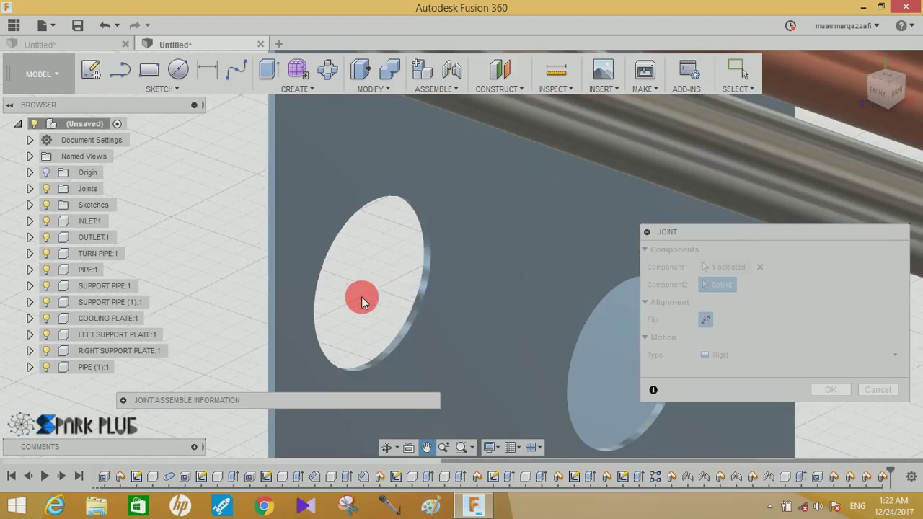
left_click(422, 283)
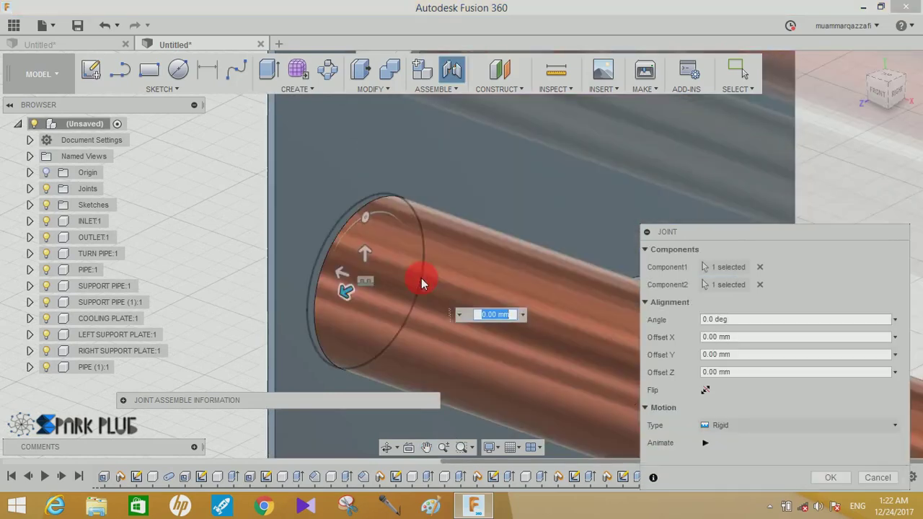
- Set the joint's Offset Z to 5 mm, check it in front view, and confirm
left_click(424, 337)
left_click(340, 274)
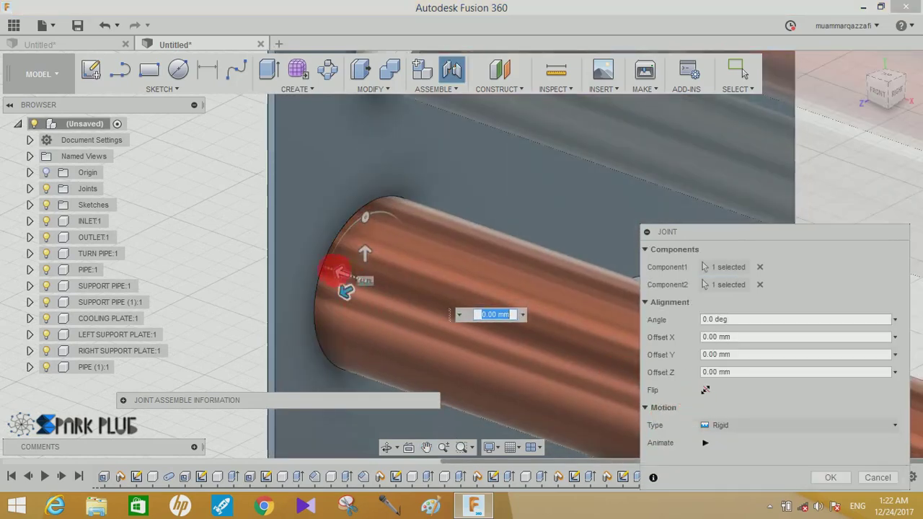
left_click_drag(339, 274, 324, 263)
left_click(752, 372)
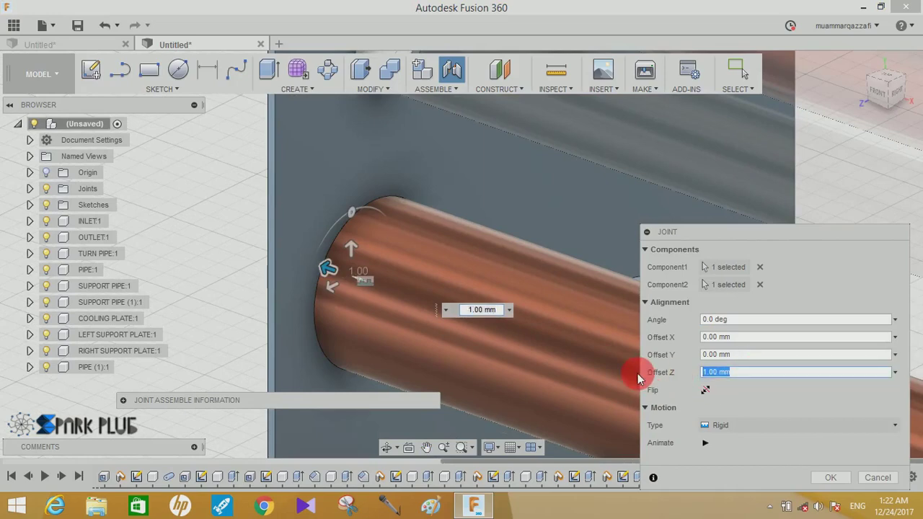
type("5")
left_click(879, 103)
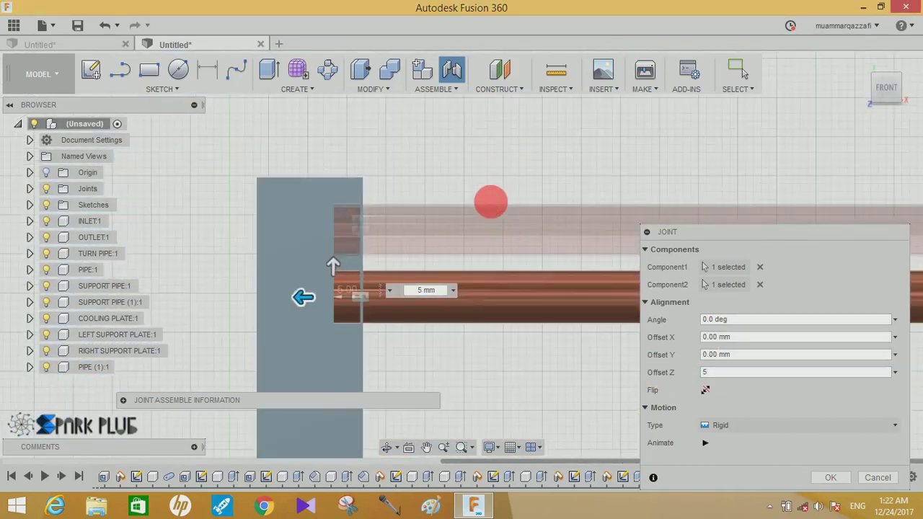
scroll(494, 175, "down", 3)
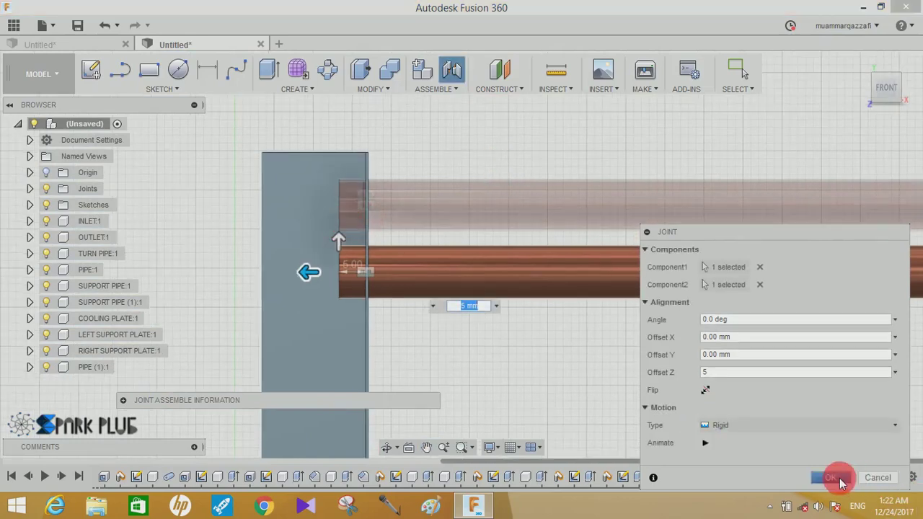
left_click(838, 478)
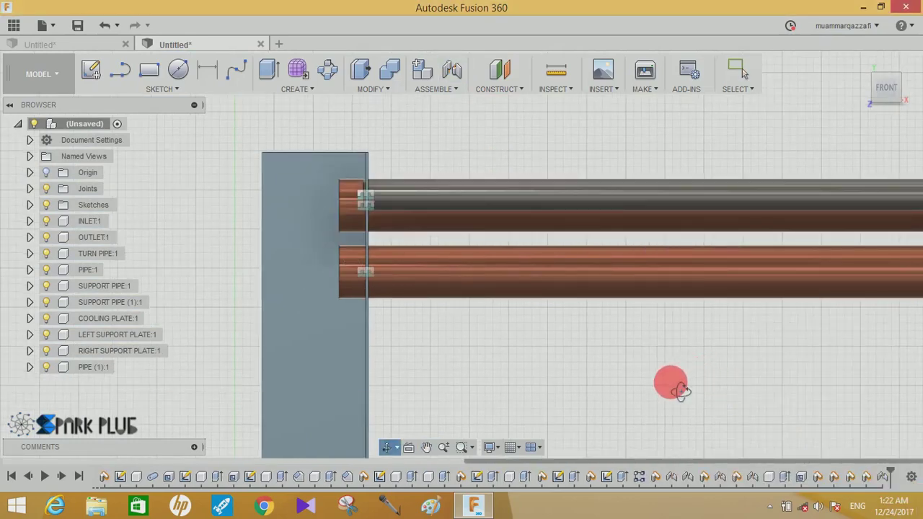
- Move the small bent pipe up near the plate and start a joint, continuing past the prompt
mouse_move(681, 390)
middle_mouse_down("shift")
mouse_move(669, 385)
mouse_move(671, 395)
middle_mouse_up("shift")
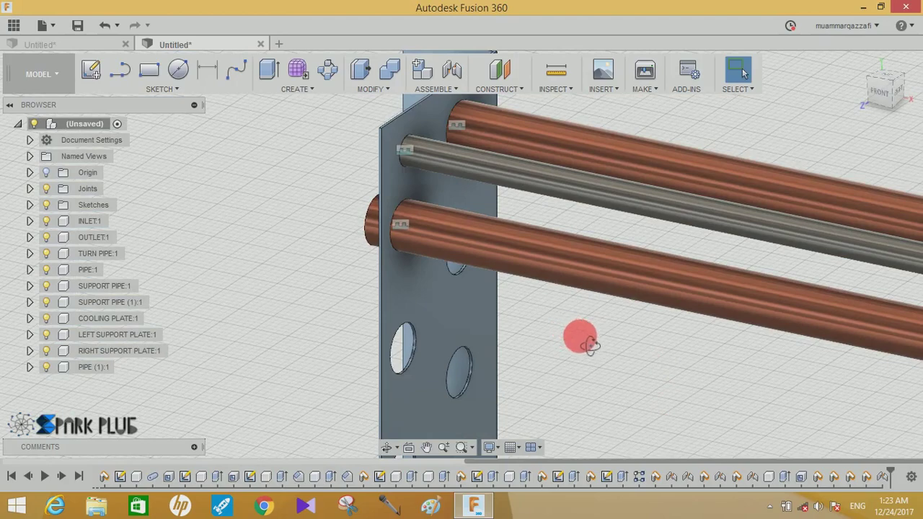
mouse_move(588, 344)
middle_mouse_down("shift")
mouse_move(628, 350)
mouse_move(655, 339)
mouse_move(627, 271)
mouse_move(674, 367)
mouse_move(661, 305)
mouse_move(509, 305)
mouse_move(435, 321)
middle_mouse_up("shift")
scroll(654, 340, "down", 3)
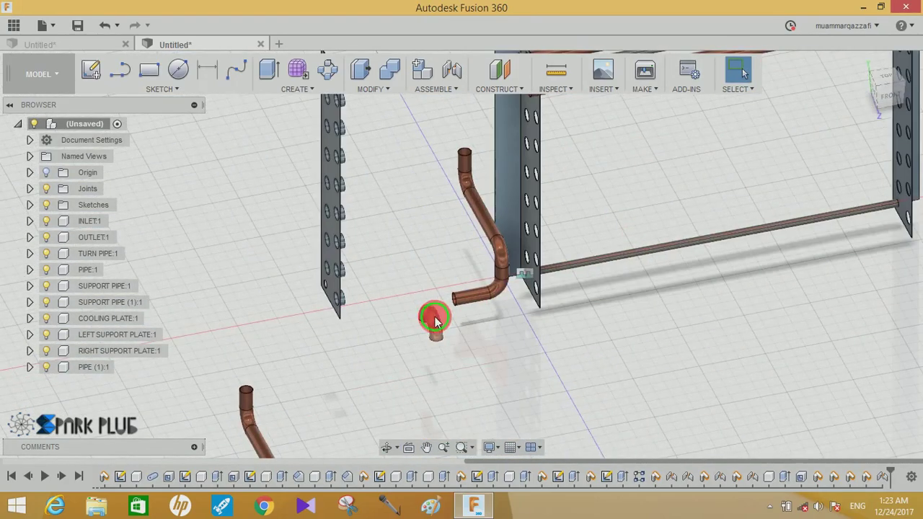
left_click_drag(409, 257, 446, 271)
mouse_move(455, 274)
middle_mouse_down("shift")
mouse_move(375, 257)
mouse_move(425, 265)
middle_mouse_up("shift")
left_click(461, 69)
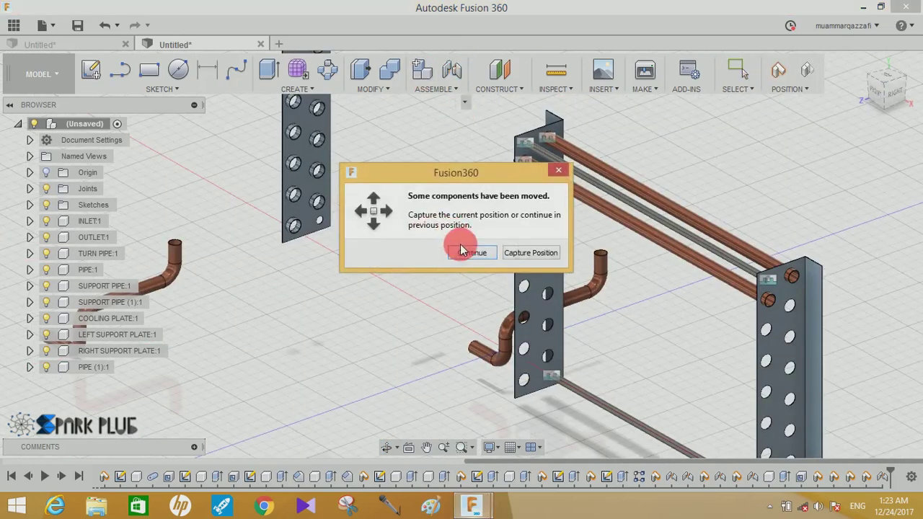
left_click(518, 254)
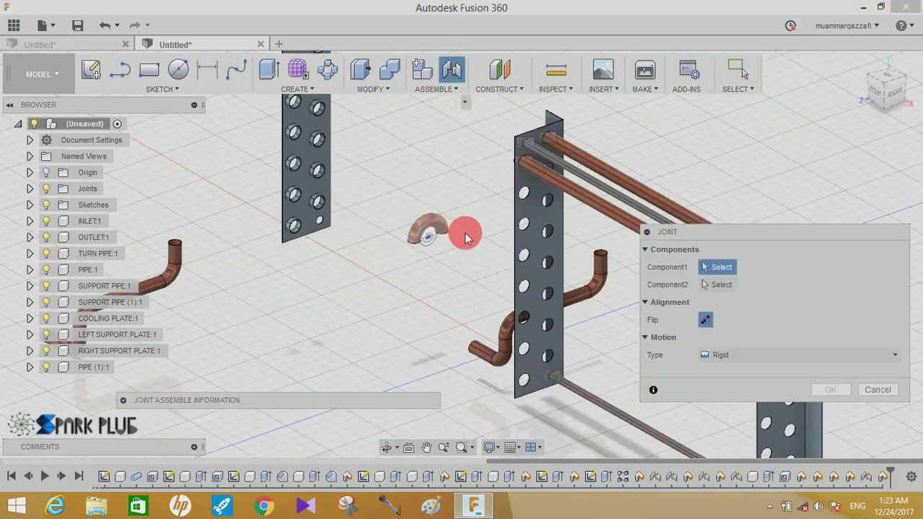
- Joint one U-turn pipe end to the straight pipe end, changing the motion type
scroll(461, 263, "up", 3)
scroll(436, 249, "up", 3)
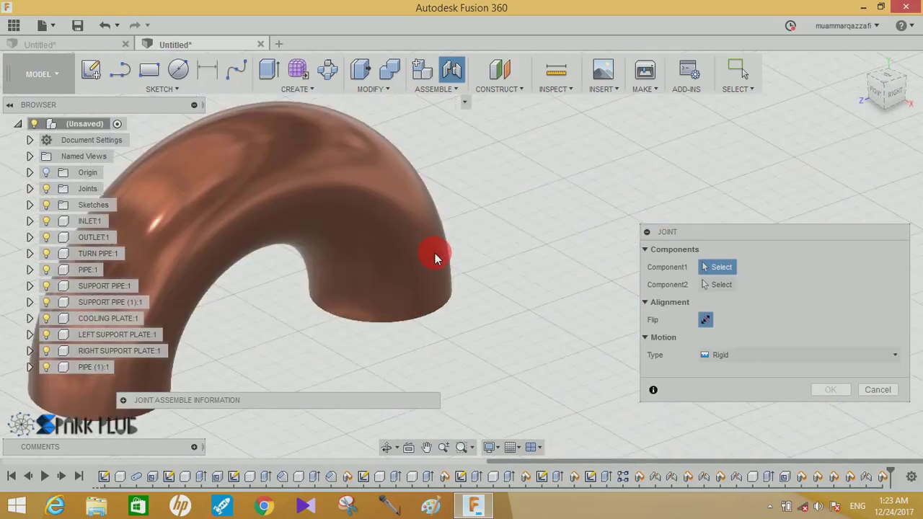
left_click(553, 266)
scroll(553, 259, "down", 3)
scroll(552, 260, "down", 3)
mouse_move(552, 260)
middle_mouse_down()
mouse_move(450, 267)
mouse_move(548, 289)
mouse_move(478, 137)
middle_mouse_up()
scroll(480, 160, "up", 3)
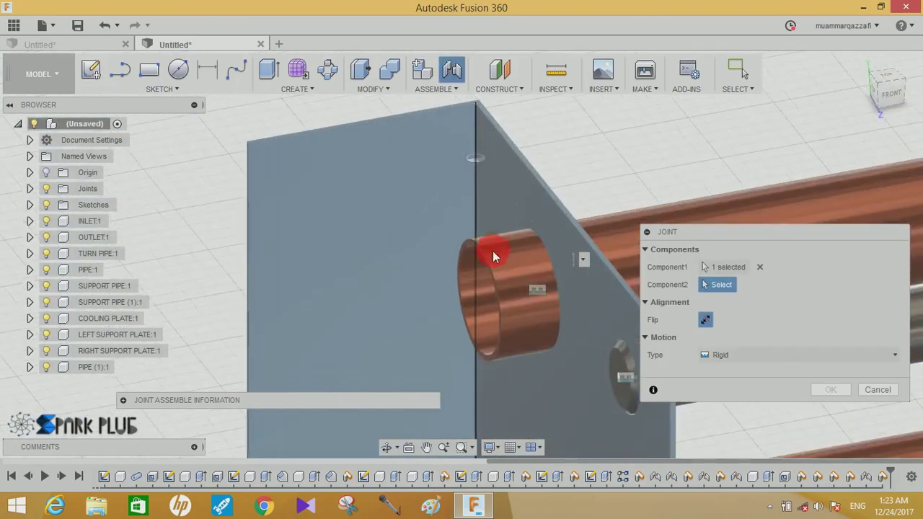
left_click(488, 258)
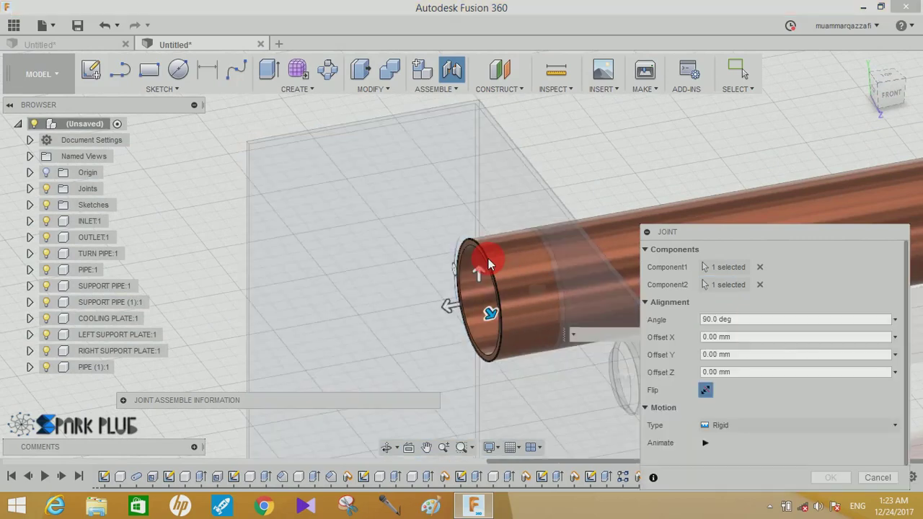
left_click(756, 433)
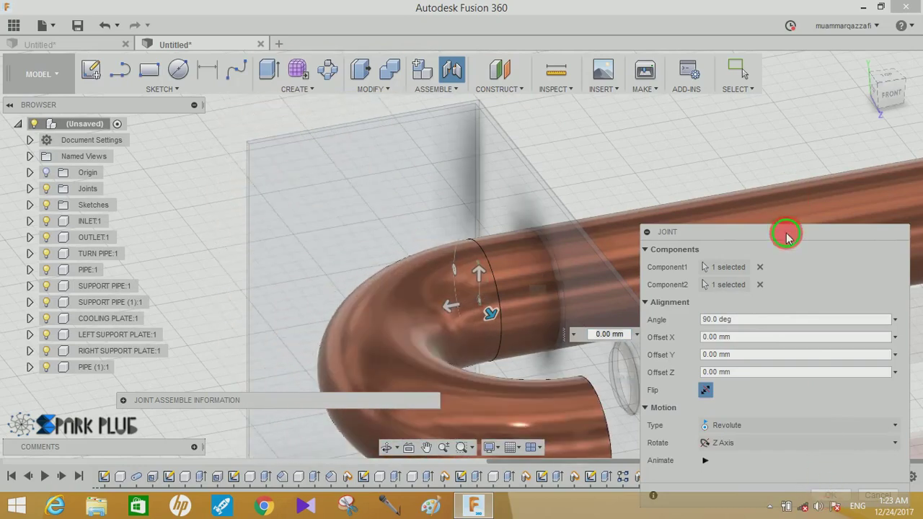
left_click_drag(789, 231, 762, 112)
left_click(805, 376)
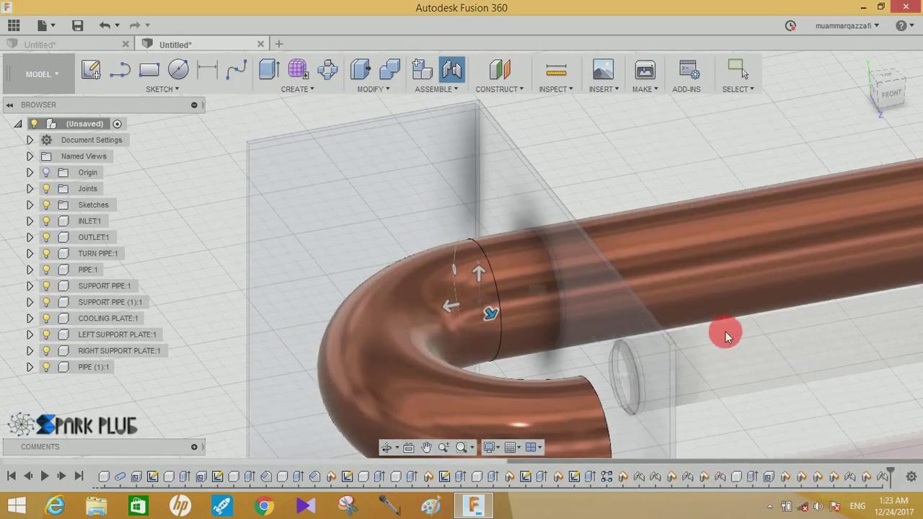
- Joint the U-turn pipe's other end to the second copper pipe end
middle_click_drag(726, 332, 711, 296, "shift")
scroll(682, 150, "up", 3)
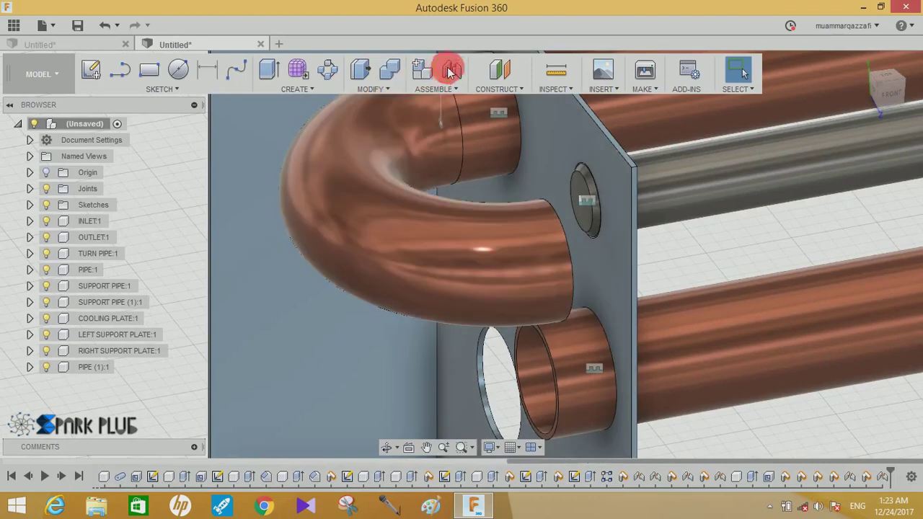
left_click(452, 69)
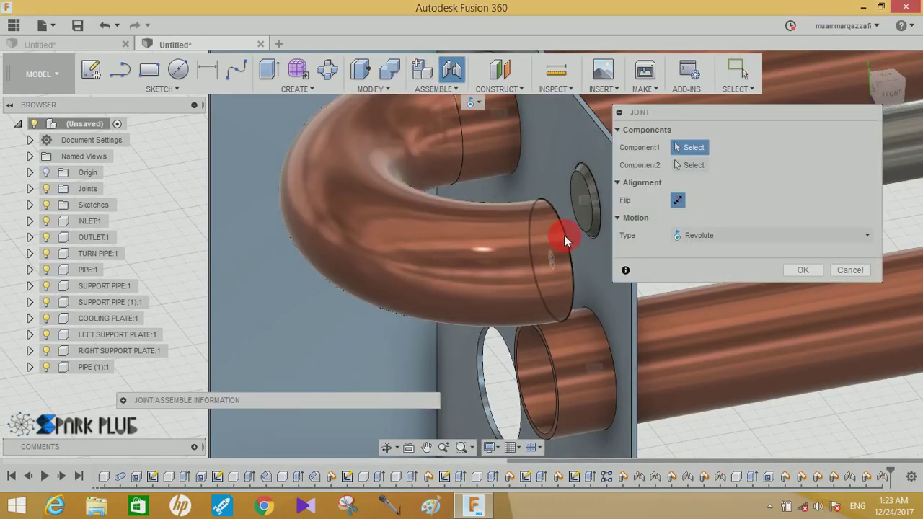
left_click(547, 352)
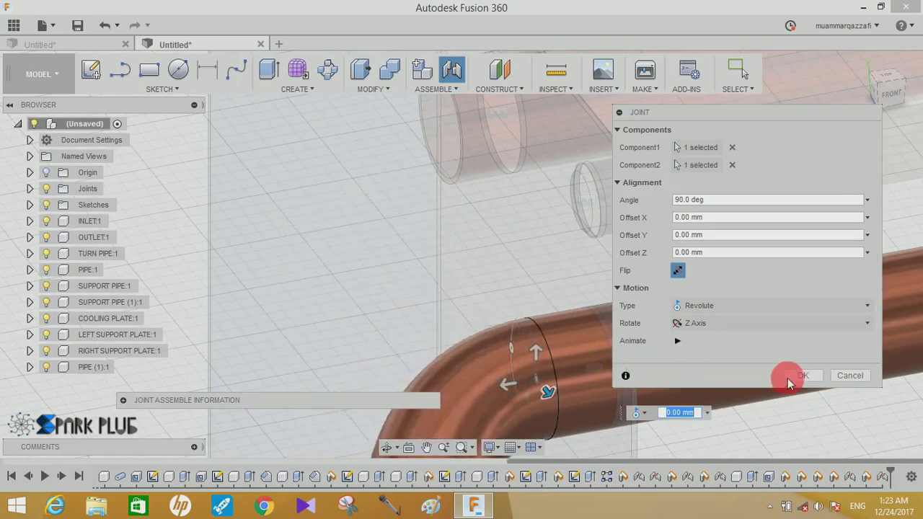
left_click(801, 376)
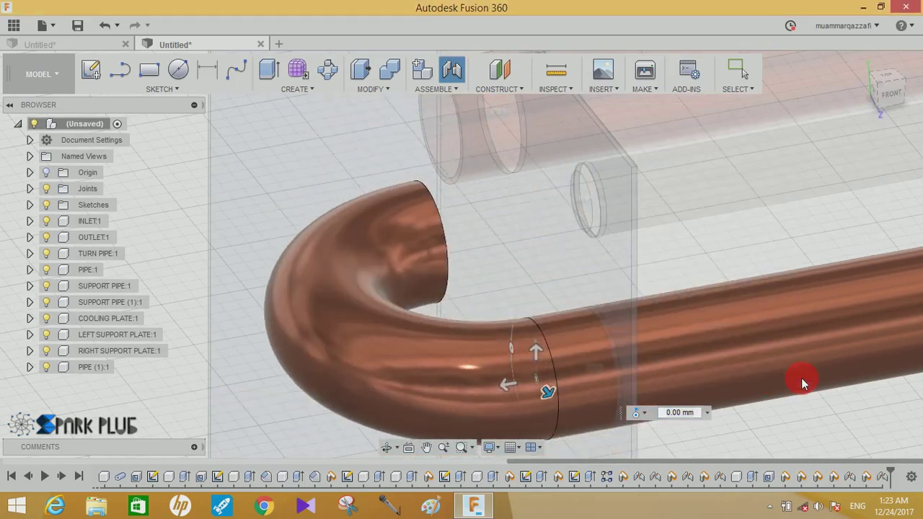
scroll(786, 370, "down", 2)
scroll(704, 280, "down", 3)
scroll(690, 271, "down", 3)
- Zoom out, pan and orbit until both perforated plates face the view with pipes between
scroll(690, 272, "down", 2)
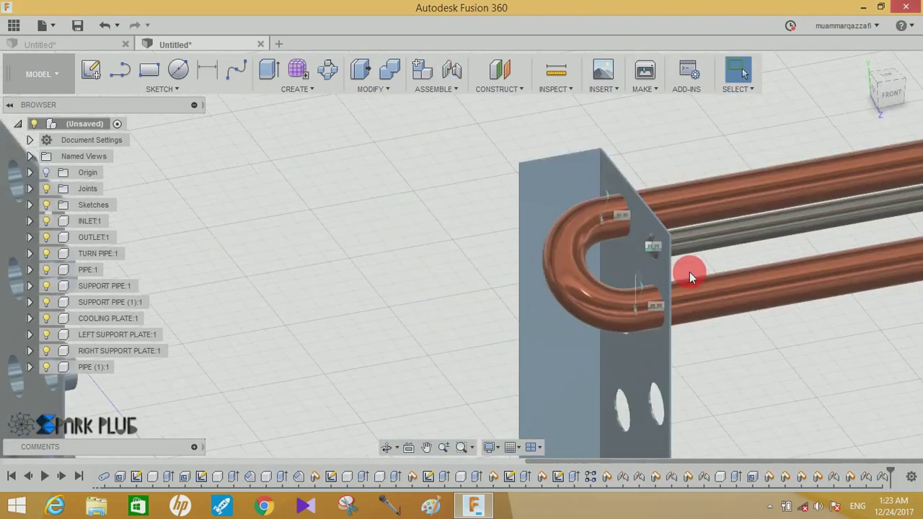
scroll(689, 274, "down", 3)
middle_click_drag(725, 288, 364, 308)
scroll(364, 309, "up", 2)
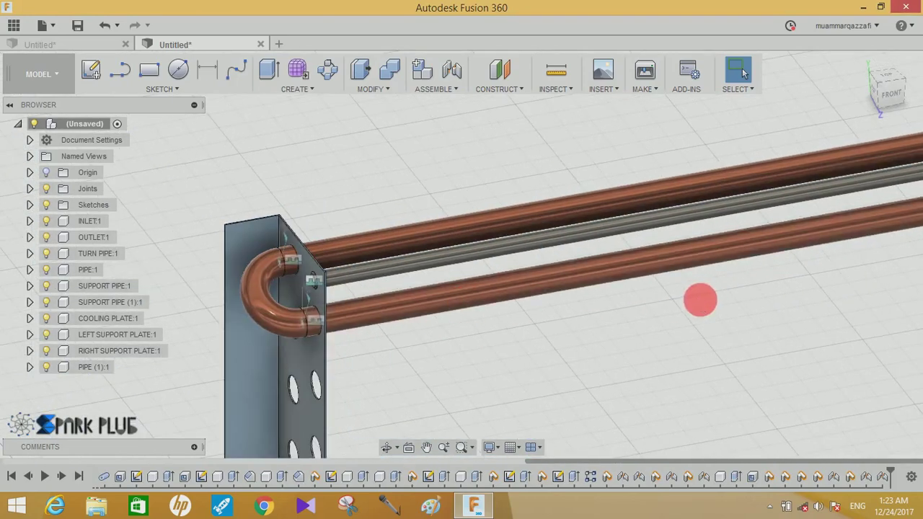
mouse_move(700, 300)
middle_mouse_down("shift")
mouse_move(581, 267)
mouse_move(607, 287)
middle_mouse_up("shift")
mouse_move(638, 230)
middle_mouse_down("shift")
mouse_move(738, 251)
mouse_move(728, 233)
mouse_move(717, 247)
mouse_move(659, 243)
mouse_move(715, 269)
mouse_move(803, 206)
mouse_move(772, 272)
middle_mouse_up("shift")
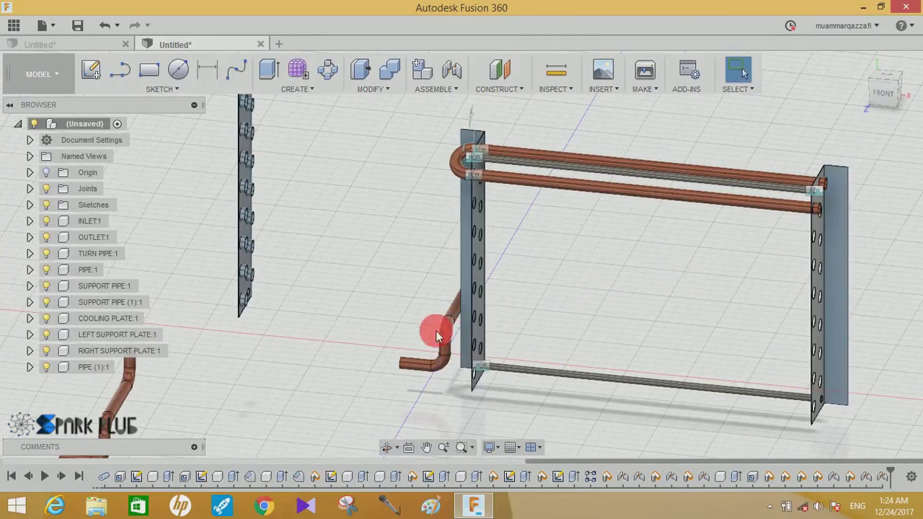
- Start a rectangular pattern of whole components and select the TURN PIPE U-turn pipe
left_click(322, 92)
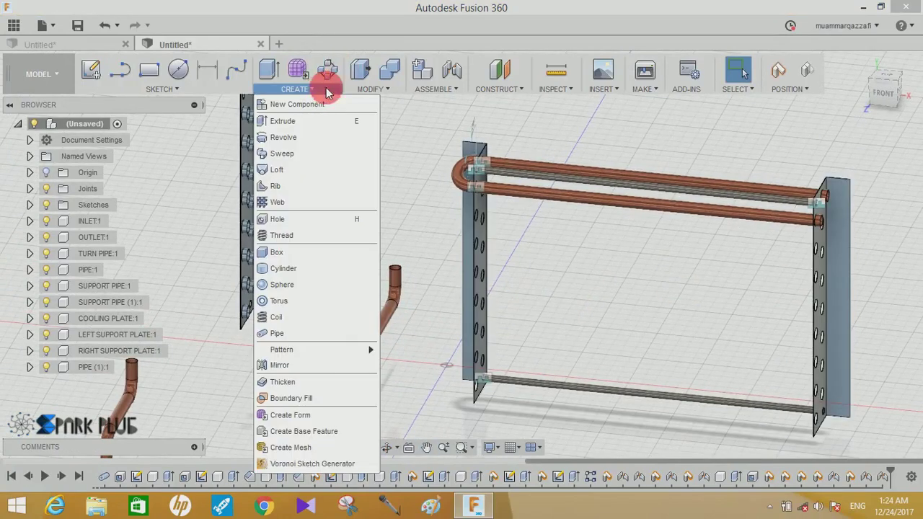
mouse_move(282, 349)
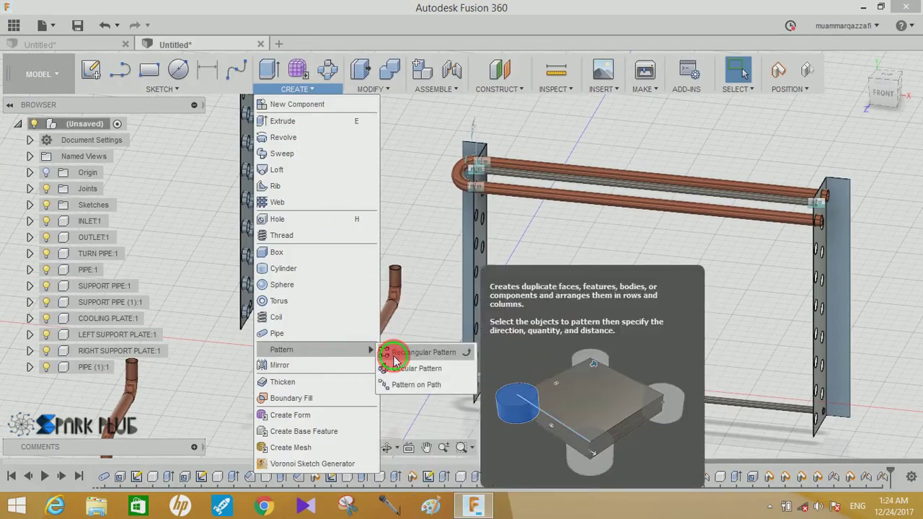
left_click(395, 357)
left_click(478, 252)
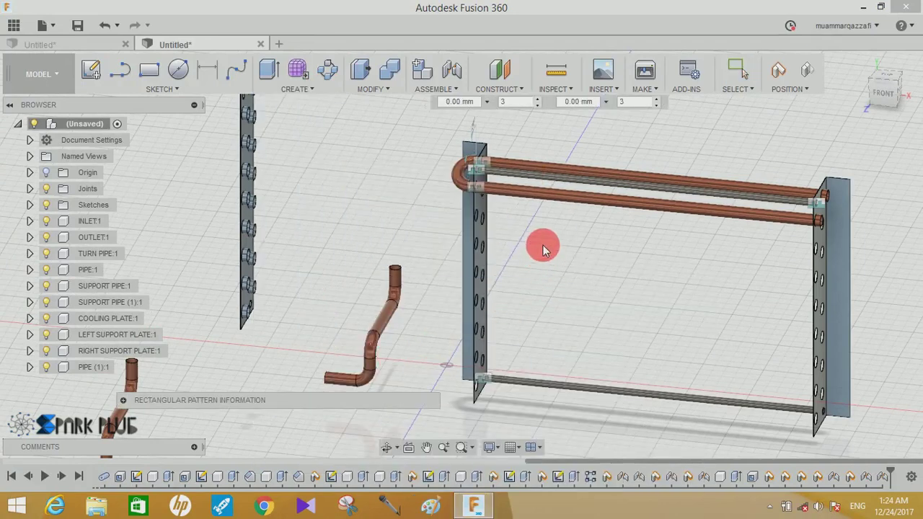
mouse_move(543, 249)
middle_mouse_down("shift")
mouse_move(592, 257)
mouse_move(520, 228)
mouse_move(639, 169)
middle_mouse_up("shift")
left_click(711, 130)
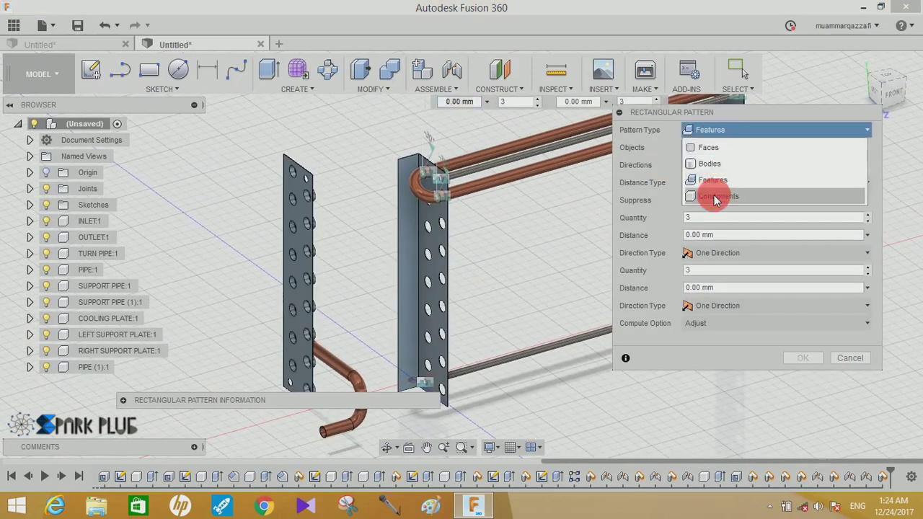
left_click(716, 196)
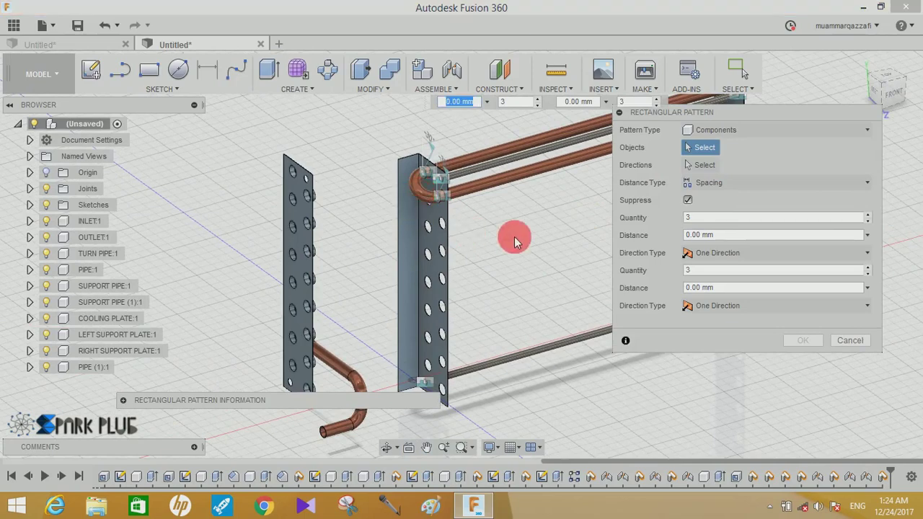
middle_click_drag(514, 241, 421, 196, "shift")
left_click(421, 193)
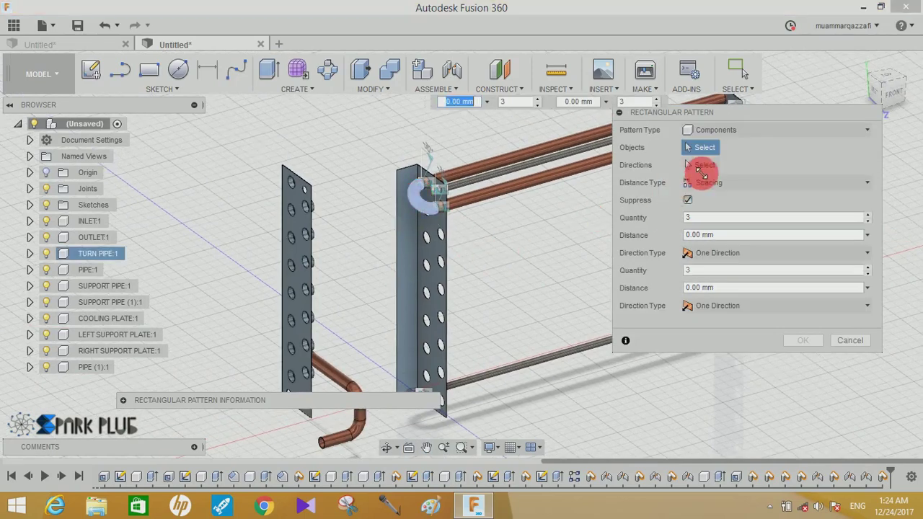
- Pattern the U-turn pipe along the plate's vertical edge with 8 copies, 25 mm apart
left_click(701, 167)
left_click(447, 245)
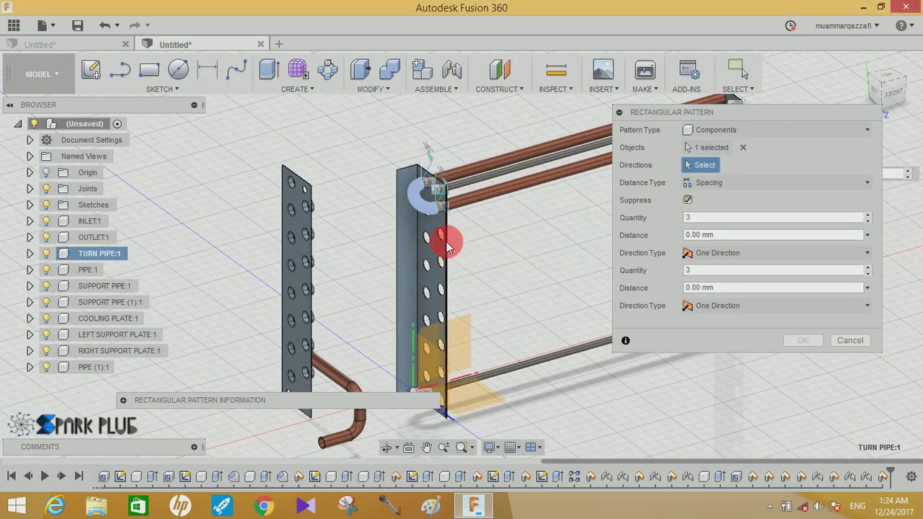
left_click(716, 185)
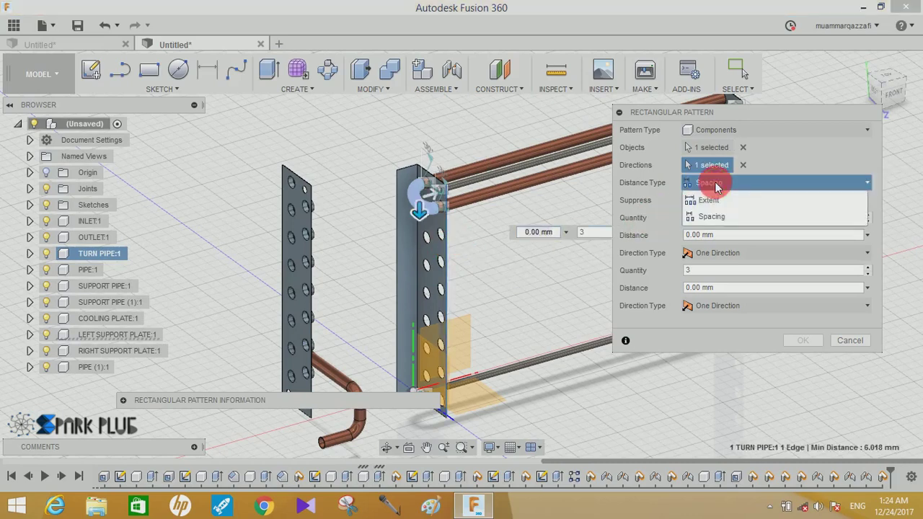
left_click(711, 214)
left_click(655, 223)
type("25")
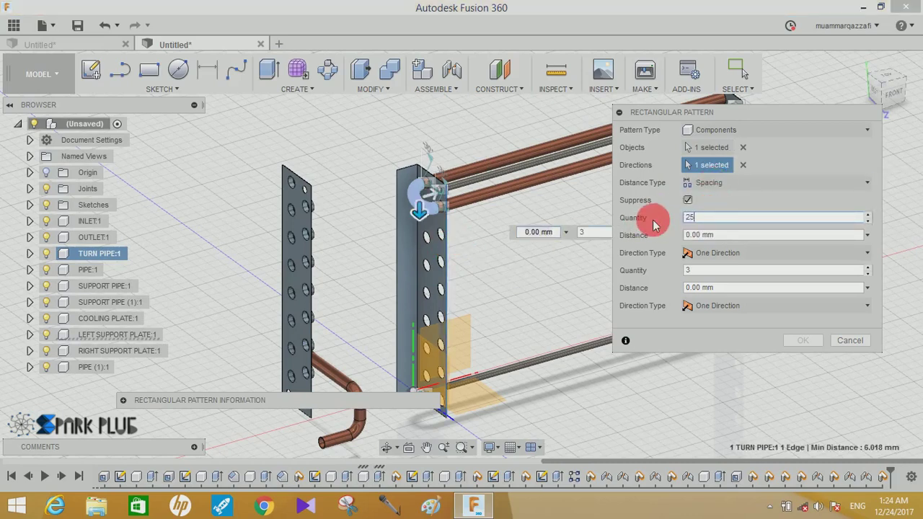
left_click(707, 235)
type("8")
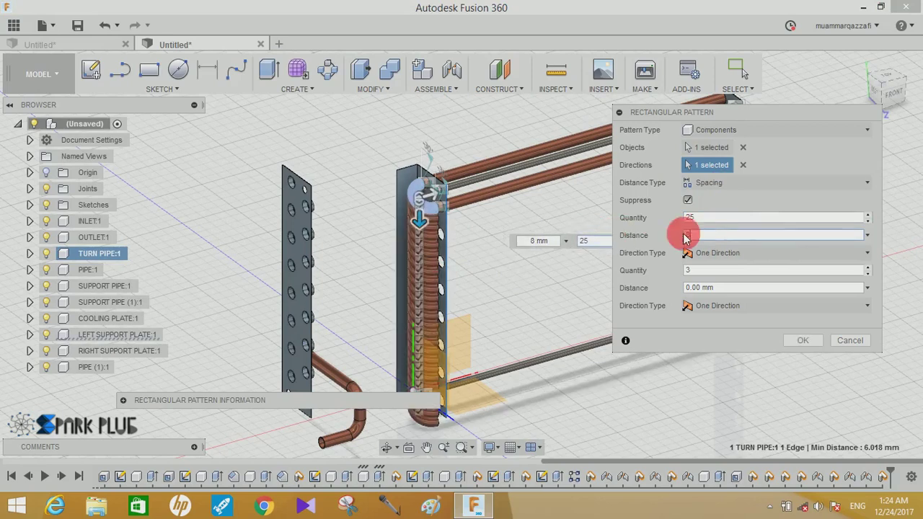
left_click(711, 219)
type("8")
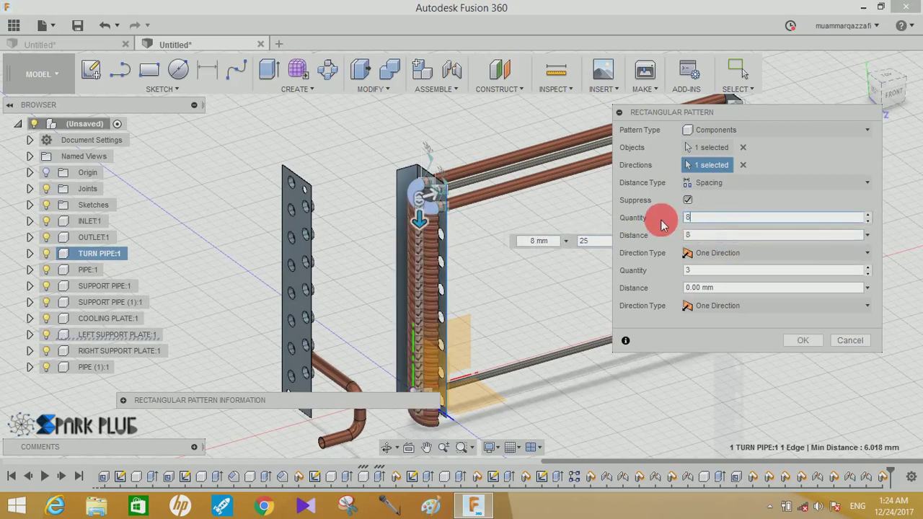
left_click(682, 237)
type("2")
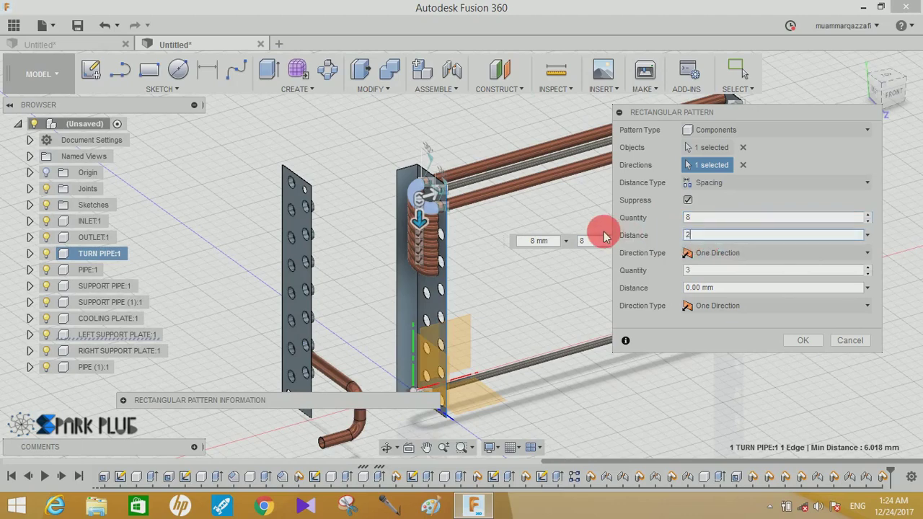
type("5")
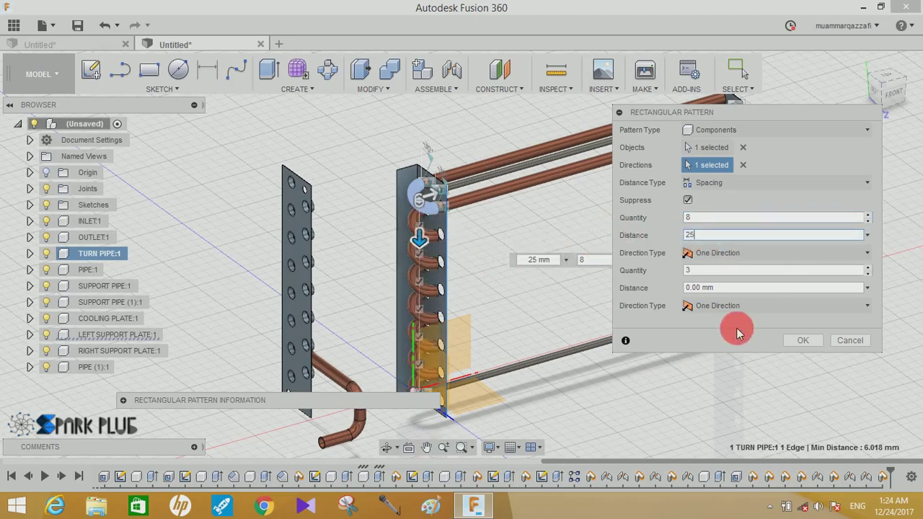
left_click(802, 341)
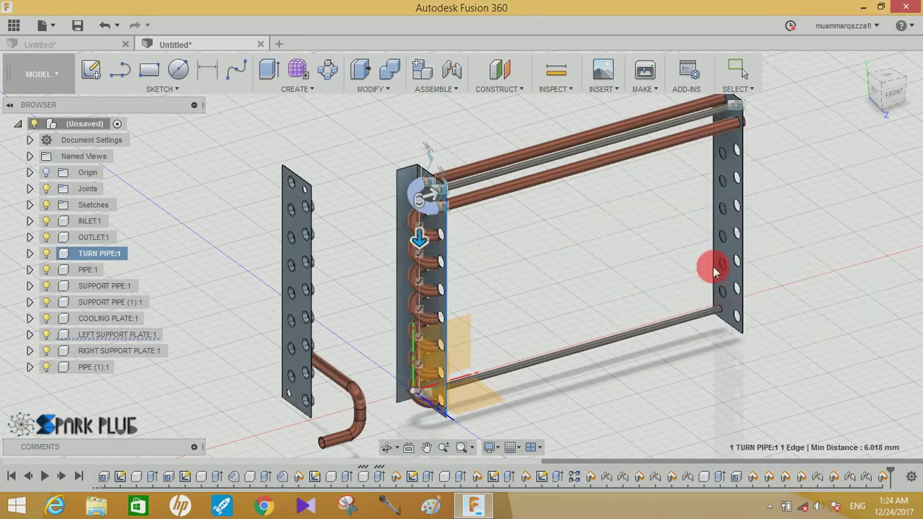
middle_click_drag(655, 258, 580, 247, "shift")
- Pattern both straight copper pipes along the plate edge, entering quantity 8 and editing the spacing
middle_click_drag(577, 207, 593, 320, "shift")
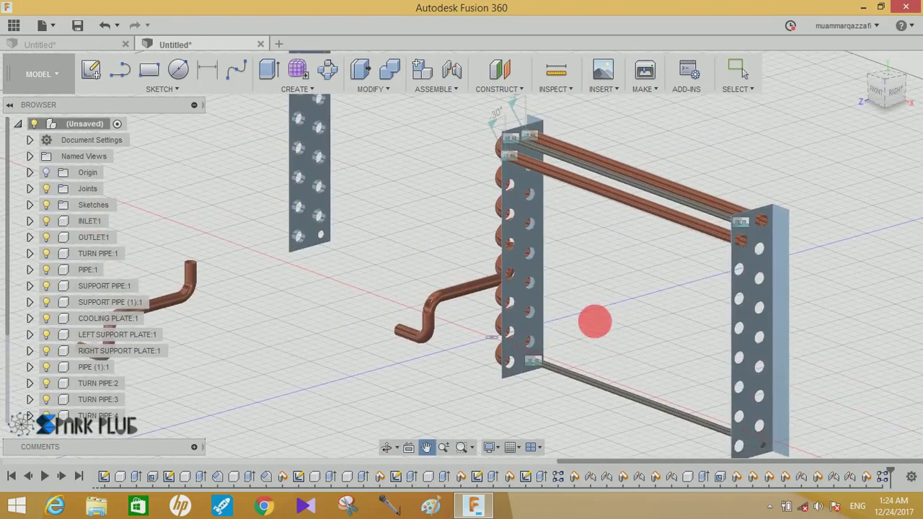
scroll(611, 279, "up", 2)
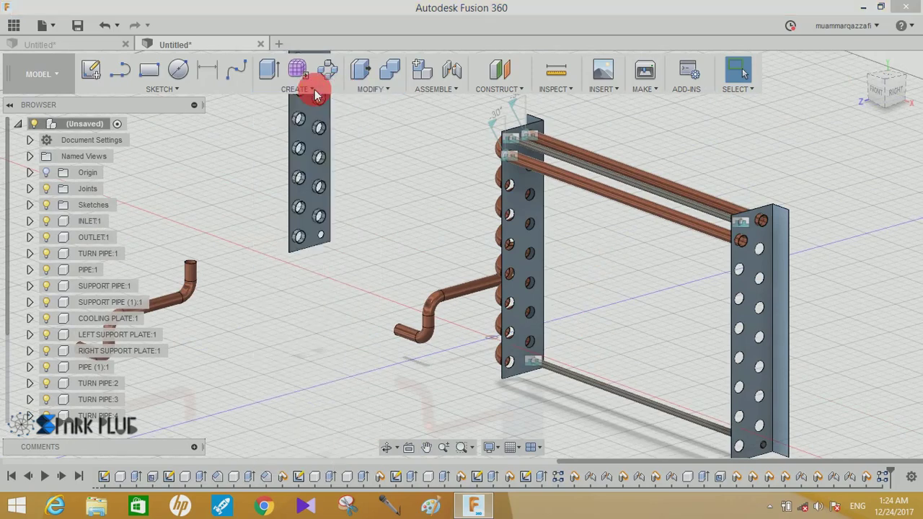
left_click(304, 94)
mouse_move(281, 350)
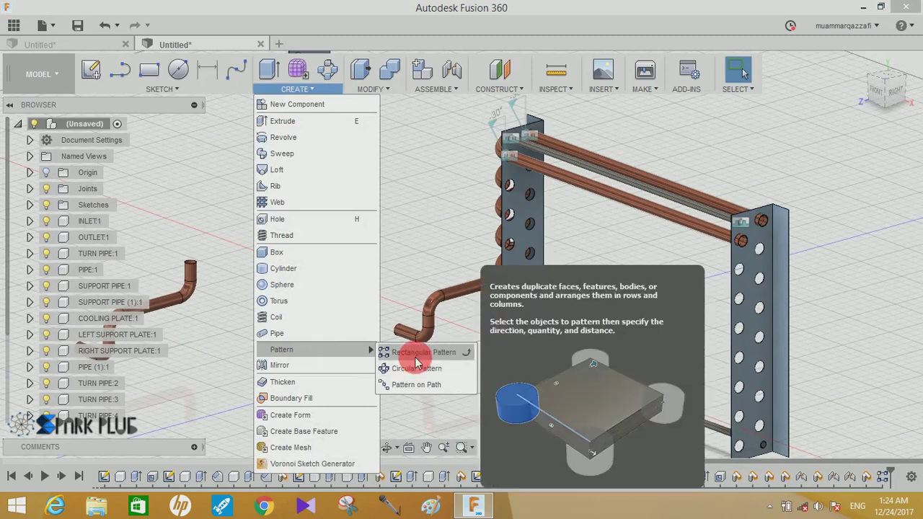
left_click(415, 361)
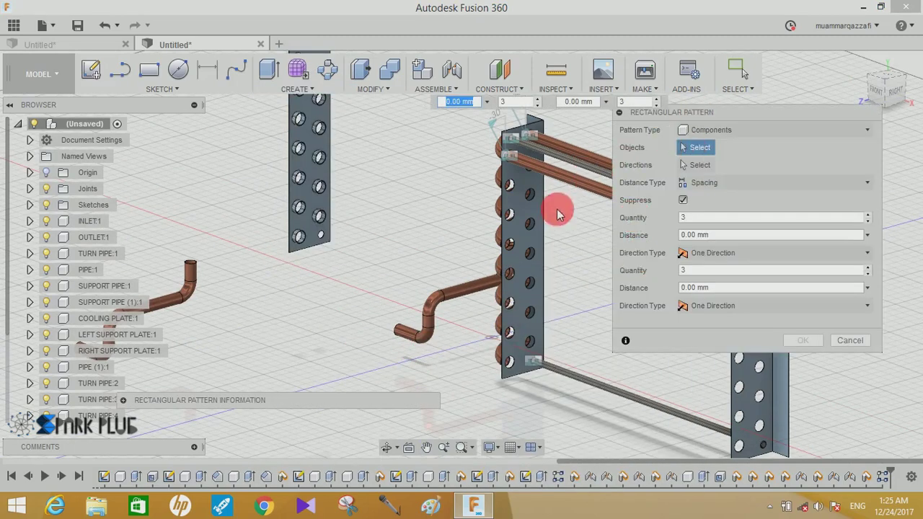
scroll(443, 227, "up", 2)
scroll(521, 233, "up", 2)
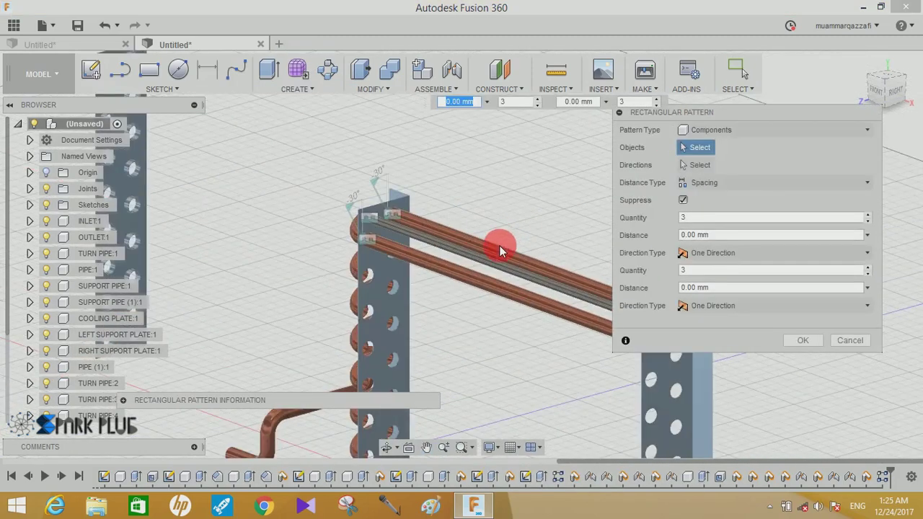
left_click(499, 246)
left_click(692, 164)
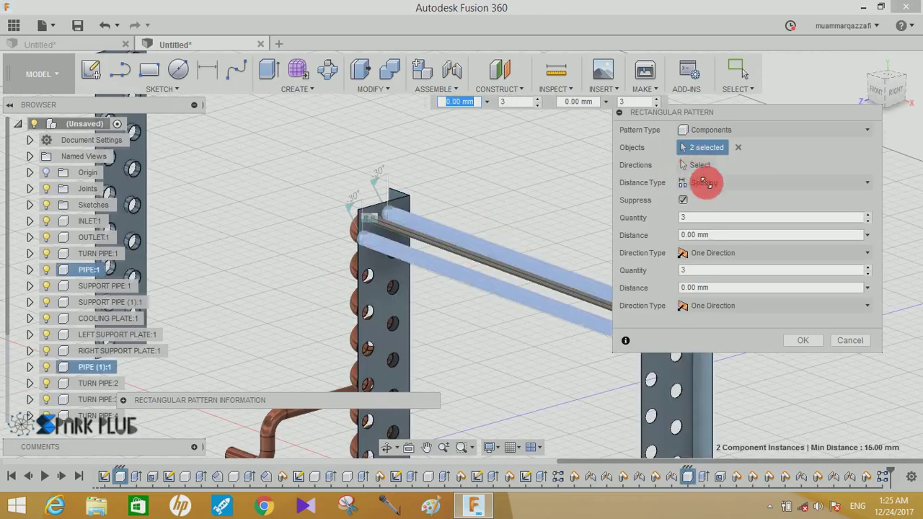
left_click(362, 267)
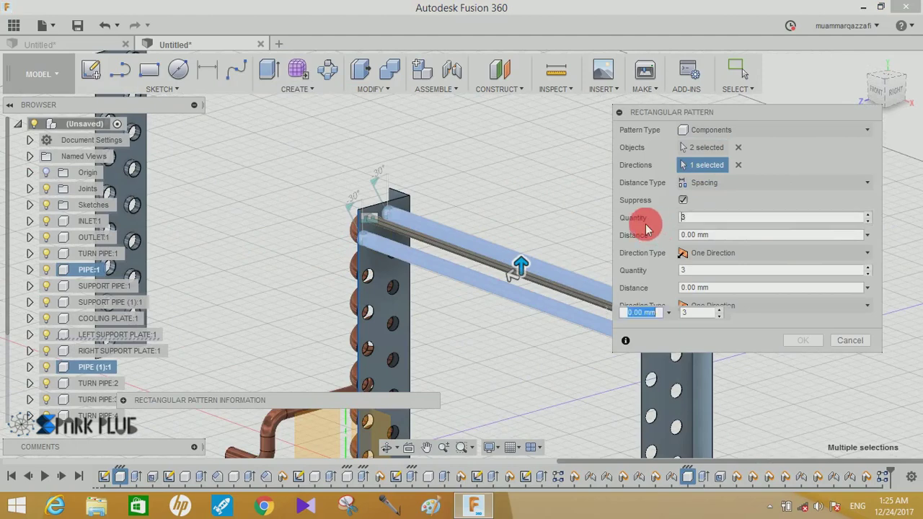
left_click(679, 219)
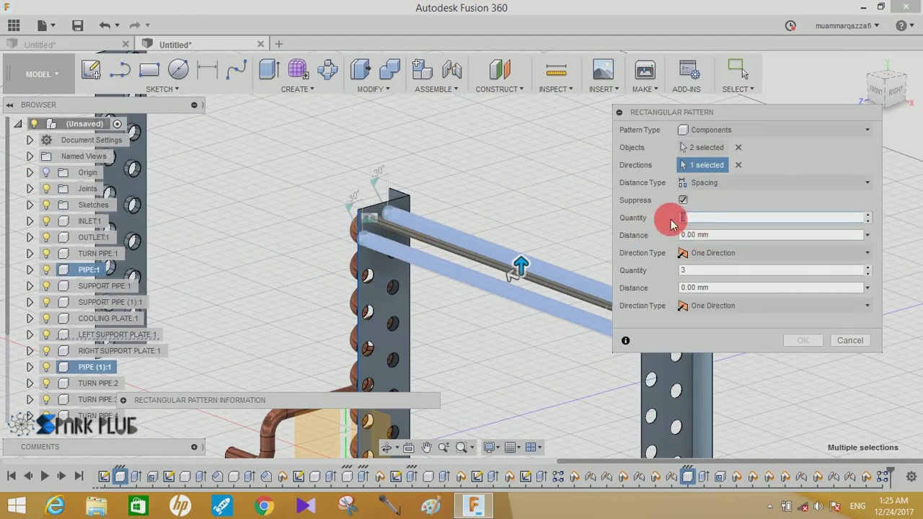
type("8")
left_click(662, 234)
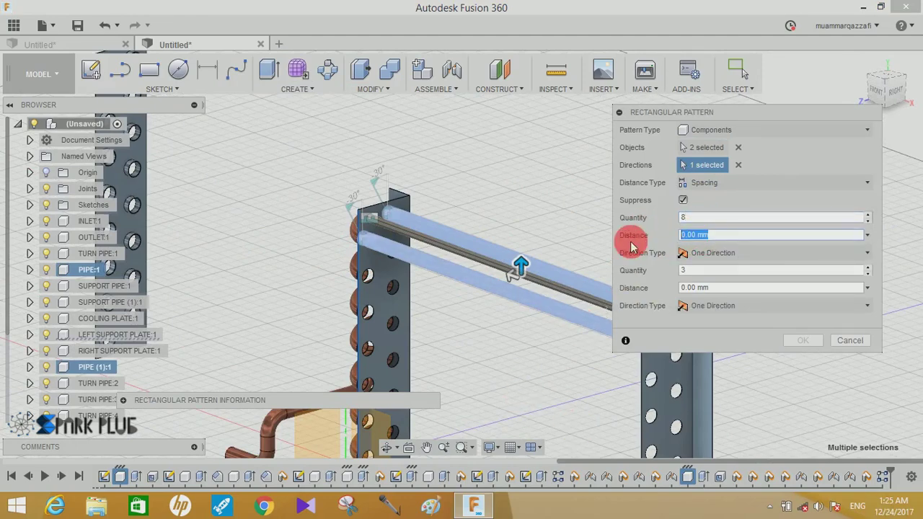
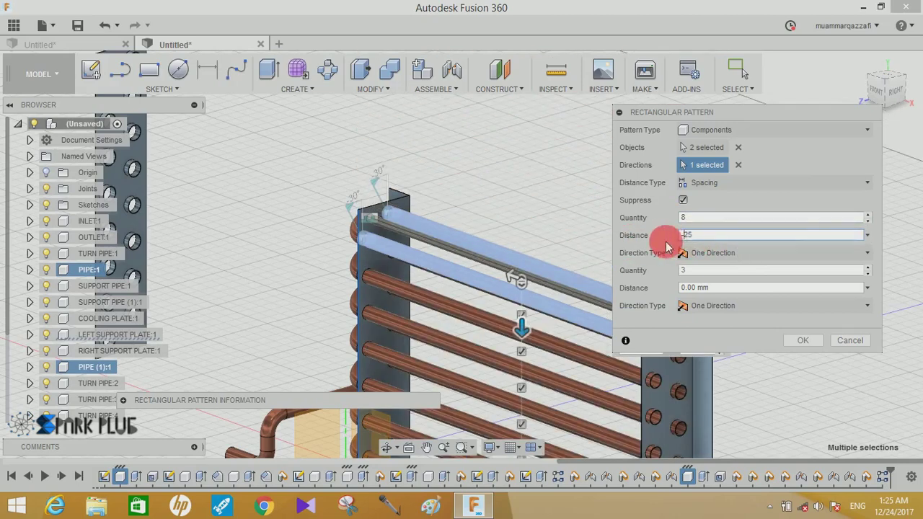
- Confirm the eight-row pattern of the two pipes and orbit the view to inspect the stack
left_click(800, 340)
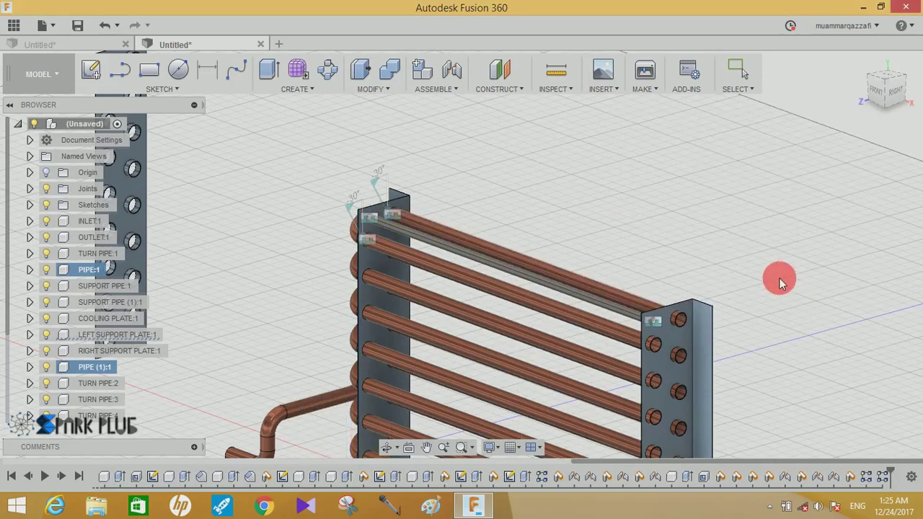
scroll(736, 221, "up", 2)
scroll(654, 160, "up", 3)
mouse_move(670, 185)
middle_mouse_down("shift")
mouse_move(665, 270)
mouse_move(690, 192)
middle_mouse_up("shift")
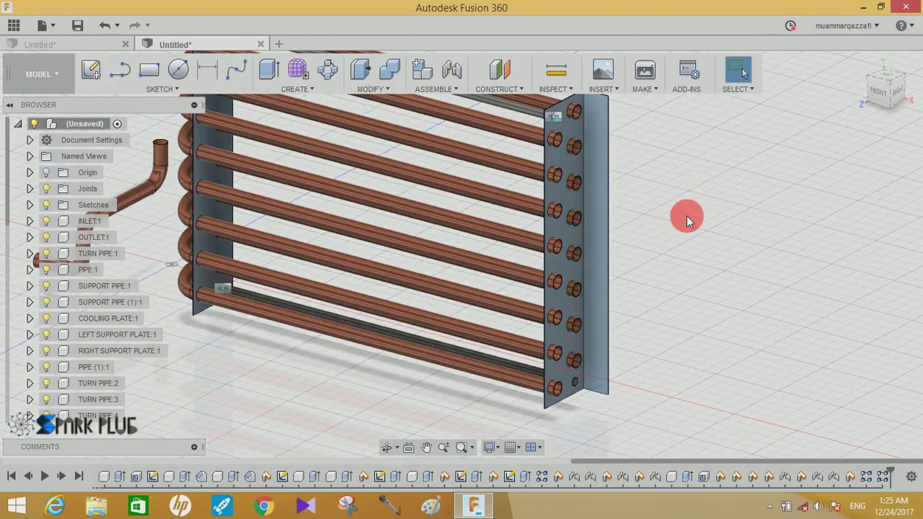
mouse_move(712, 268)
middle_mouse_down("shift")
mouse_move(705, 265)
mouse_move(730, 322)
mouse_move(705, 297)
mouse_move(706, 220)
mouse_move(548, 253)
middle_mouse_up("shift")
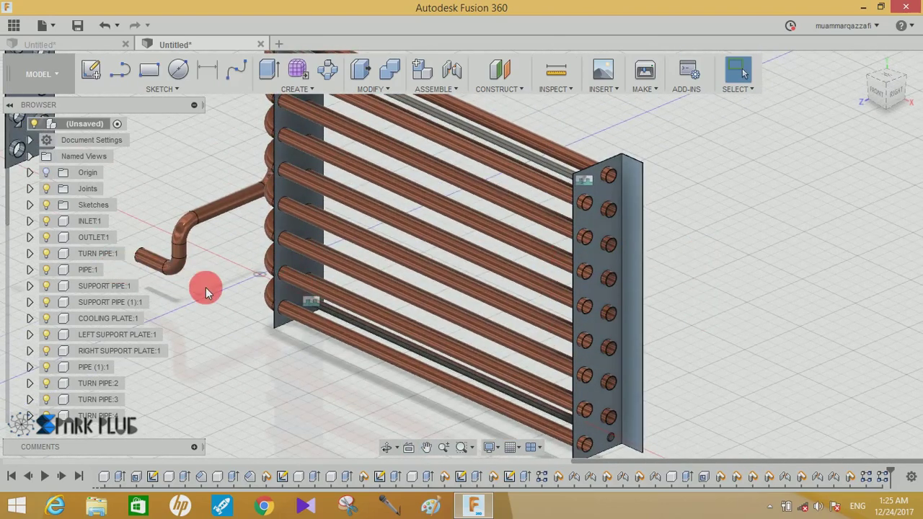
middle_click_drag(185, 319, 196, 344)
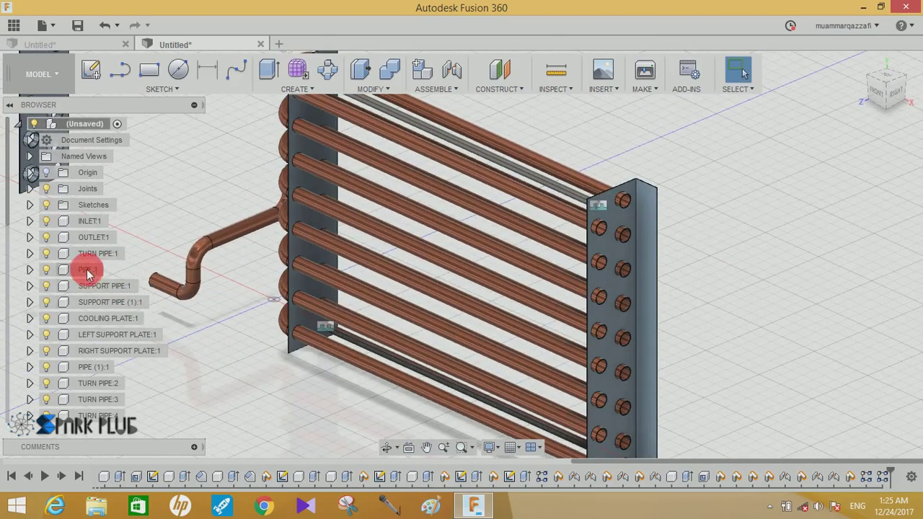
- Copy TURN PIPE:1 and paste it as a new independent component
left_click(93, 255)
right_click(94, 256)
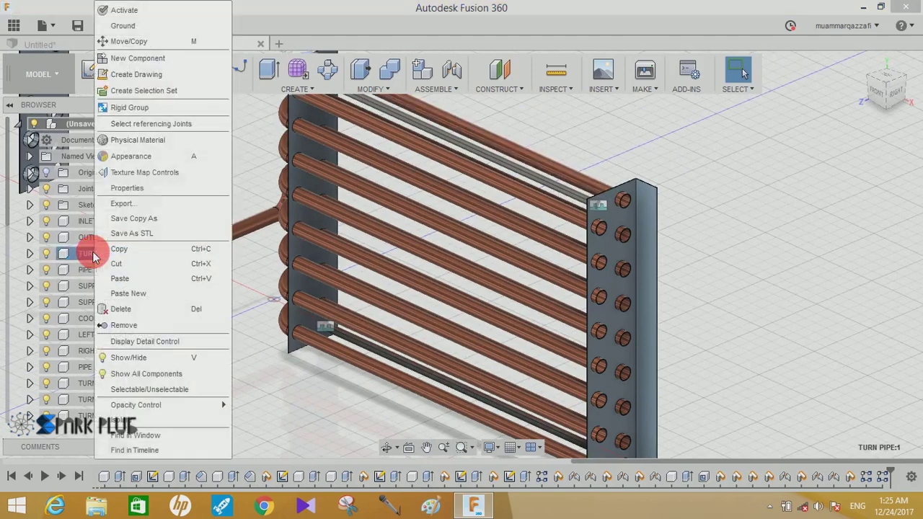
left_click(118, 248)
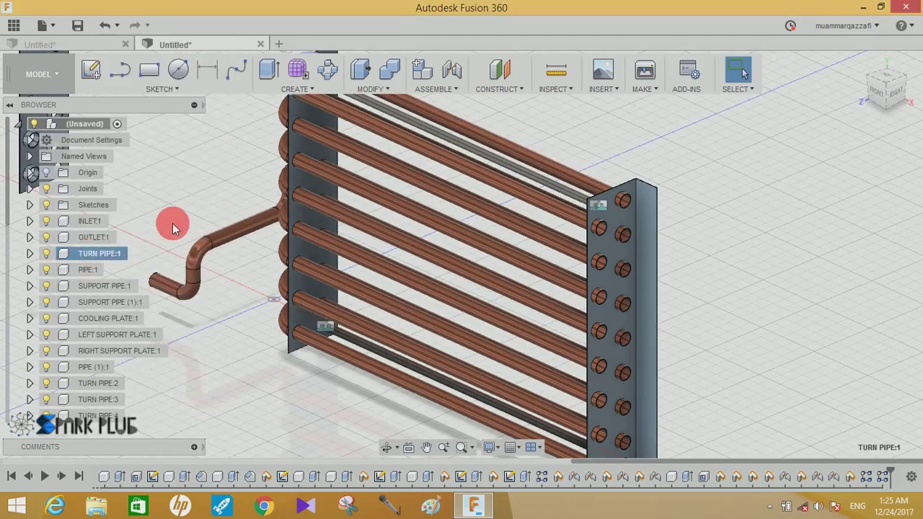
right_click(172, 222)
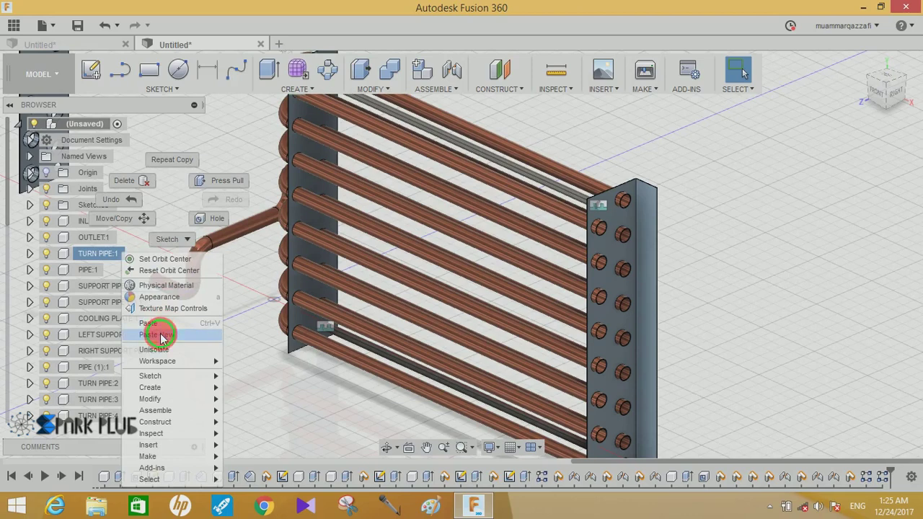
left_click(160, 325)
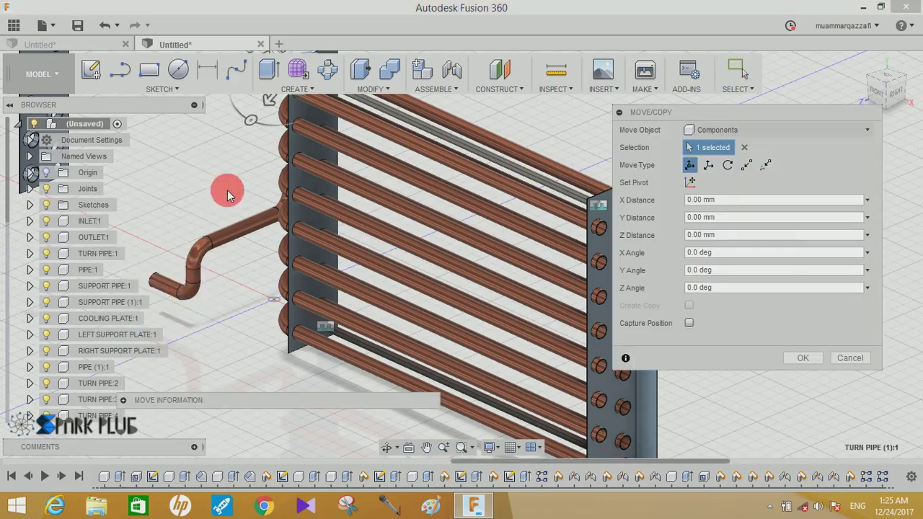
- Move the pasted turn pipe up near the top pipe ends and capture its position
scroll(247, 274, "up", 2)
scroll(293, 148, "up", 1)
left_click_drag(360, 169, 502, 145)
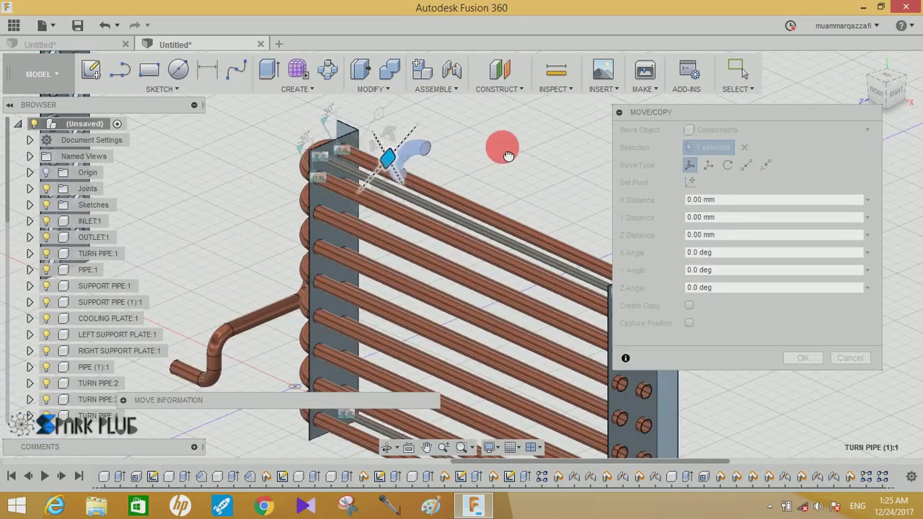
left_click(800, 358)
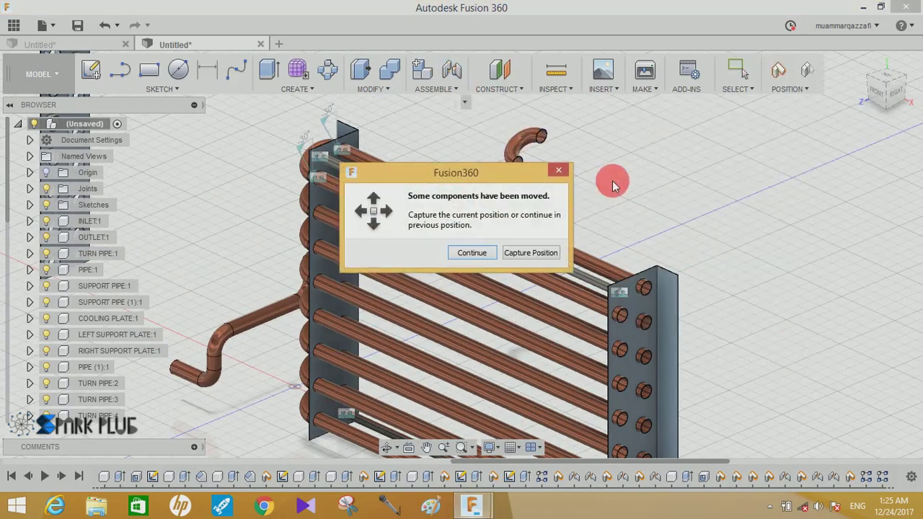
left_click(526, 253)
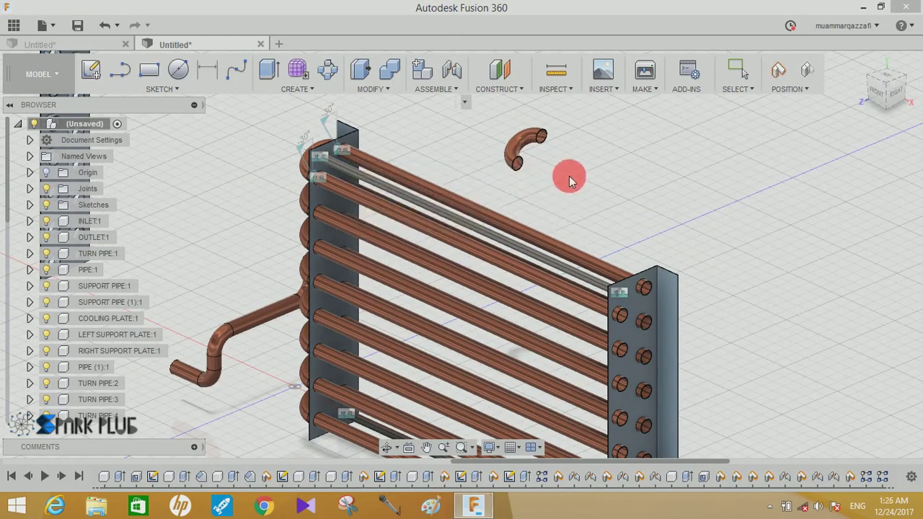
- Joint one end face of the copied turn pipe to a top pipe end
scroll(550, 160, "up", 3)
scroll(548, 159, "up", 2)
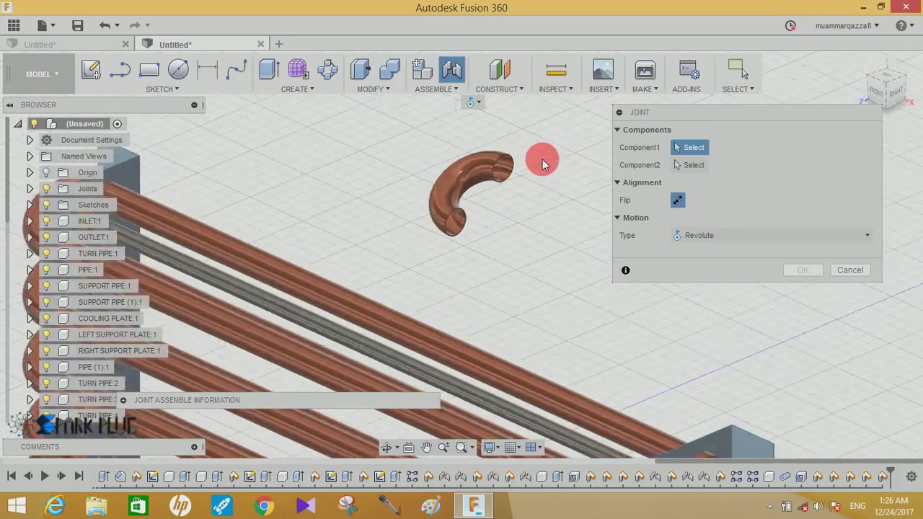
scroll(505, 152, "up", 4)
left_click(460, 149)
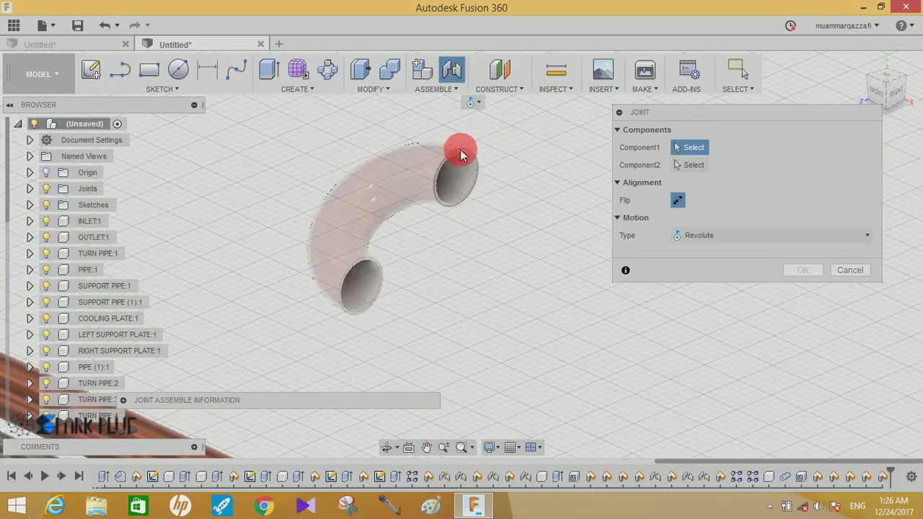
scroll(521, 267, "down", 3)
middle_click_drag(553, 278, 449, 113)
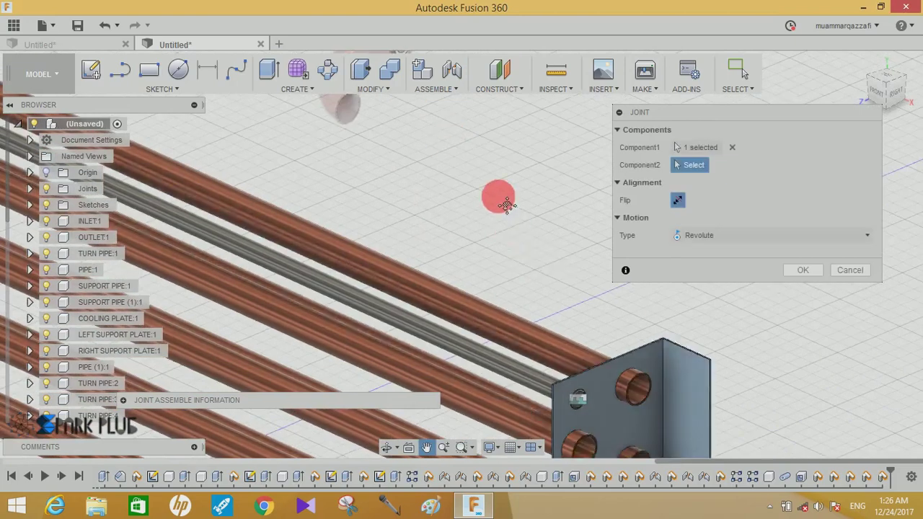
scroll(500, 199, "up", 4)
scroll(561, 304, "up", 5)
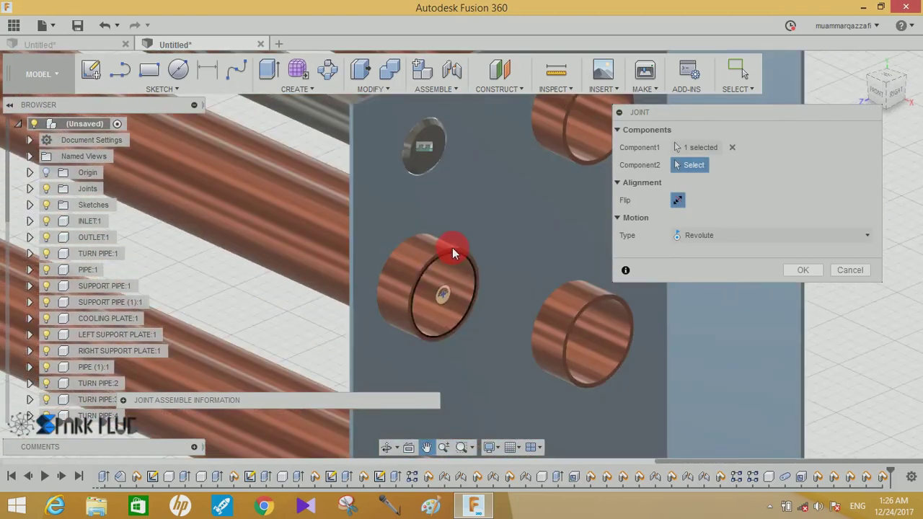
left_click(453, 251)
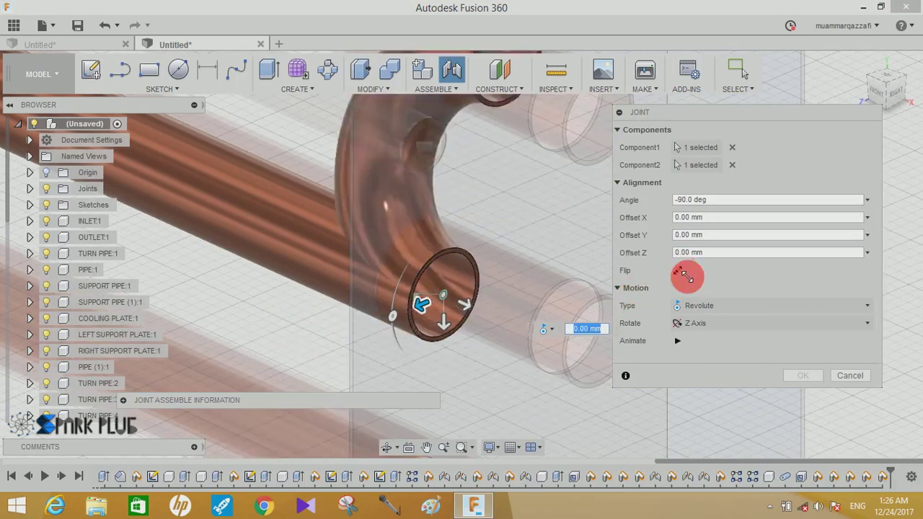
left_click(824, 382)
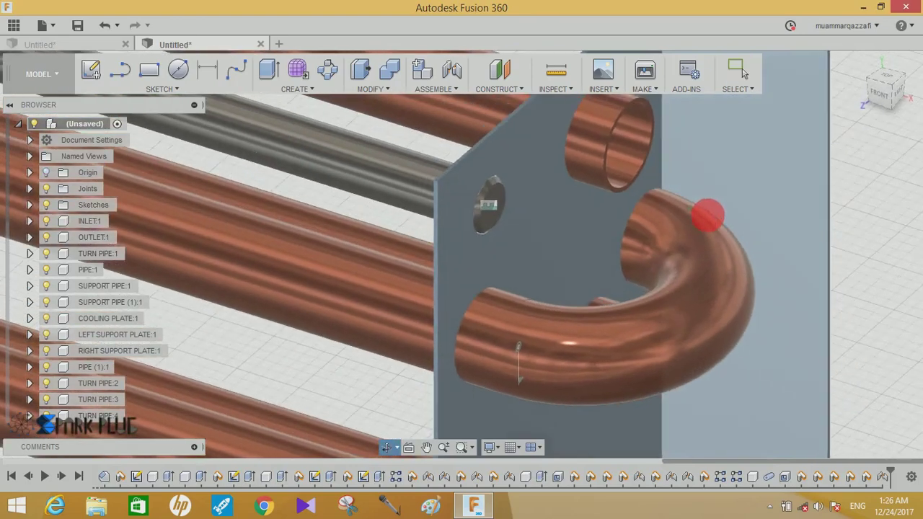
- Joint the turn pipe's free end to the adjacent top pipe end, completing the U-bend
middle_click_drag(703, 217, 577, 140, "shift")
left_click(453, 72)
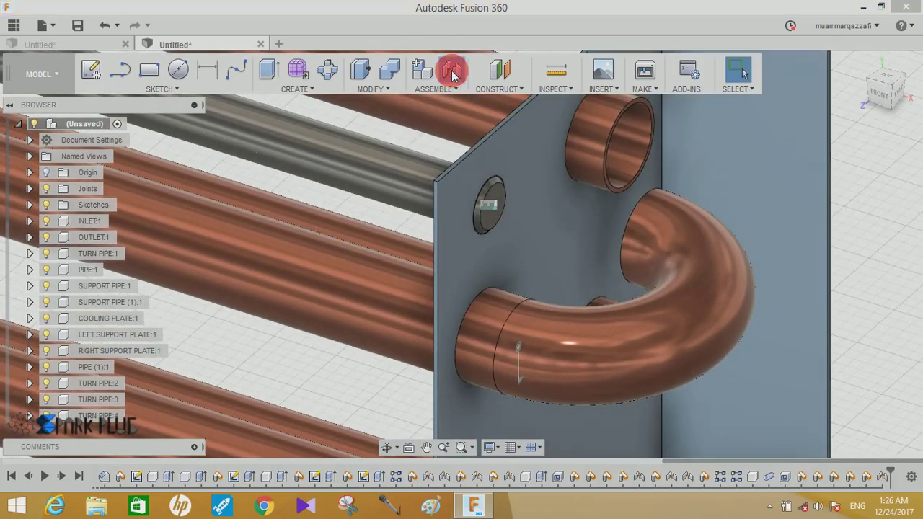
left_click_drag(727, 113, 370, 138)
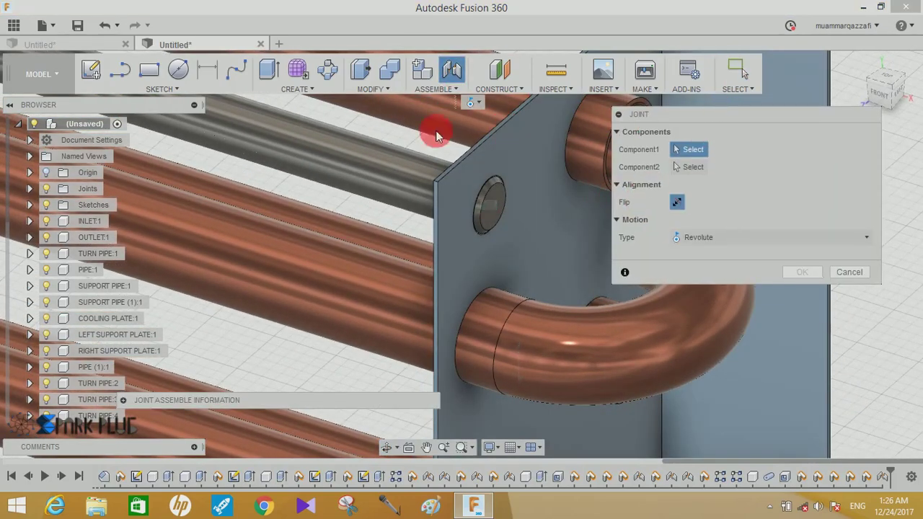
left_click(643, 199)
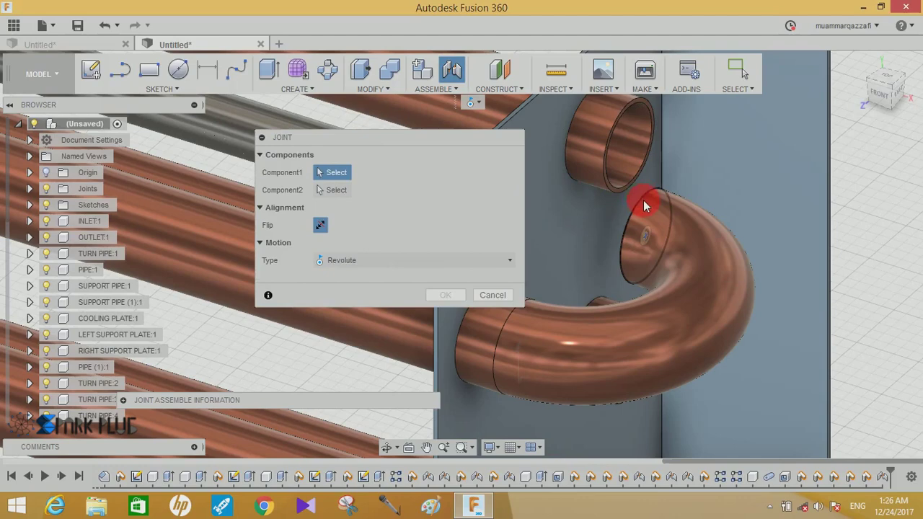
left_click(616, 117)
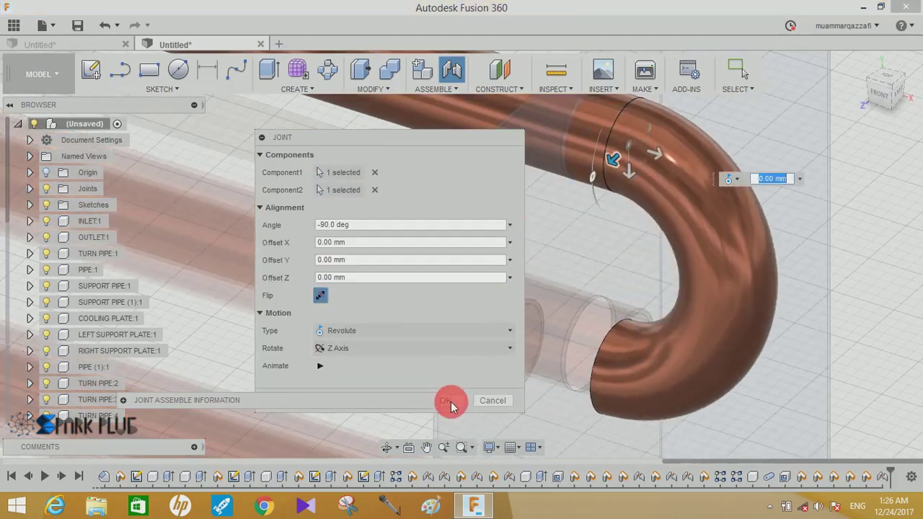
left_click(447, 399)
scroll(634, 285, "down", 3)
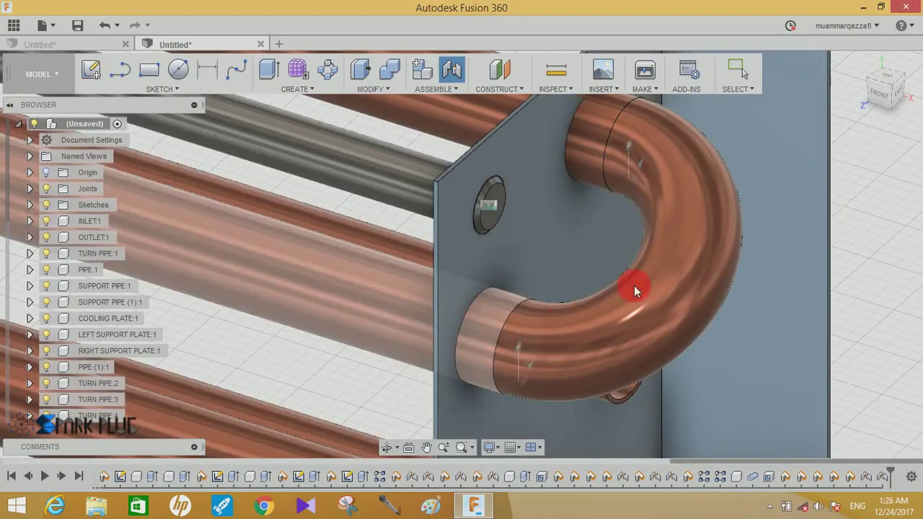
scroll(634, 286, "down", 2)
scroll(633, 286, "down", 3)
middle_click_drag(634, 285, 603, 193)
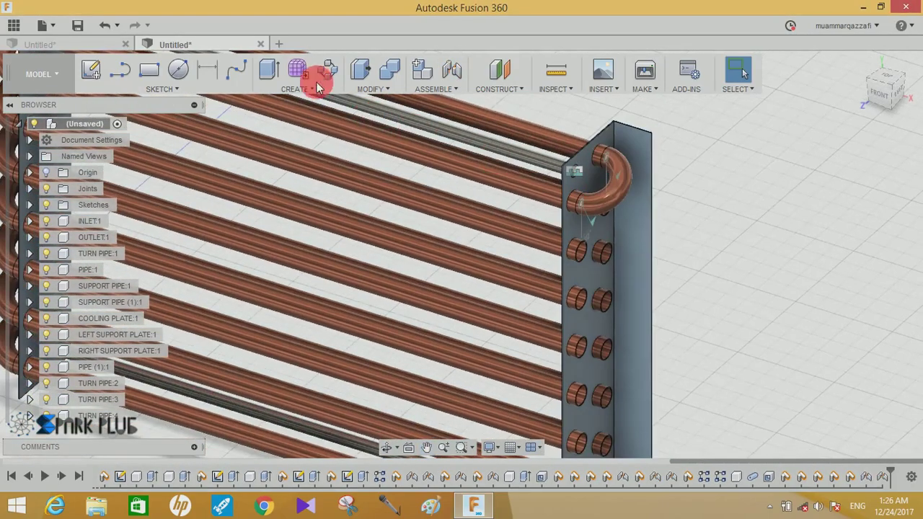
- Start a rectangular pattern of the fitted turn pipe along the support plate edge
left_click(372, 96)
left_click(302, 86)
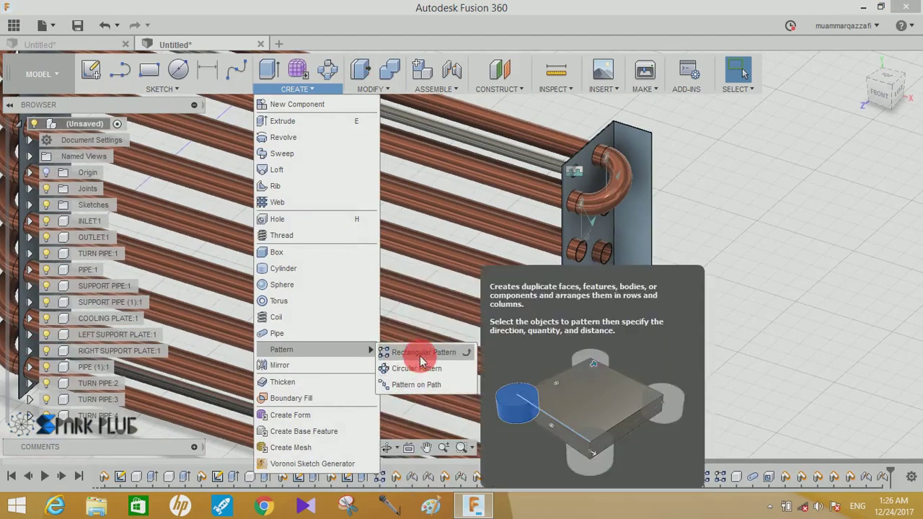
left_click(419, 354)
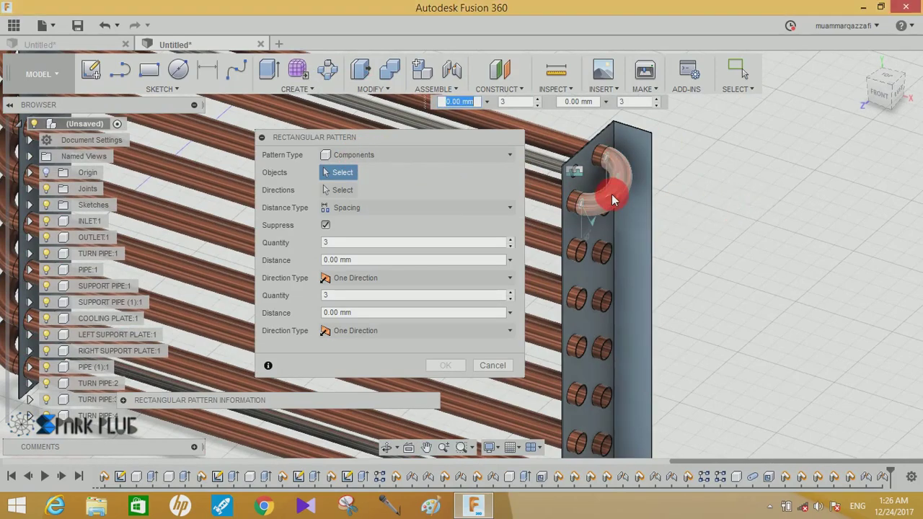
left_click(600, 193)
left_click(352, 190)
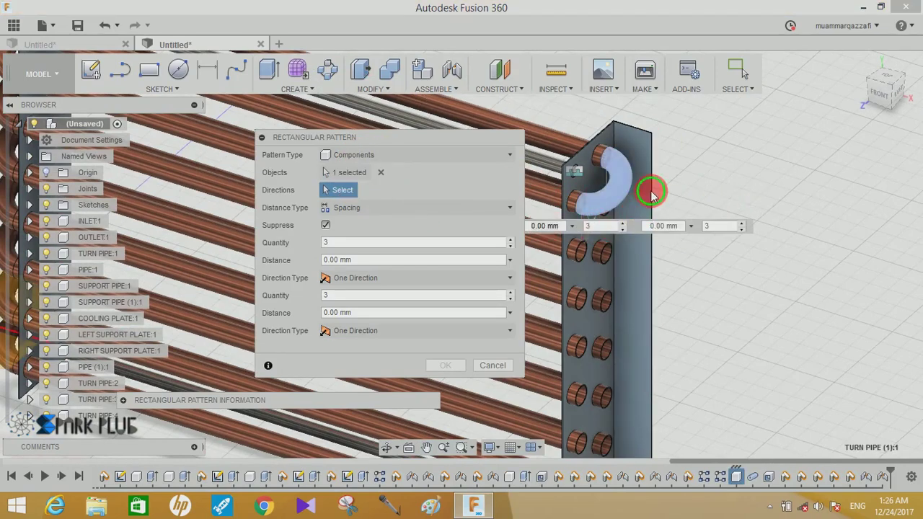
left_click(651, 193)
- Set the pattern to quantity 8 and distance 25, confirm it, and zoom out
left_click_drag(336, 243, 287, 247)
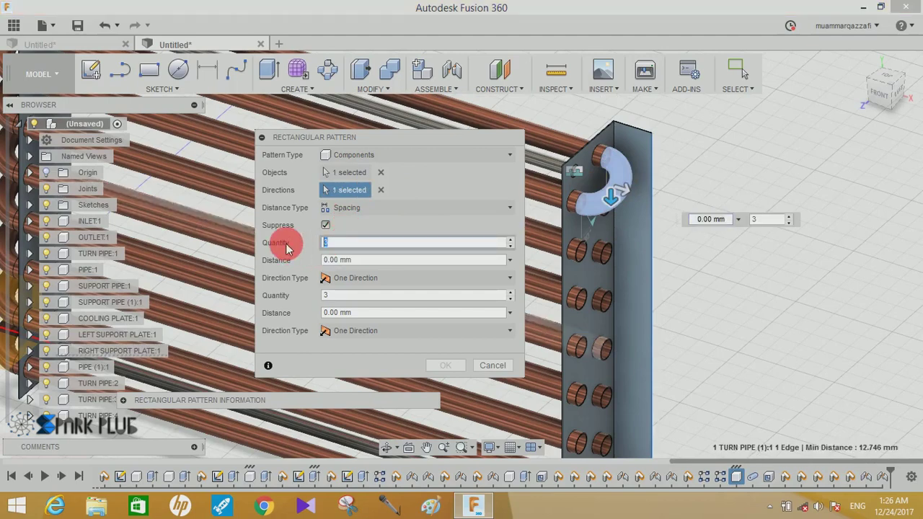
type("8")
key("Tab")
type("-25")
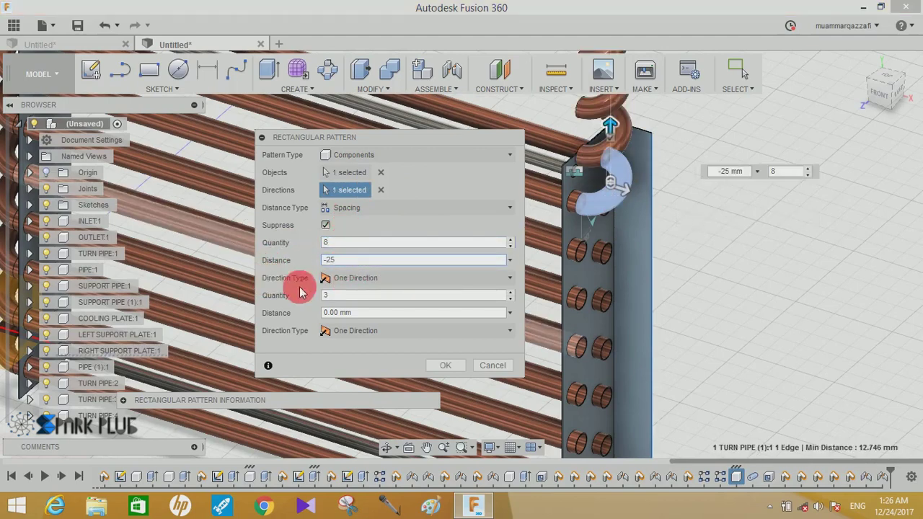
double_click(353, 261)
type("25")
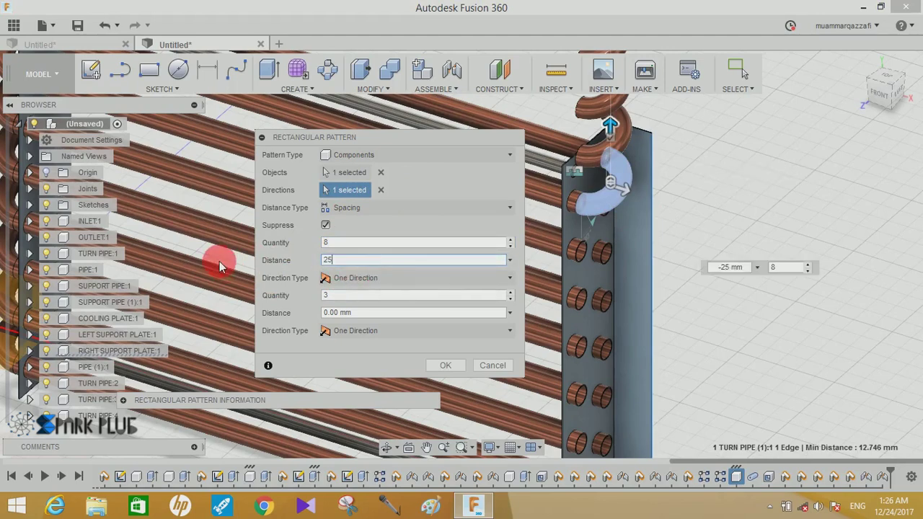
left_click(438, 365)
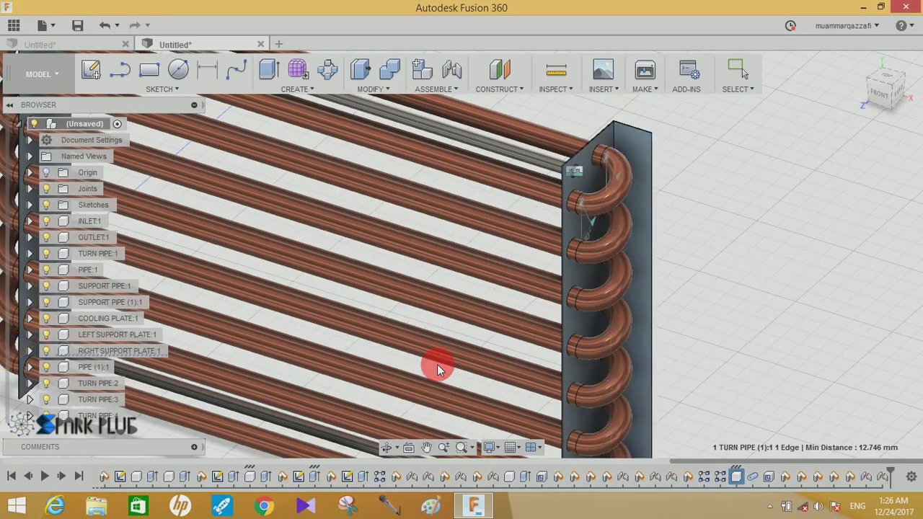
scroll(437, 364, "down", 1)
scroll(474, 351, "down", 1)
scroll(530, 334, "down", 1)
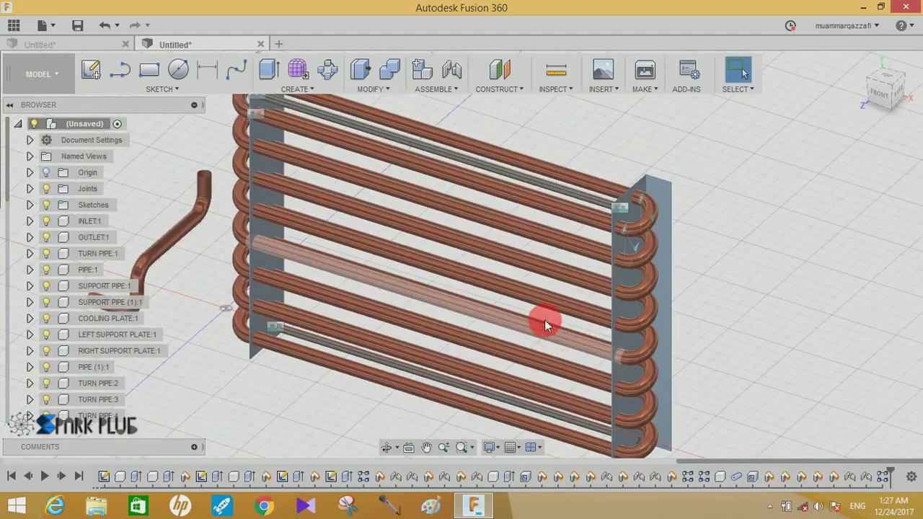
mouse_move(540, 321)
middle_mouse_down("shift")
mouse_move(515, 295)
mouse_move(541, 289)
mouse_move(562, 325)
mouse_move(544, 328)
middle_mouse_up("shift")
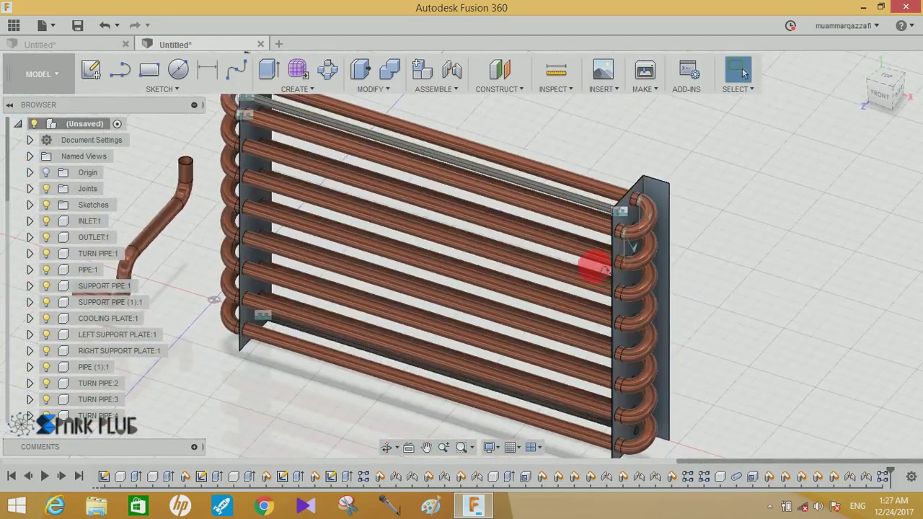
mouse_move(598, 262)
middle_mouse_down("shift")
mouse_move(540, 250)
mouse_move(543, 229)
mouse_move(598, 252)
middle_mouse_up("shift")
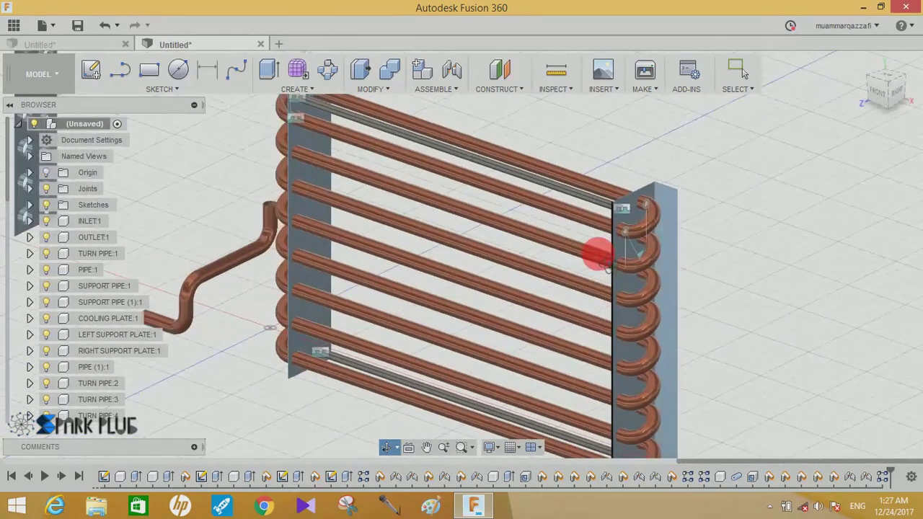
mouse_move(728, 249)
middle_mouse_down("shift")
mouse_move(735, 212)
mouse_move(762, 281)
mouse_move(711, 255)
mouse_move(719, 288)
mouse_move(714, 270)
mouse_move(817, 264)
mouse_move(853, 276)
middle_mouse_up("shift")
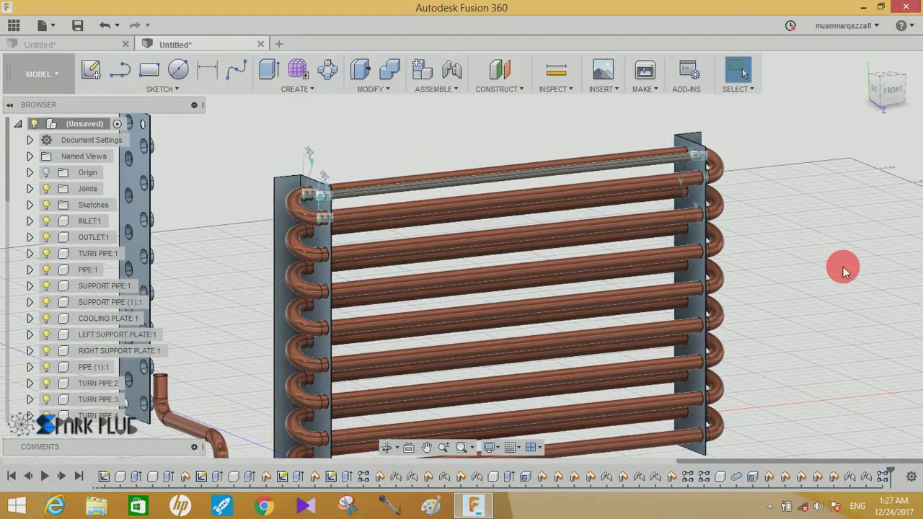
mouse_move(824, 263)
middle_mouse_down("shift")
mouse_move(753, 274)
mouse_move(725, 262)
mouse_move(600, 264)
mouse_move(552, 241)
mouse_move(684, 267)
mouse_move(738, 267)
mouse_move(750, 283)
middle_mouse_up("shift")
middle_click_drag(811, 217, 751, 236)
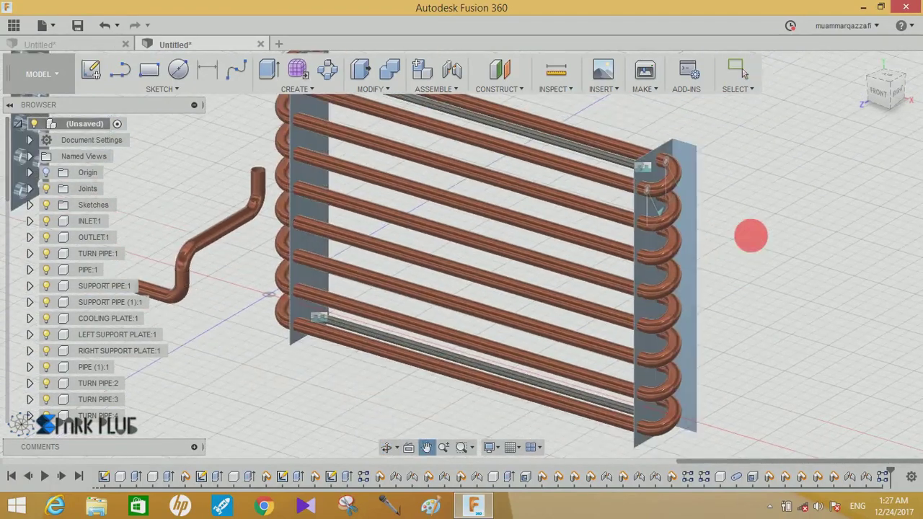
- Undo the U-bend rectangular pattern, its joint and the earlier placement
left_click(103, 29)
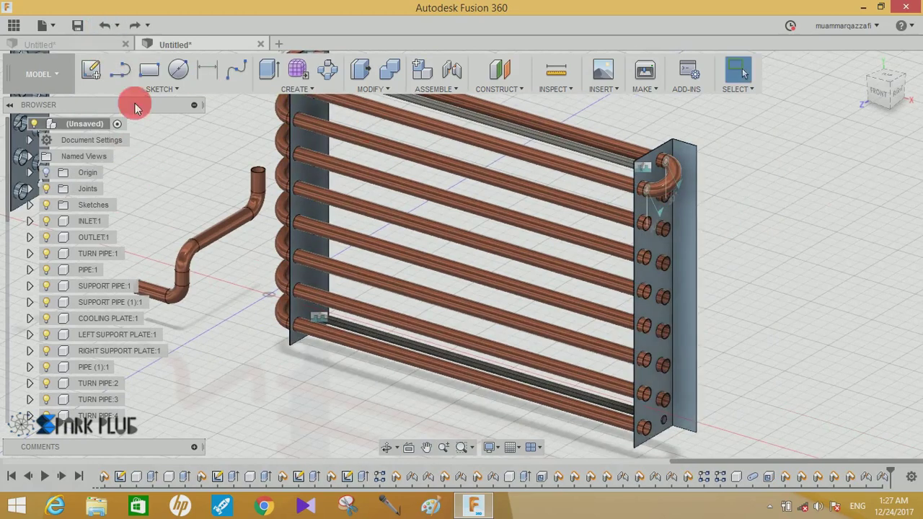
left_click(104, 29)
left_click(104, 29)
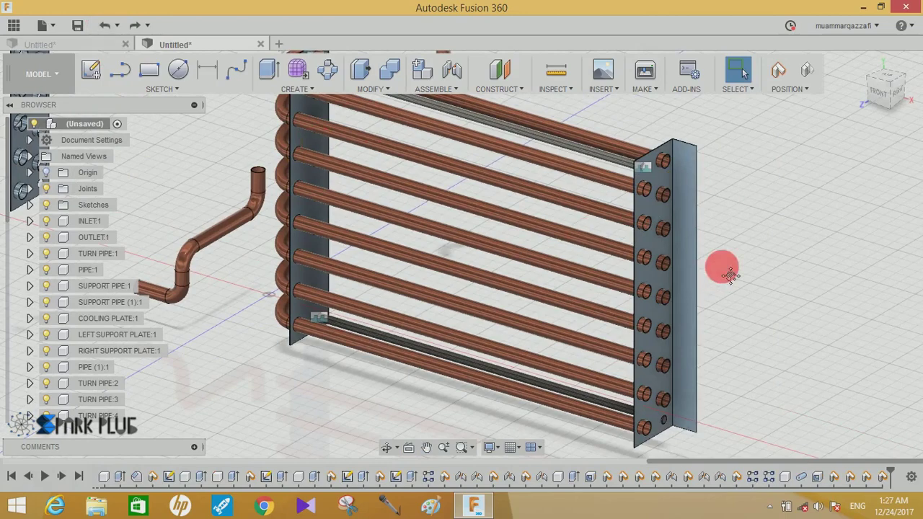
- Begin a new joint while keeping the U-bend at its moved position
scroll(422, 148, "up", 5)
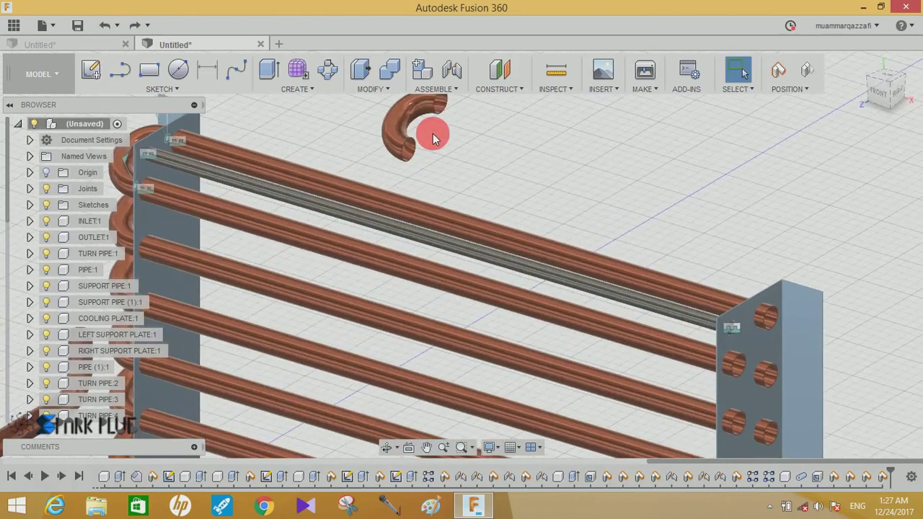
scroll(435, 139, "up", 3)
left_click(451, 69)
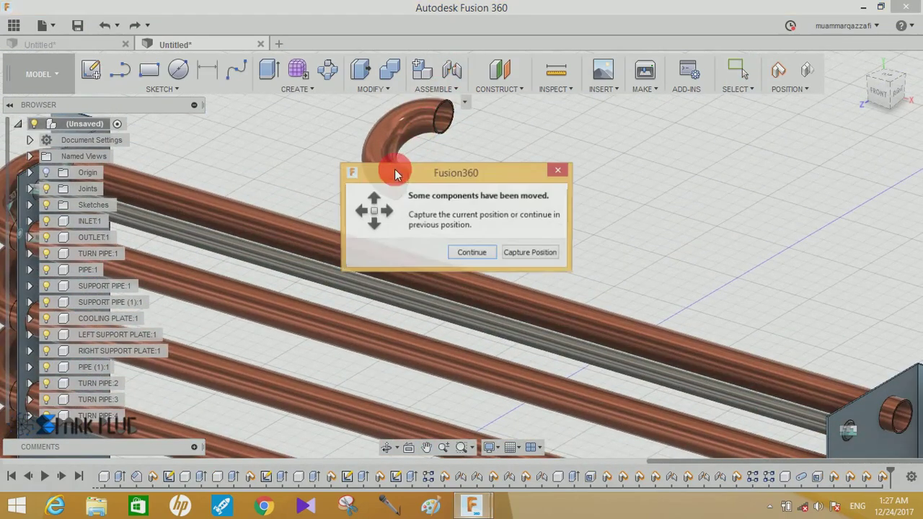
left_click(530, 252)
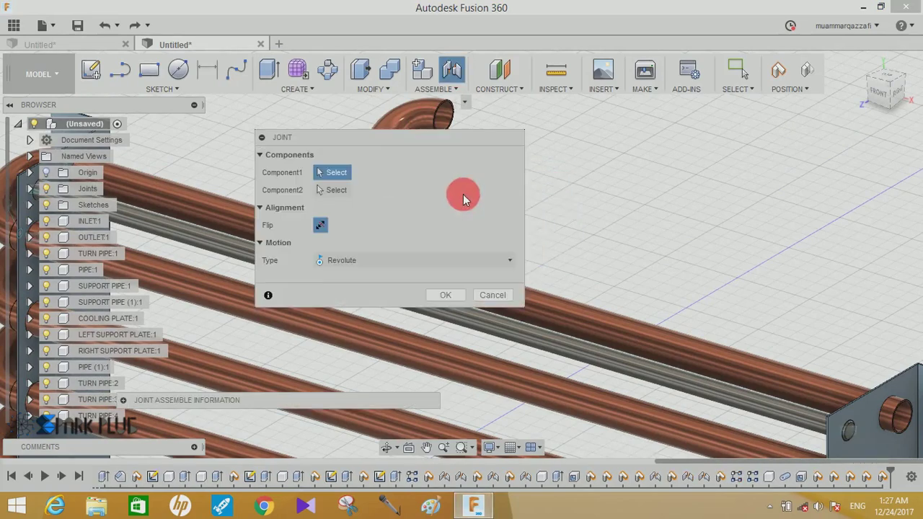
- Joint the U-bend's open end to the pipe end in the plate hole, flipping its orientation
left_click_drag(441, 137, 264, 169)
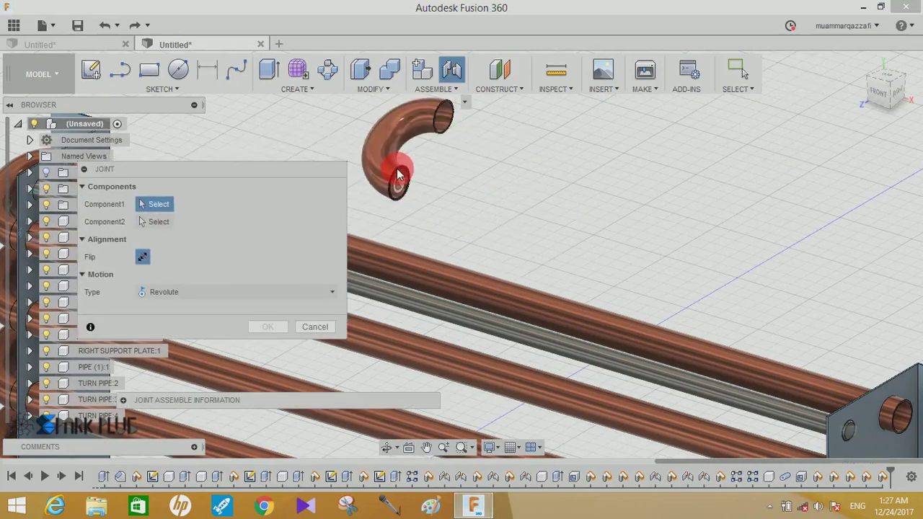
left_click(398, 174)
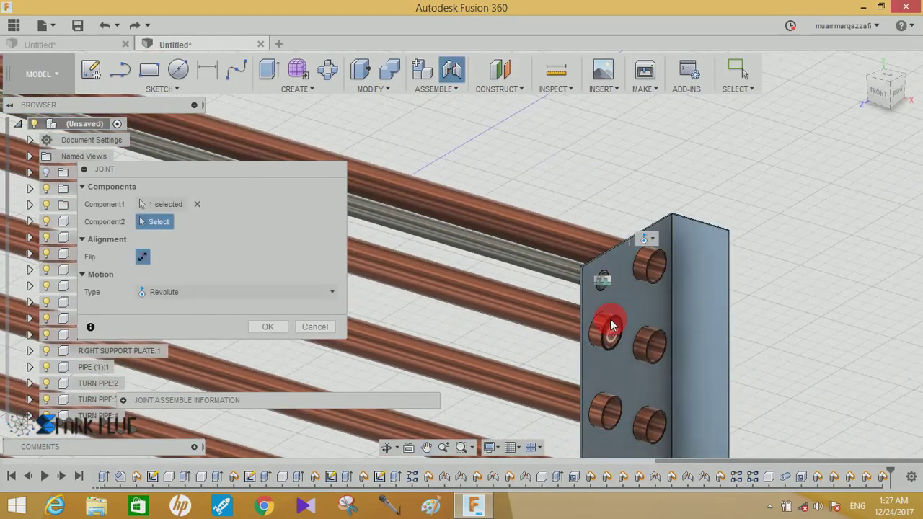
scroll(626, 326, "up", 2)
scroll(605, 317, "up", 2)
scroll(587, 310, "up", 2)
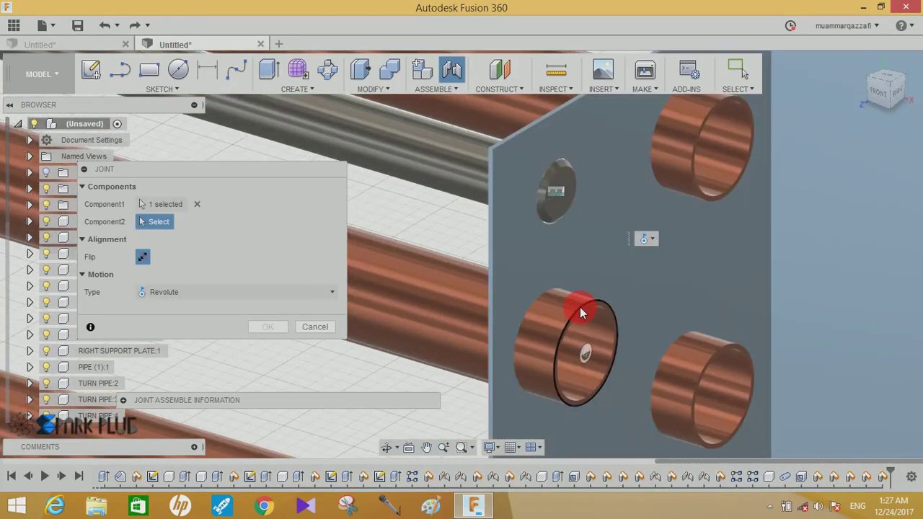
left_click(579, 307)
left_click(265, 328)
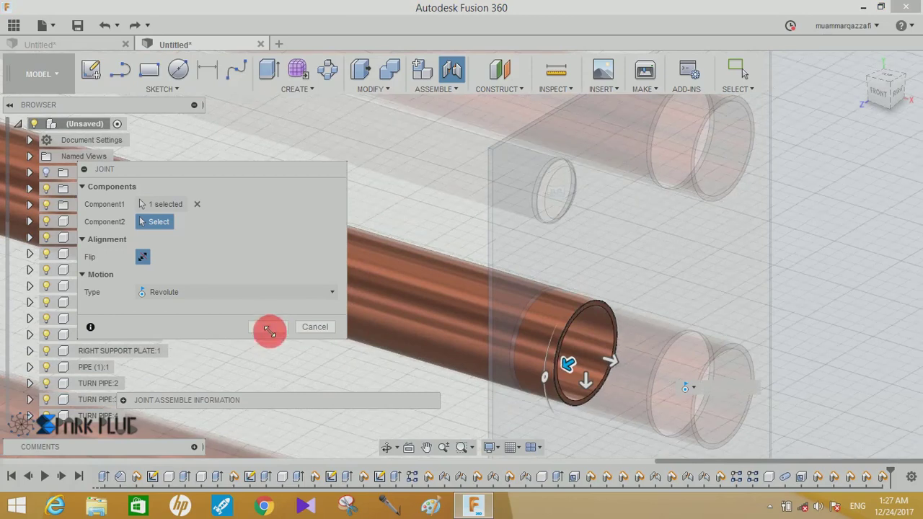
left_click(148, 330)
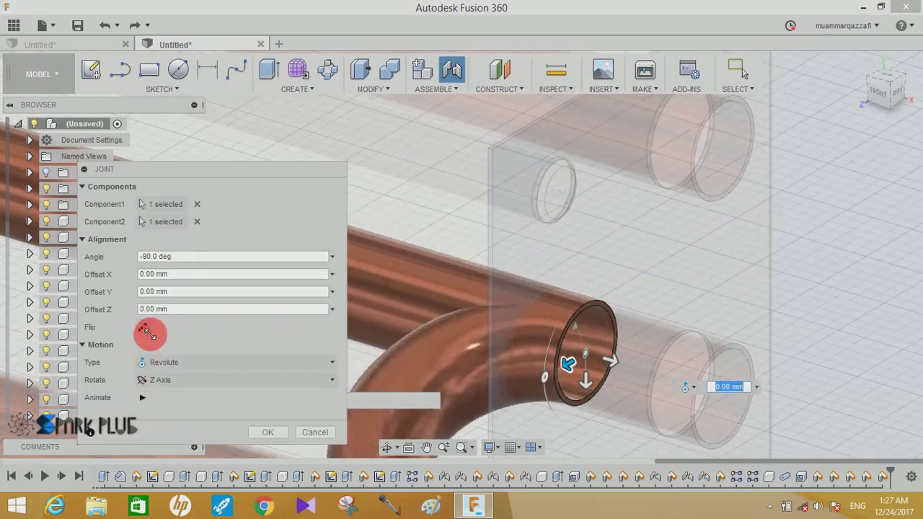
left_click(148, 330)
left_click(274, 434)
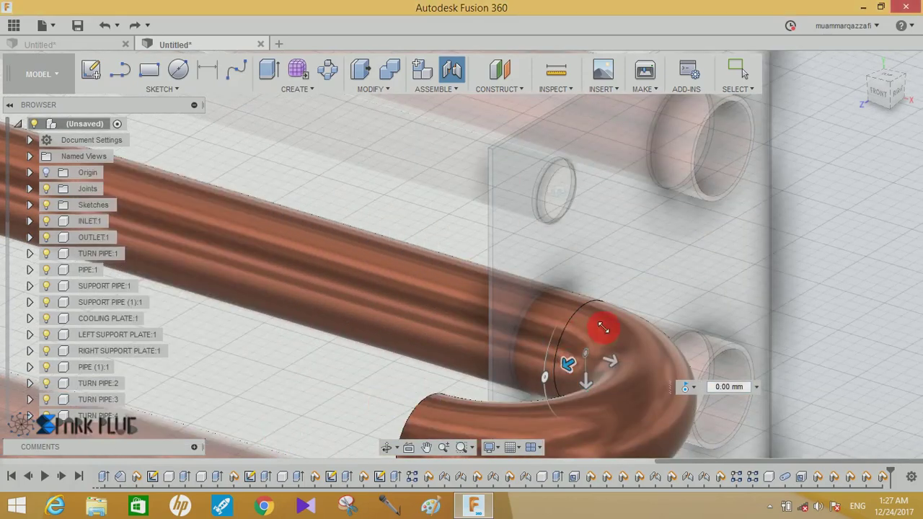
scroll(598, 320, "down", 3)
scroll(547, 172, "up", 4)
left_click(364, 83)
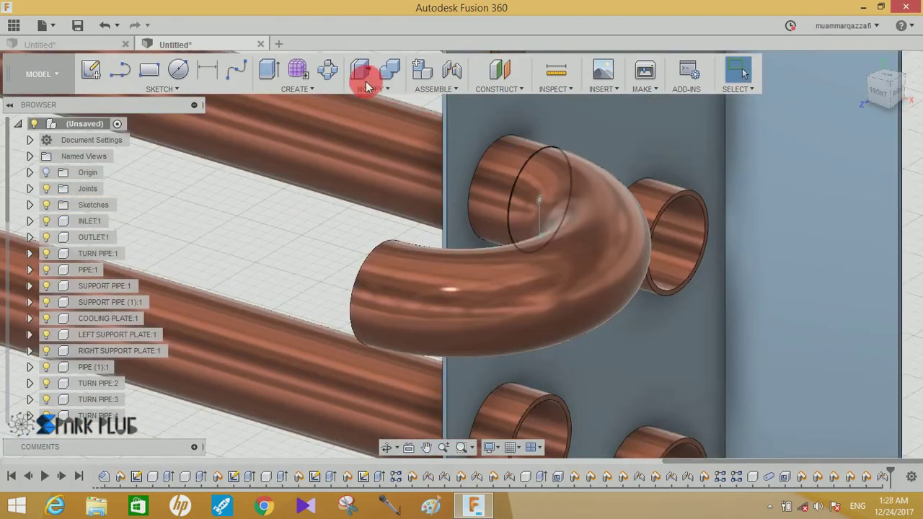
- Add a second joint snapping the U-bend's open end onto another pipe end
left_click(445, 70)
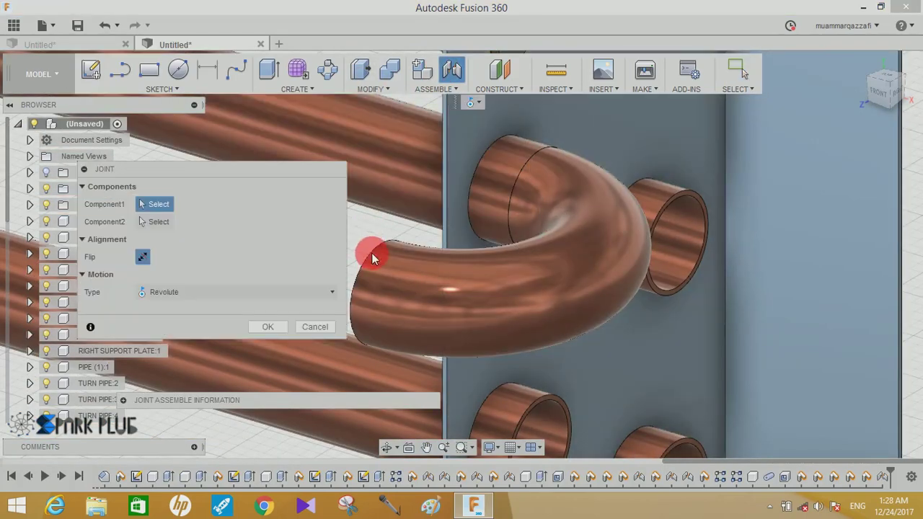
left_click(371, 252)
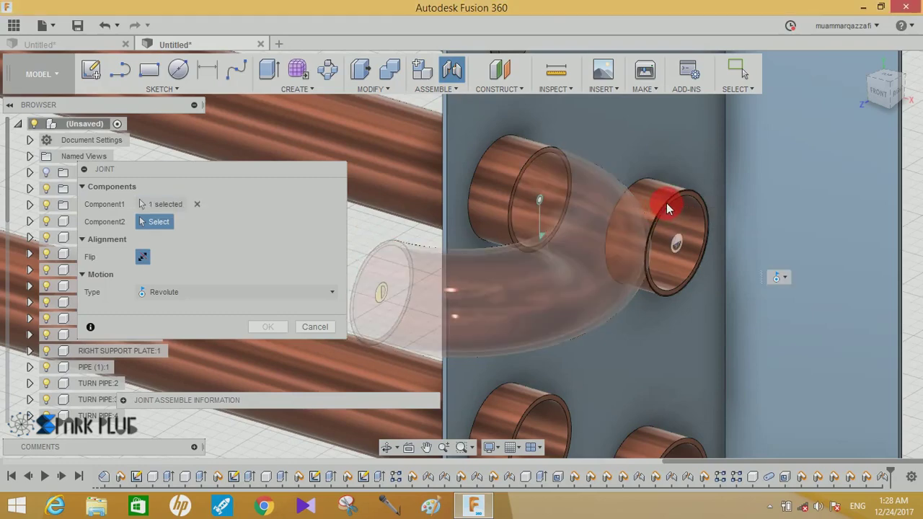
left_click(668, 208)
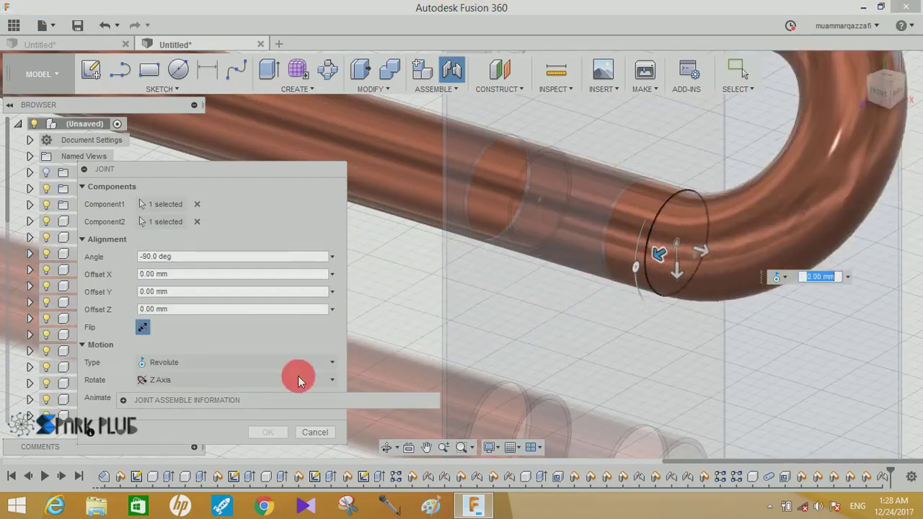
left_click(267, 432)
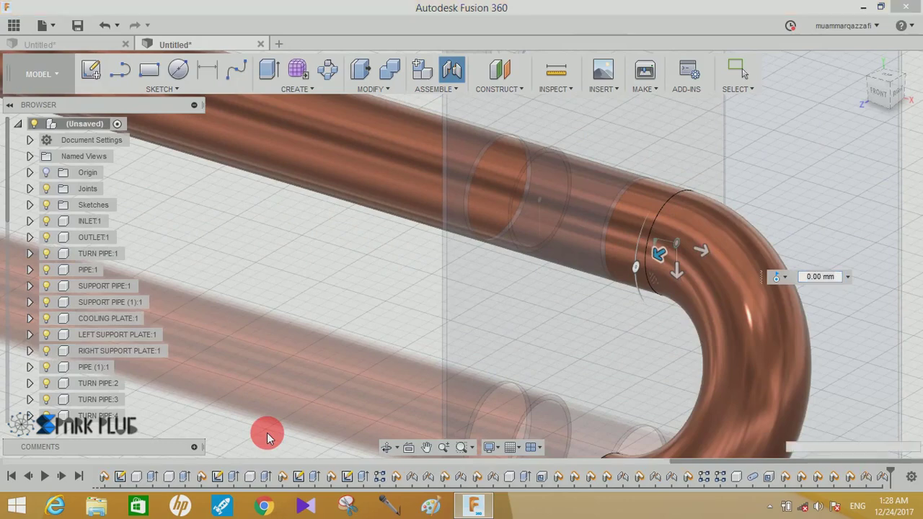
scroll(498, 265, "down", 2)
scroll(498, 266, "down", 2)
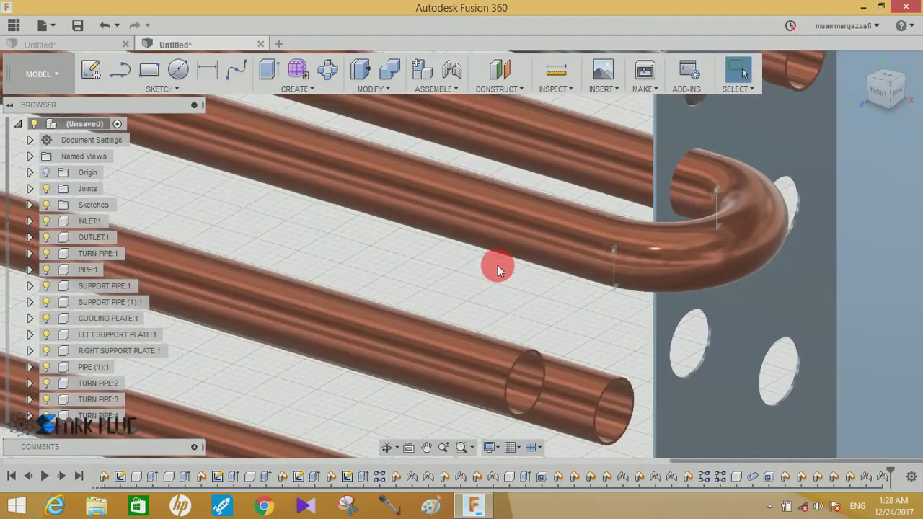
scroll(498, 265, "down", 2)
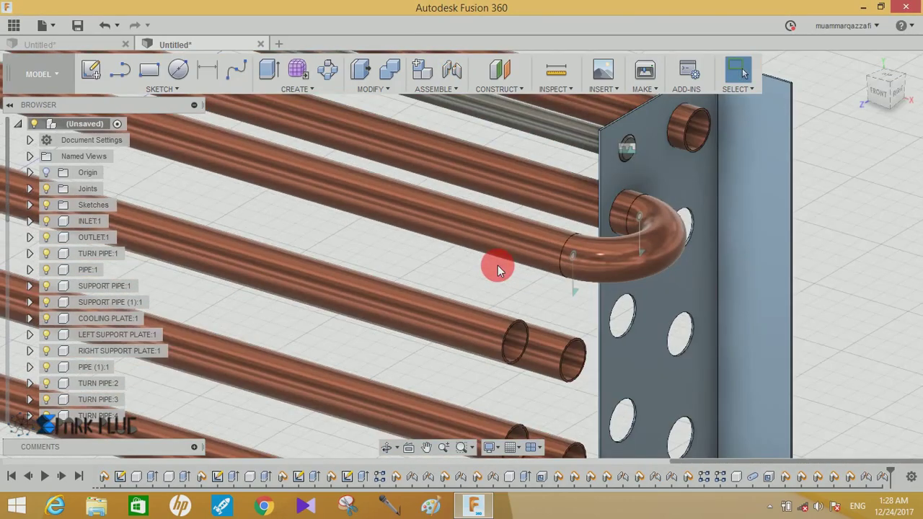
- Undo the last joint and open the options for RIGHT SUPPORT PLATE:1
left_click(104, 30)
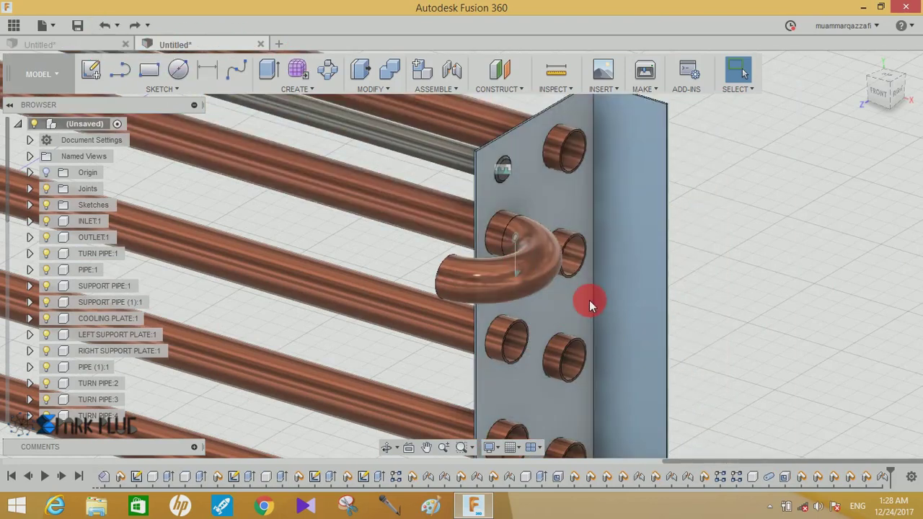
left_click(589, 300)
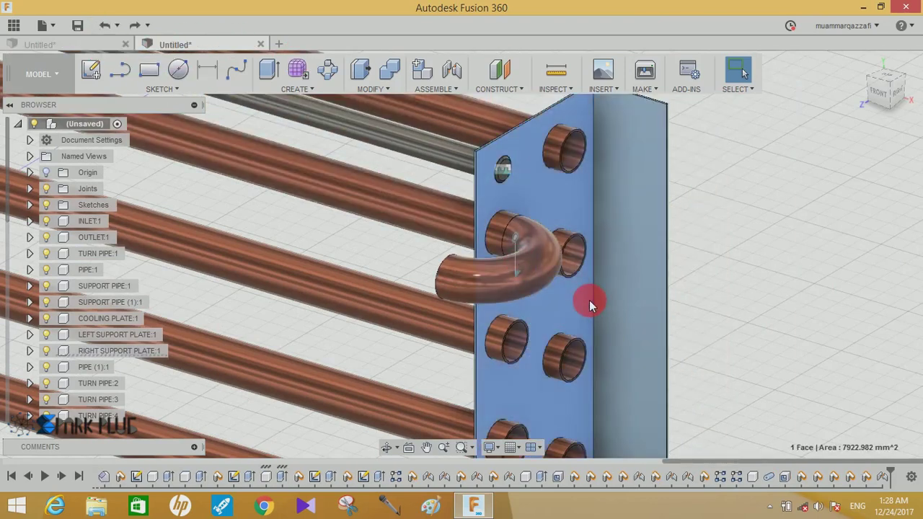
right_click(103, 351)
left_click(178, 25)
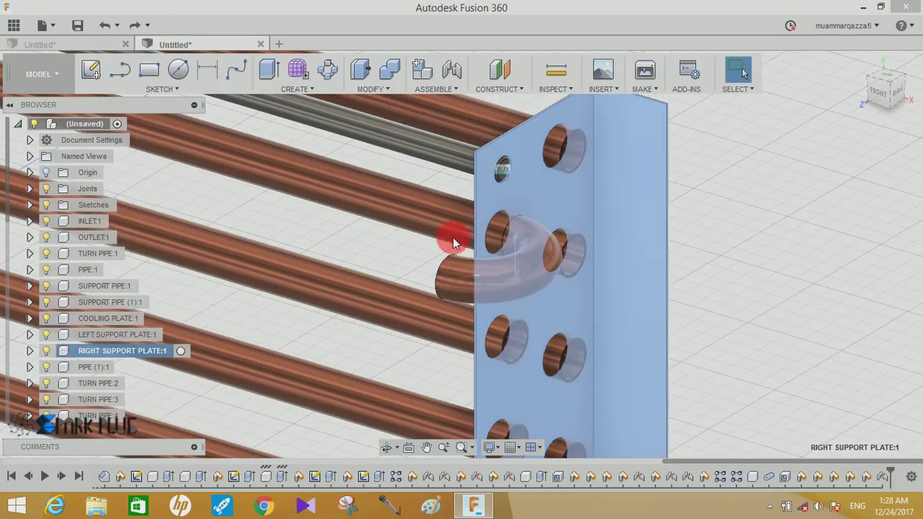
left_click(796, 278)
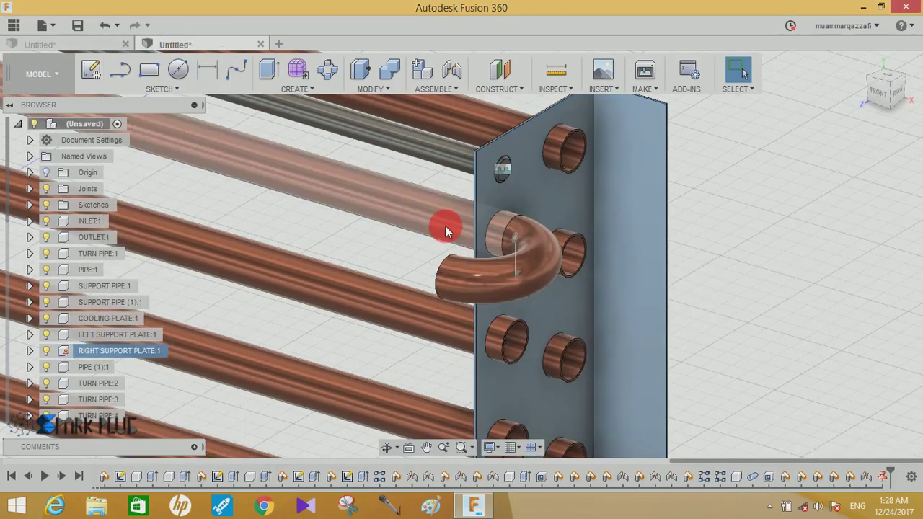
- Check the options for PIPE (1):1, then begin a new joint for the U-bend
left_click(80, 367)
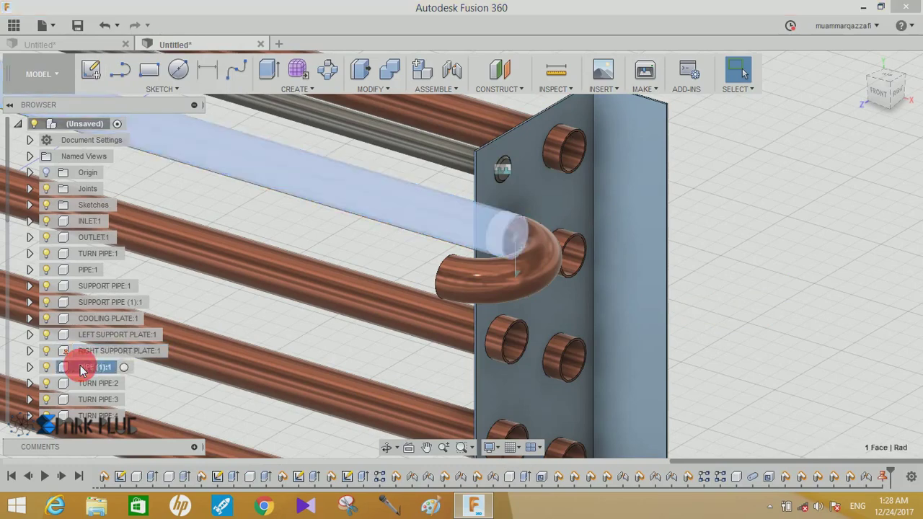
right_click(81, 369)
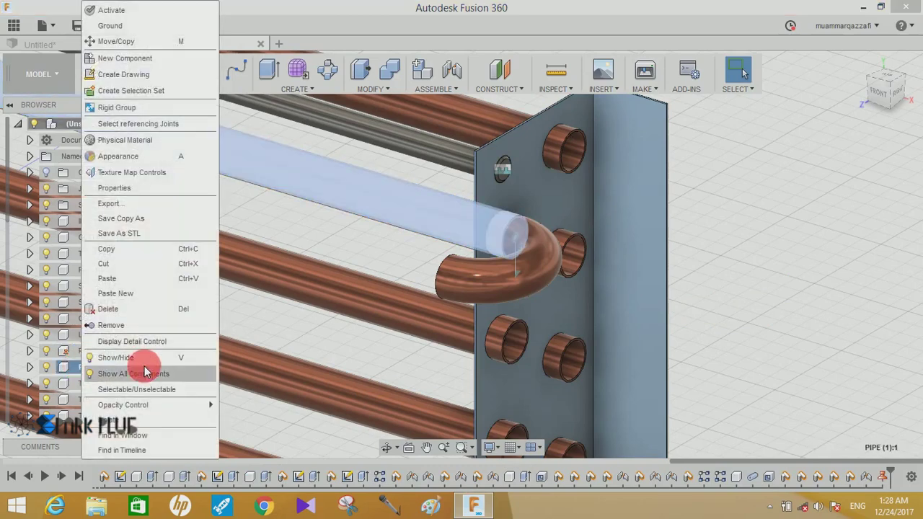
left_click(797, 252)
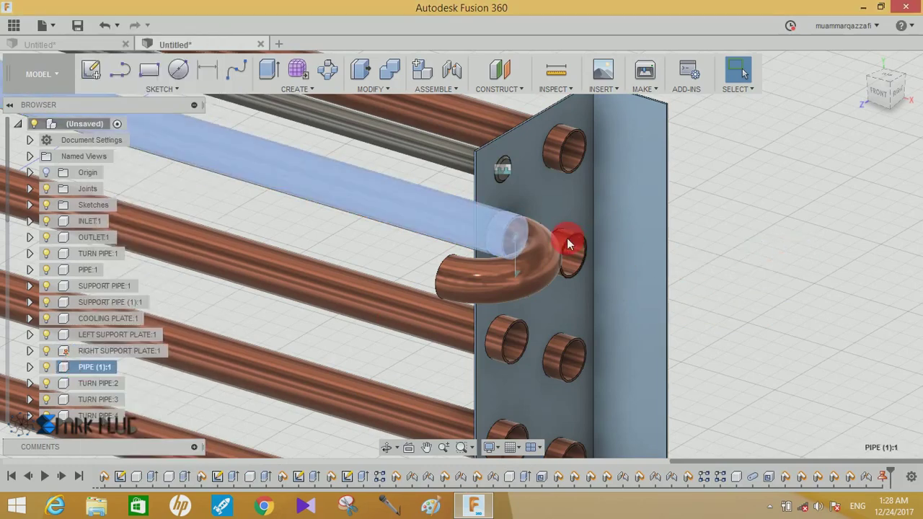
left_click(452, 71)
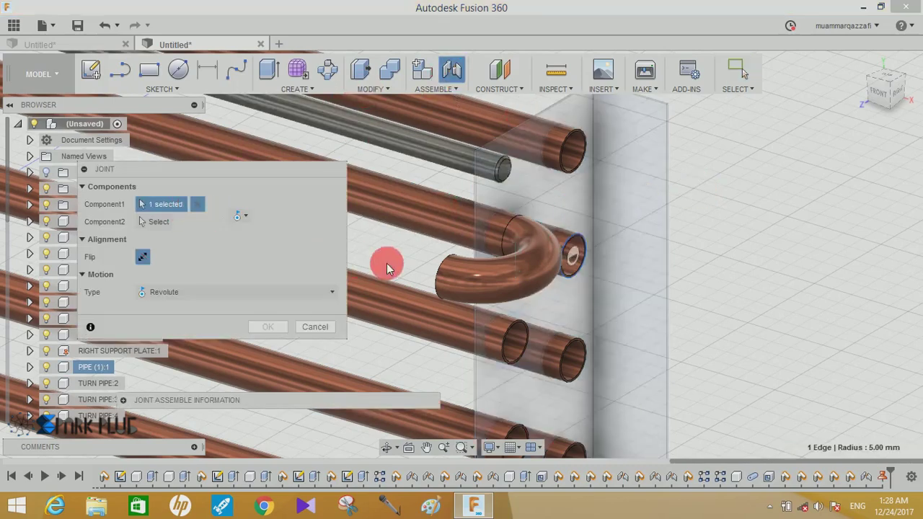
- Try jointing the U-bend to the plate hole, then undo the misaligned joint
left_click(439, 266)
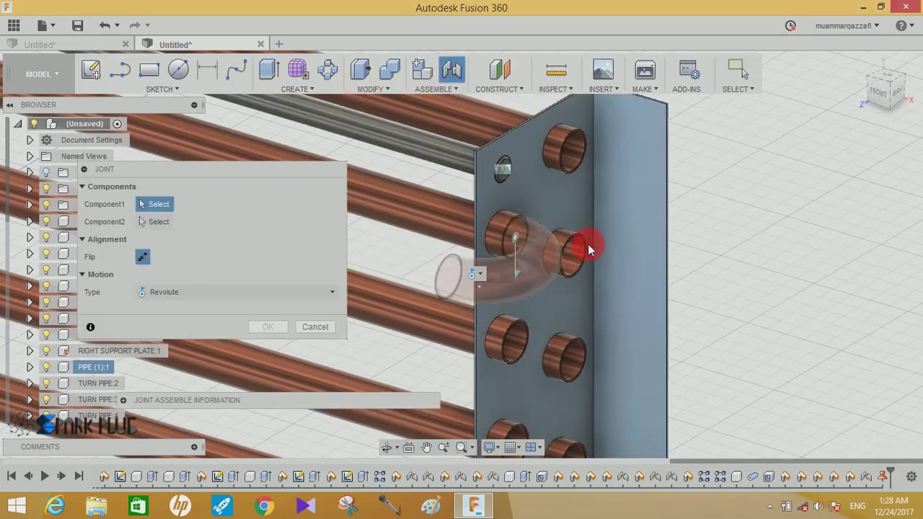
left_click(574, 235)
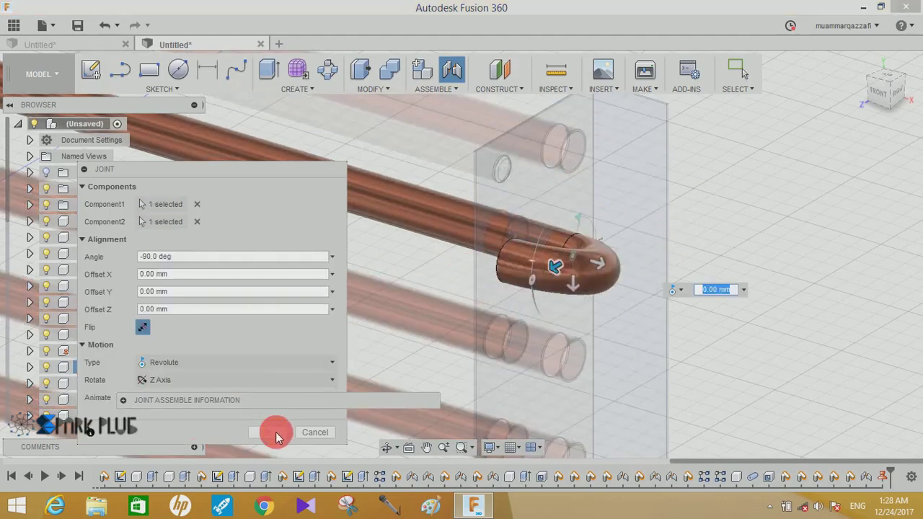
left_click(268, 432)
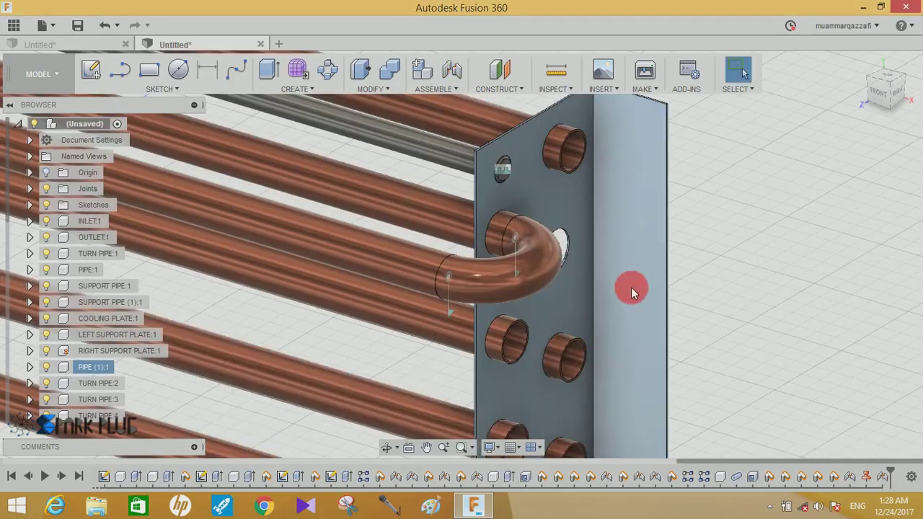
left_click(104, 29)
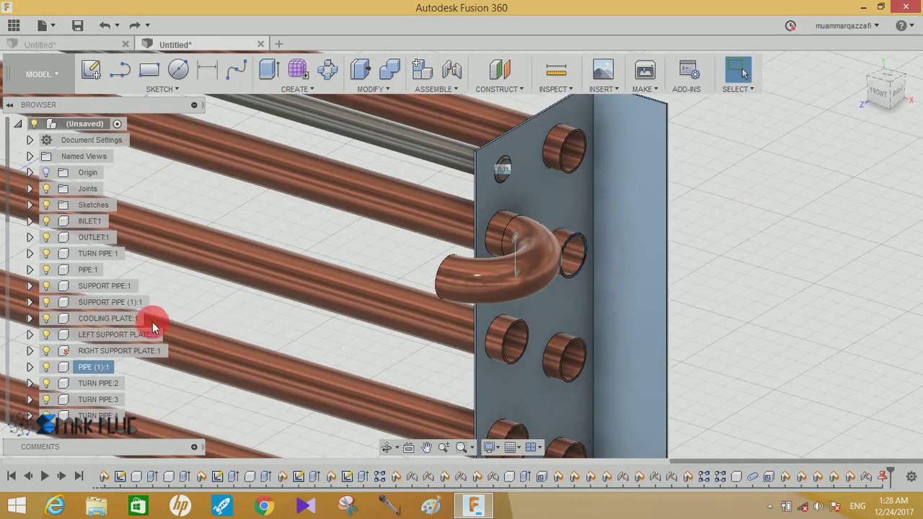
- Ground PIPE:2 so it stays fixed in place
left_click(562, 240)
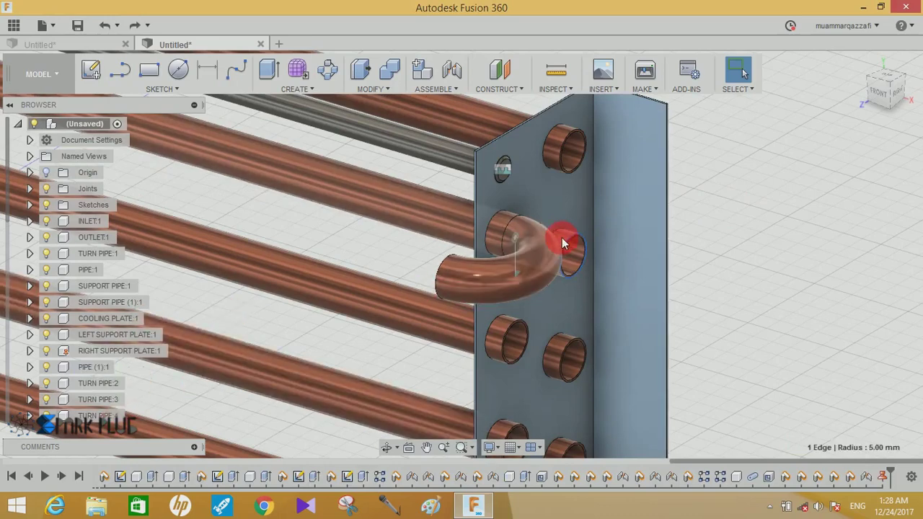
left_click(562, 242)
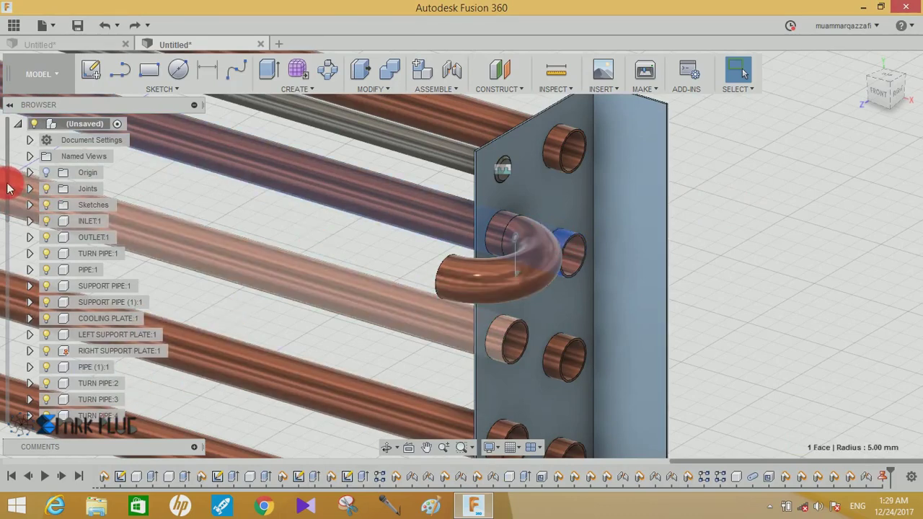
left_click_drag(9, 189, 2, 268)
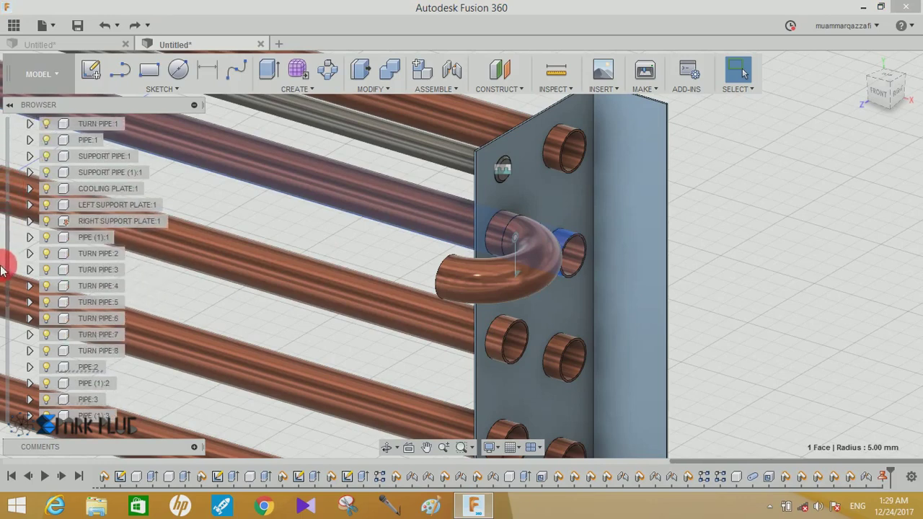
right_click(90, 368)
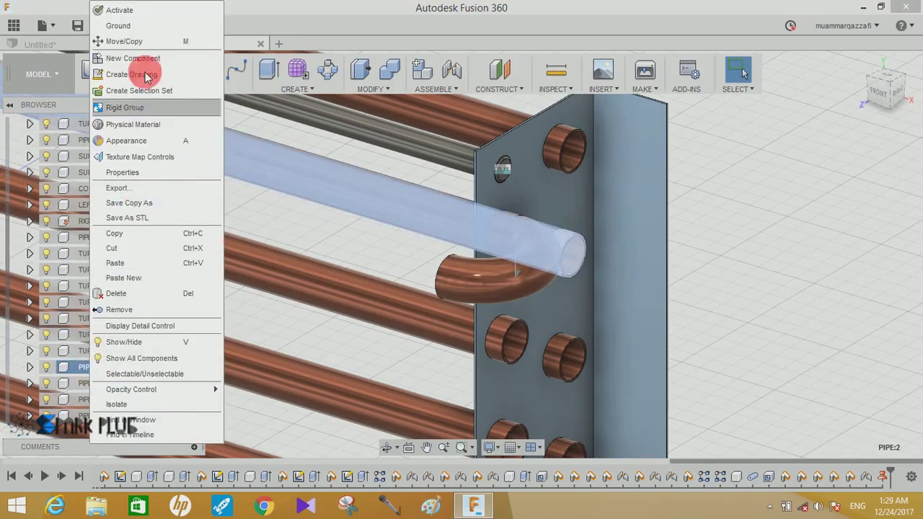
left_click(144, 32)
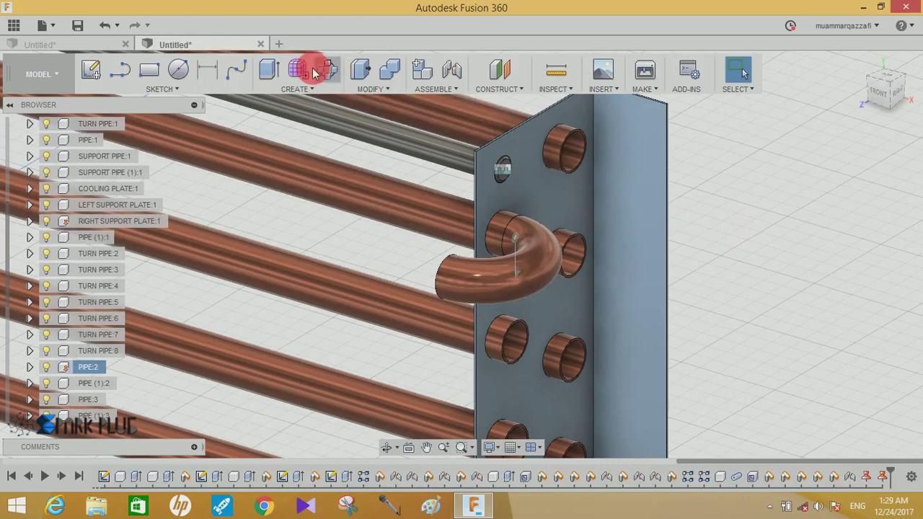
- Joint the U-bend's end to the pipe end in the plate hole, seating it at -90.0 deg
left_click(451, 69)
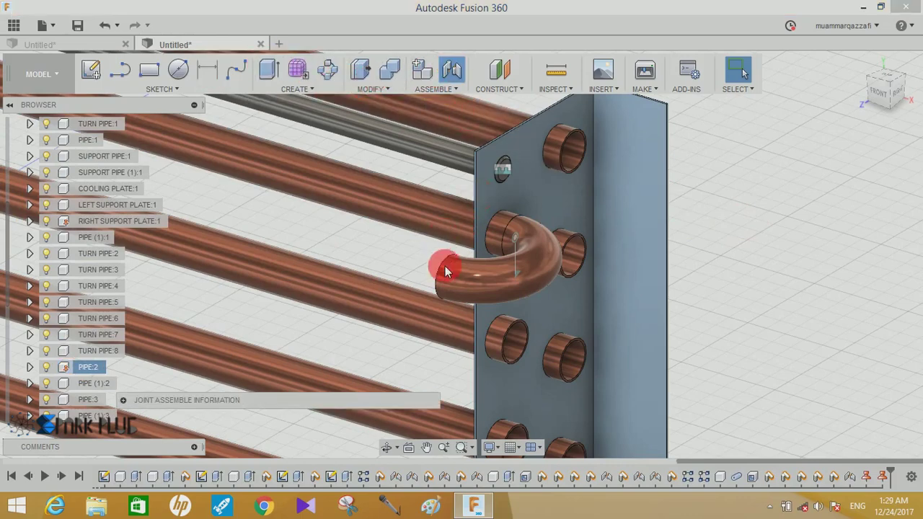
left_click(573, 235)
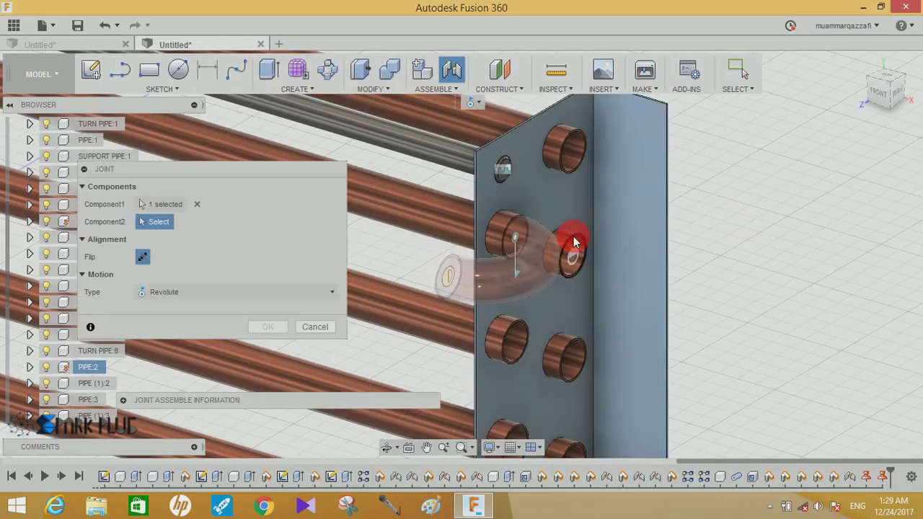
left_click(545, 245)
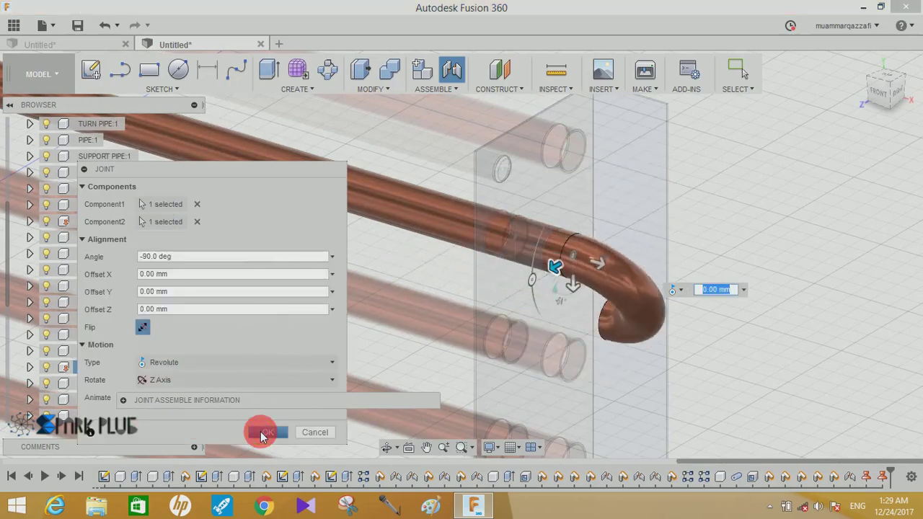
left_click(261, 432)
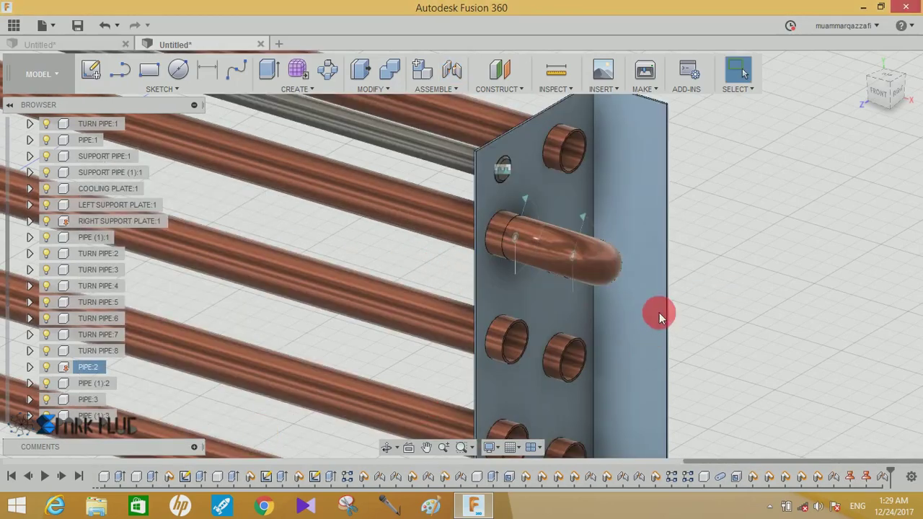
mouse_move(659, 312)
middle_mouse_down("shift")
mouse_move(667, 333)
mouse_move(327, 90)
middle_mouse_up("shift")
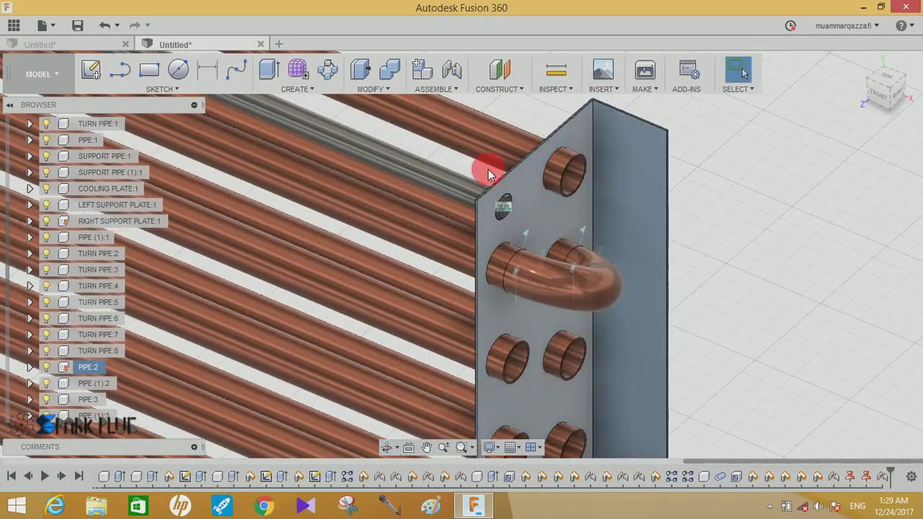
- Rectangular-pattern the U-bend along a vertical edge: 7 copies at 25 mm spacing
left_click(319, 86)
mouse_move(281, 350)
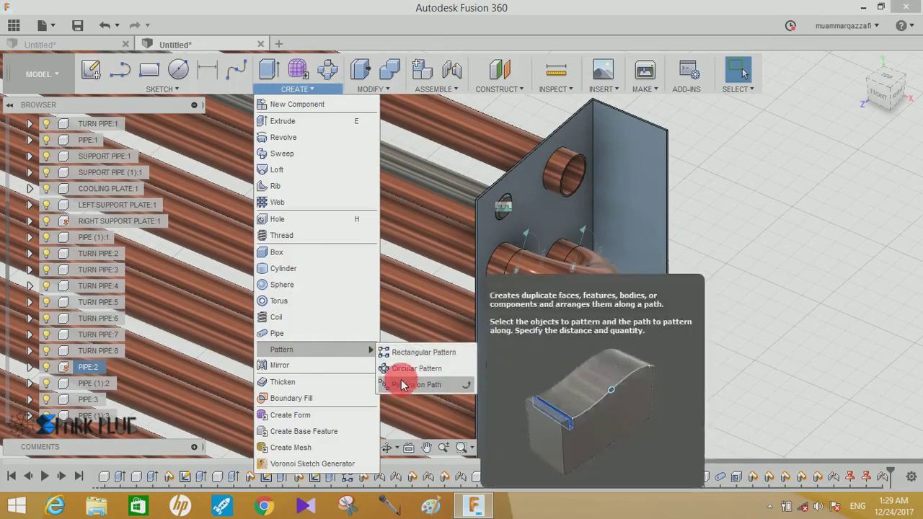
left_click(418, 352)
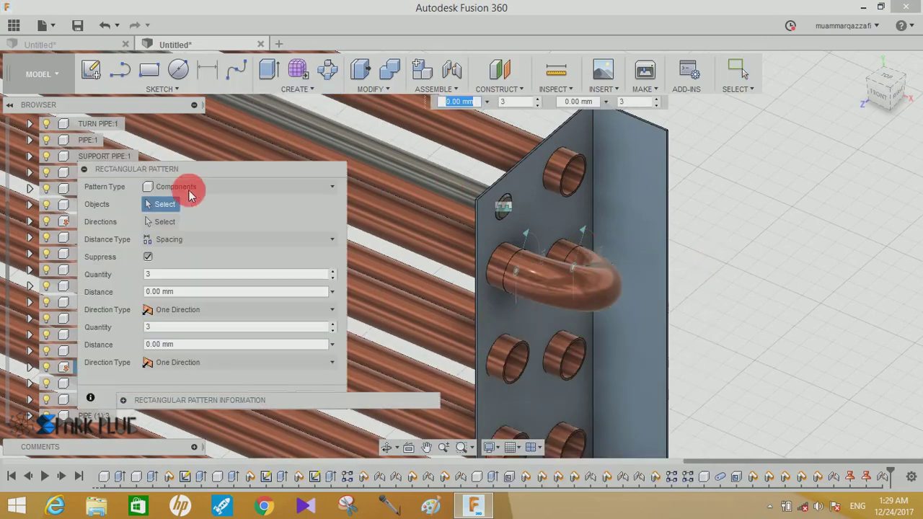
left_click(593, 288)
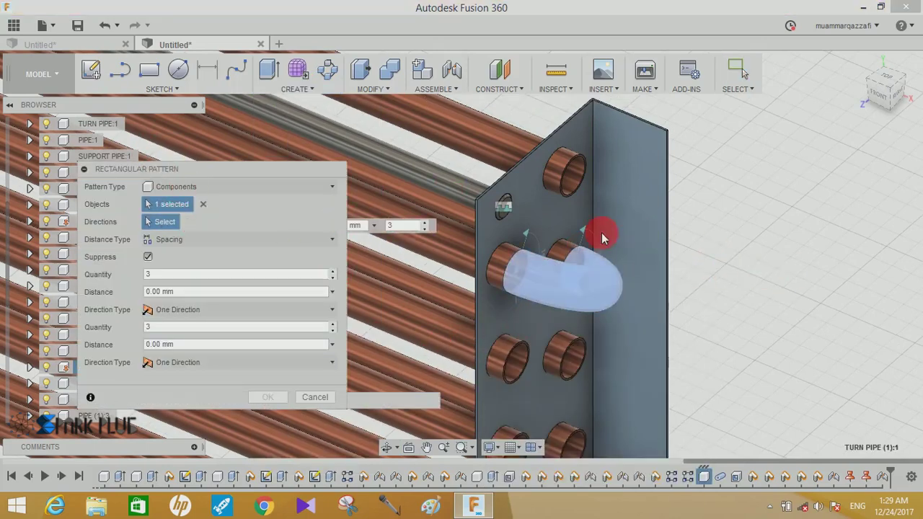
left_click(113, 268)
left_click(166, 275)
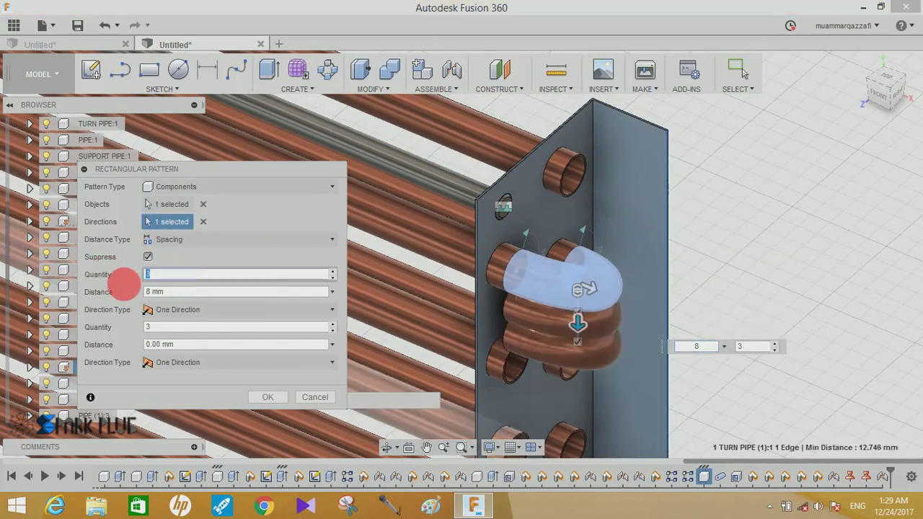
type("8")
key("Tab")
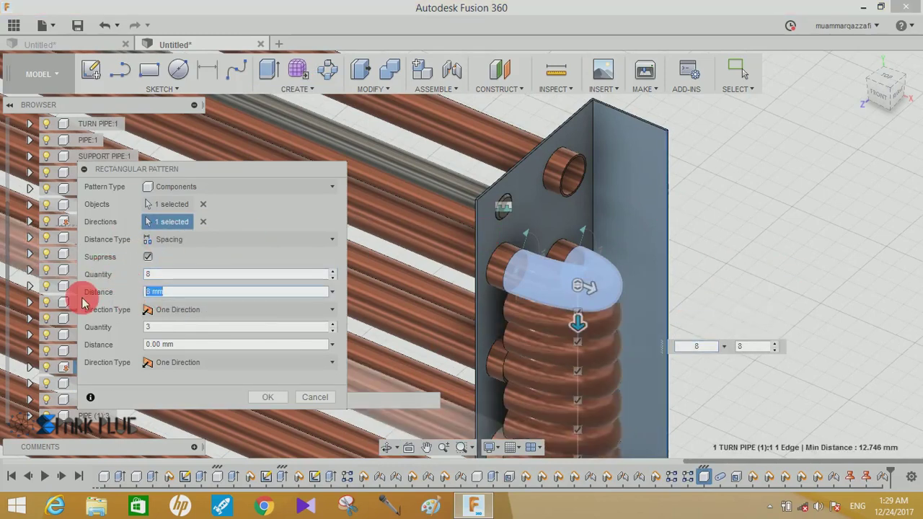
type("5")
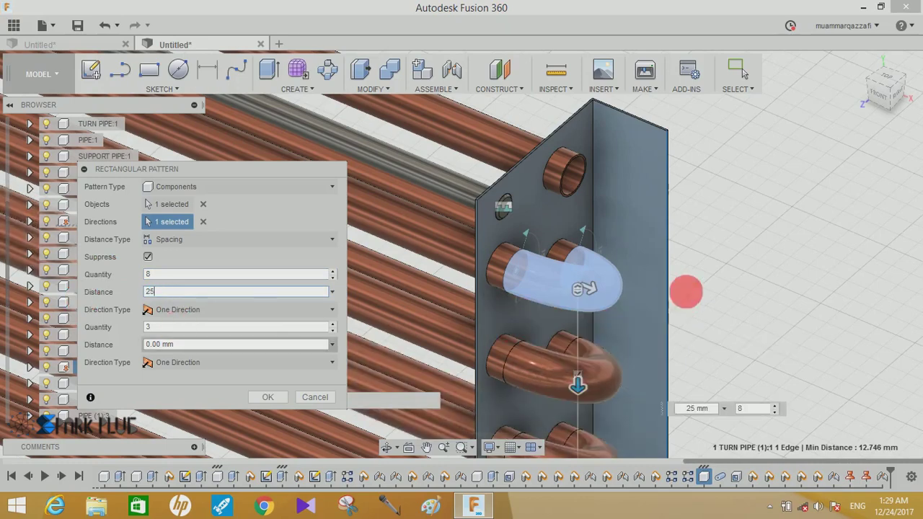
scroll(762, 224, "down", 5)
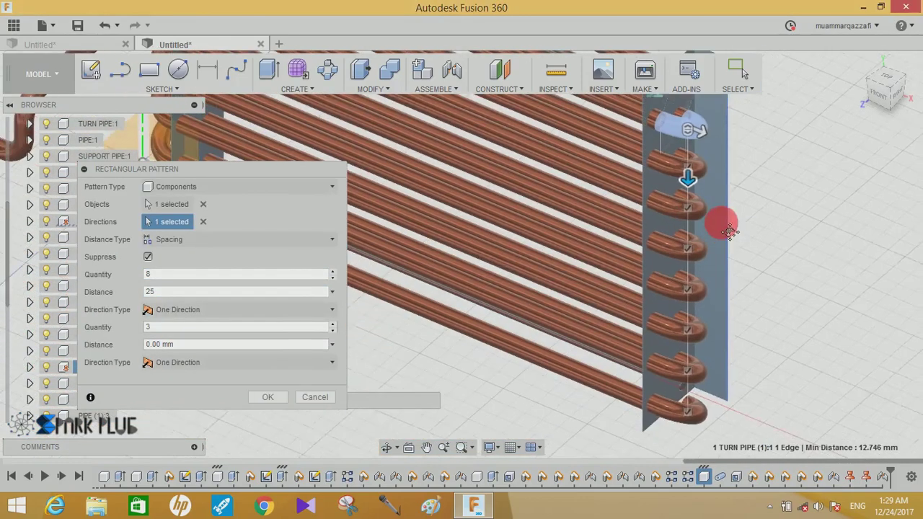
mouse_move(762, 365)
middle_mouse_down("shift")
mouse_move(725, 336)
mouse_move(680, 321)
mouse_move(747, 350)
middle_mouse_up("shift")
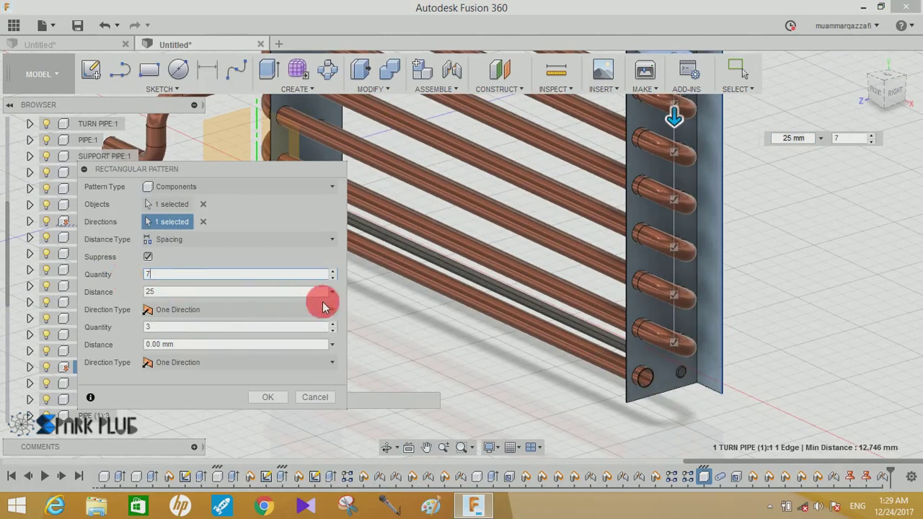
mouse_move(322, 306)
middle_mouse_down("shift")
mouse_move(380, 309)
mouse_move(365, 308)
middle_mouse_up("shift")
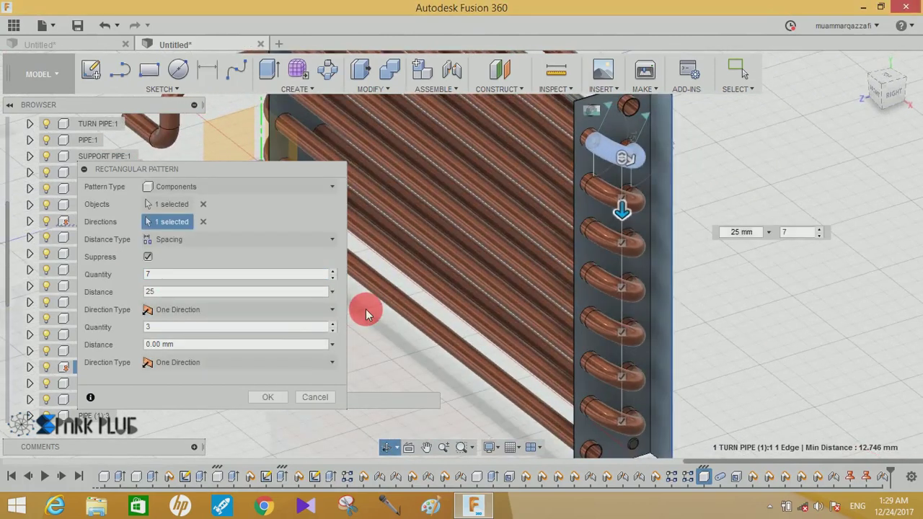
left_click(277, 398)
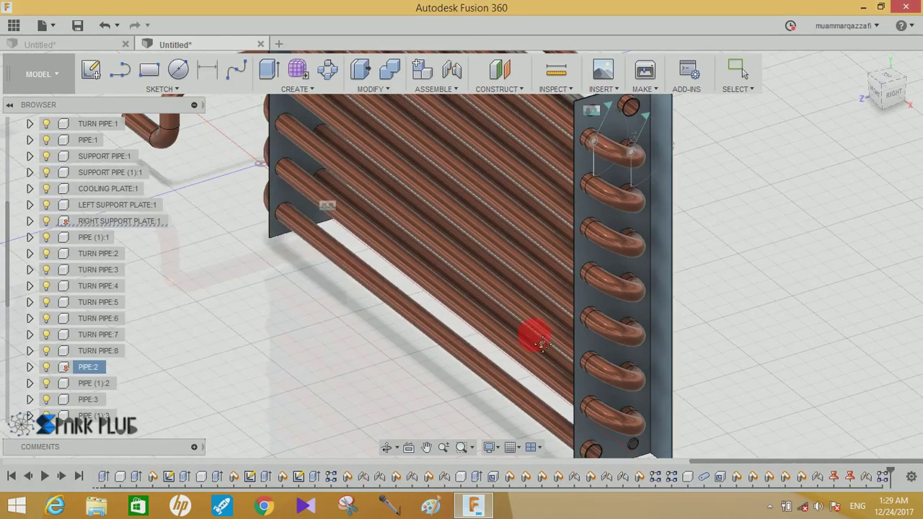
- Joint the bent pipe's end to the top pipe end on the right support plate
mouse_move(536, 333)
middle_mouse_down("shift")
mouse_move(390, 308)
mouse_move(404, 195)
middle_mouse_up("shift")
left_click(445, 69)
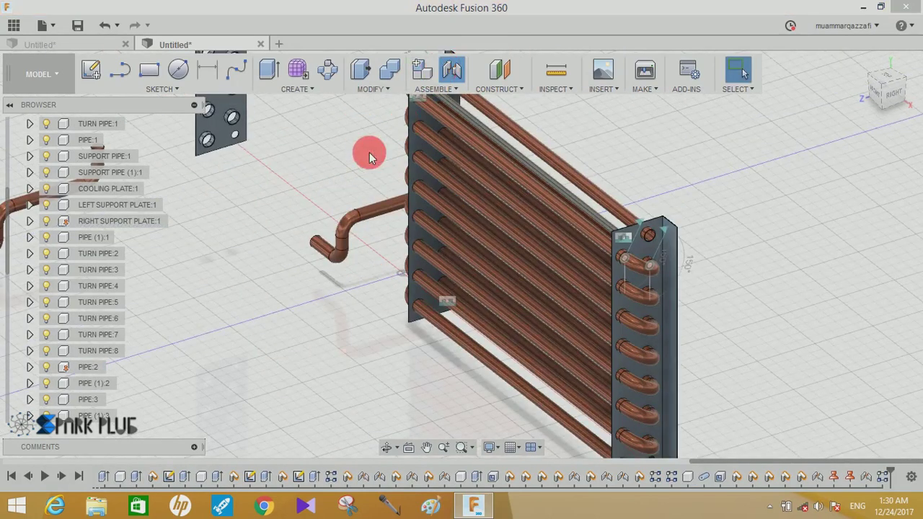
left_click_drag(284, 170, 184, 219)
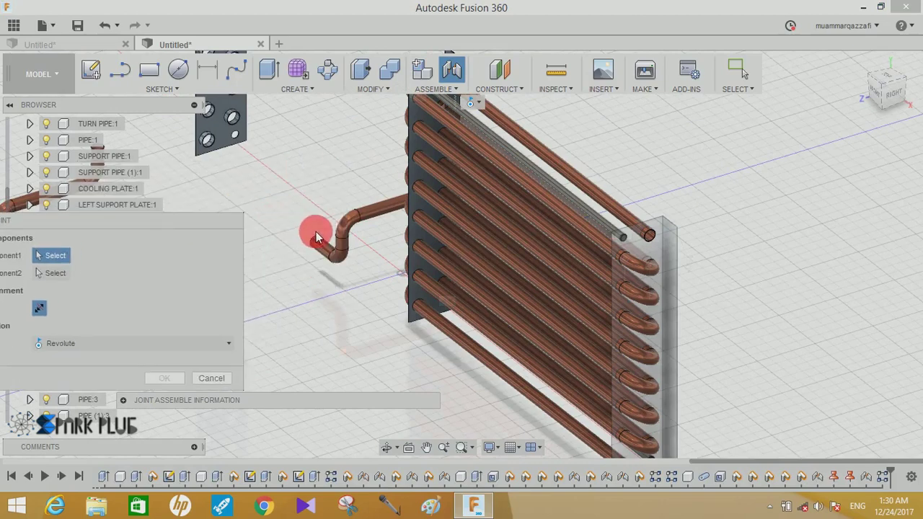
left_click(318, 242)
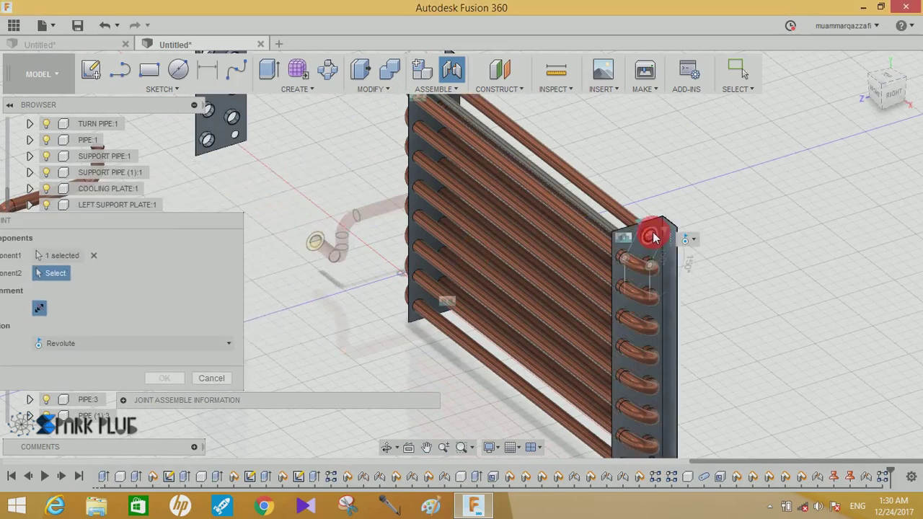
left_click(652, 238)
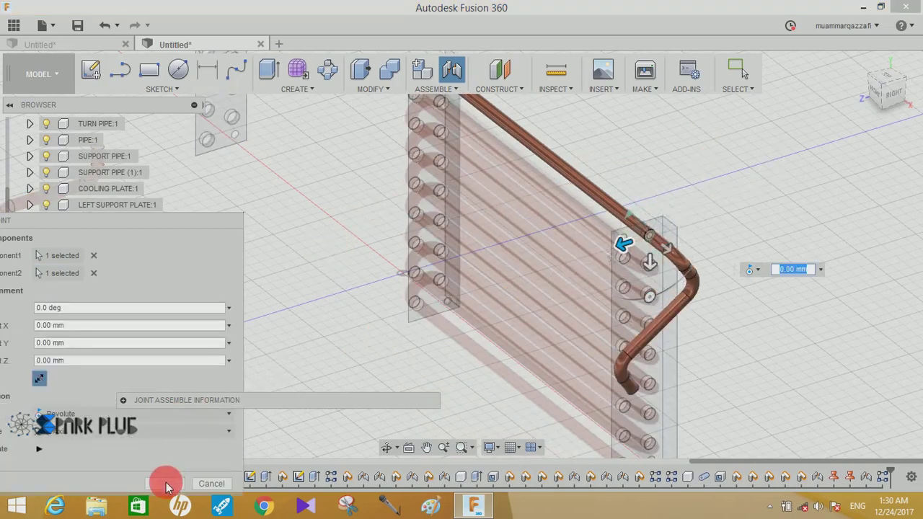
left_click(164, 484)
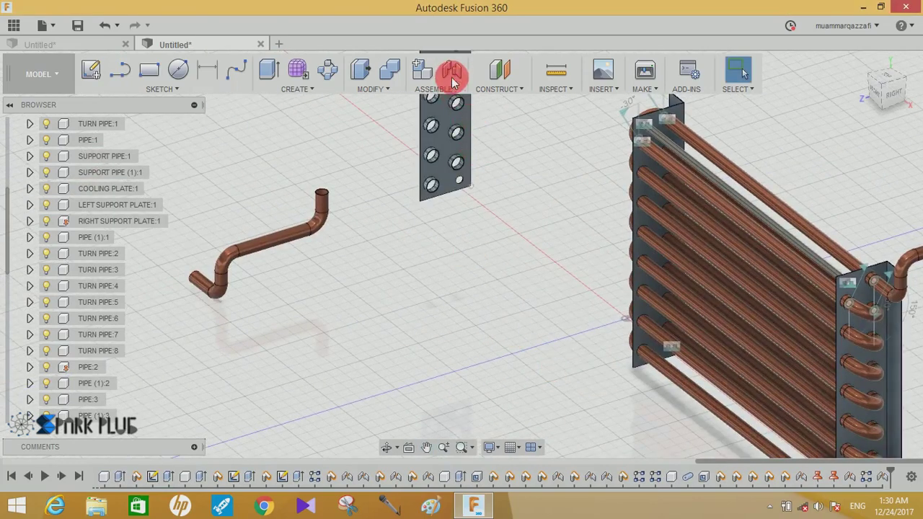
- Joint the second bent pipe's end onto the bottom pipe end at the right support plate as the outlet
left_click(452, 80)
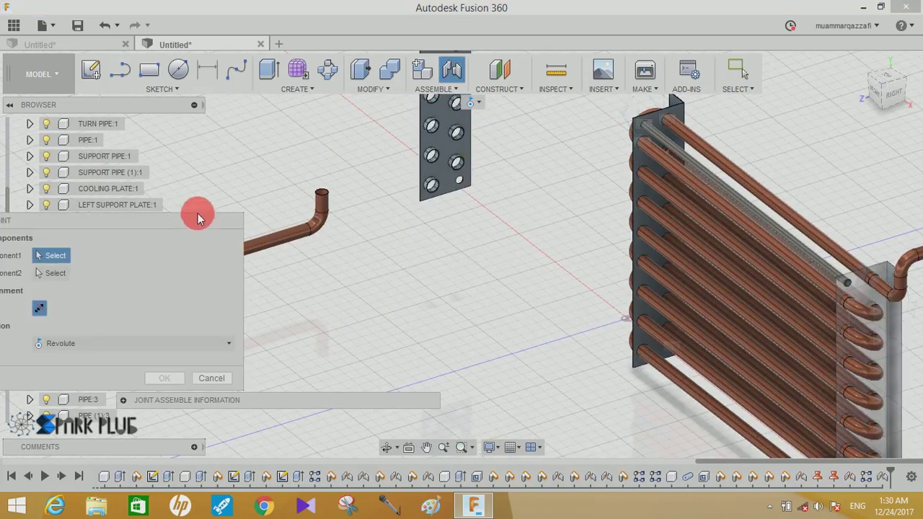
left_click_drag(198, 217, 189, 75)
left_click(196, 278)
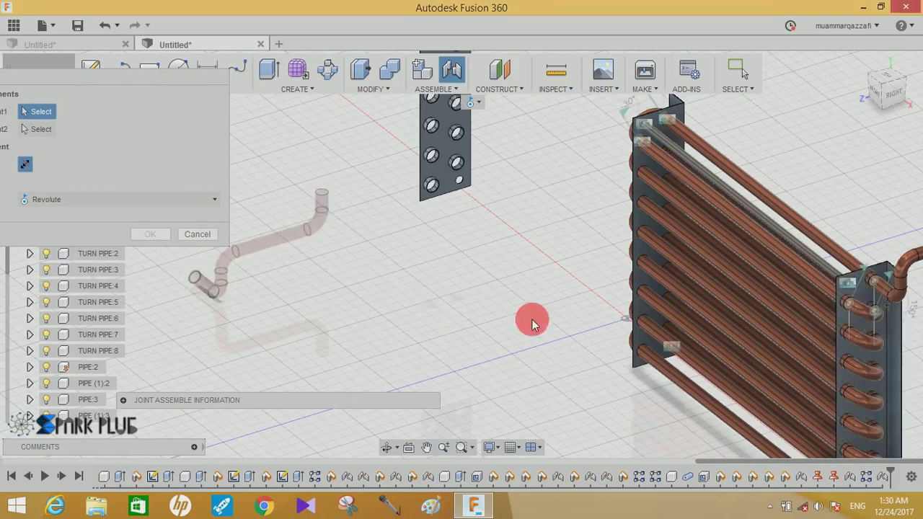
mouse_move(593, 319)
middle_mouse_down("shift")
mouse_move(346, 179)
mouse_move(641, 336)
middle_mouse_up("shift")
left_click(630, 337)
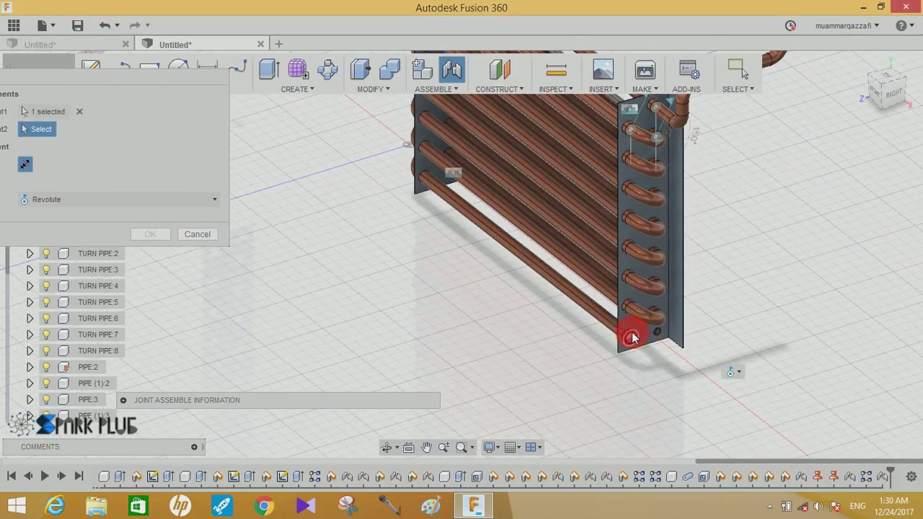
left_click(633, 335)
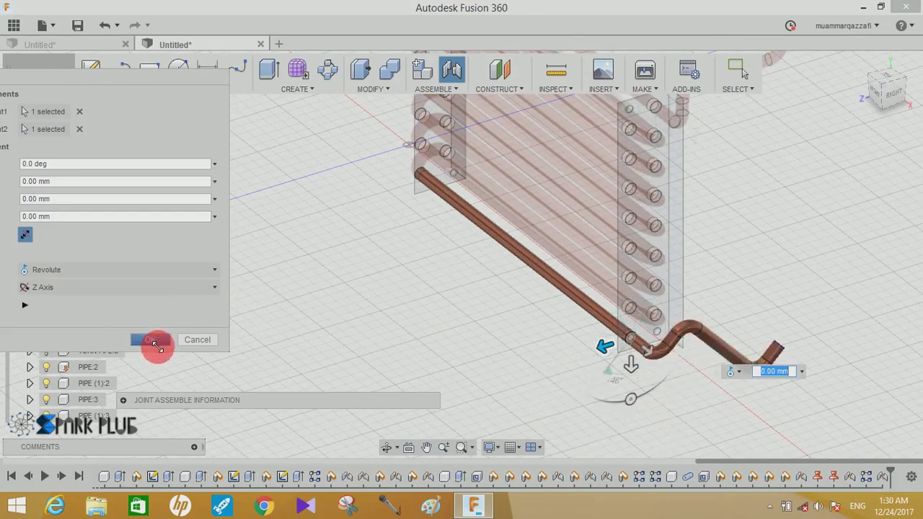
left_click(152, 341)
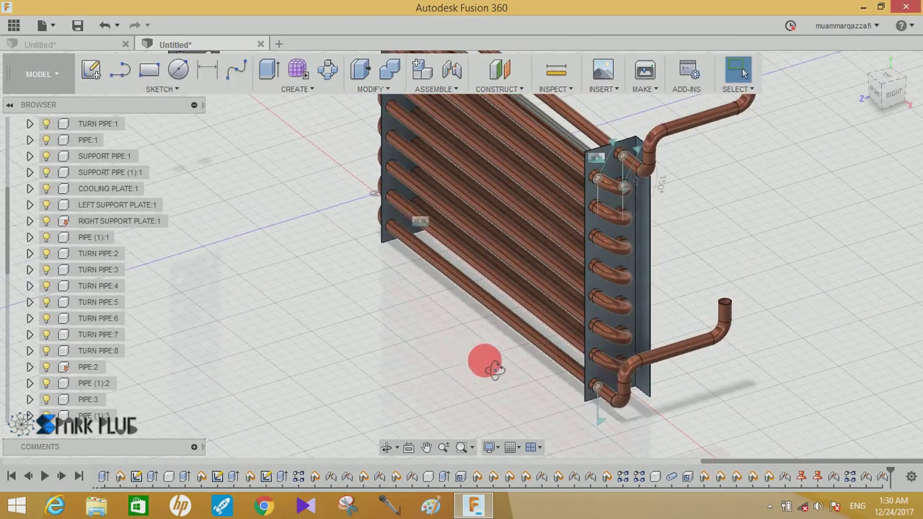
mouse_move(494, 369)
middle_mouse_down("shift")
mouse_move(521, 346)
mouse_move(486, 315)
mouse_move(447, 319)
mouse_move(469, 346)
middle_mouse_up("shift")
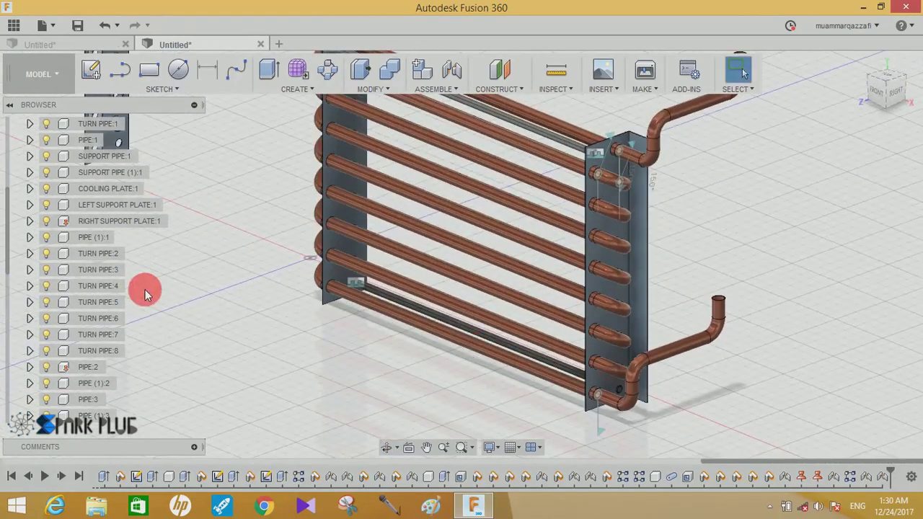
middle_click_drag(307, 370, 232, 251, "shift")
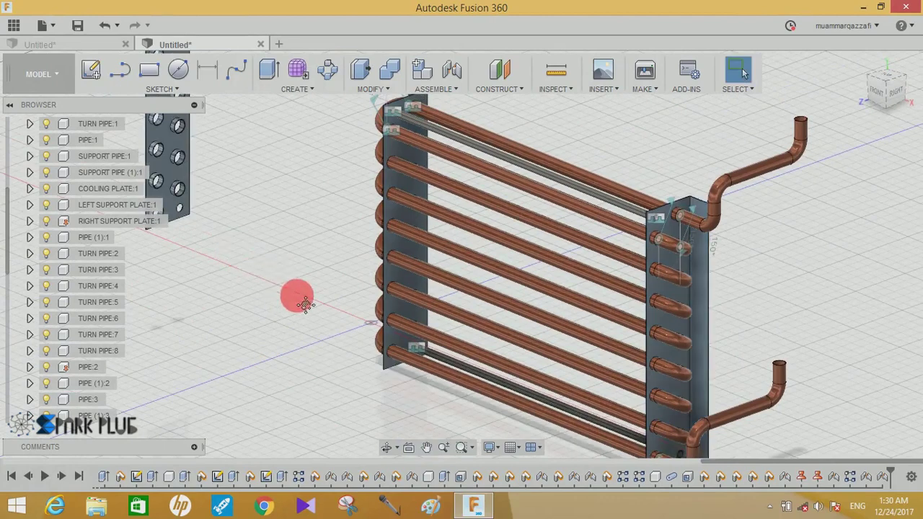
scroll(303, 298, "up", 3)
middle_click_drag(323, 214, 329, 274, "shift")
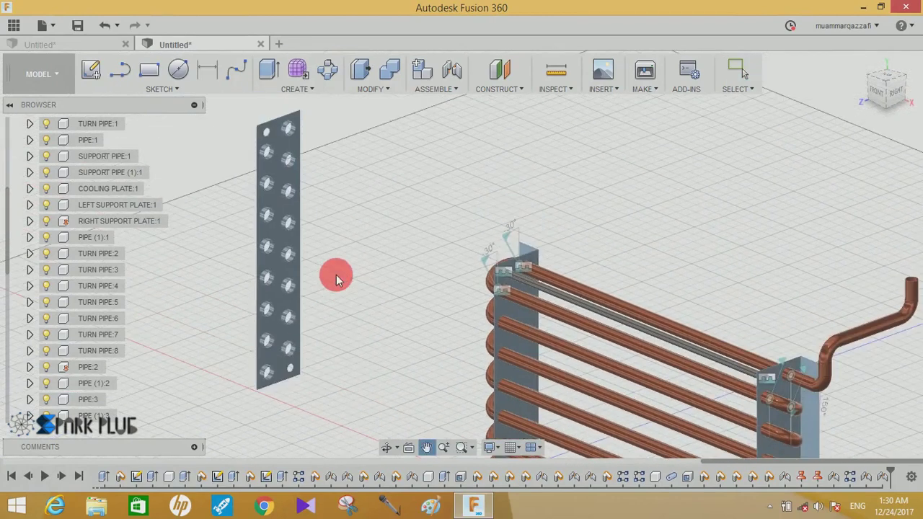
- Start a joint from a hole on the loose plate to the top pipe end at the U-bend side
left_click(457, 75)
middle_click_drag(346, 148, 308, 164, "shift")
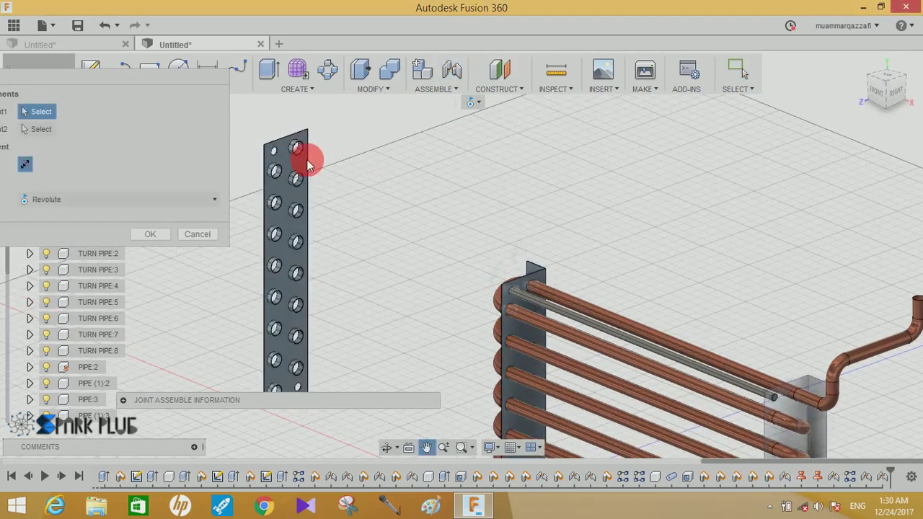
scroll(306, 162, "up", 2)
scroll(371, 197, "up", 2)
scroll(304, 173, "up", 2)
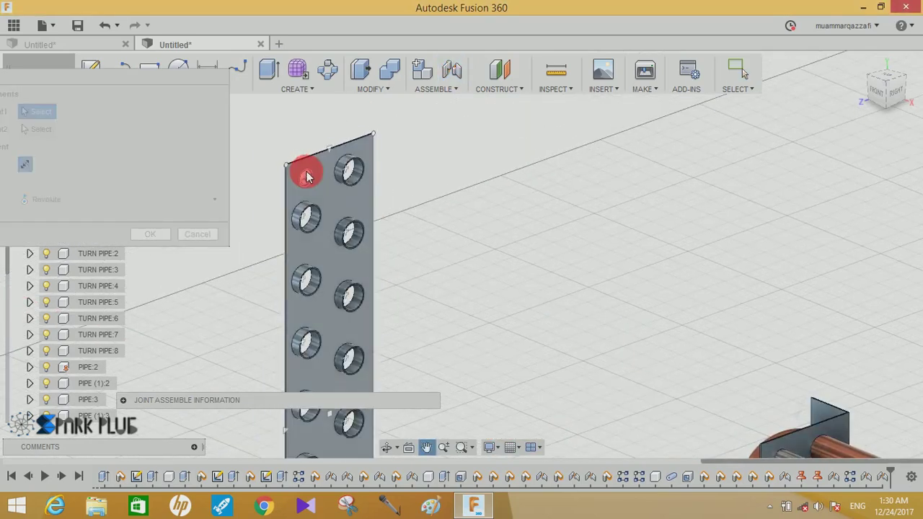
left_click(307, 175)
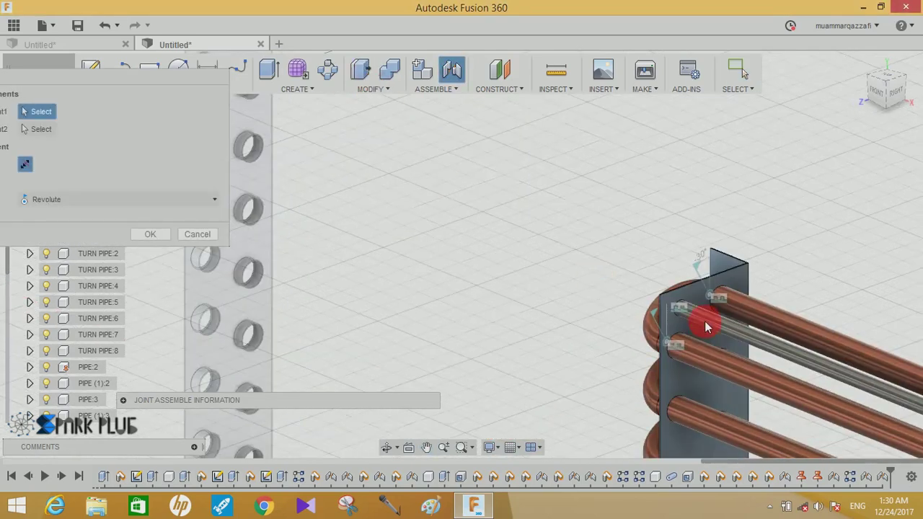
left_click(704, 321)
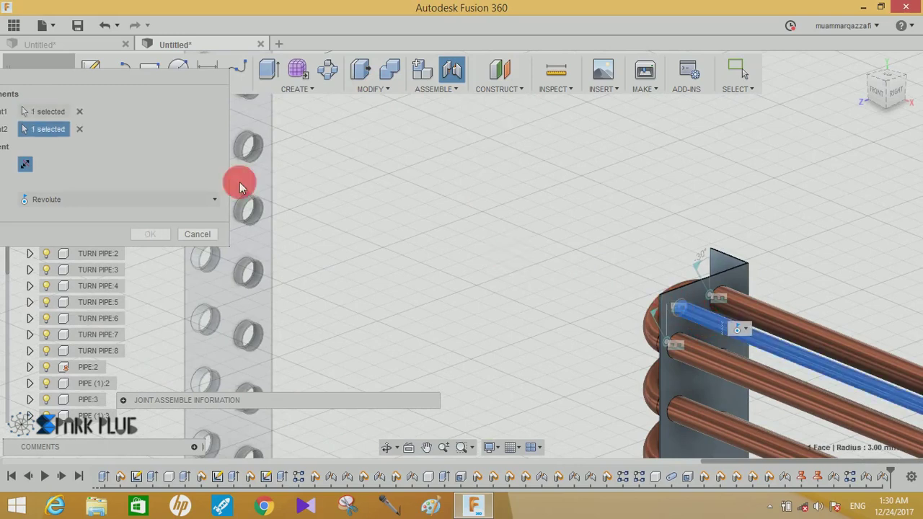
left_click(683, 309)
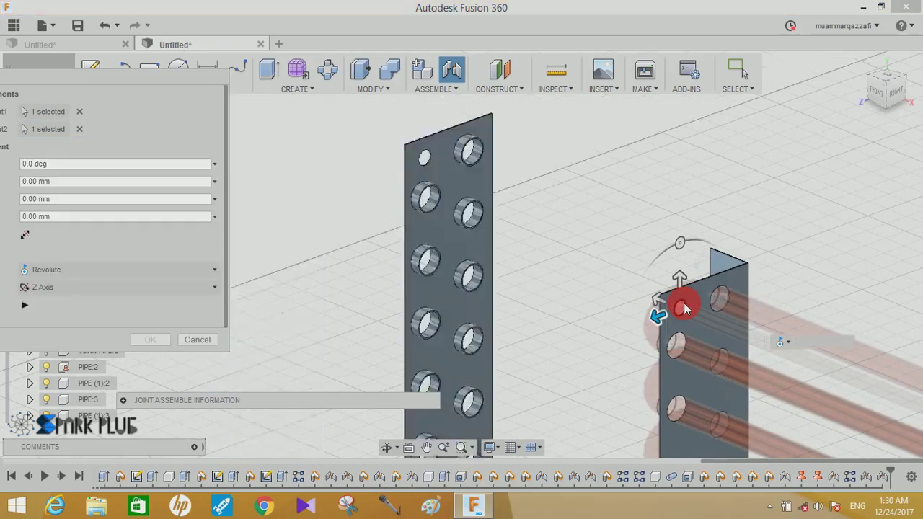
- Make the plate joint Rigid with a -5 mm offset along the pipes and confirm it
left_click(88, 270)
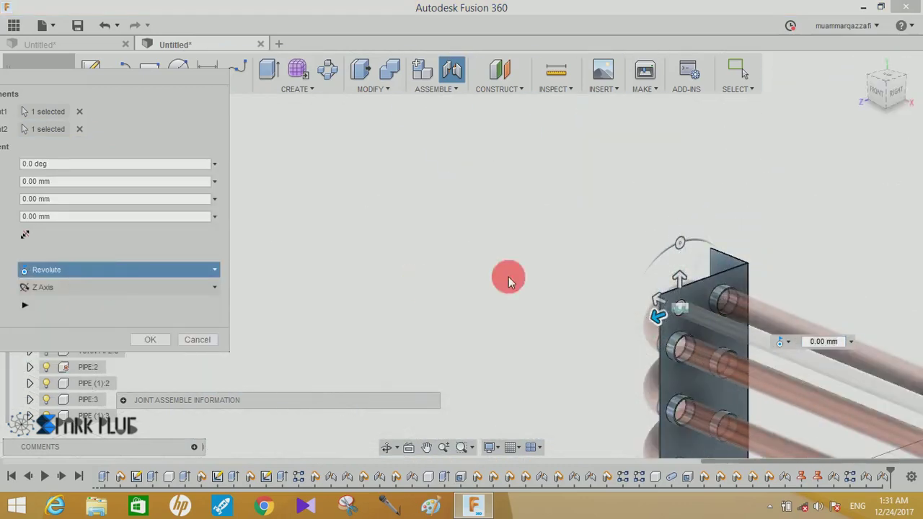
left_click(883, 98)
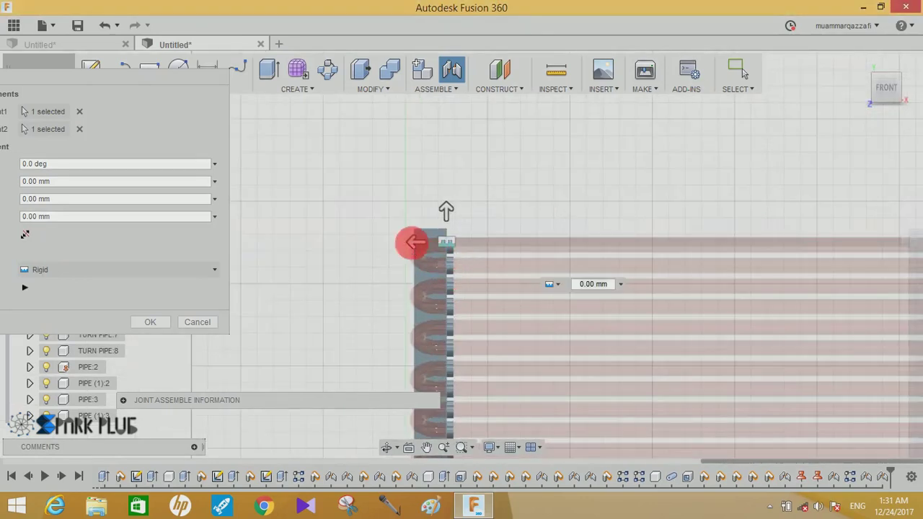
left_click_drag(441, 253, 445, 251)
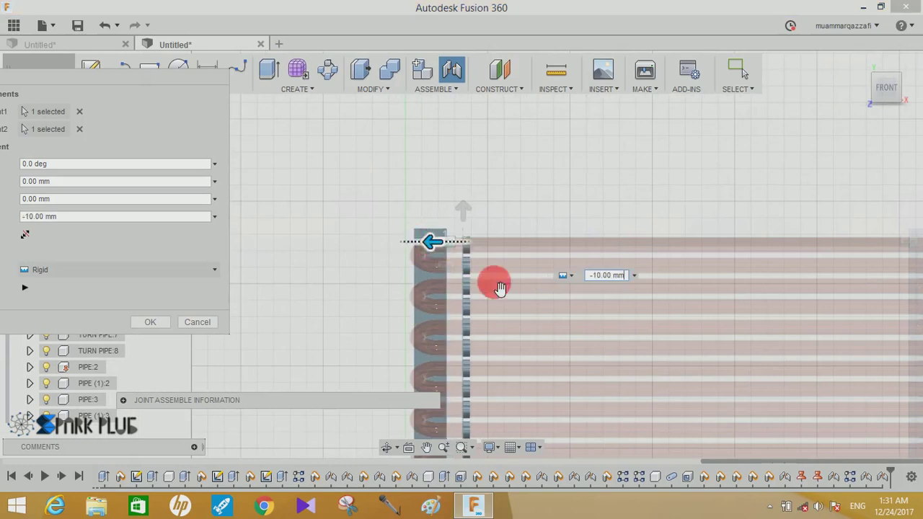
left_click_drag(500, 287, 465, 269)
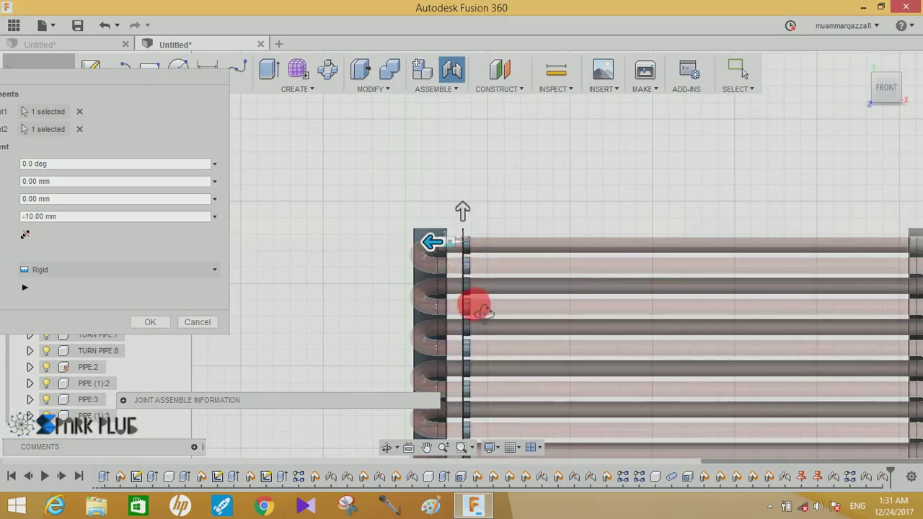
middle_click_drag(482, 300, 488, 343, "shift")
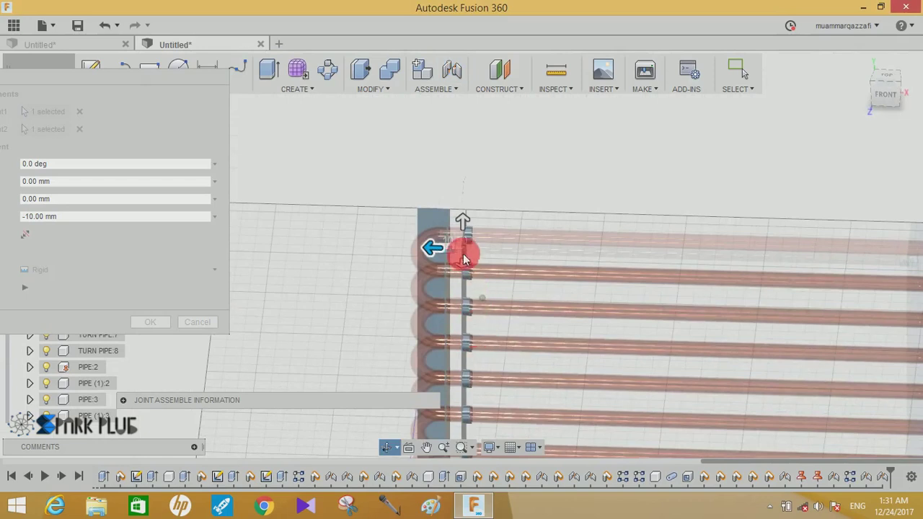
scroll(463, 260, "up", 3)
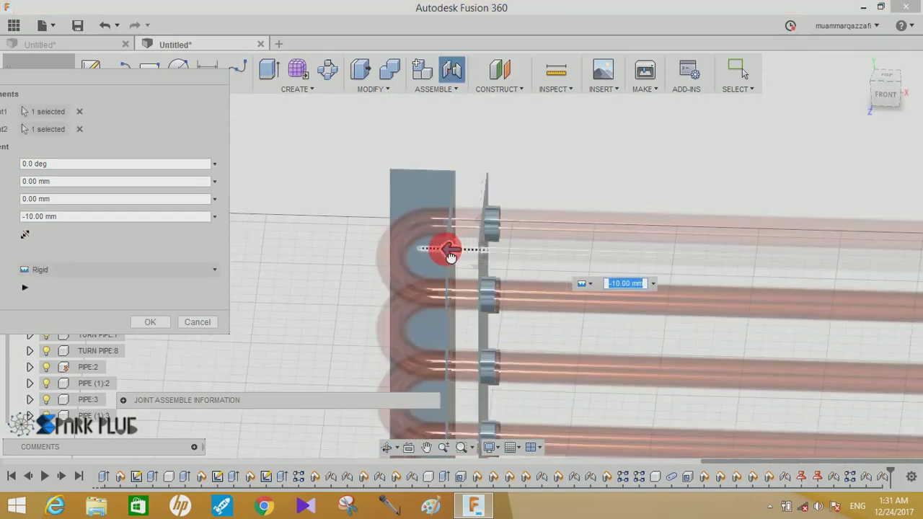
type("-5")
key("Return")
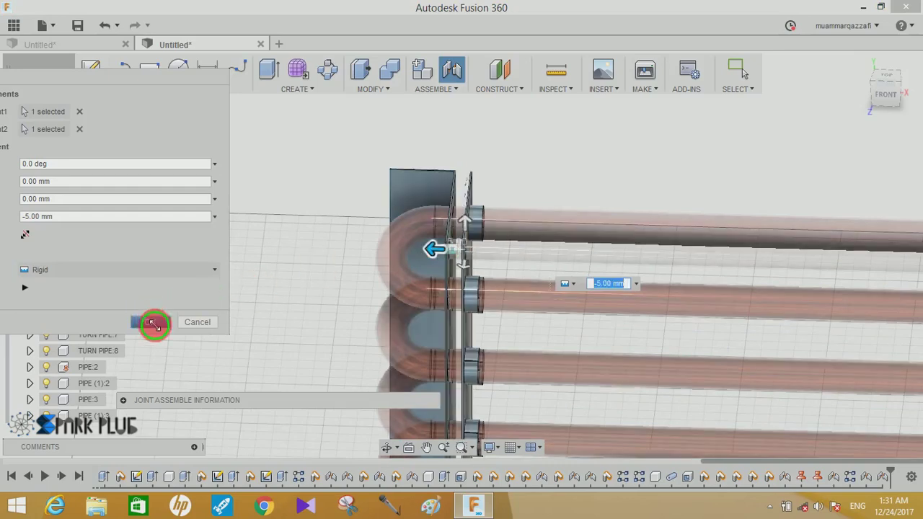
left_click(150, 321)
scroll(698, 225, "down", 5)
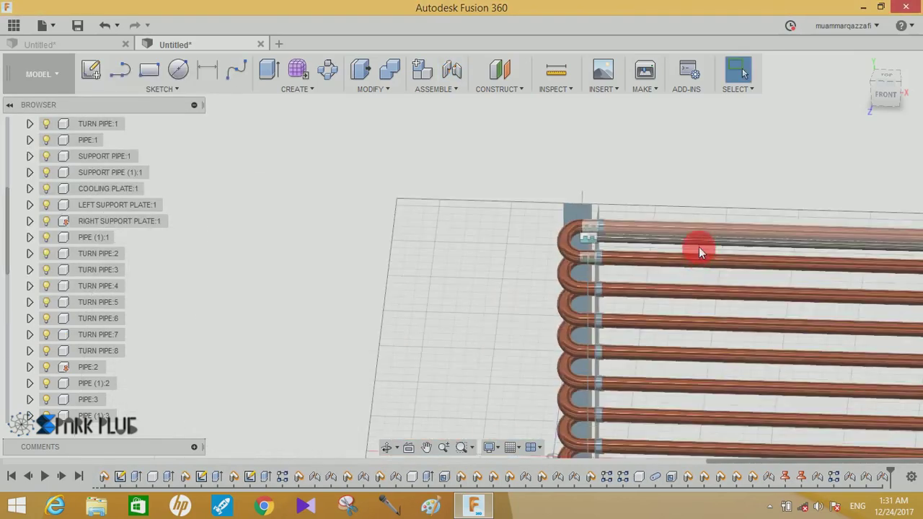
middle_click_drag(699, 247, 680, 258, "shift")
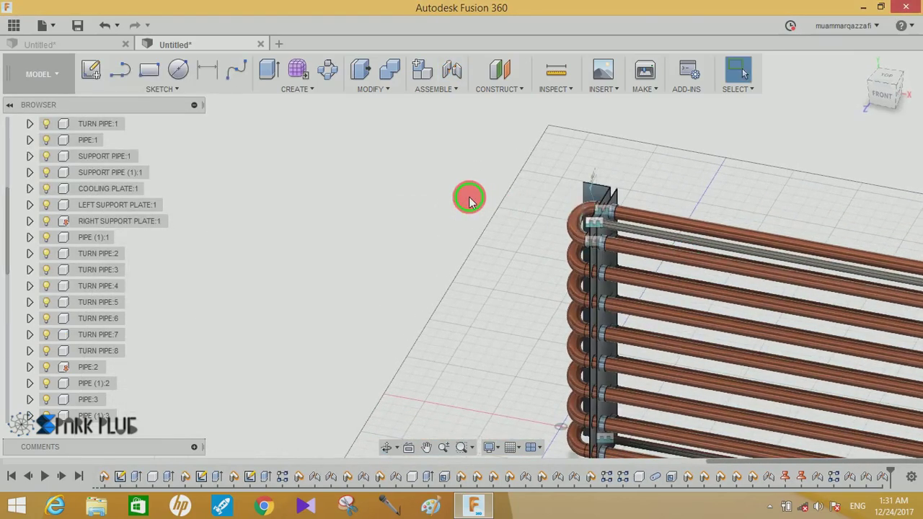
- Start a rectangular pattern of the COOLING PLATE directed along the plate's edge
left_click(302, 85)
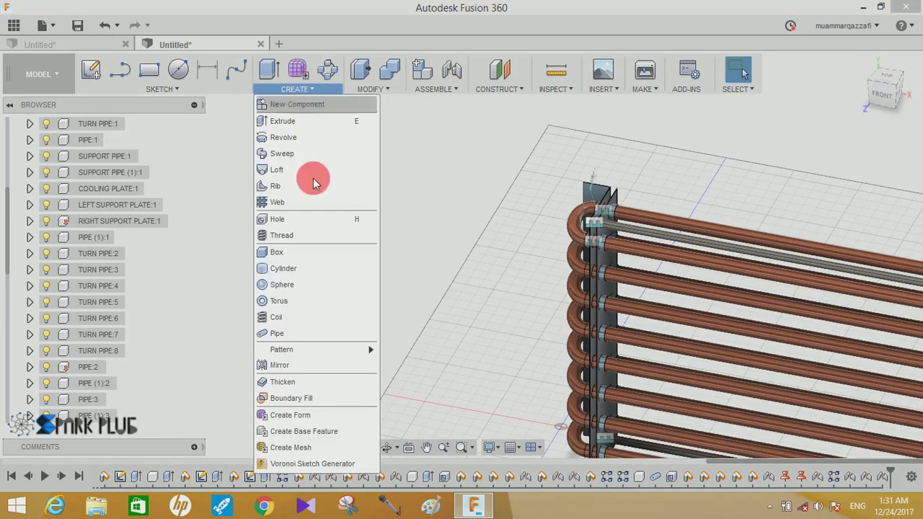
mouse_move(318, 350)
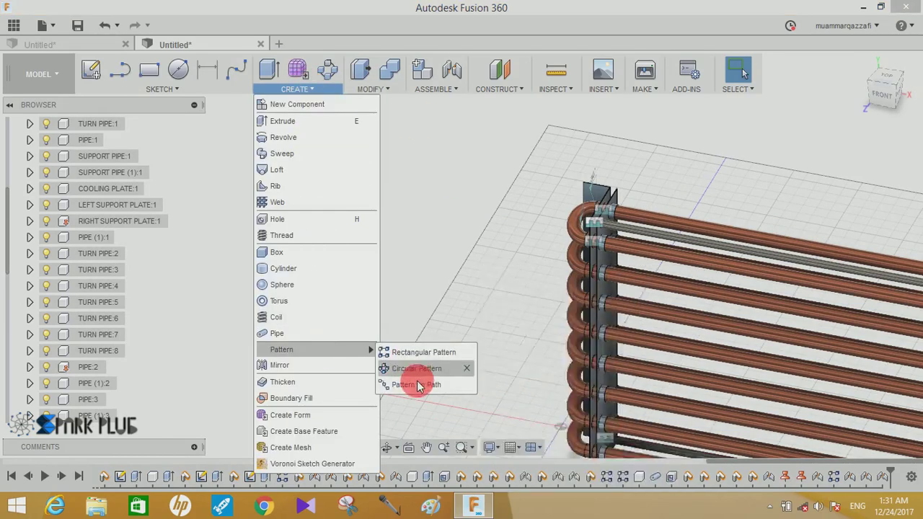
left_click(419, 387)
key("Escape")
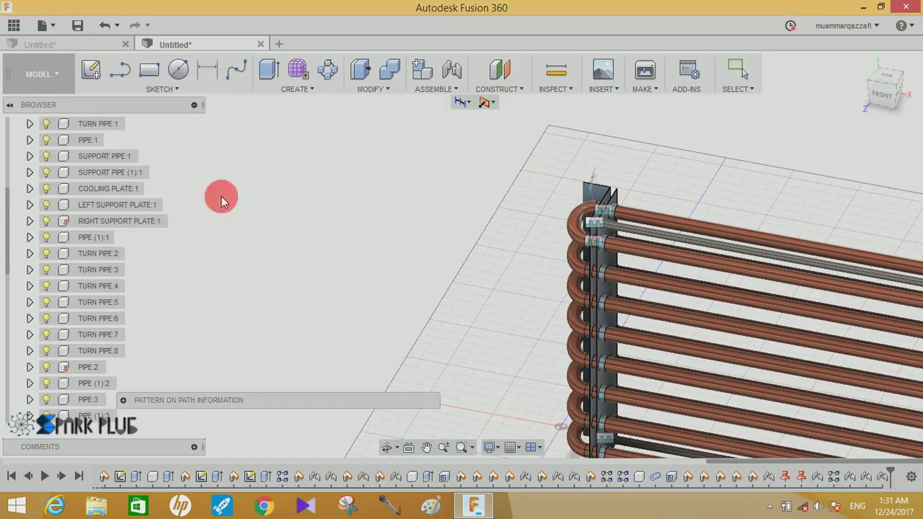
left_click(302, 91)
mouse_move(317, 350)
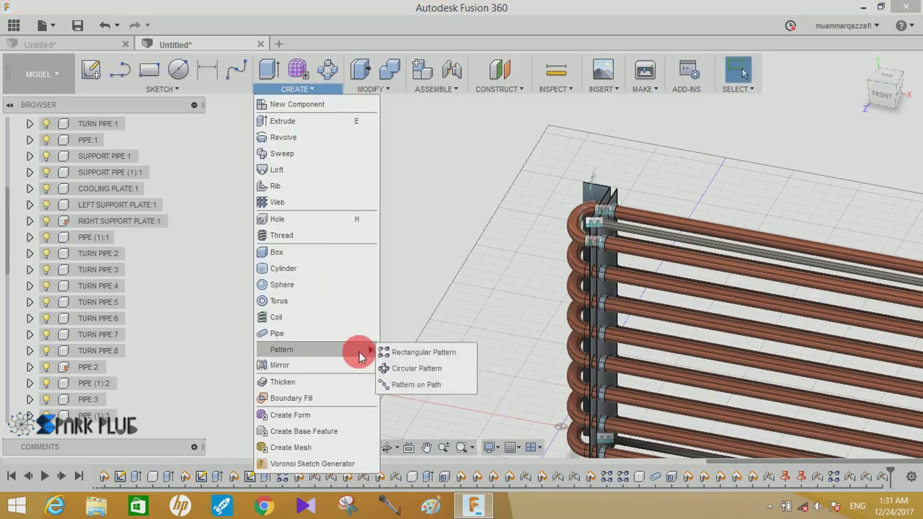
left_click(410, 353)
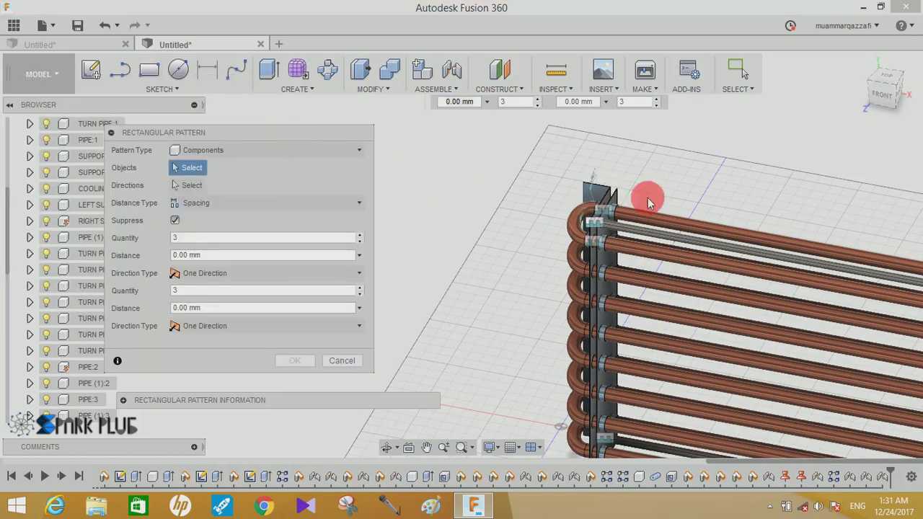
left_click(192, 185)
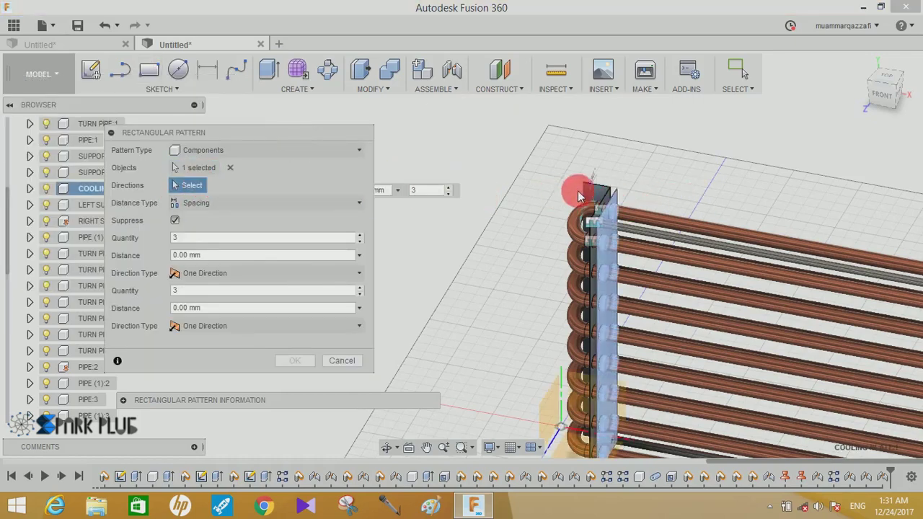
left_click(604, 191)
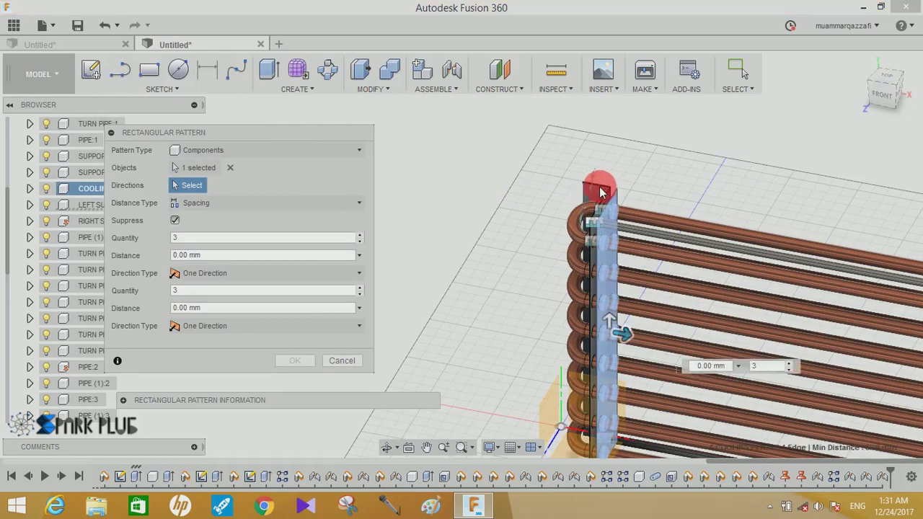
middle_click_drag(446, 267, 384, 216)
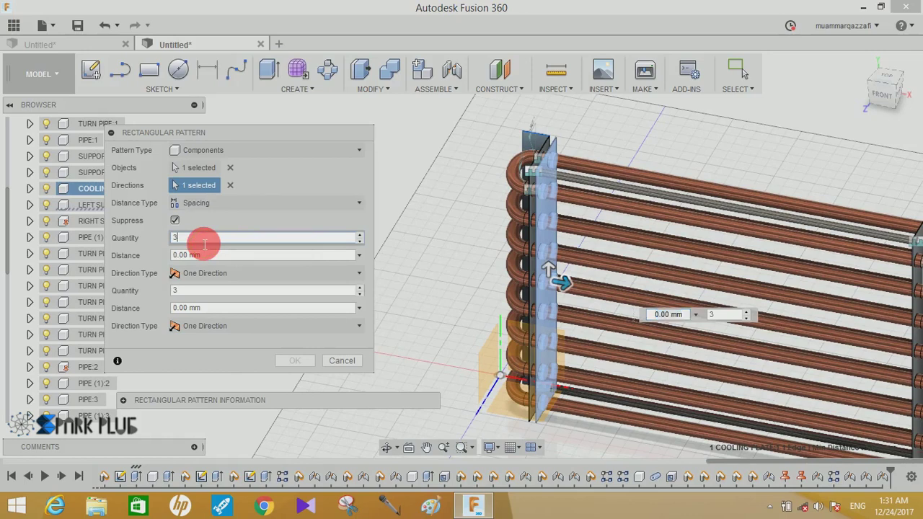
- Set the pattern to 31 copies at 8.9 mm spacing and confirm the fin stack
left_click_drag(205, 245, 151, 245)
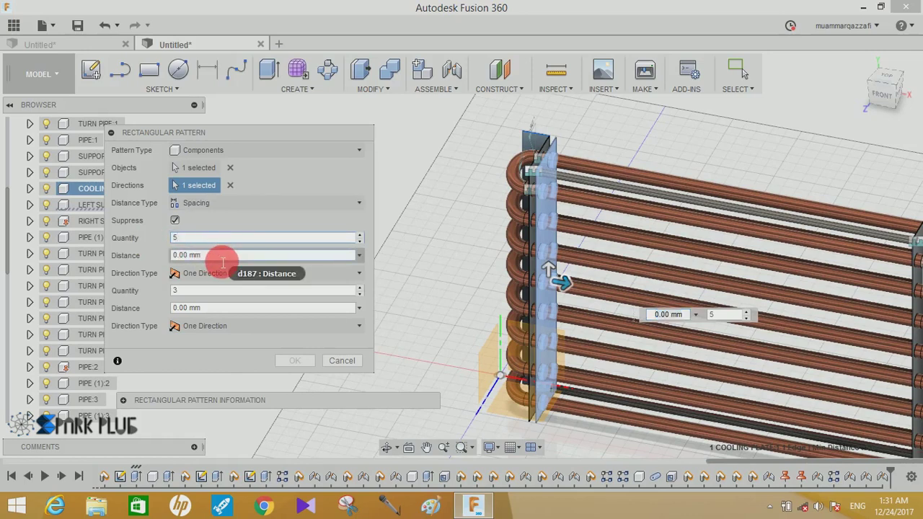
left_click_drag(206, 257, 82, 261)
type("5")
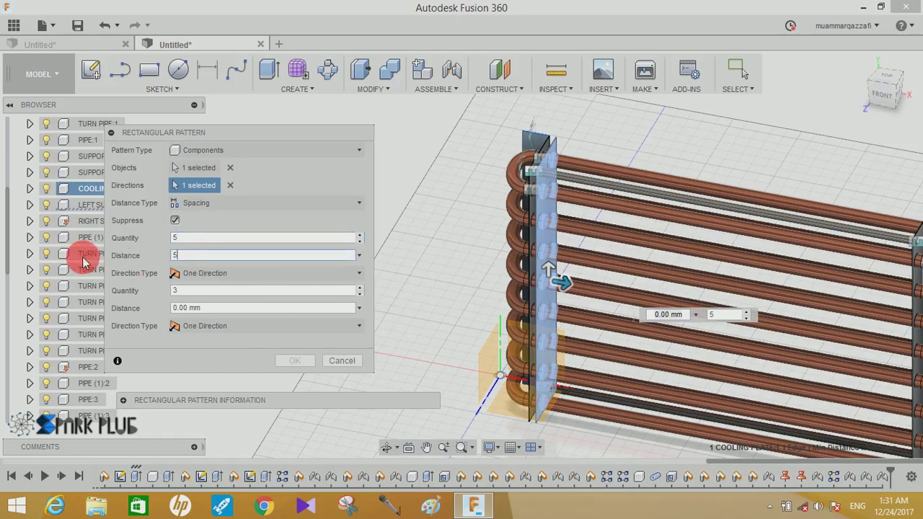
left_click(606, 284)
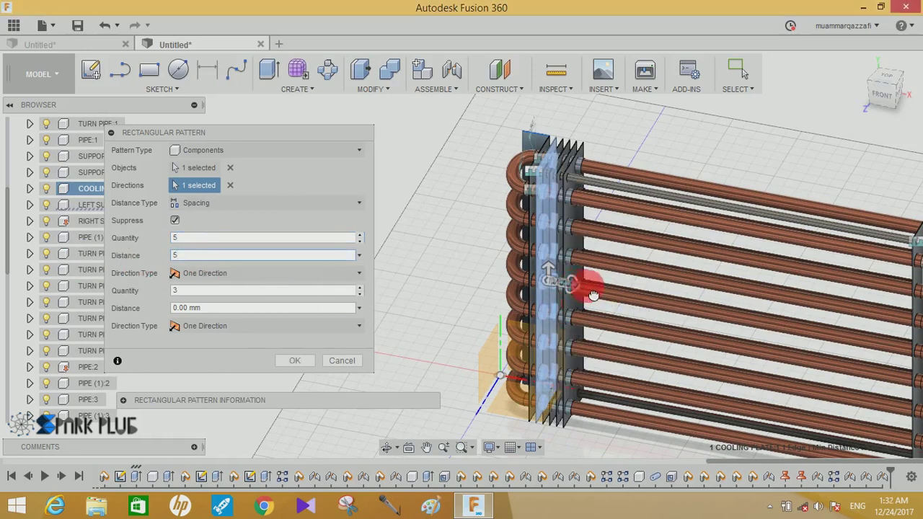
mouse_move(593, 294)
left_mouse_down()
mouse_move(618, 300)
mouse_move(752, 209)
mouse_move(95, 255)
left_mouse_up()
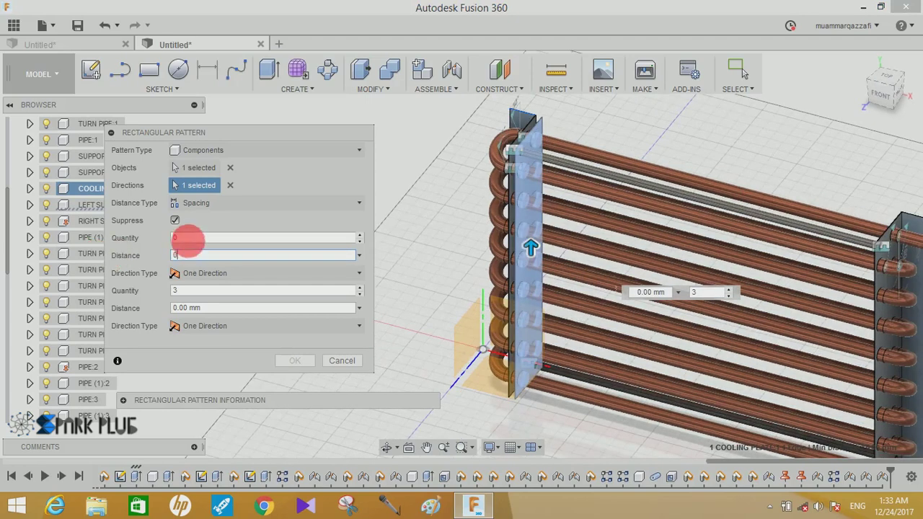
double_click(170, 239)
type("31")
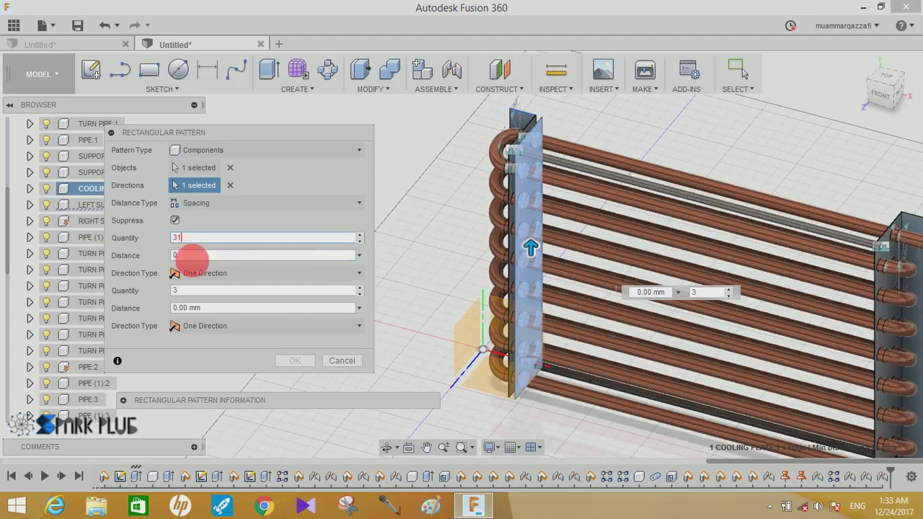
left_click(186, 257)
type("8")
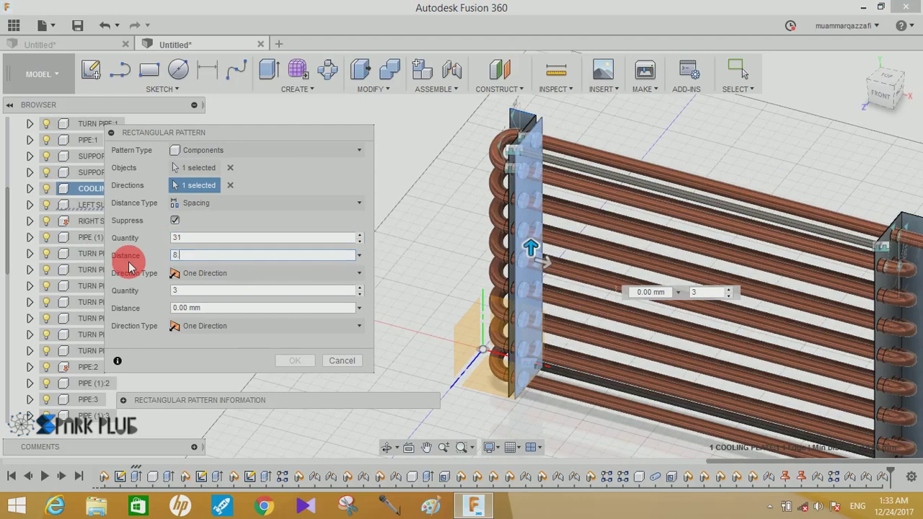
type("9")
left_click(698, 223)
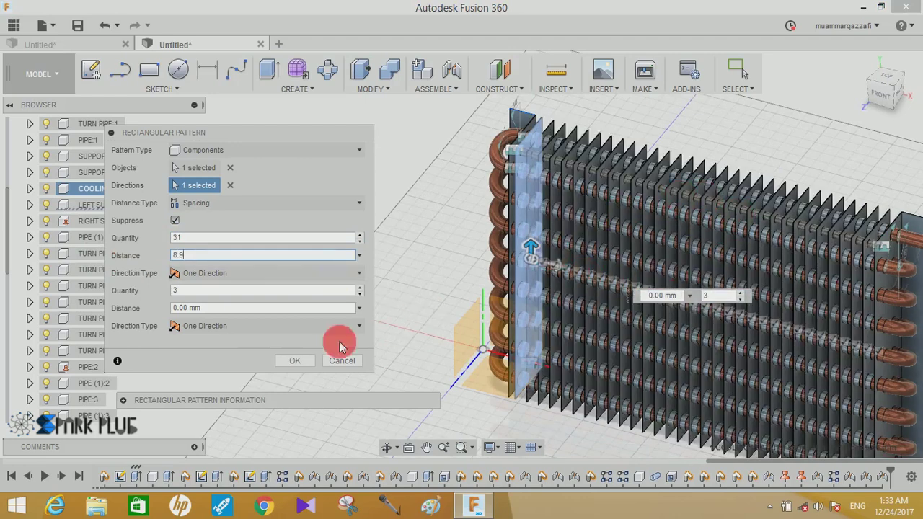
left_click(290, 361)
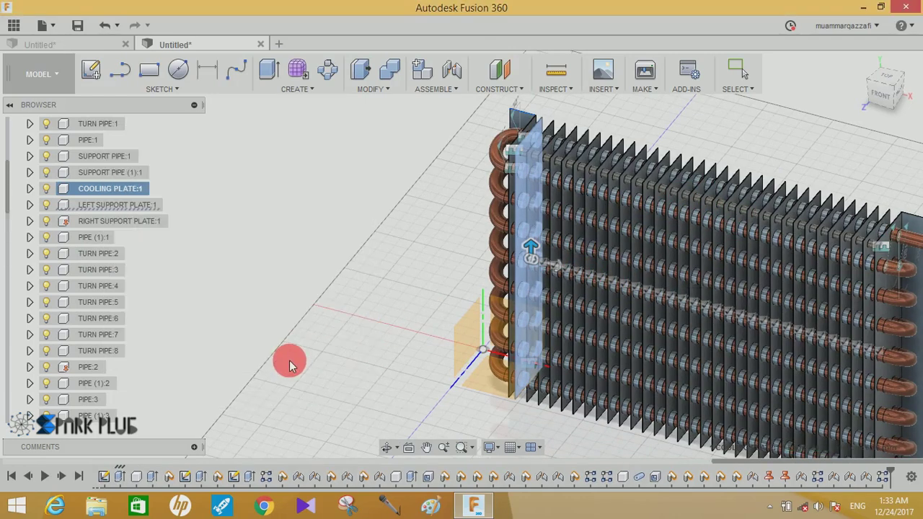
- Hide the Joints folder in the browser so joint markers disappear from the coil
scroll(515, 306, "down", 3)
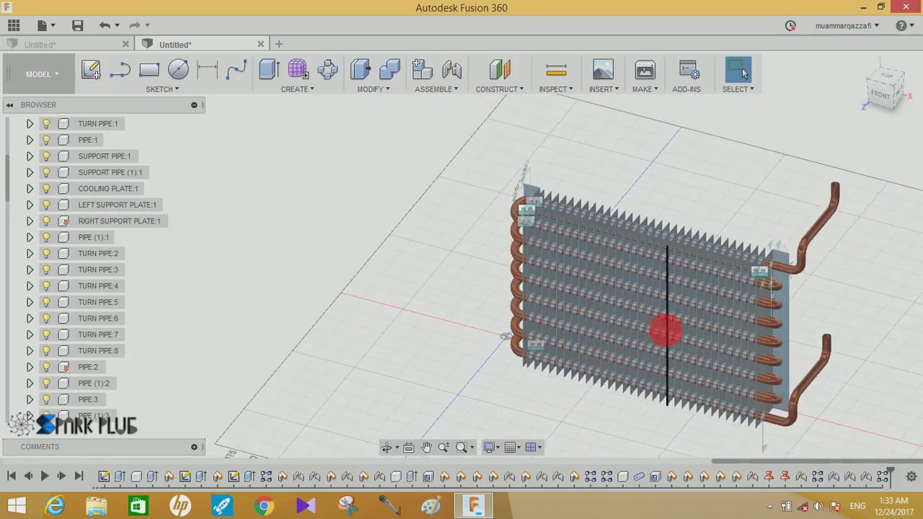
middle_click_drag(665, 330, 521, 314, "shift")
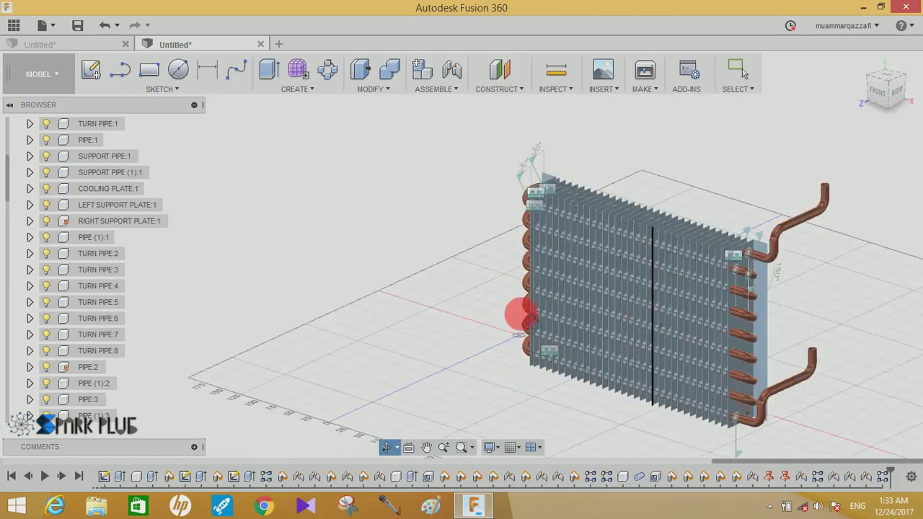
scroll(62, 237, "down", 3)
scroll(93, 279, "down", 3)
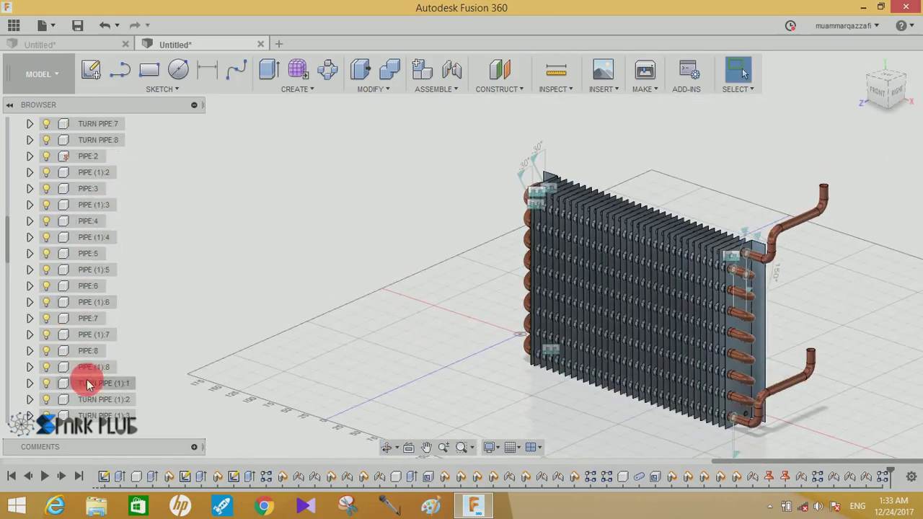
scroll(85, 346, "down", 2)
scroll(82, 319, "up", 2)
scroll(87, 310, "up", 5)
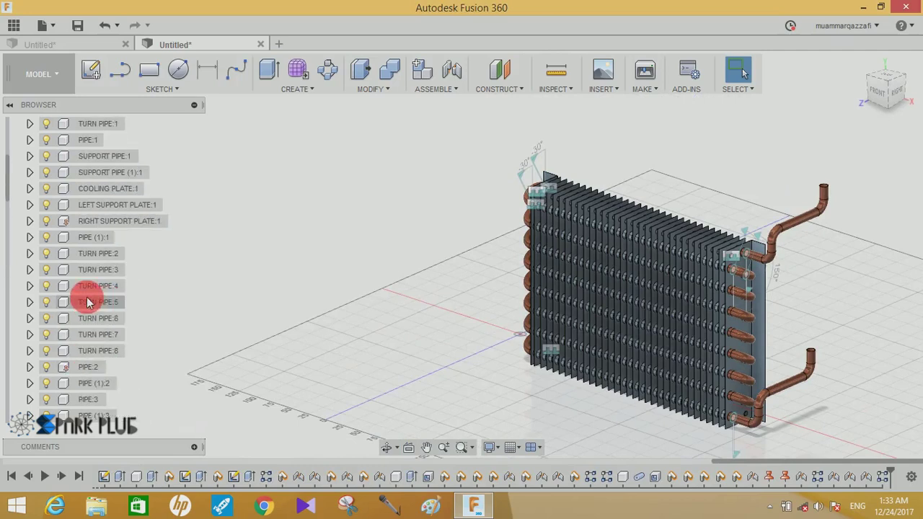
scroll(75, 234, "up", 3)
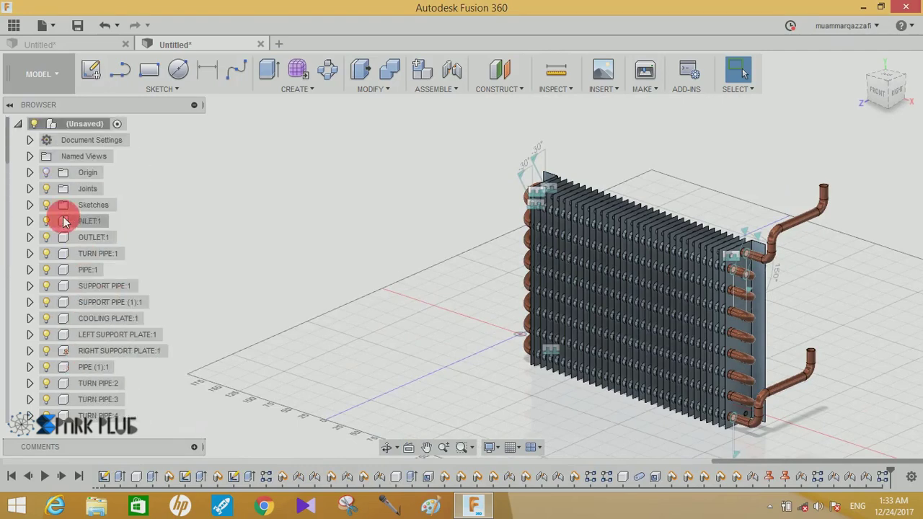
left_click(17, 126)
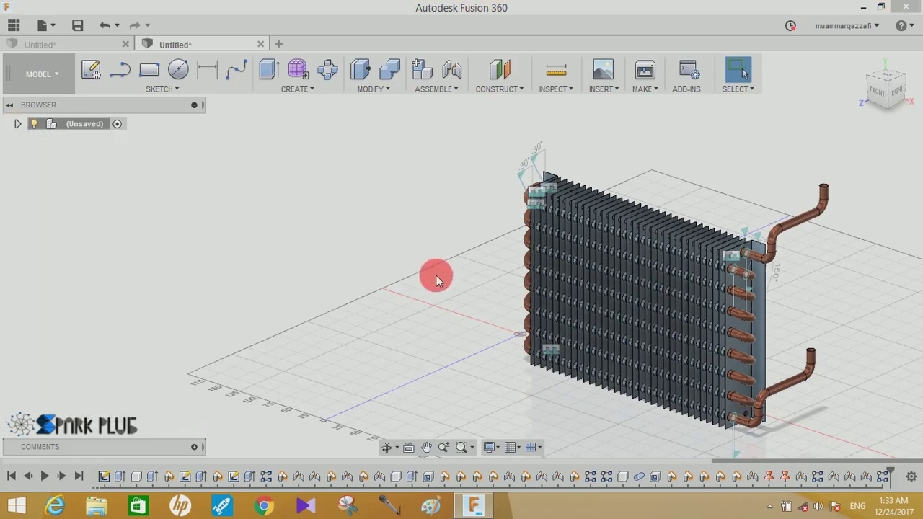
middle_click_drag(618, 339, 367, 242)
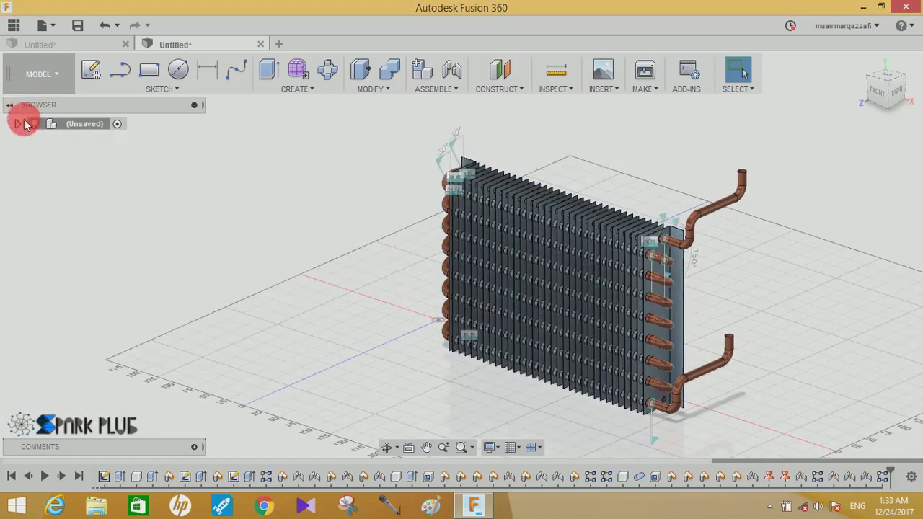
left_click(17, 123)
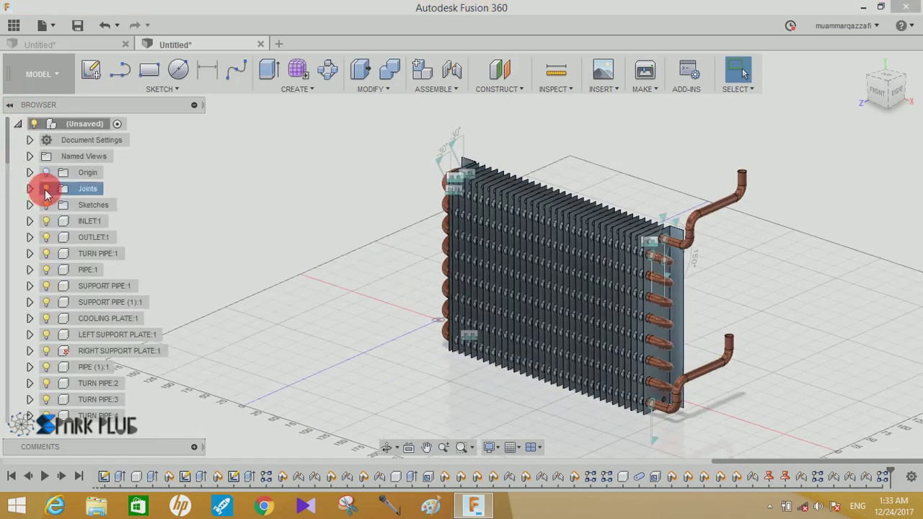
left_click(45, 189)
left_click(17, 126)
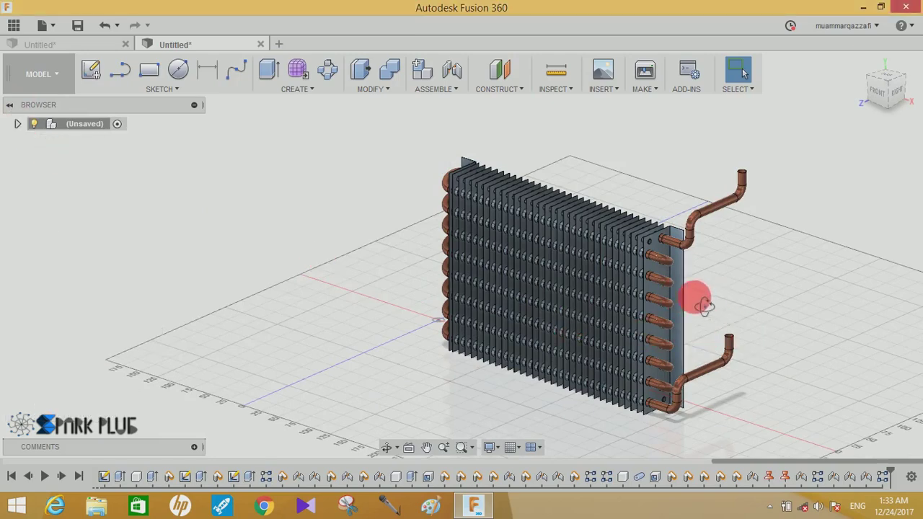
- Inspect the finished condenser coil from the FRONT view and angled right-side views
middle_click_drag(719, 304, 350, 280, "shift")
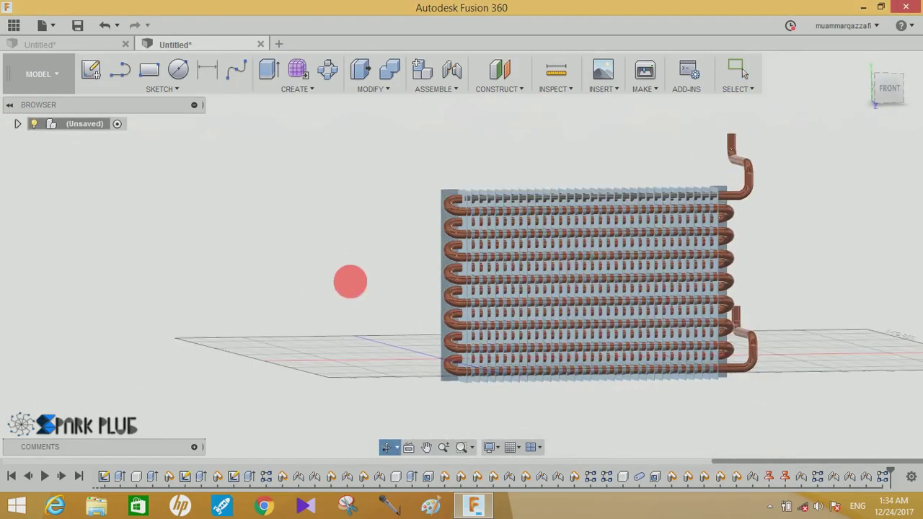
left_click(890, 90)
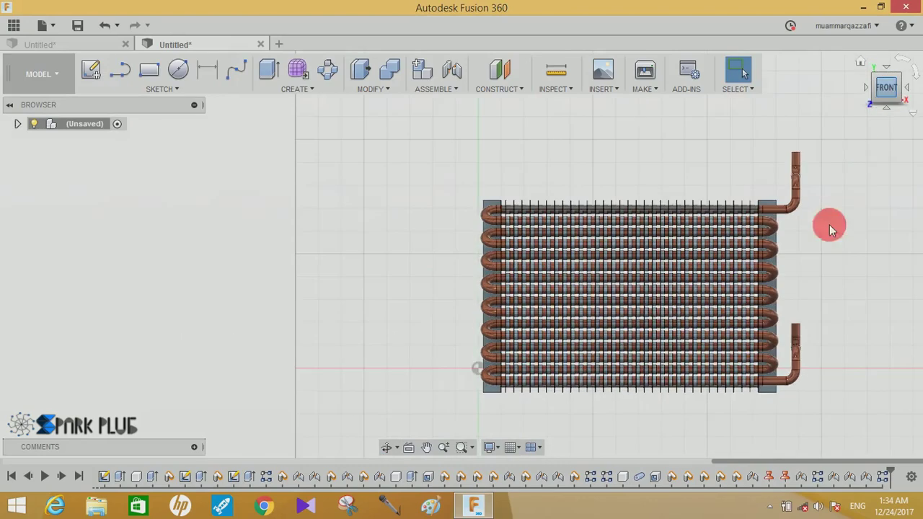
scroll(669, 292, "up", 3)
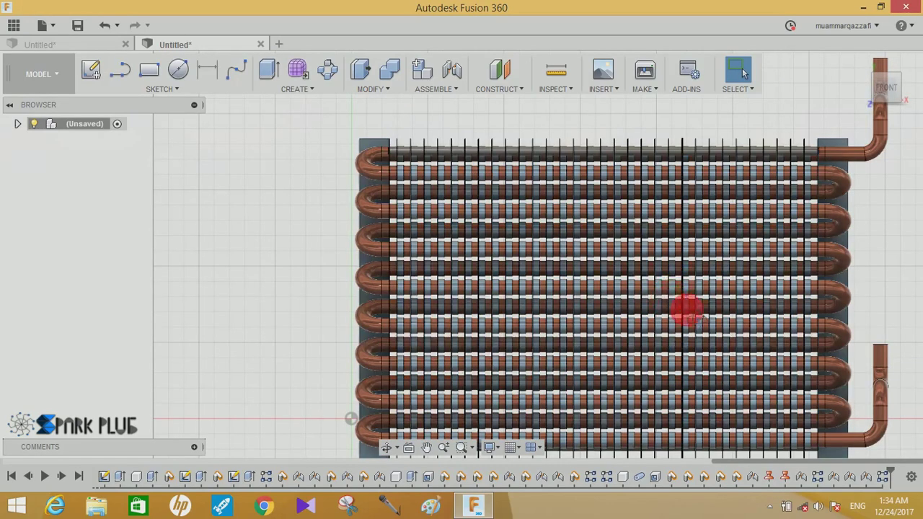
middle_click_drag(675, 292, 618, 334, "shift")
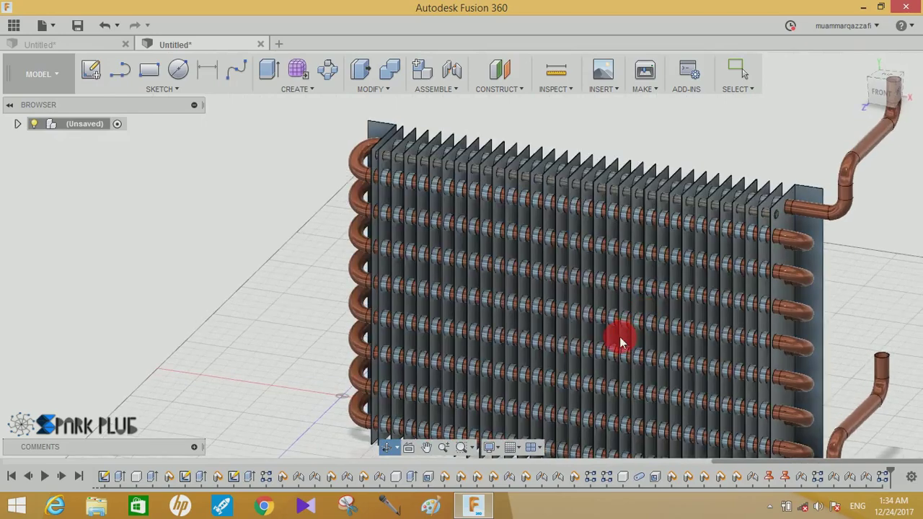
scroll(486, 261, "up", 3)
scroll(492, 266, "up", 2)
scroll(599, 293, "down", 5)
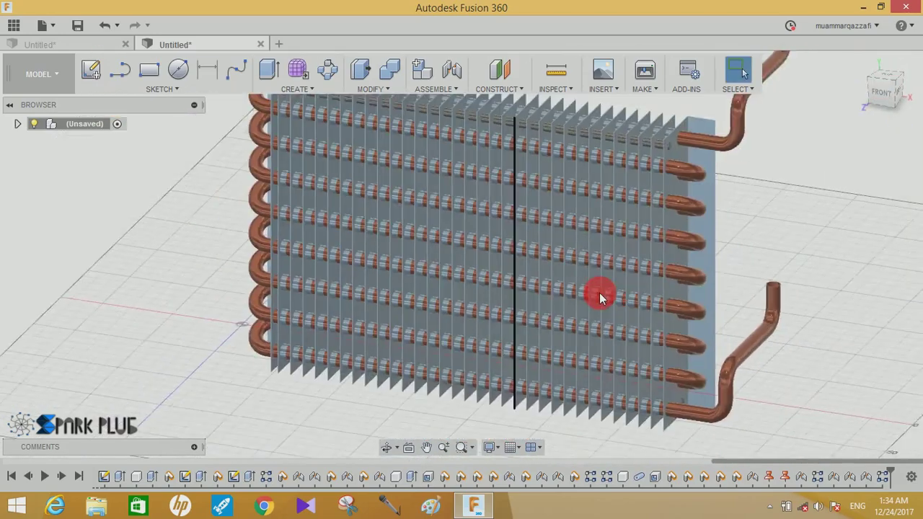
mouse_move(731, 295)
middle_mouse_down("shift")
mouse_move(675, 289)
mouse_move(584, 301)
mouse_move(731, 284)
mouse_move(743, 292)
mouse_move(772, 216)
mouse_move(767, 257)
middle_mouse_up("shift")
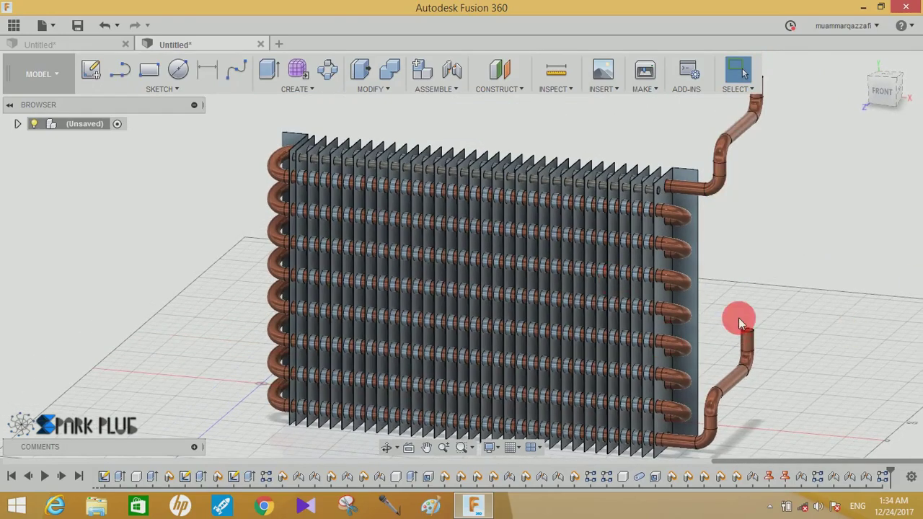